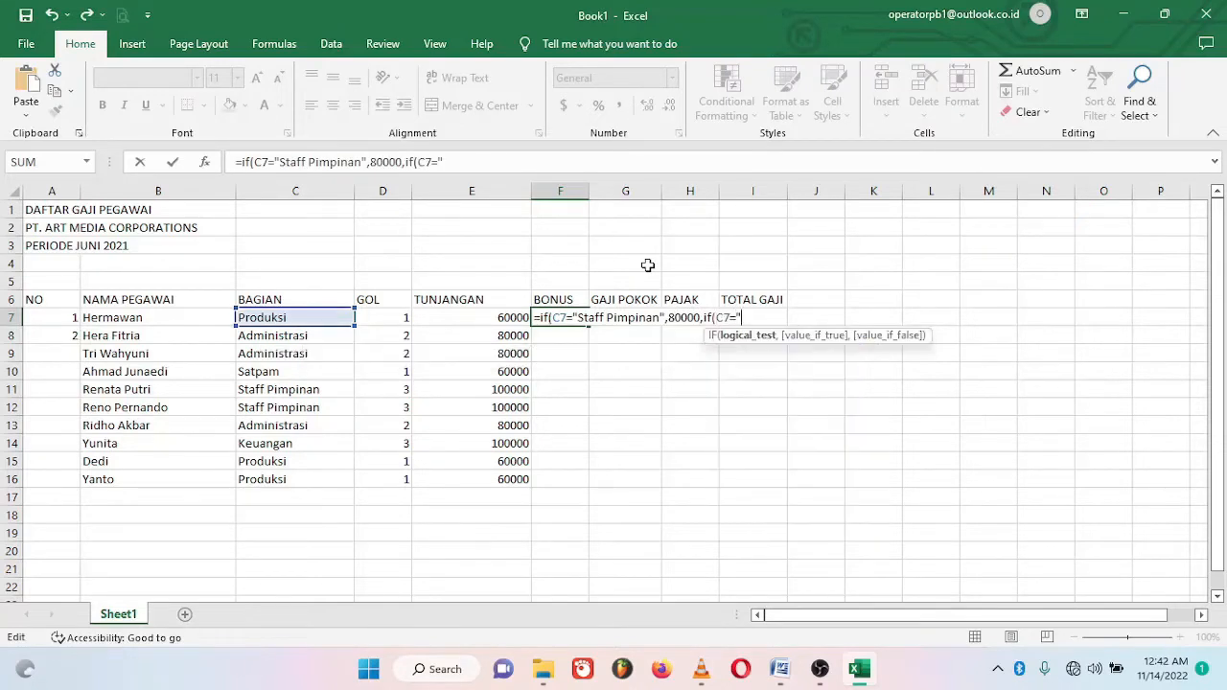
Complete the F7 bonus formula with Administrasi 75000, Keuangan 70000 and otherwise 60000, and fill it down to row 16
text(="Administrasi",7500)
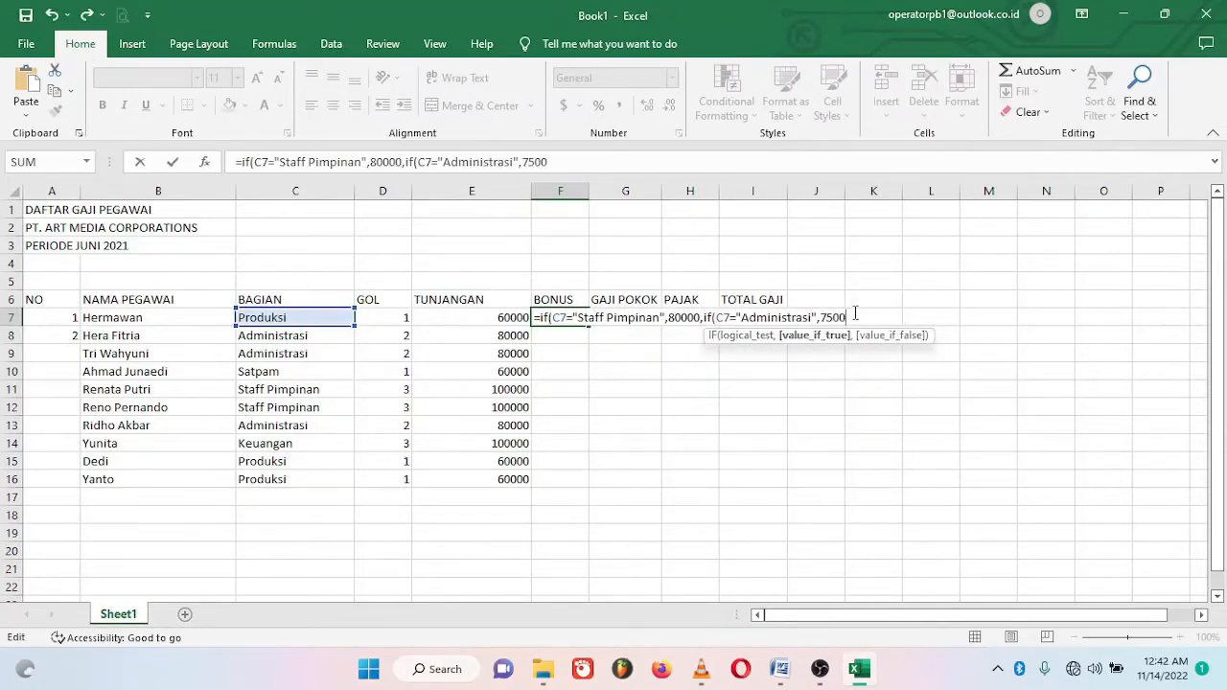
text(0,if(C7)
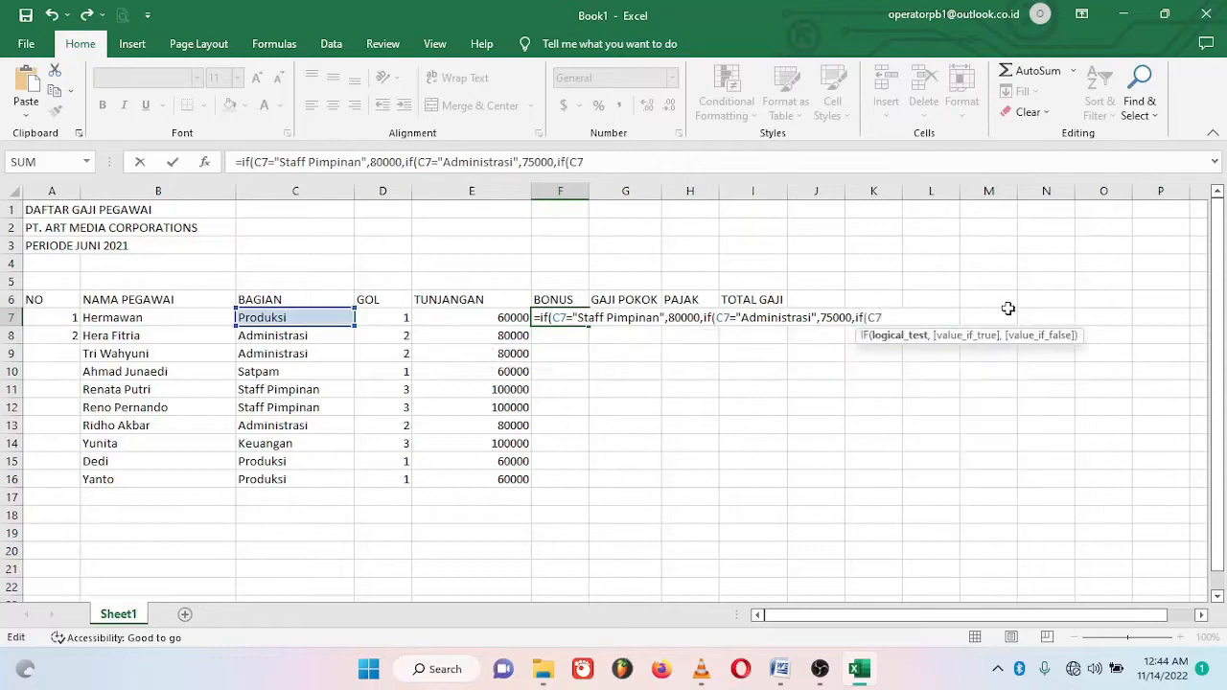
text(="Keuangan)
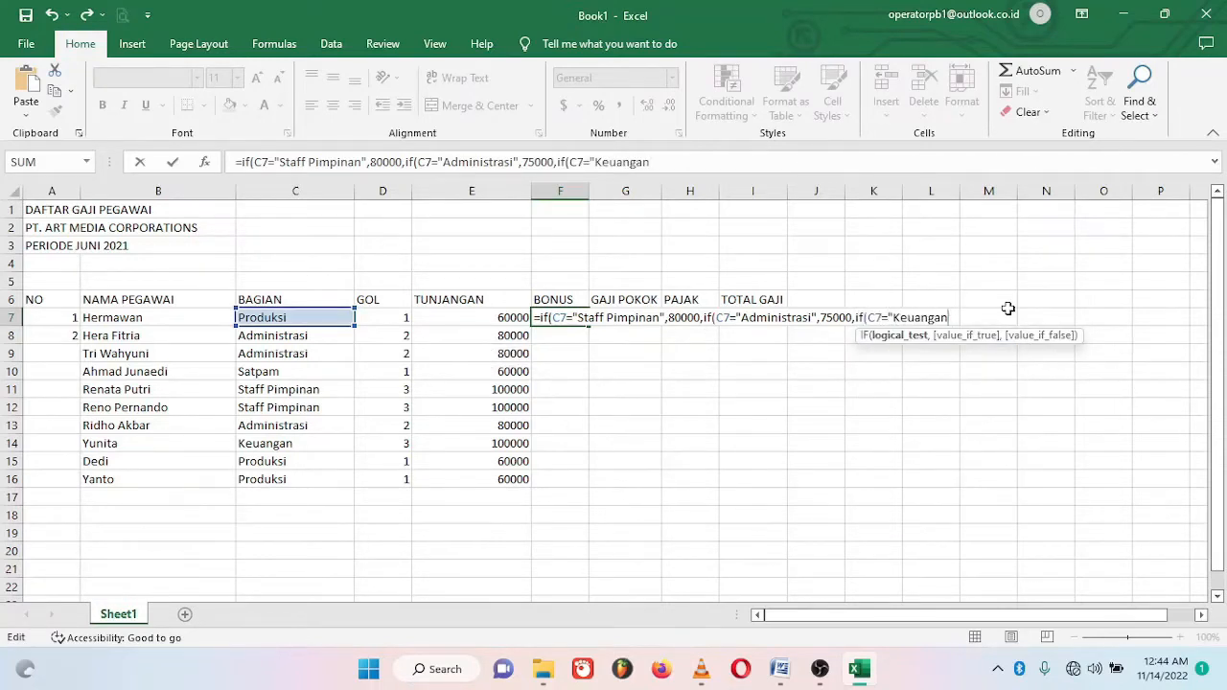
text(",)
text(70000,60000))))
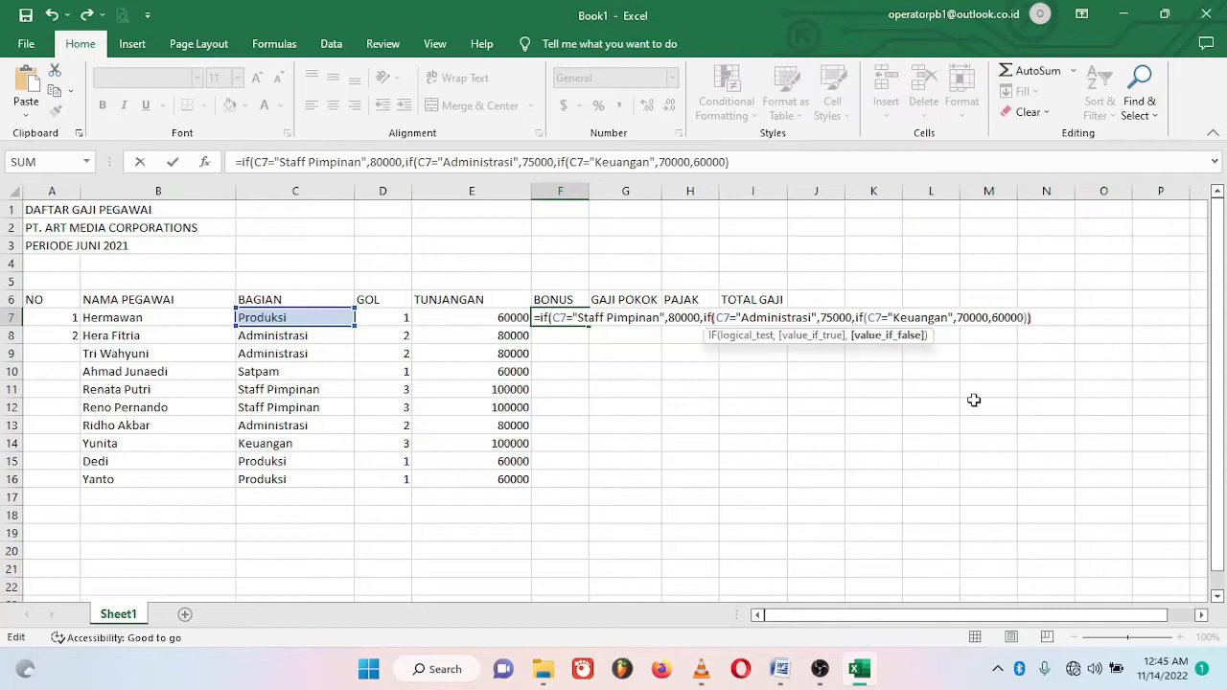
click(589, 327)
double_click(589, 327)
Enter a nested IF on C7 in G7: Staff Pimpinan 6000000, Administrasi 4500000, Keuangan 3750000, otherwise 2500000, and fill it down to row 16
key(Right)
text(=if()
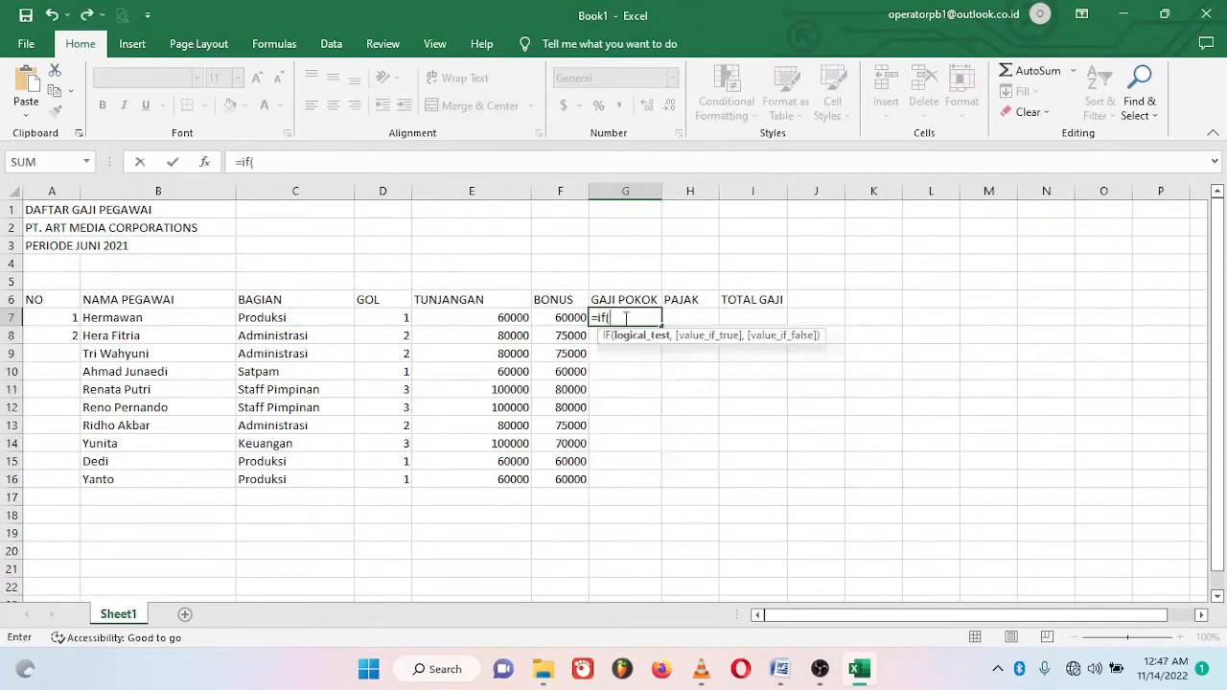
key(Left)
key(Left)
key(Left)
key(Left)
text(="Staff)
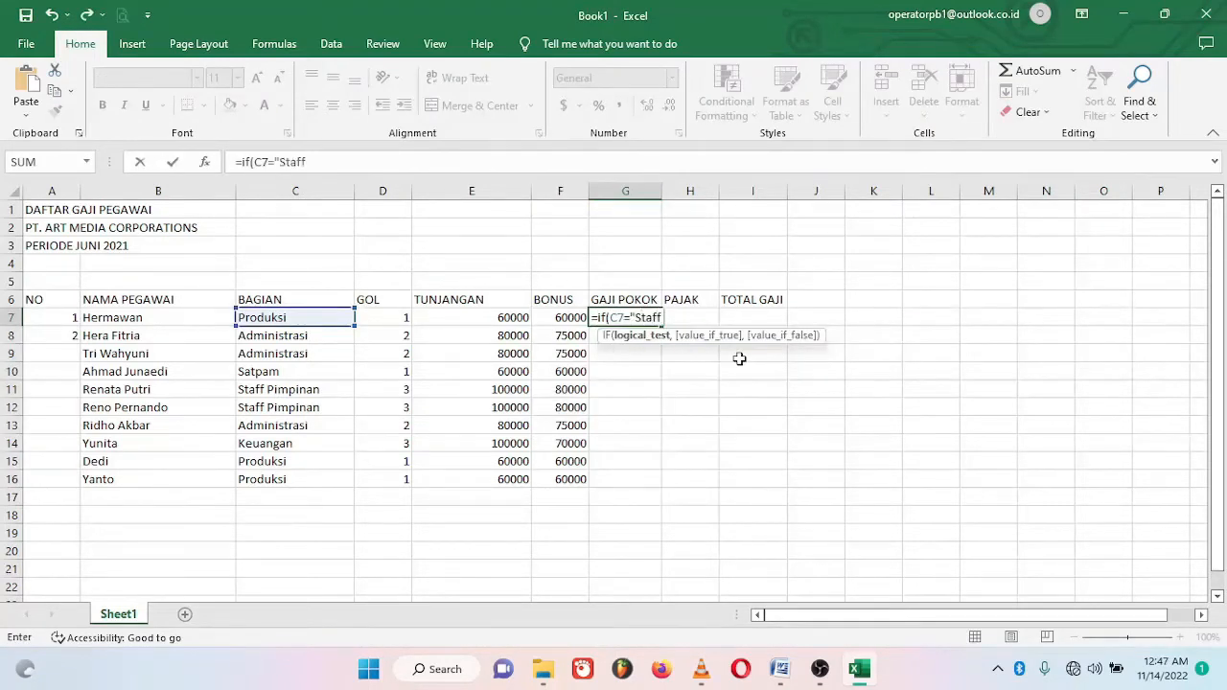
text( Pimpinan",6000000)
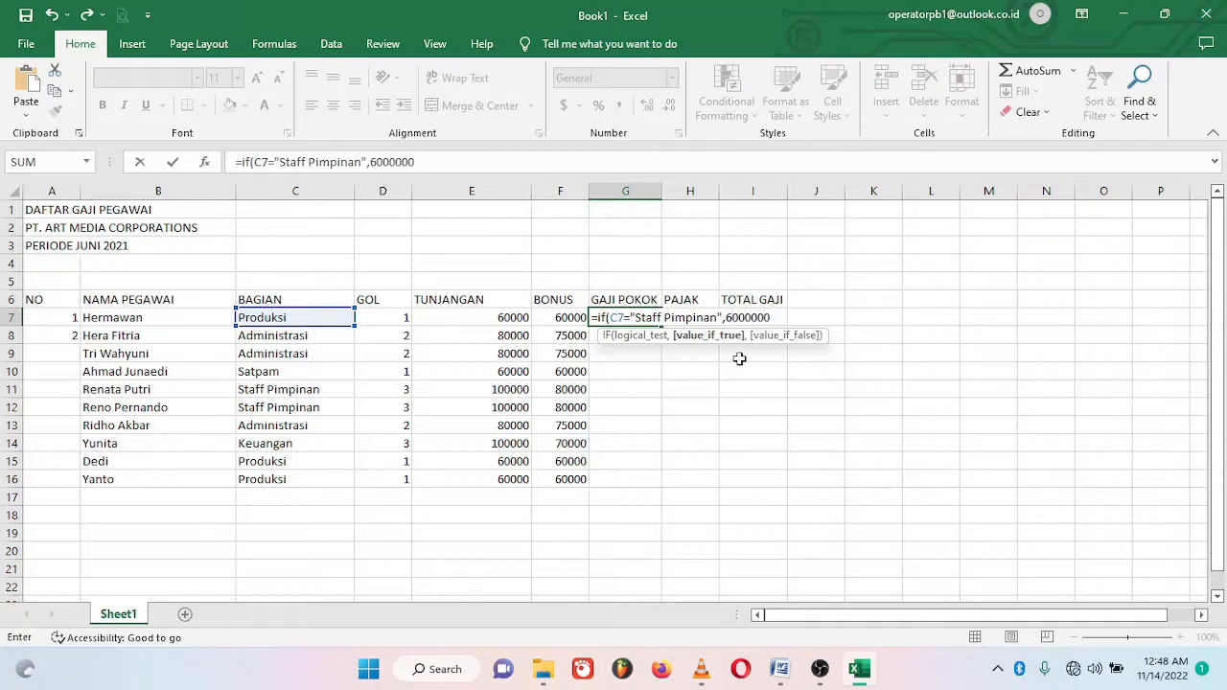
text(,if(C7="Adm)
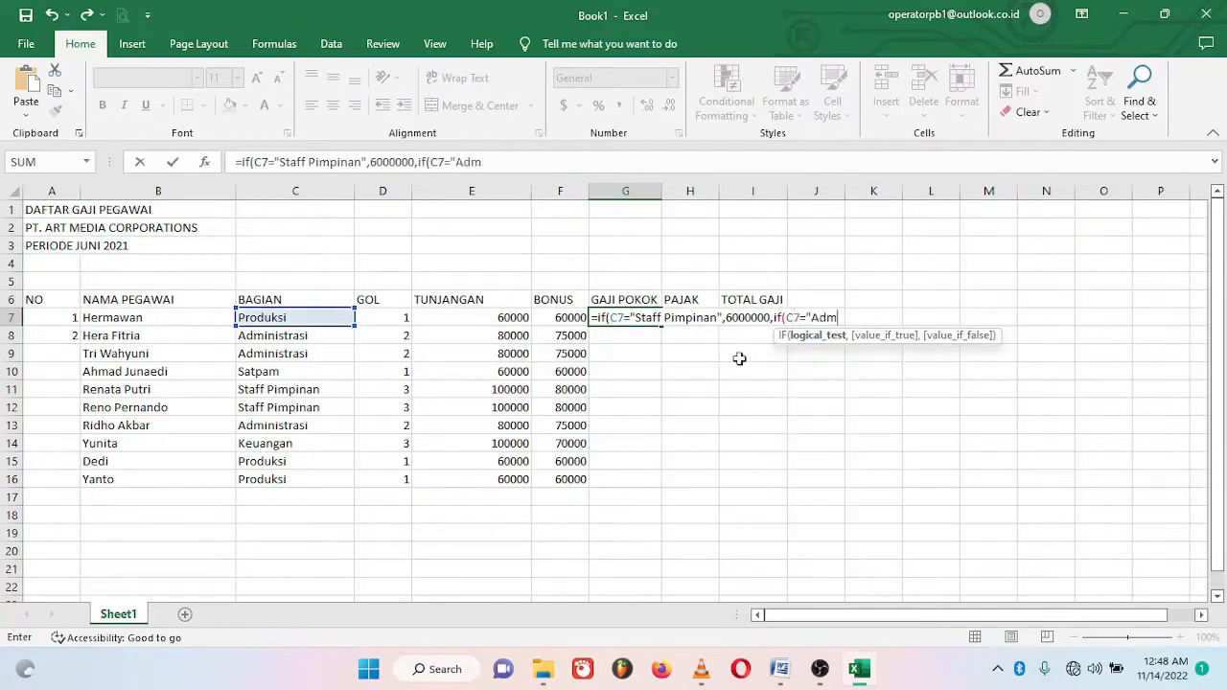
text(inistrasi",4500000,if)
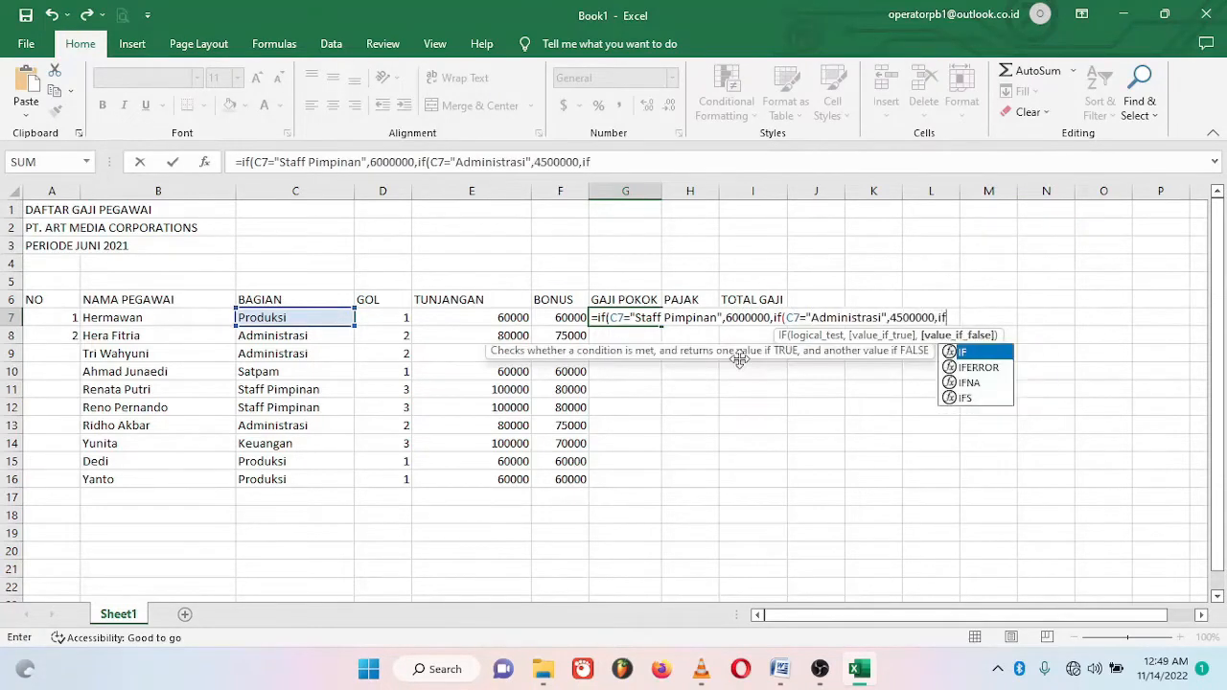
text((C7="Keuangan")
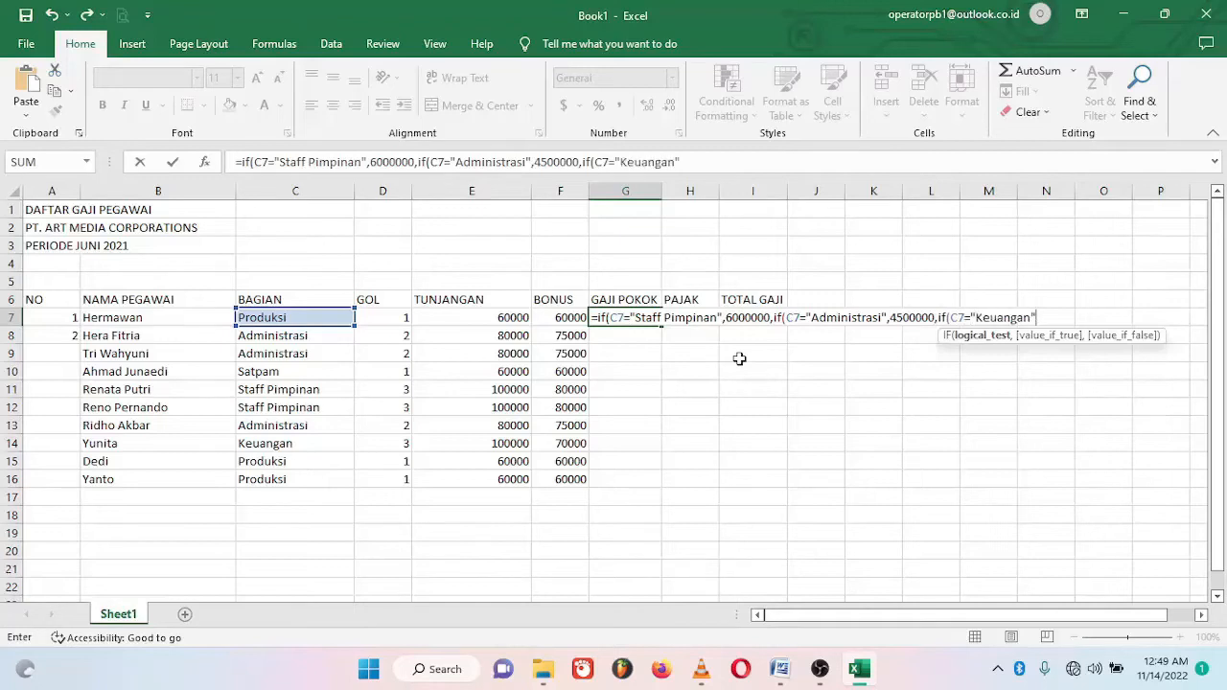
text(,3750000,2500000))))
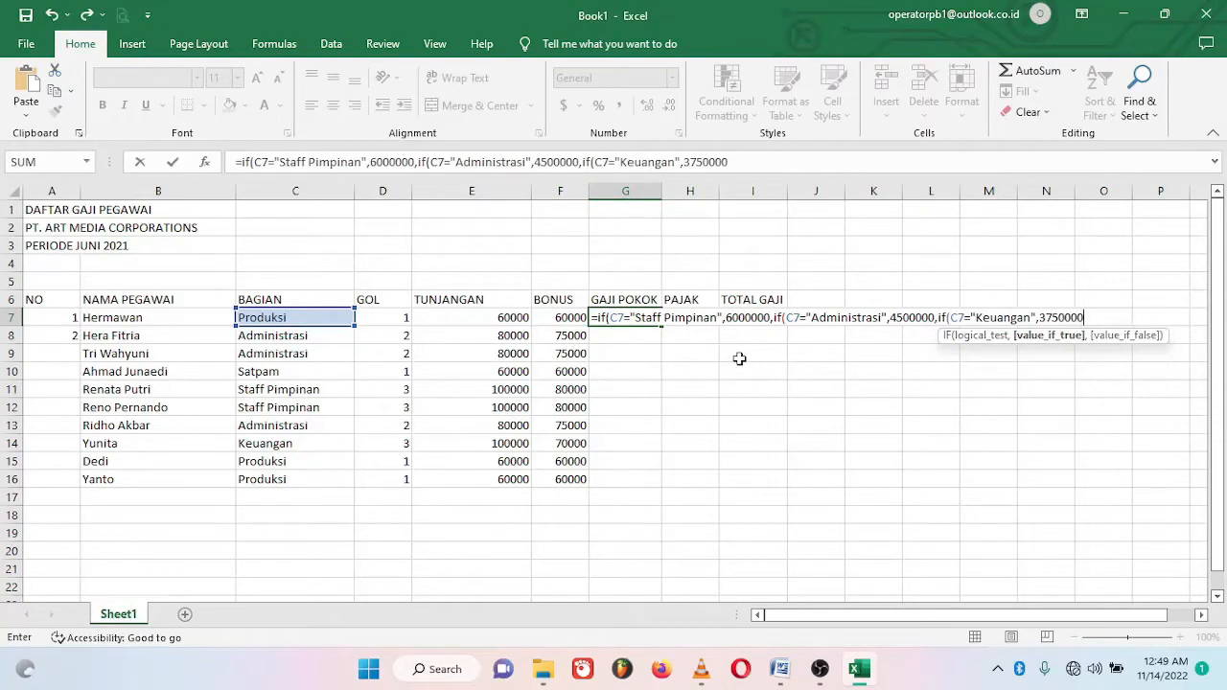
click(955, 324)
click(661, 324)
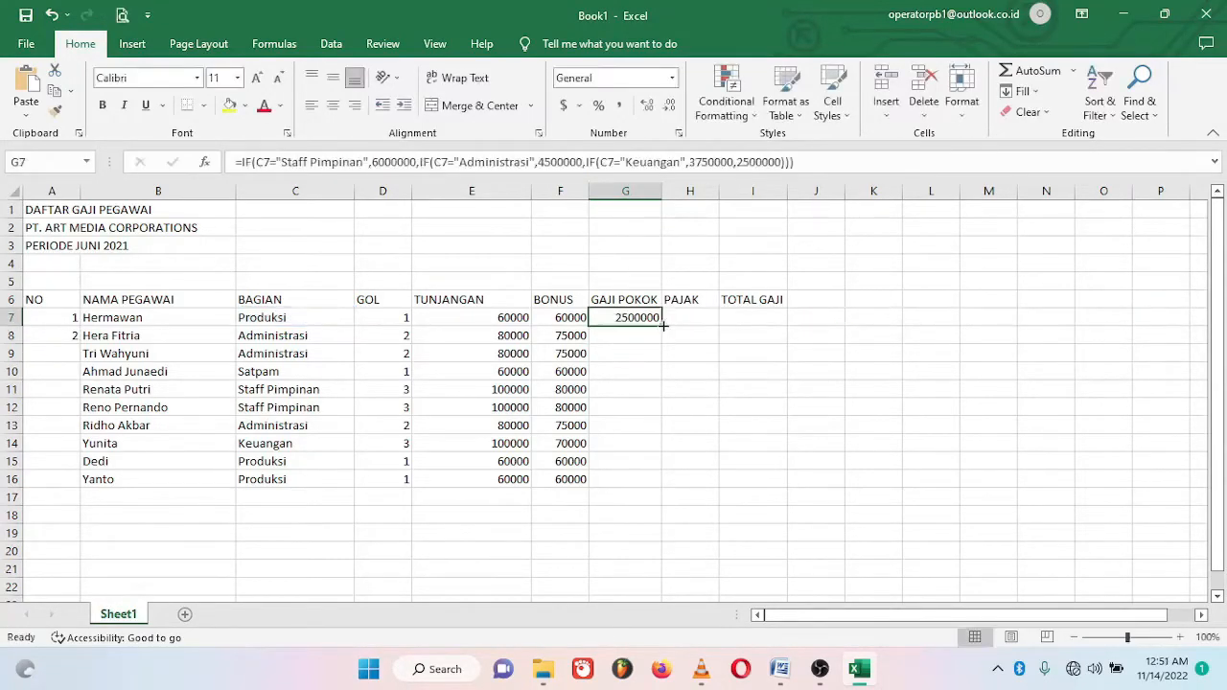
double_click(661, 324)
Calculate PAJAK in H7 as 15% of G7 if G7>=5000000, 10% if >=3500000, otherwise 5%, and fill it down to row 16
click(689, 318)
text(=if()
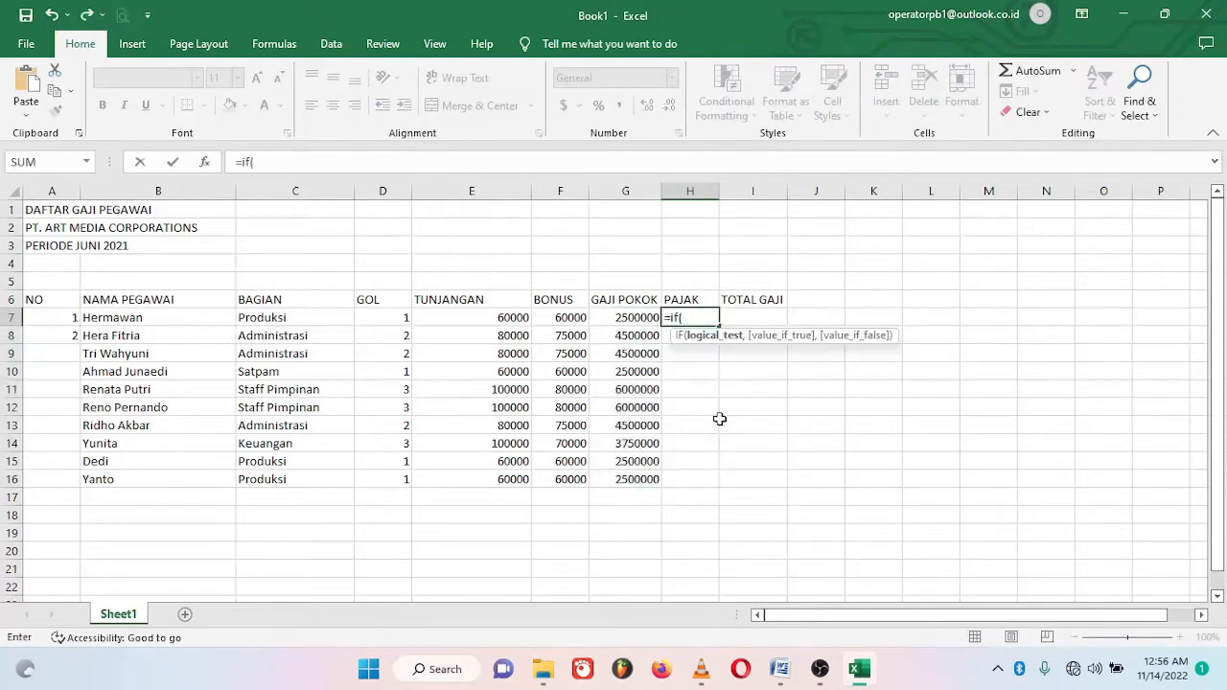
text(G7>=5000000,15%)
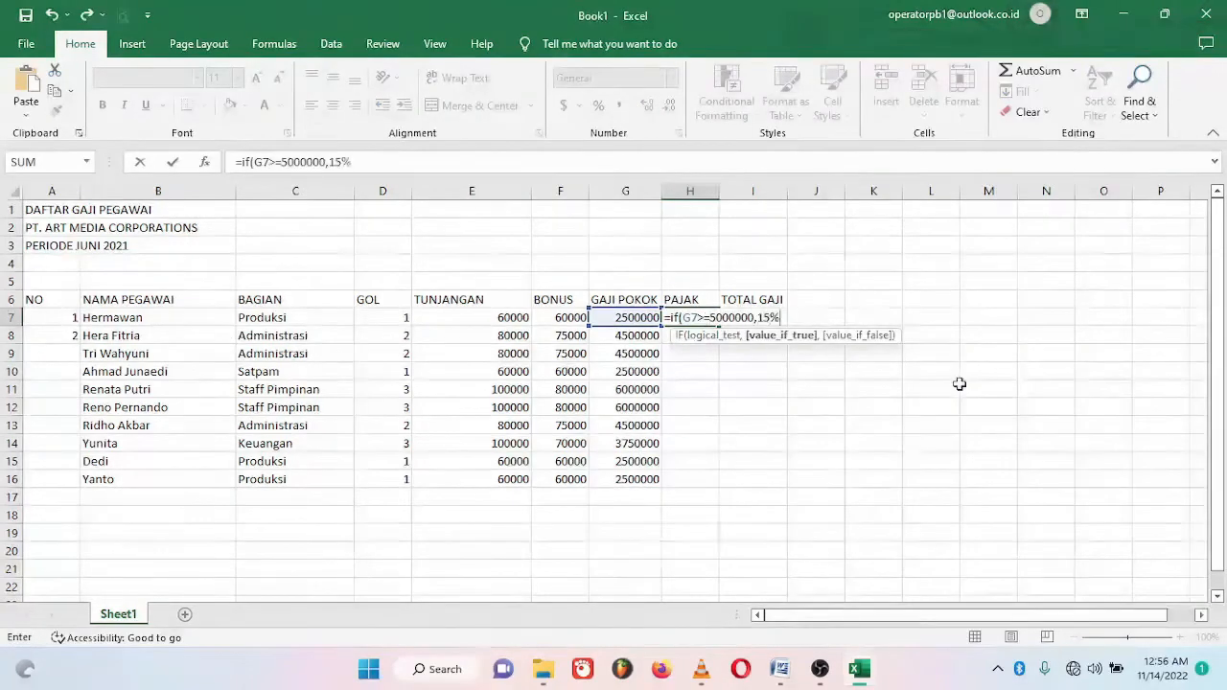
text(*G7,if(G7>)
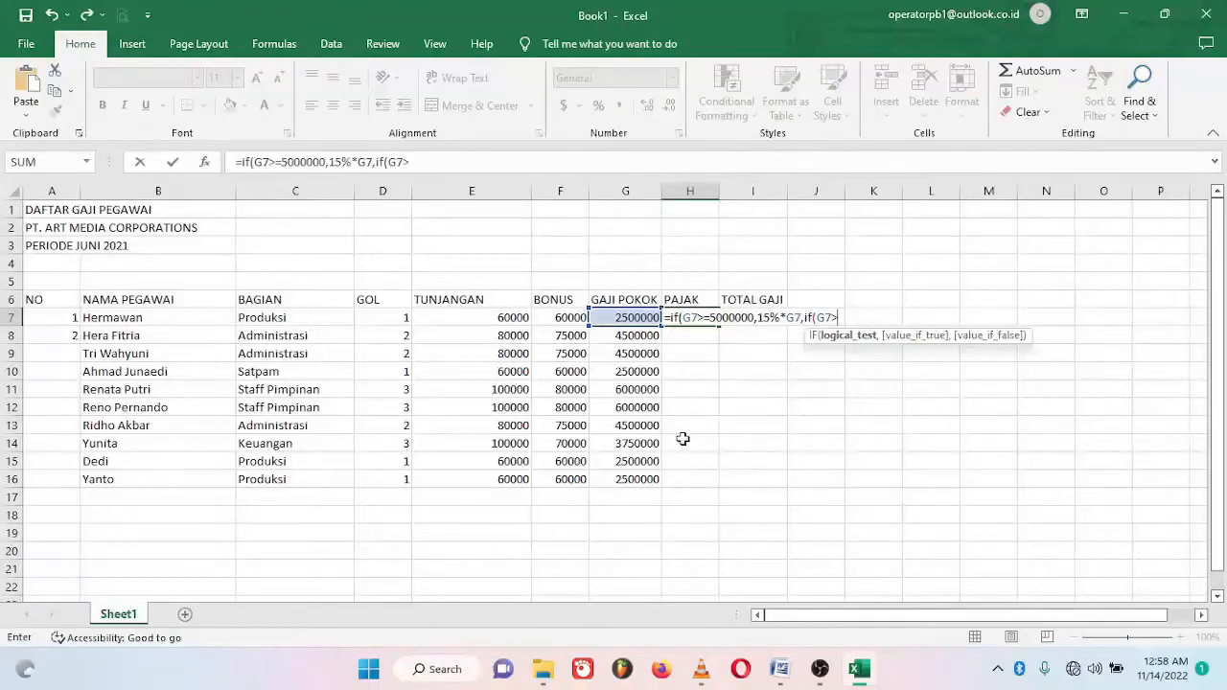
text(=3500000,10%*G7)
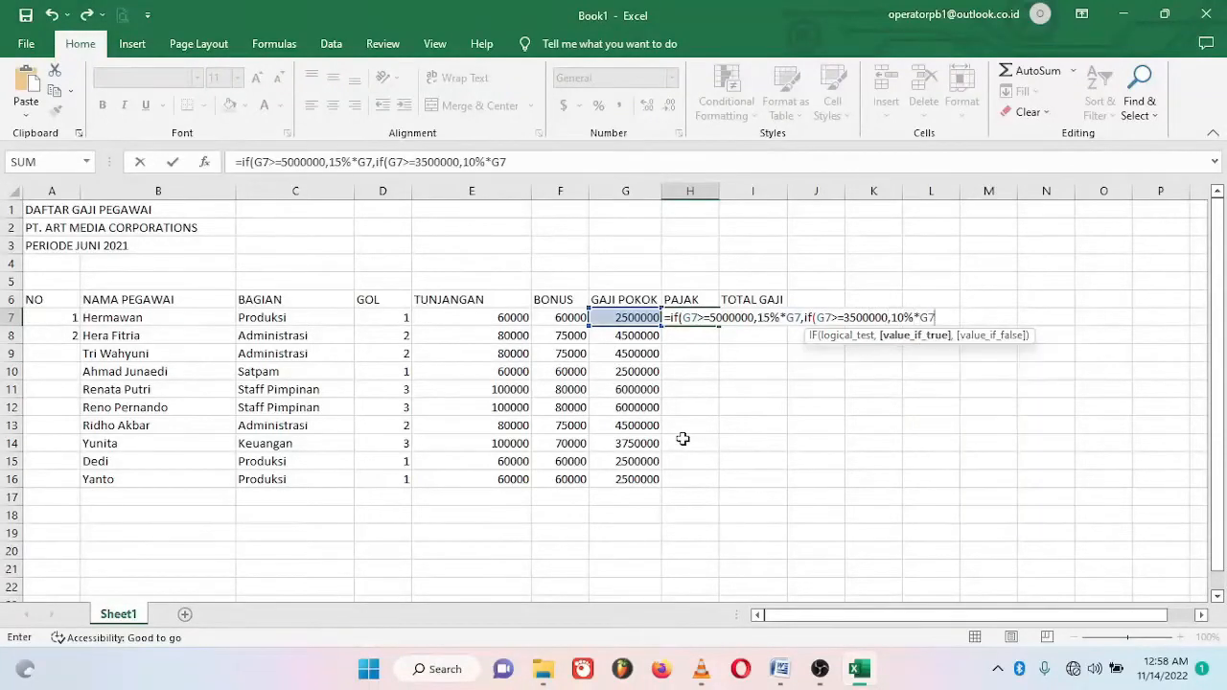
text(,5%*G7)
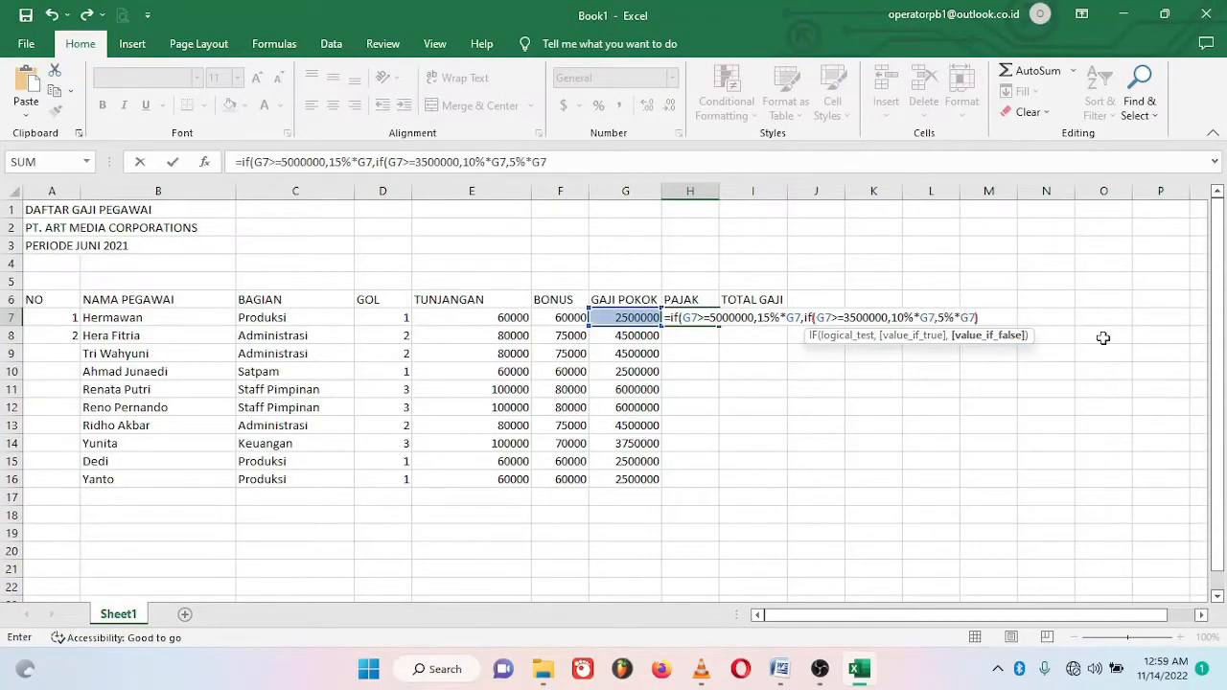
text()))
key(ctrl+Return)
double_click(719, 325)
Enter =SUM(G7+F7+E7-H7) in I7 for TOTAL GAJI and fill it down to I16
click(750, 318)
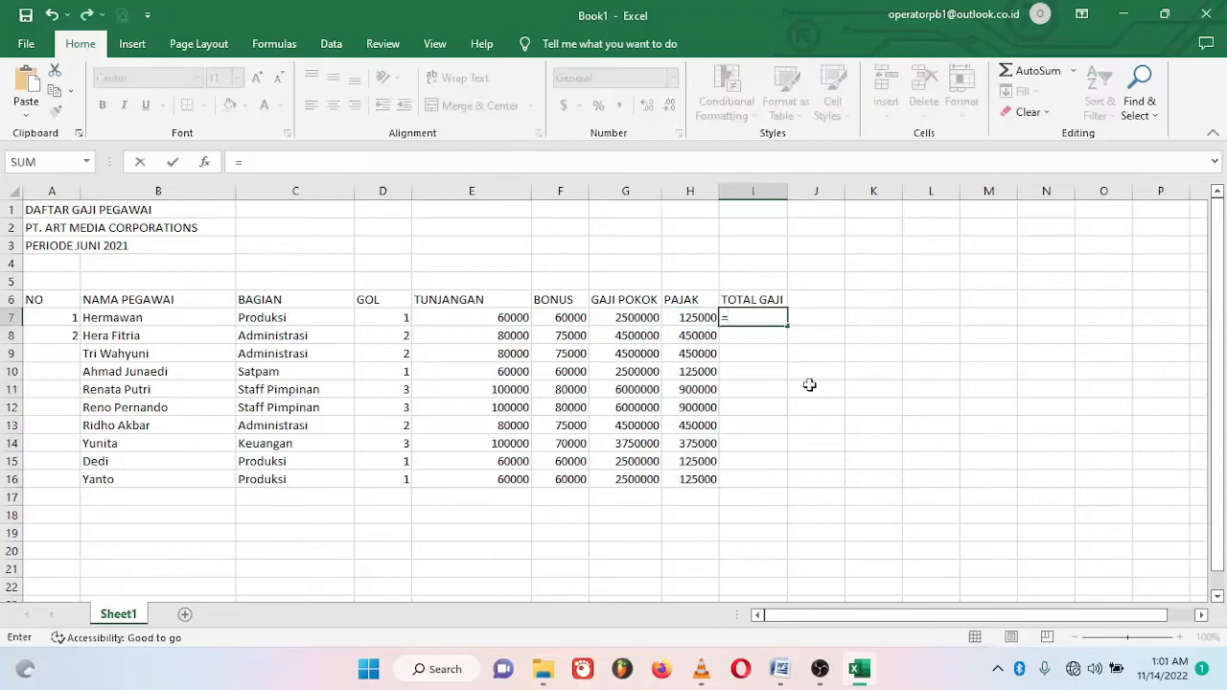
text(=sum()
click(629, 317)
text(+)
click(563, 317)
text(+E7-H7))
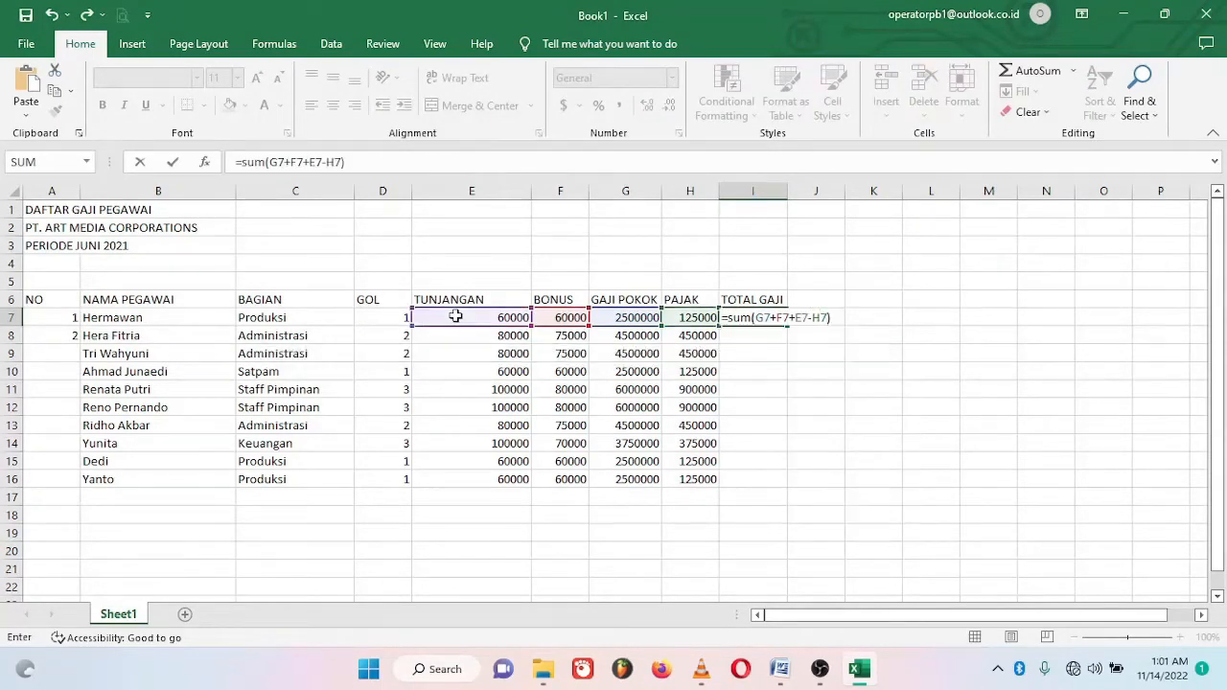
key(ctrl+Return)
drag(788, 327, 794, 495)
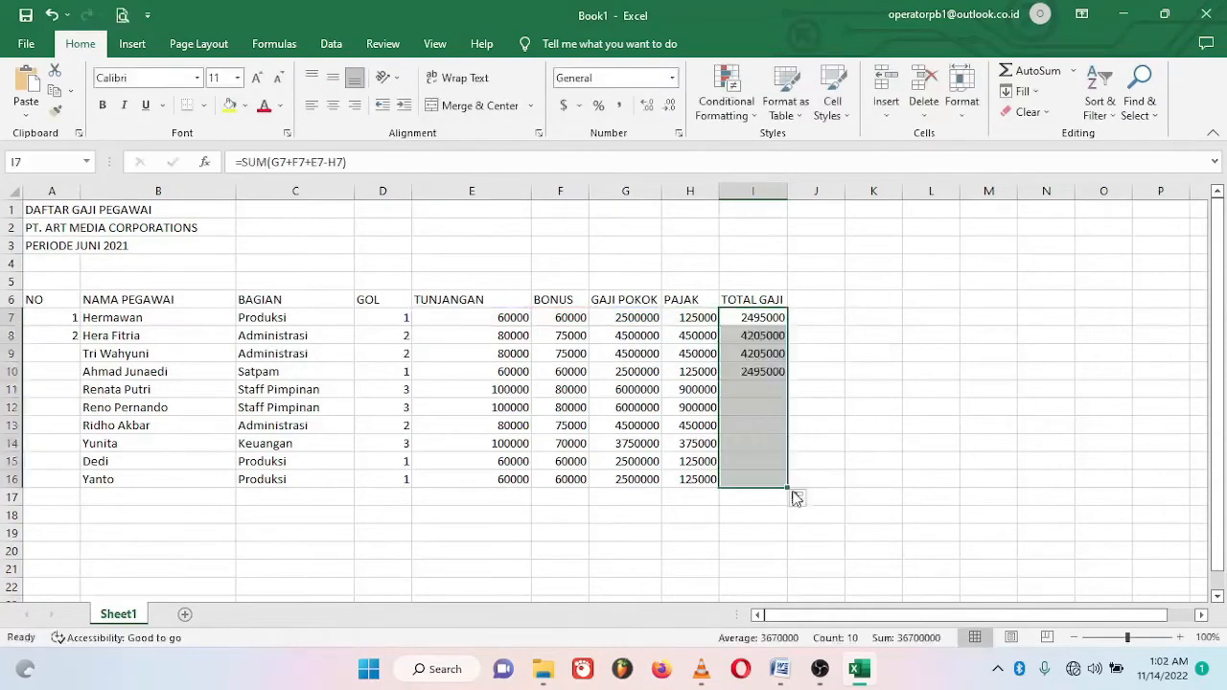
click(931, 406)
Narrow the NO column and fill it with centered numbering from 1 to 10 through row 16
drag(80, 190, 56, 190)
drag(43, 318, 56, 487)
click(333, 105)
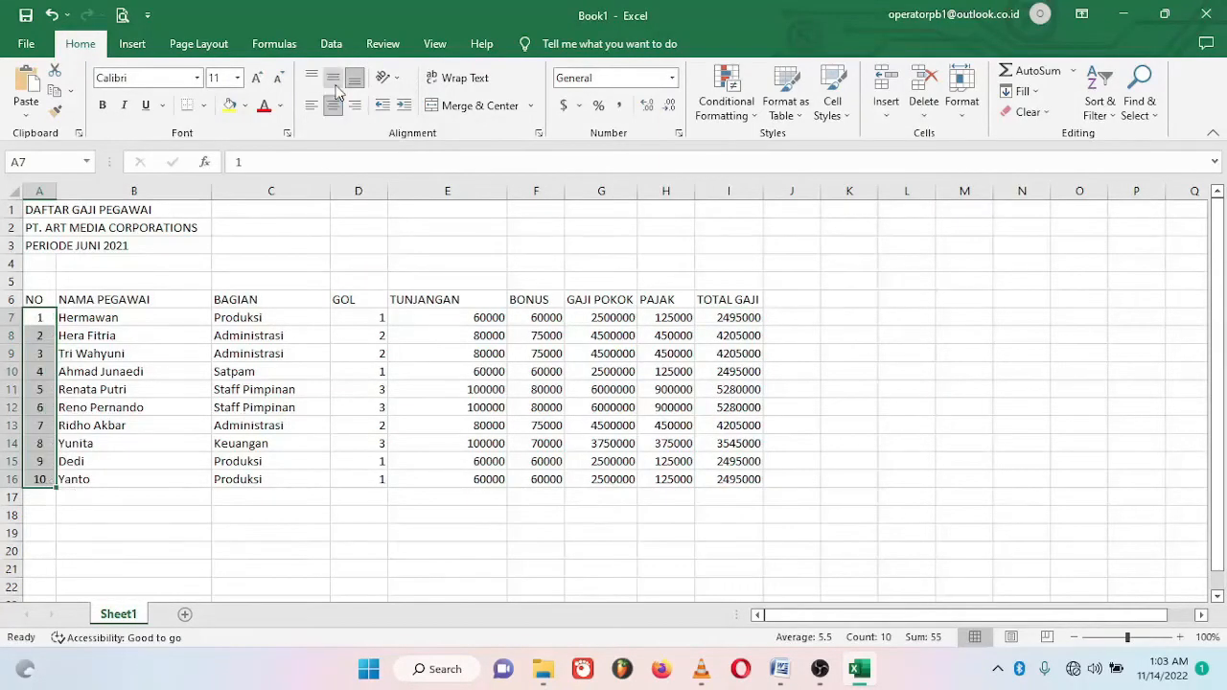
Make header row 6 taller and center the headings A6:I6 horizontally and vertically
click(278, 462)
drag(13, 308, 13, 323)
drag(38, 309, 729, 305)
click(333, 106)
click(333, 78)
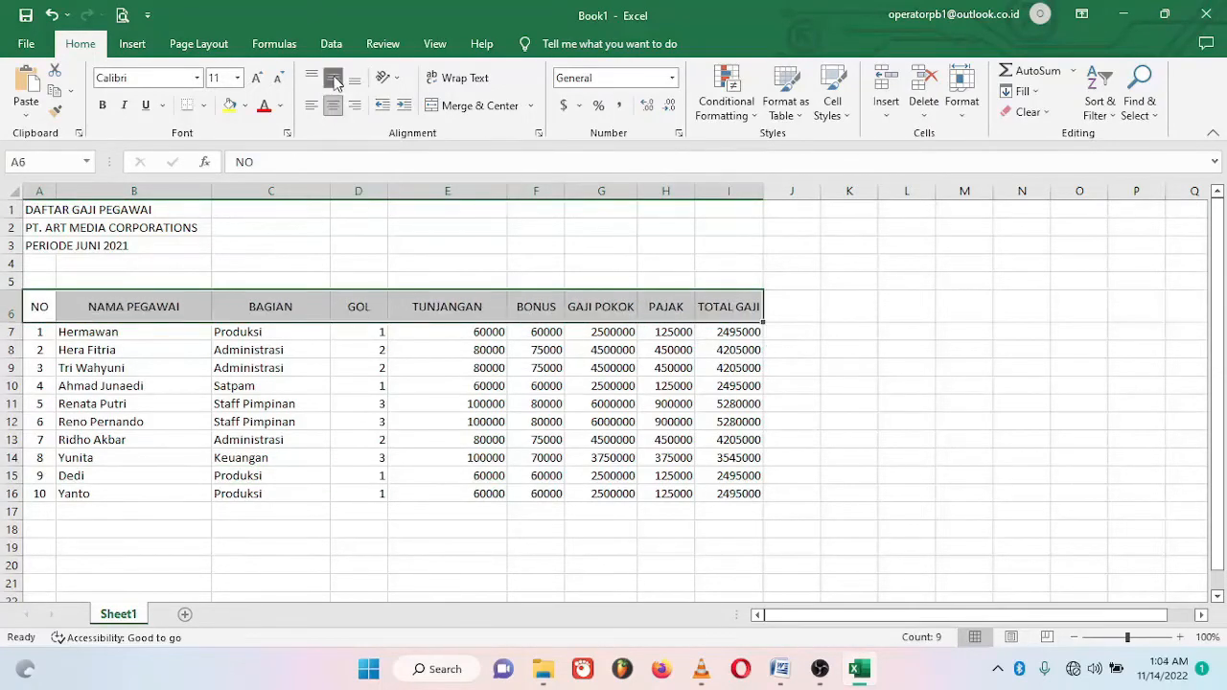
Center the GOL values in D7:D16 and narrow that column slightly
drag(358, 332, 370, 493)
click(332, 105)
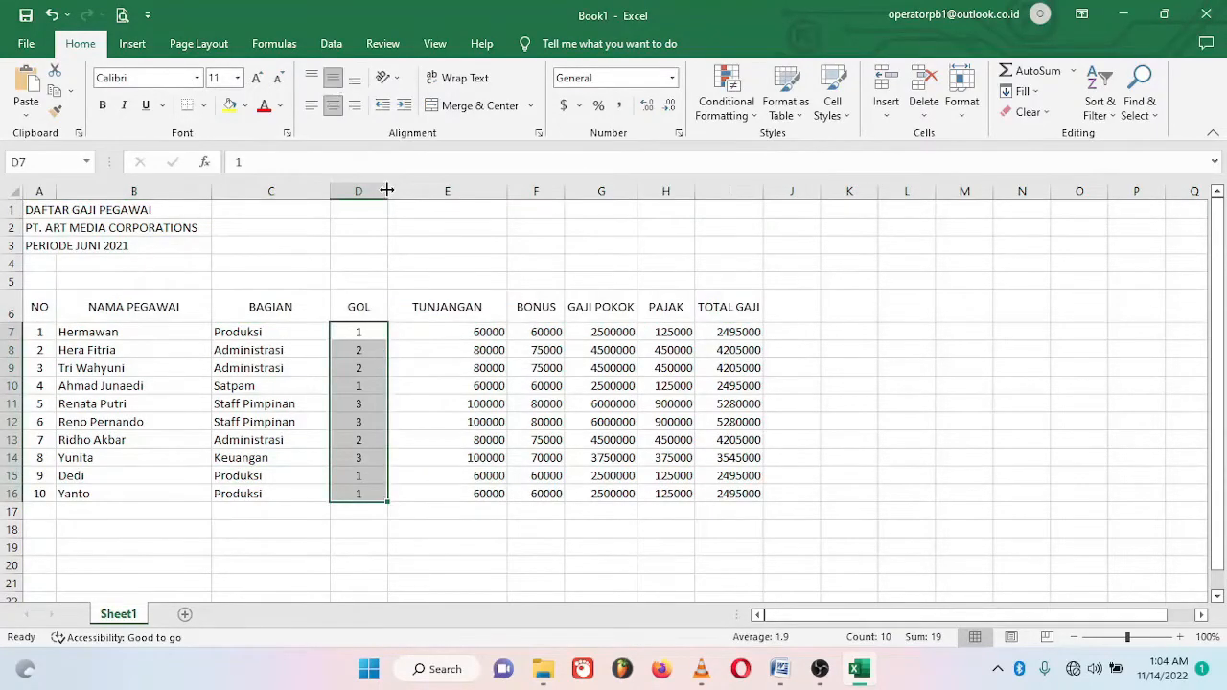
drag(386, 189, 371, 189)
Format the amounts in E7:I16 as Accounting with the Rp Indonesian symbol and 0 decimal places
drag(432, 332, 707, 494)
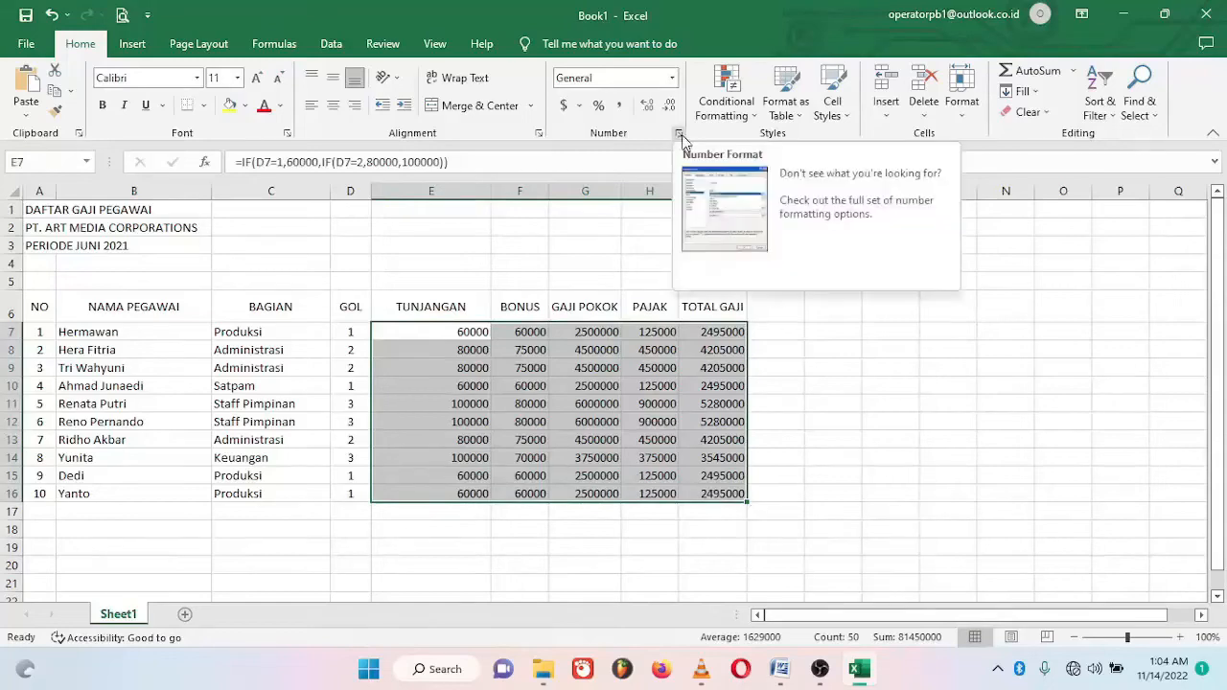
click(679, 134)
click(460, 120)
click(864, 146)
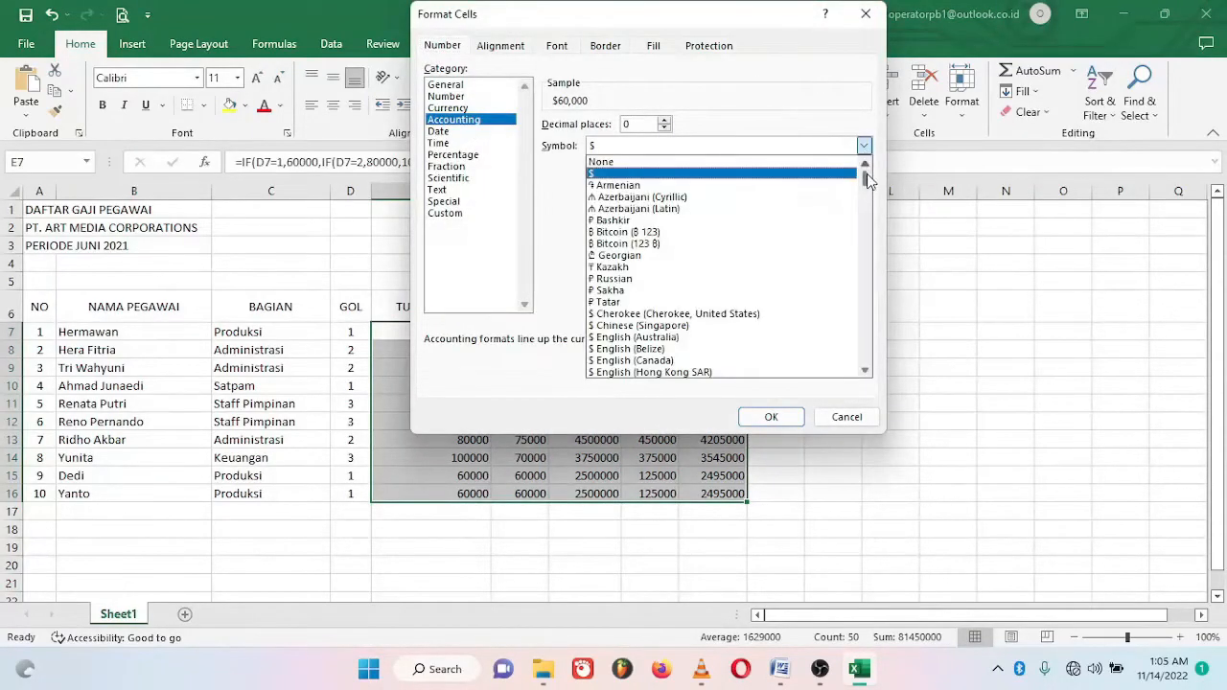
drag(868, 180, 860, 257)
click(614, 241)
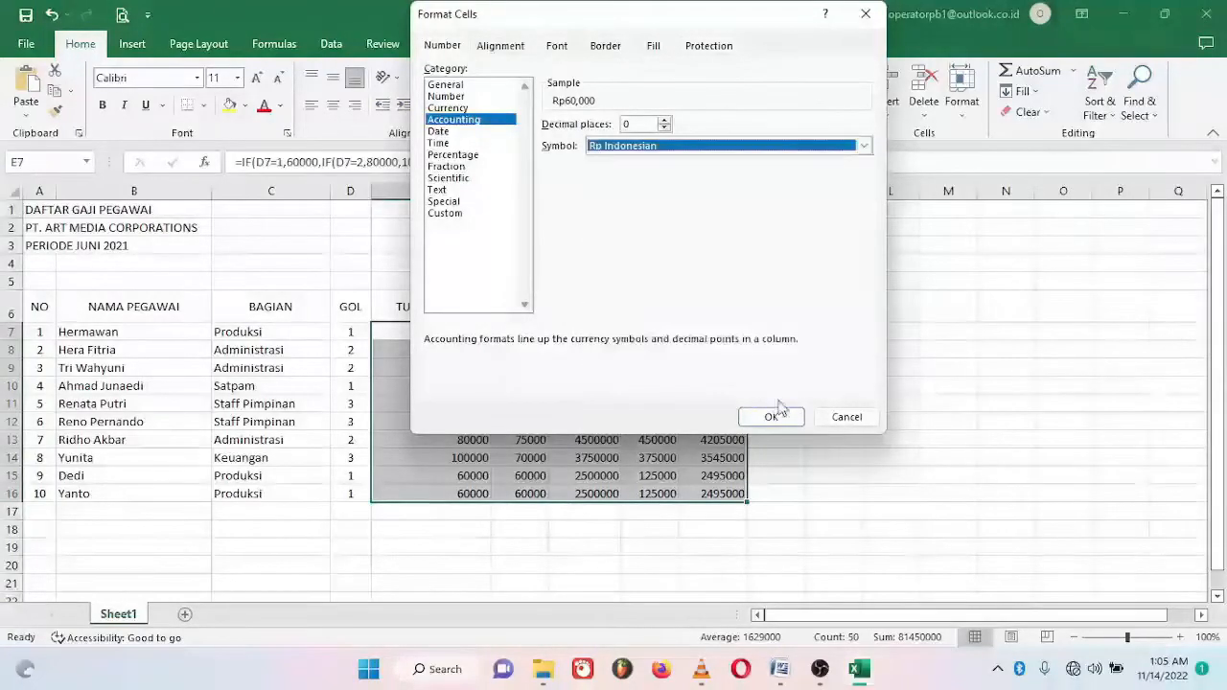
click(778, 413)
click(657, 401)
Fit the TUNJANGAN and BAGIAN columns to their contents and narrow the NAMA PEGAWAI column
double_click(490, 193)
double_click(331, 191)
drag(211, 190, 172, 191)
Merge the three title rows across columns A to I and make the titles centered and bold
click(35, 210)
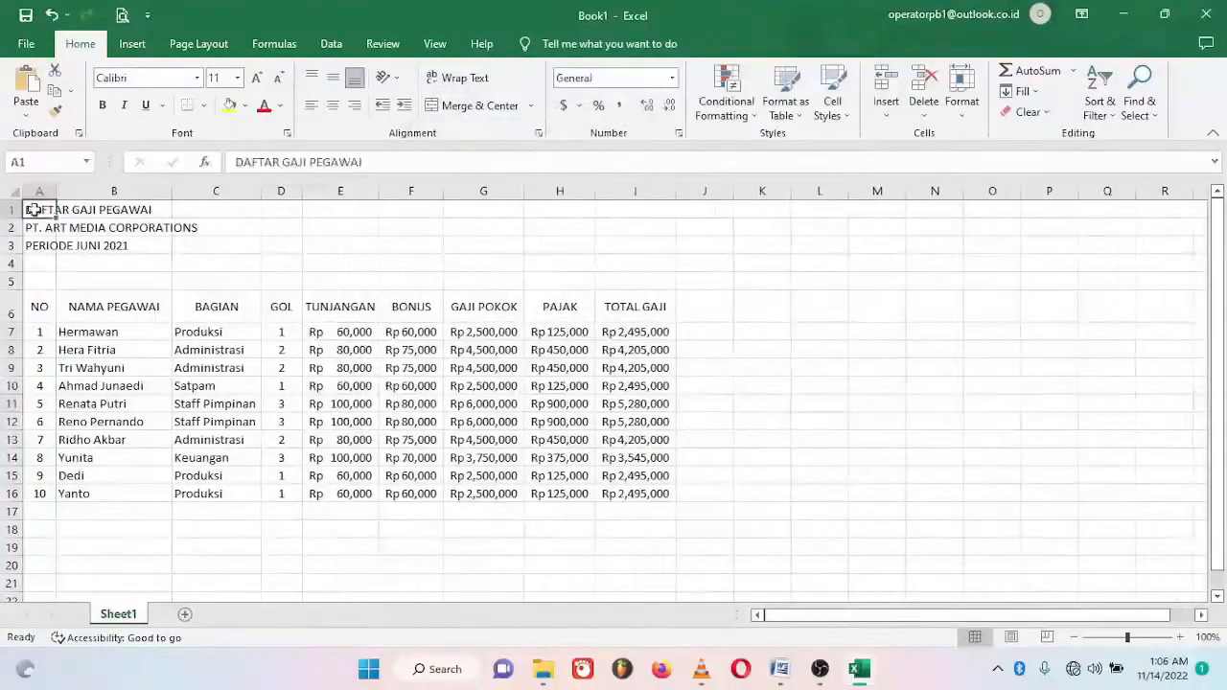
drag(31, 210, 625, 251)
click(531, 107)
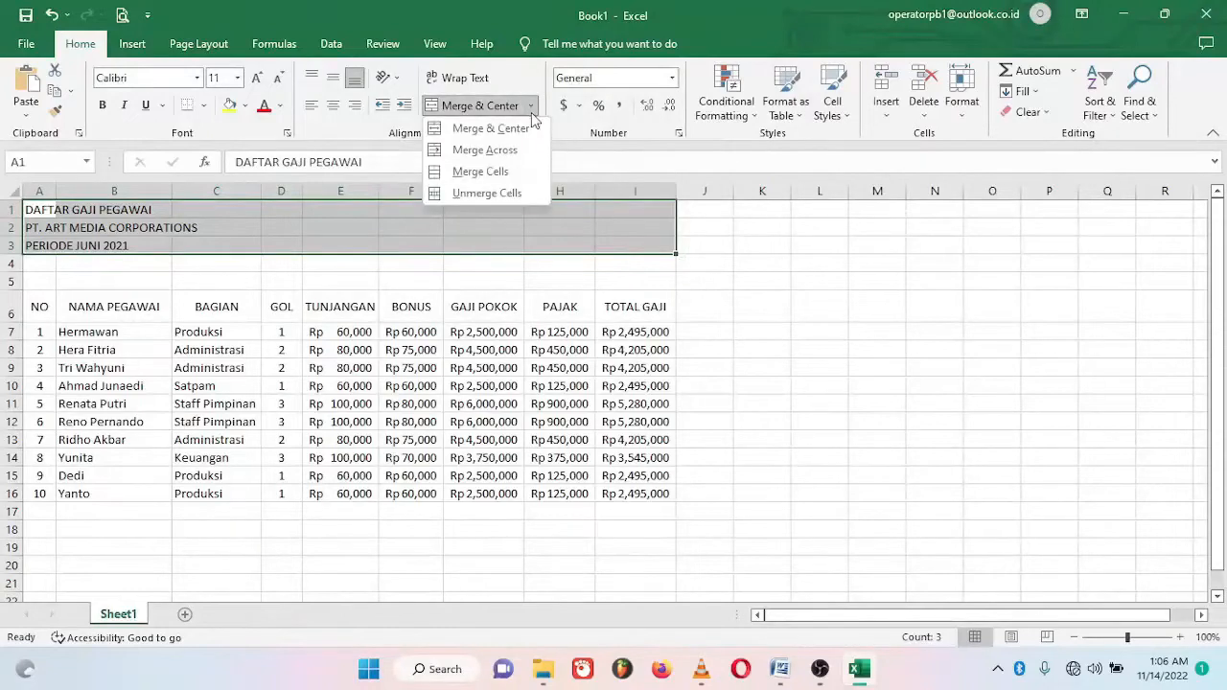
click(484, 149)
click(103, 106)
Make the header row bold and apply all borders to the table A6:I16
click(44, 307)
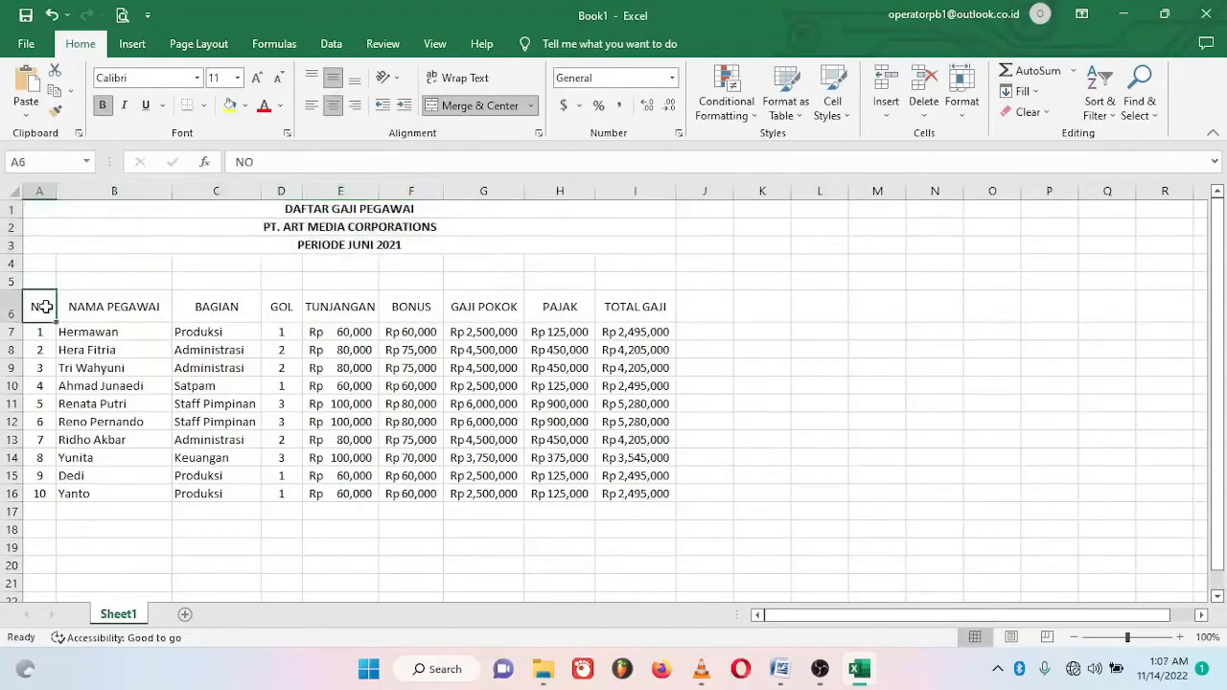
drag(43, 307, 652, 494)
click(203, 105)
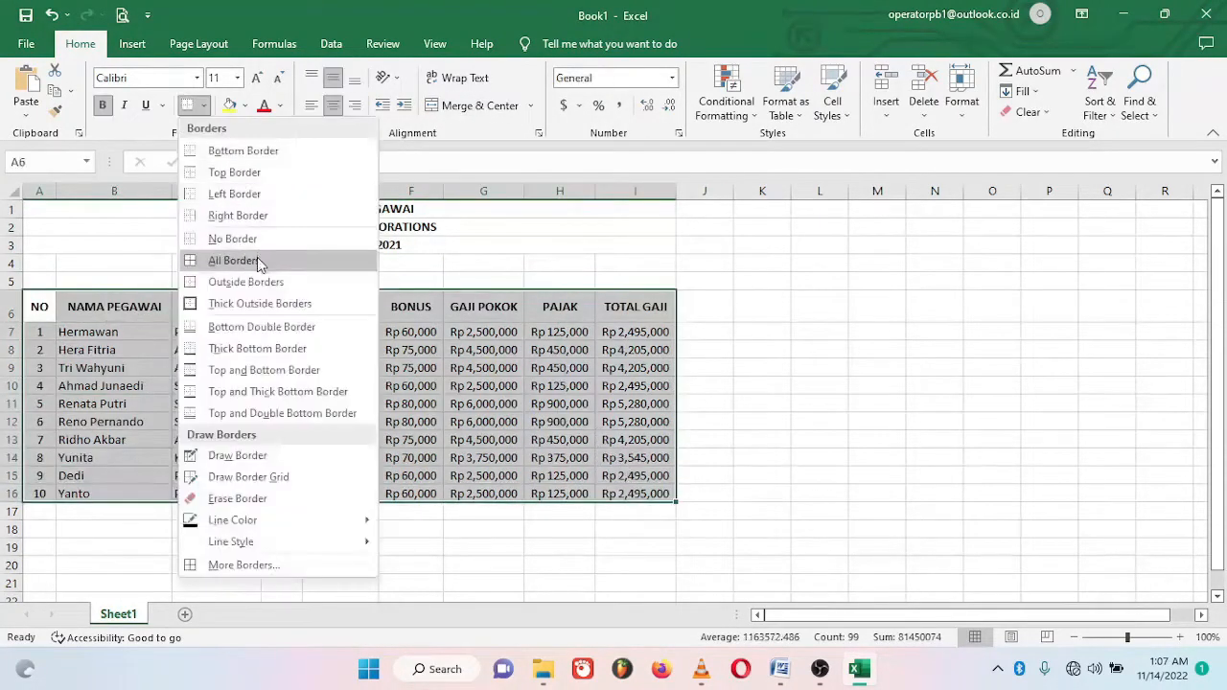
click(234, 261)
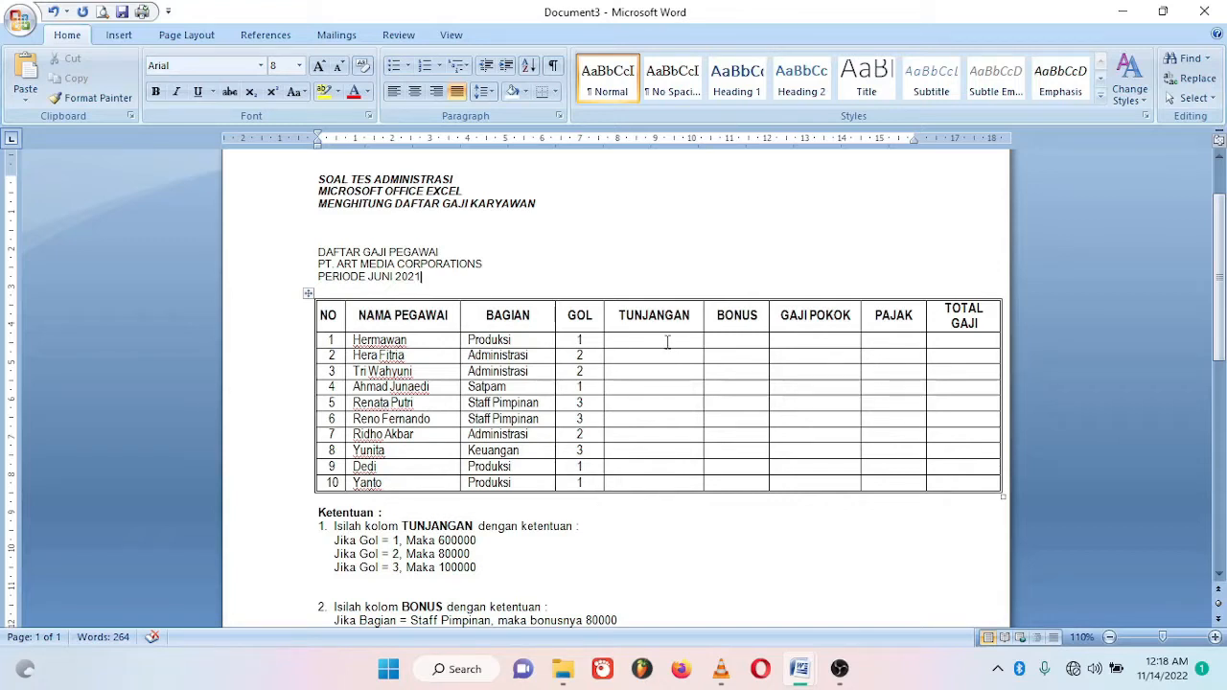
Examine the blank TUNJANGAN, BONUS, GAJI POKOK, PAJAK and TOTAL GAJI columns in the Word exercise table
drag(668, 343, 673, 483)
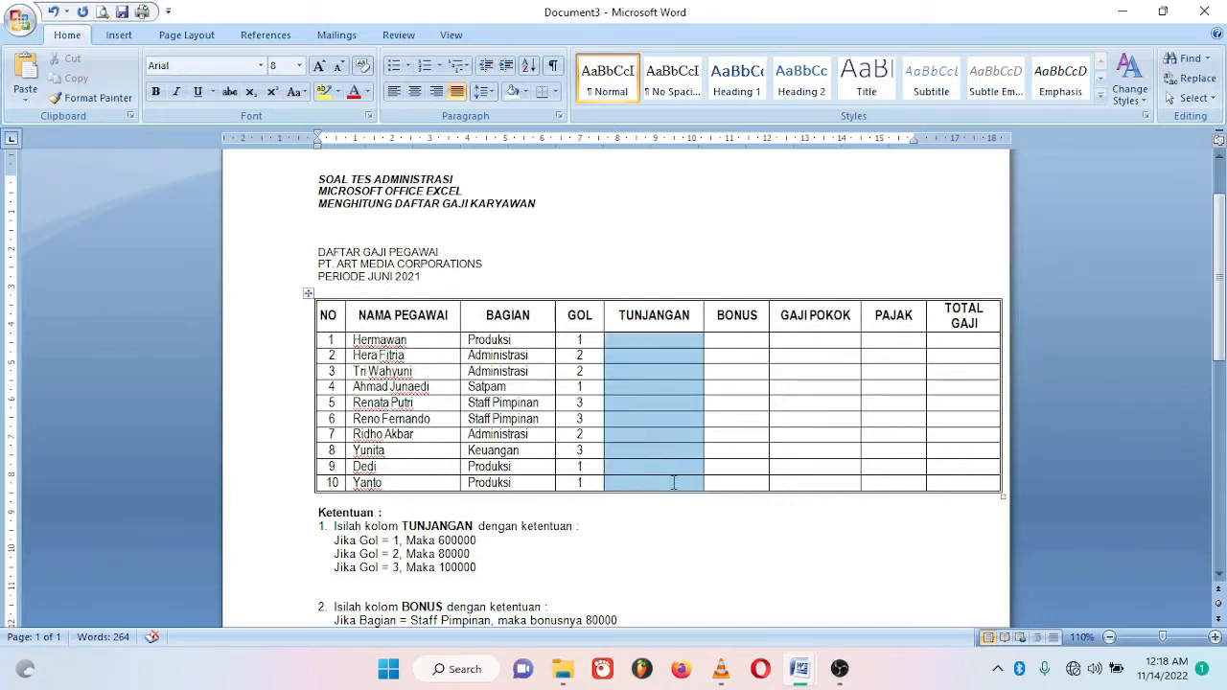
drag(734, 341, 743, 482)
drag(818, 337, 827, 487)
click(893, 348)
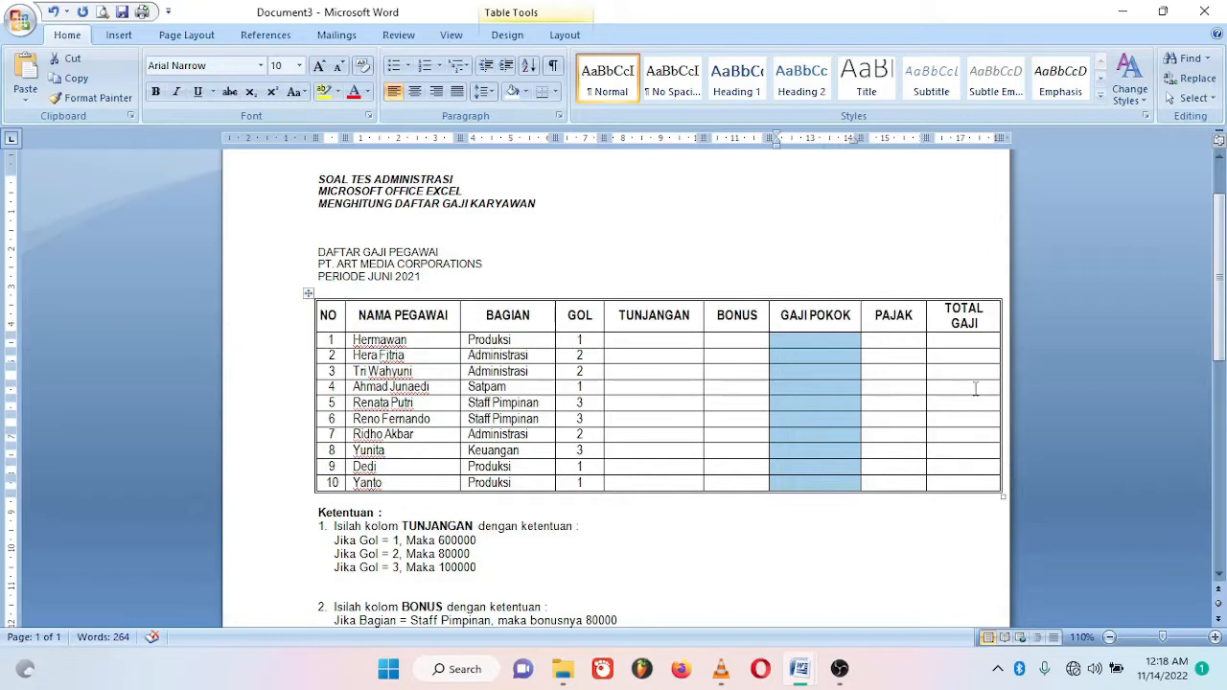
drag(958, 340, 968, 482)
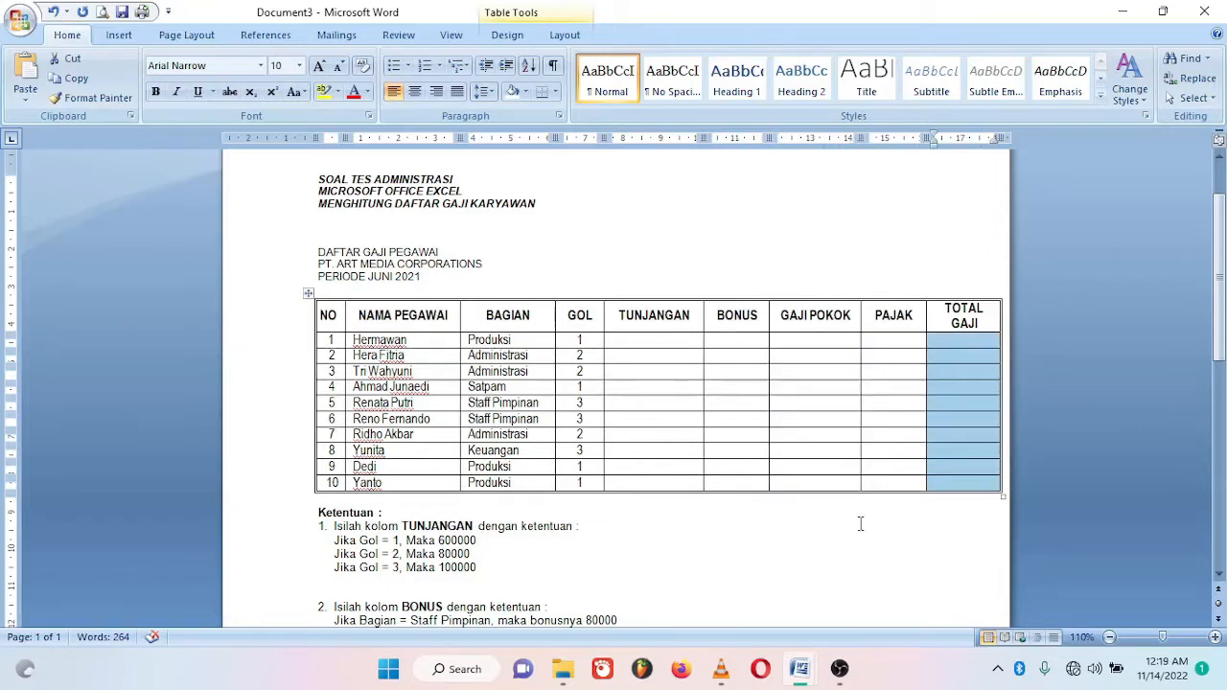
click(644, 393)
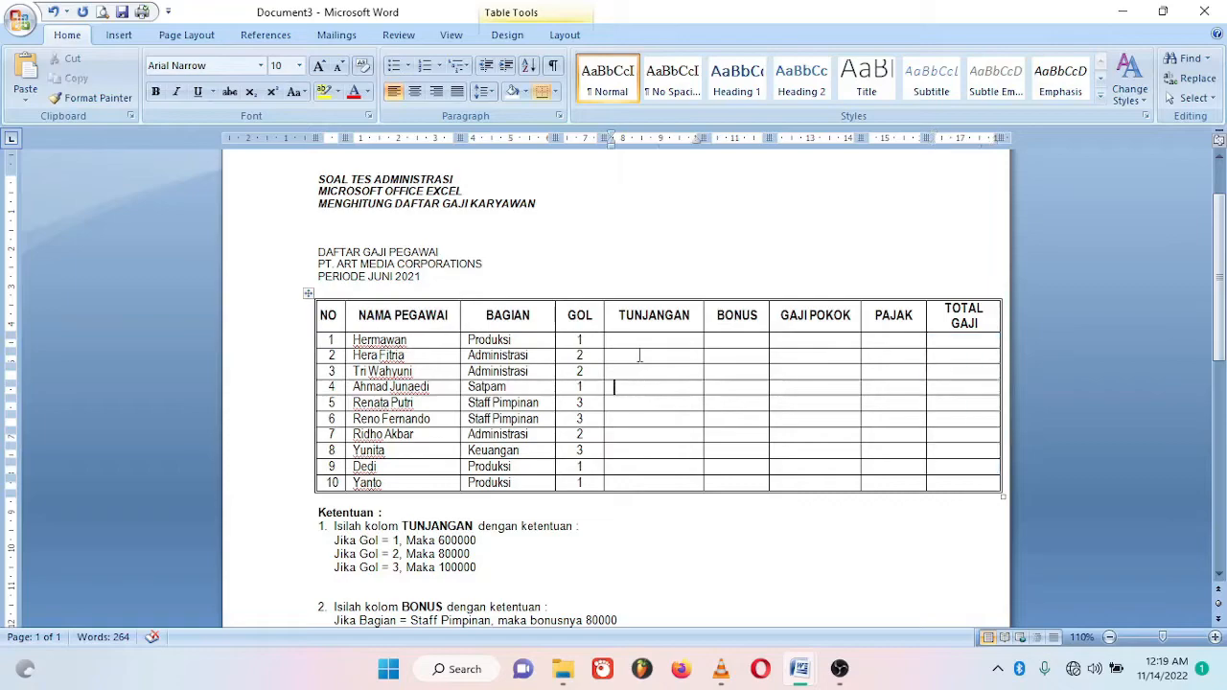
Examine the Word exercise's rules for TUNJANGAN, BONUS, GAJI POKOK, PAJAK and TOTAL GAJI and its Rupiah formatting instruction
drag(1225, 293, 1225, 385)
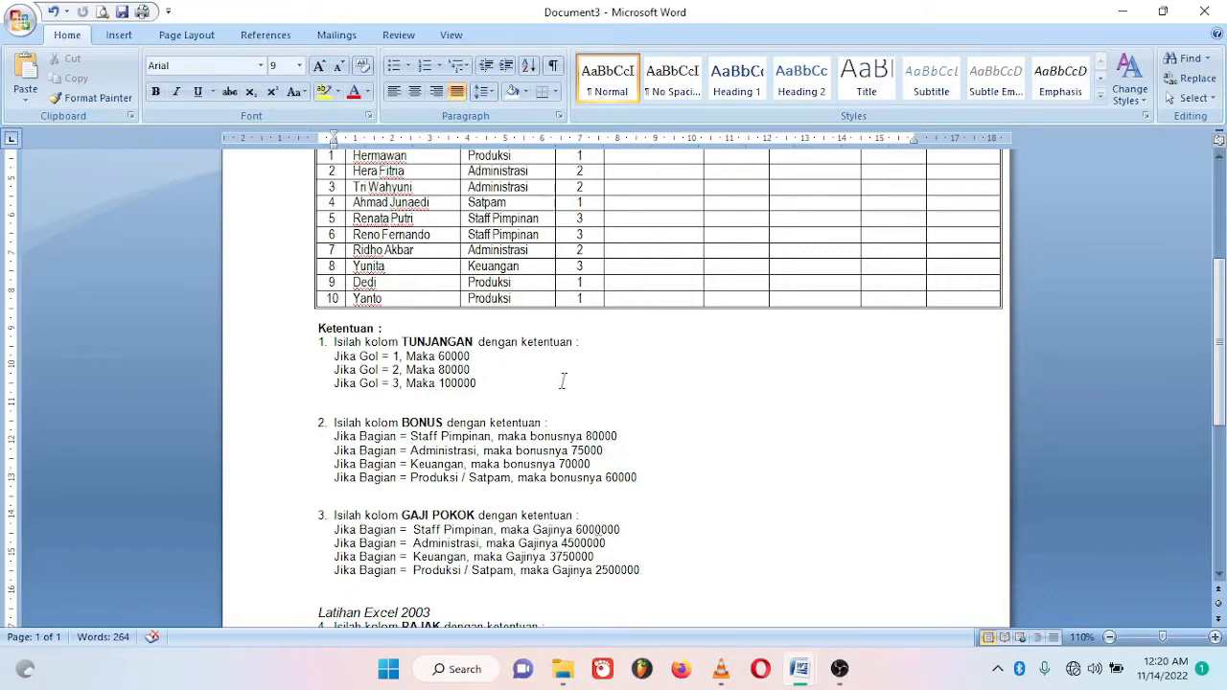
scroll(1138, 356, up, 2)
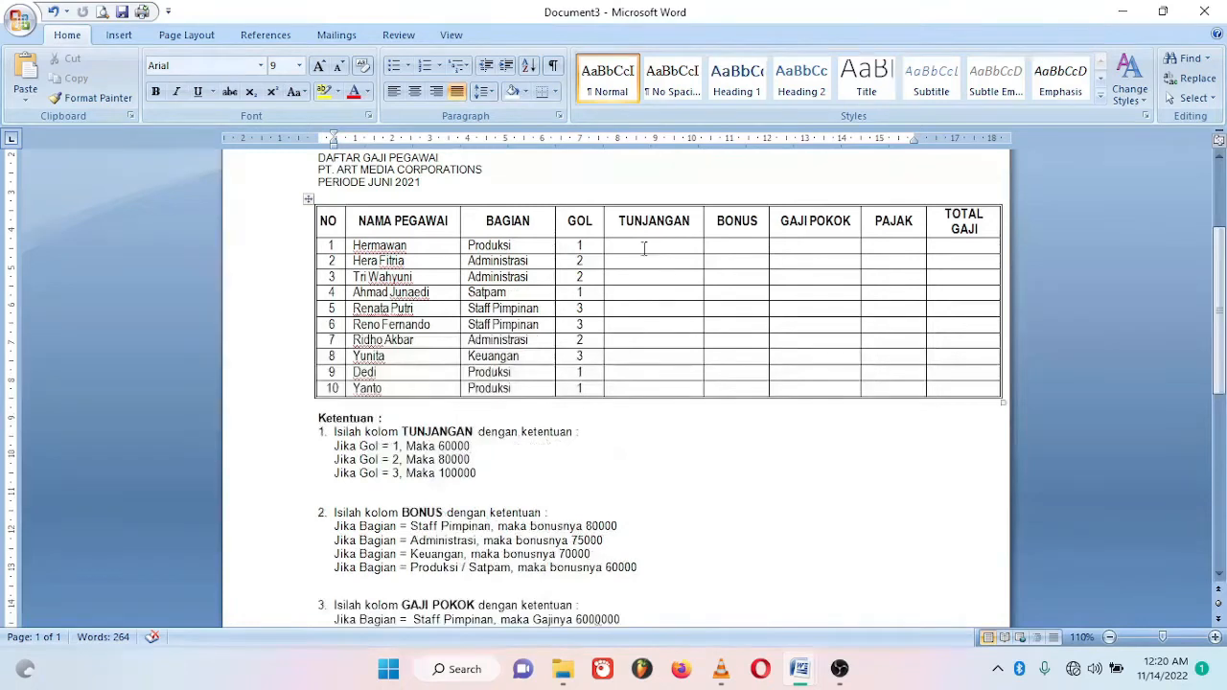
click(644, 248)
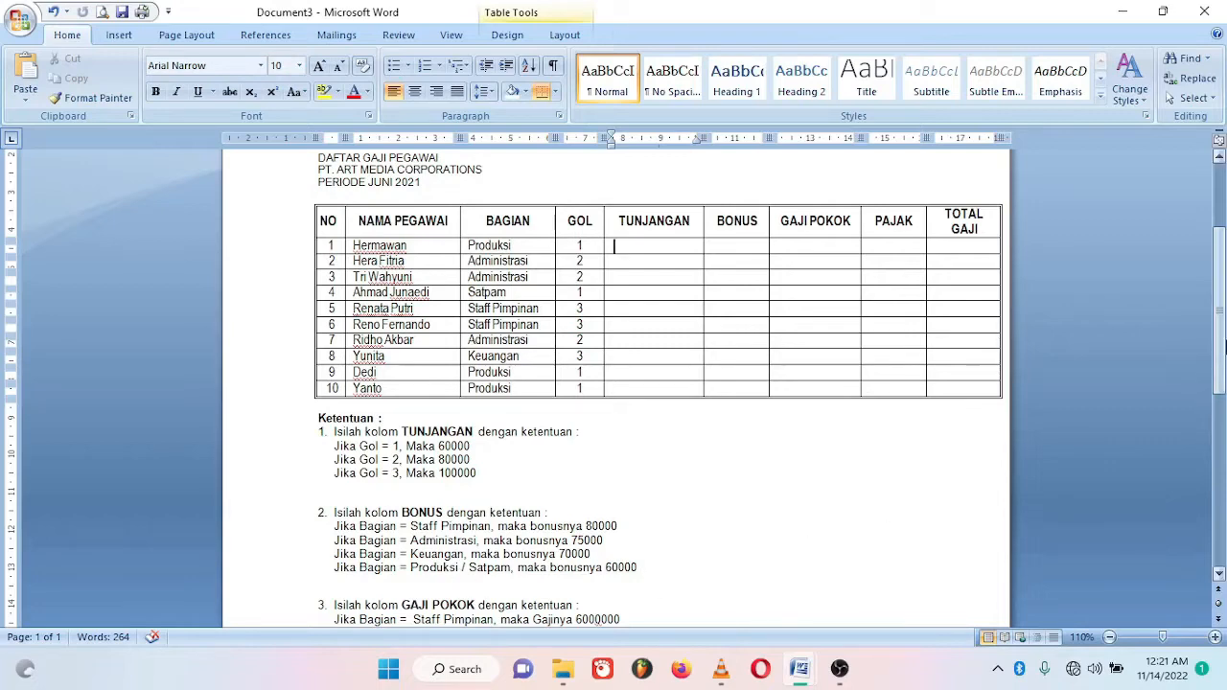
drag(1220, 347, 1221, 416)
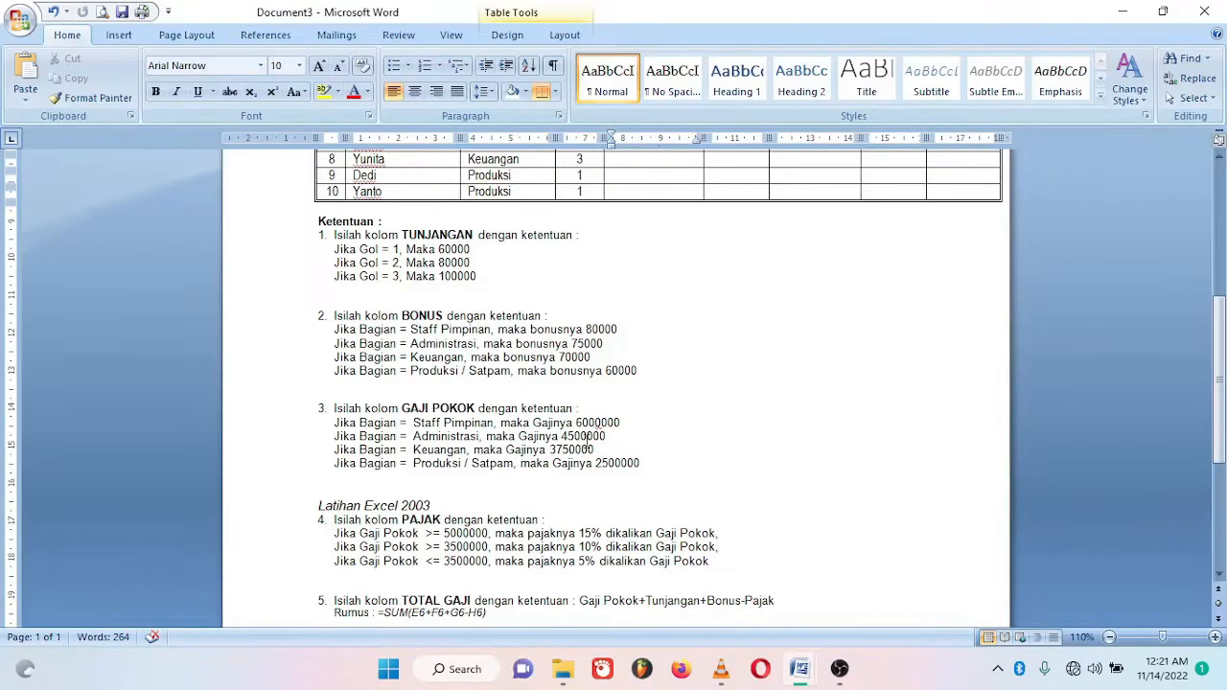
mouse_move(1221, 389)
mouse_down()
mouse_move(1221, 426)
mouse_move(1222, 402)
mouse_up()
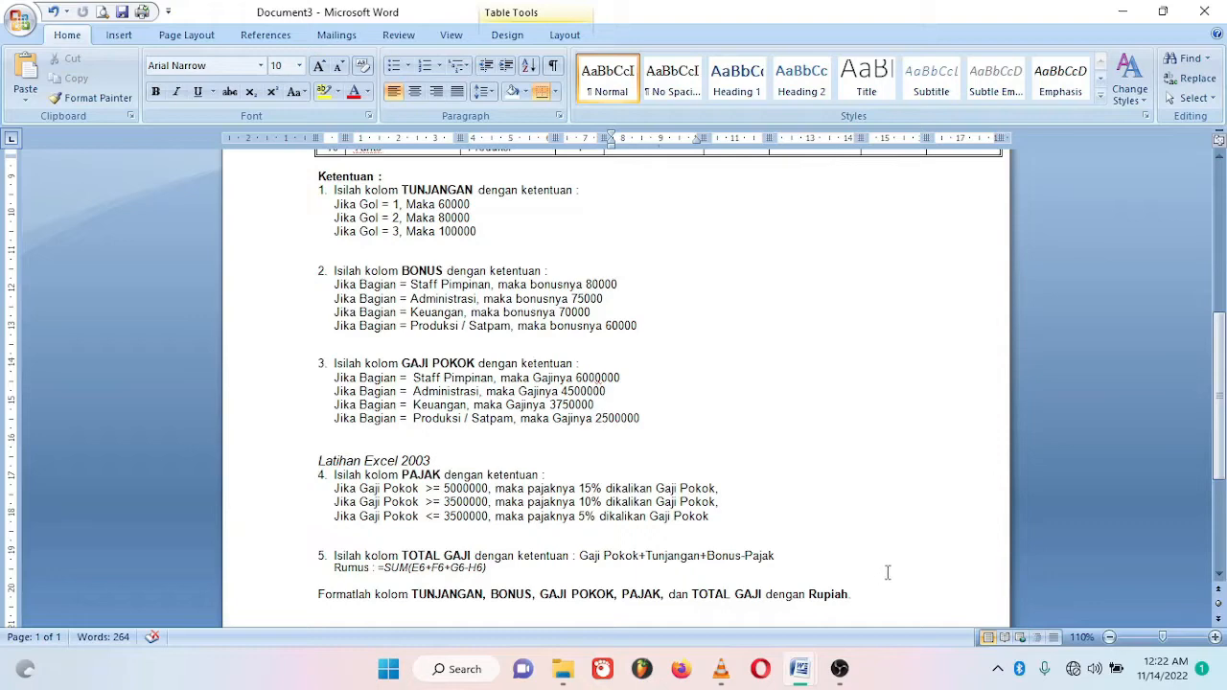
drag(1223, 422, 1224, 288)
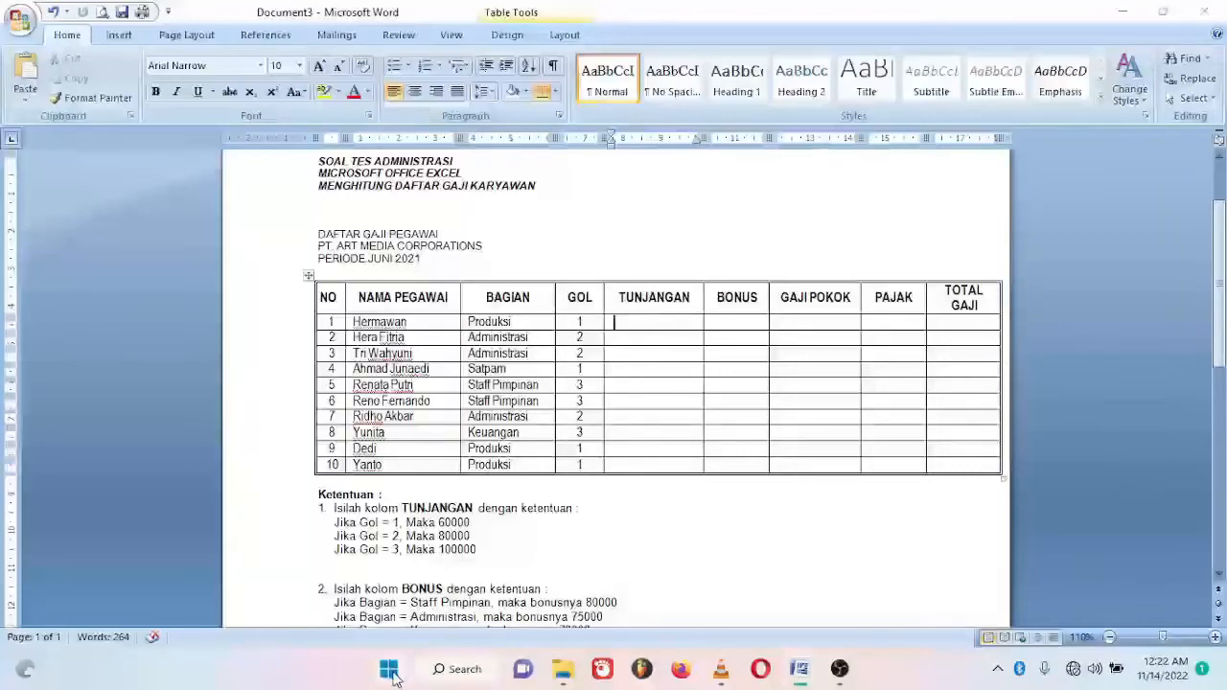
Create a blank Excel workbook and enter DAFTAR GAJI PEGAWAI, PT. ART MEDIA CORPORATIONS and PERIODE JUNI 2021 in A1:A3
click(388, 670)
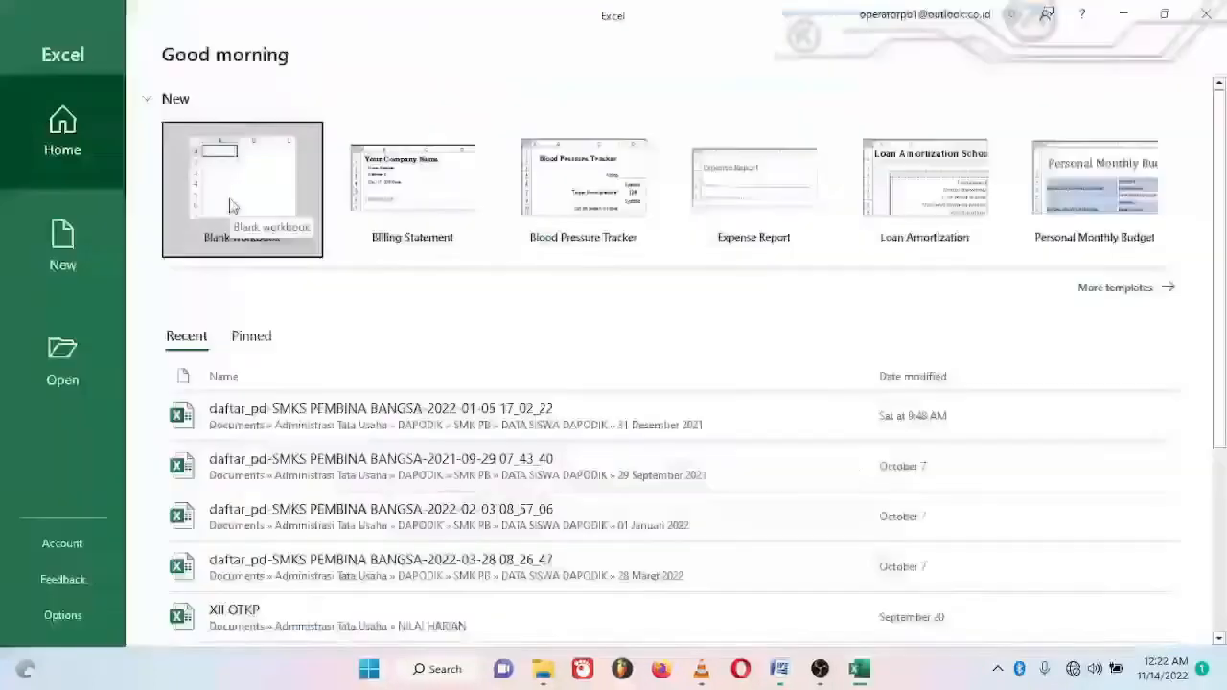
click(233, 209)
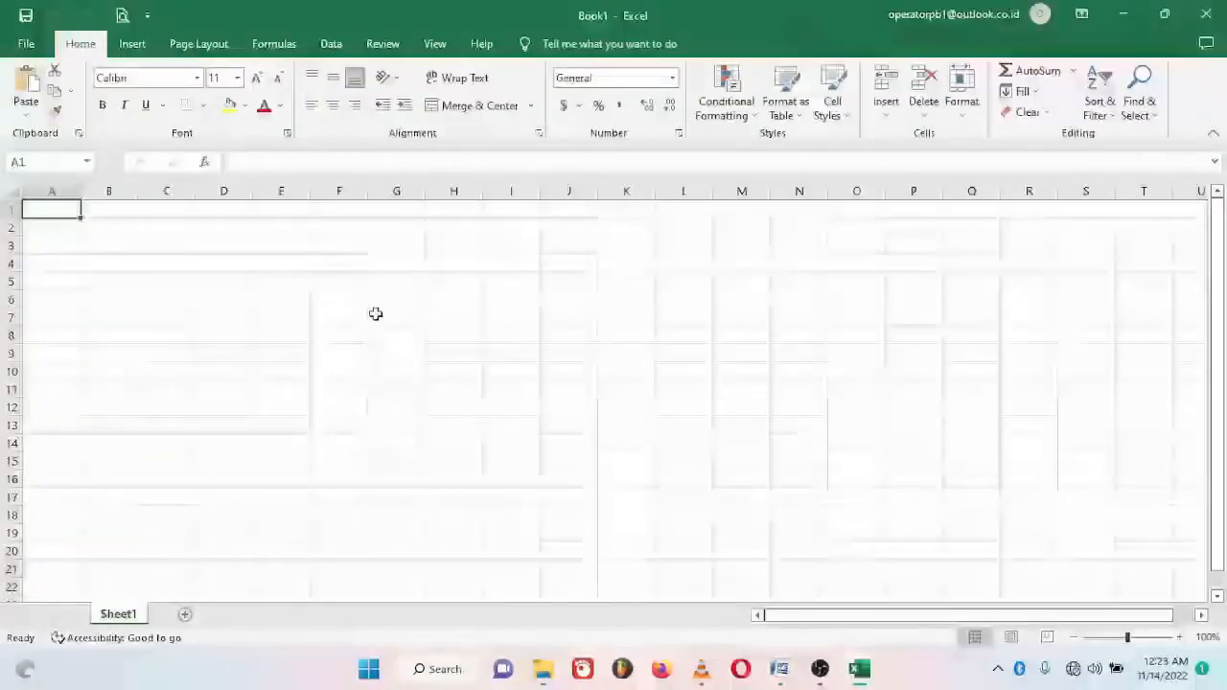
text(DAFTAR GAJI PEGAWAI)
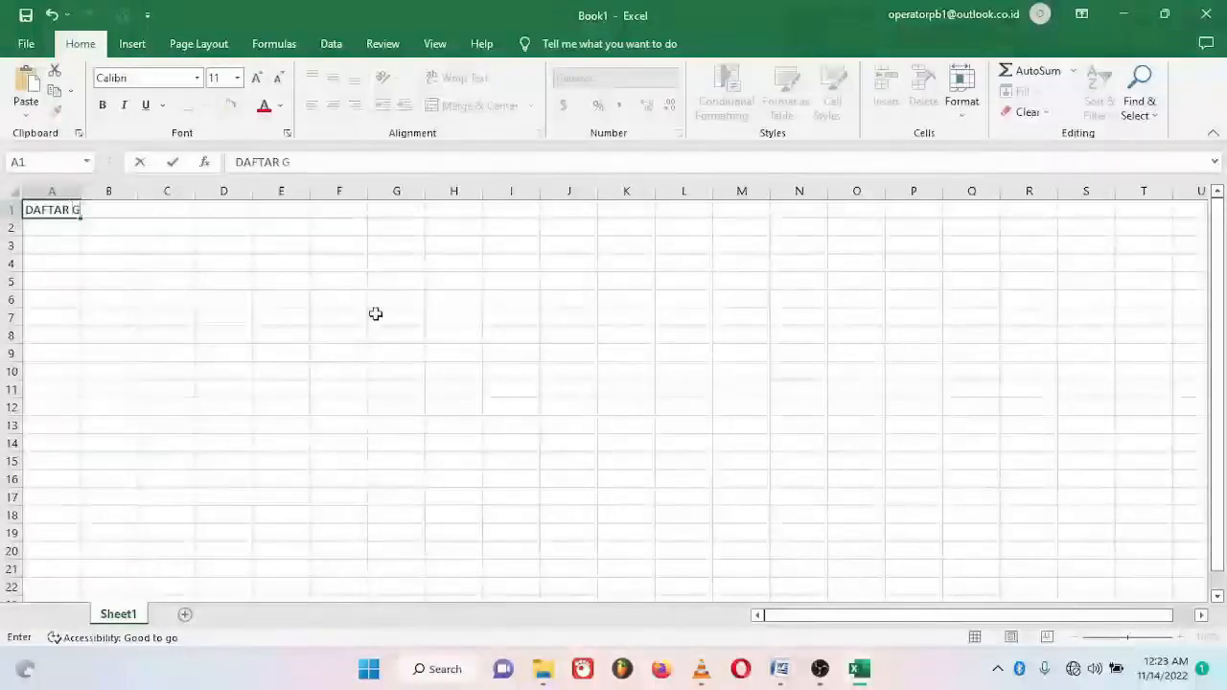
key(Return)
text(PT. ART M)
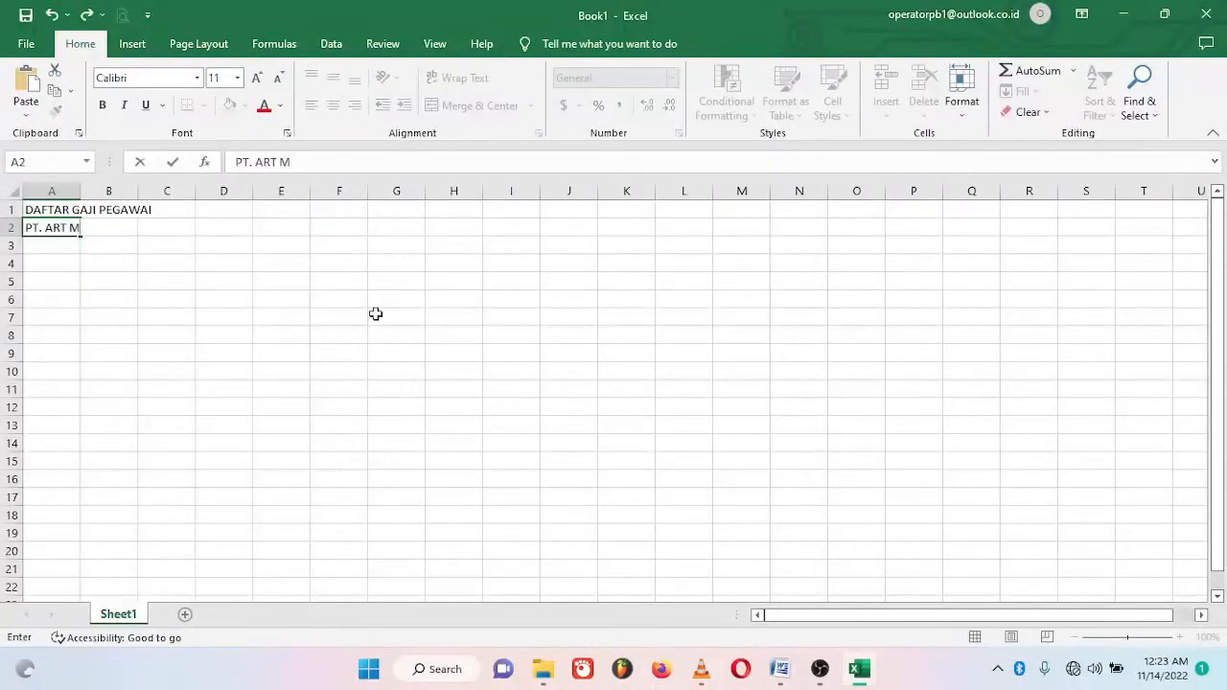
text(EDIA CORPORATIONS)
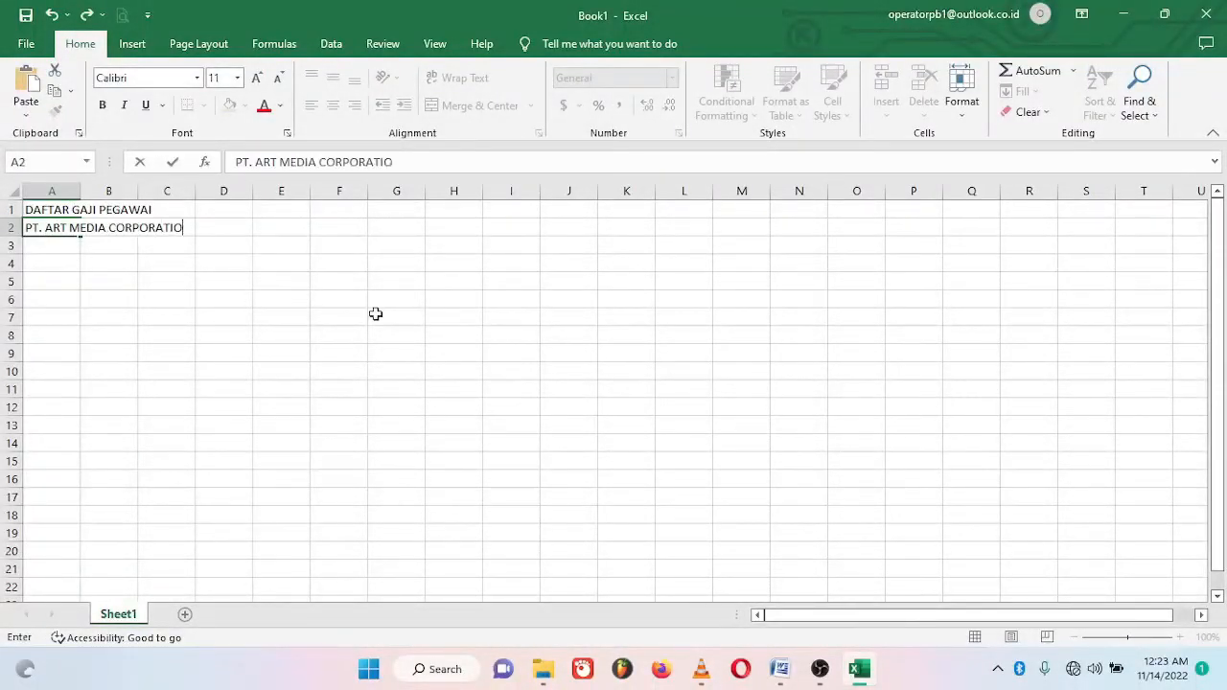
key(Return)
text(PERIODE JUNI 202)
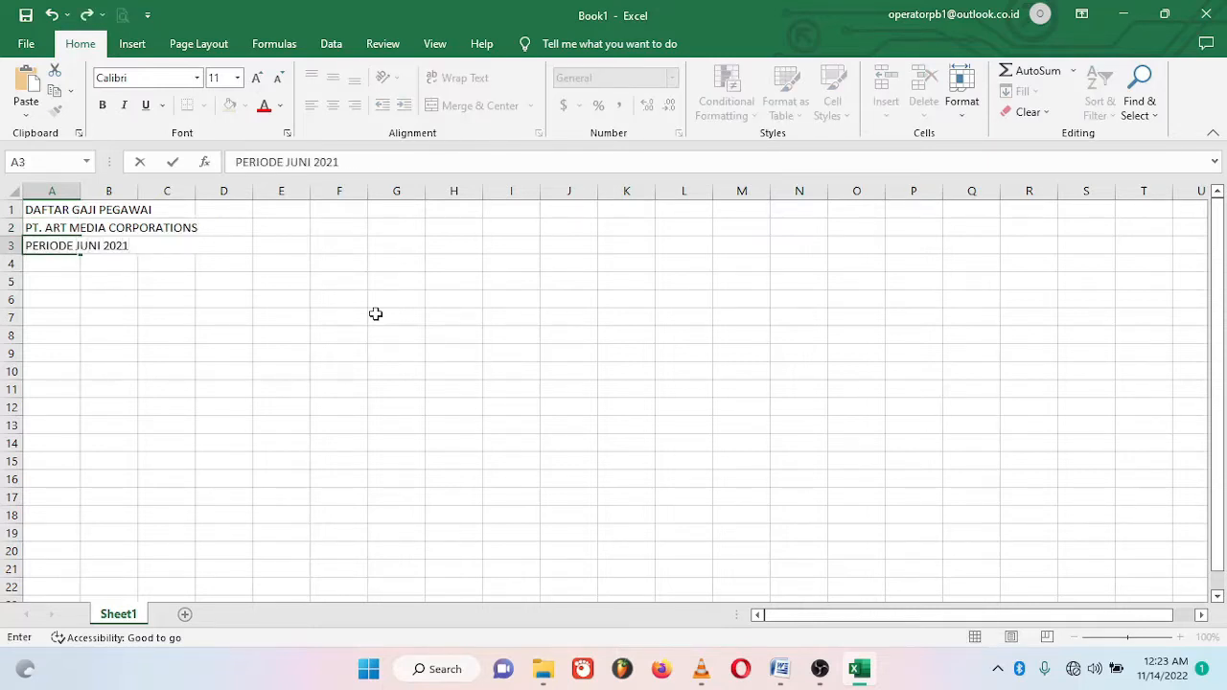
text(1)
key(Return)
Enter the headings NO, NAMA PEGAWAI, BAGIAN and GOL in A6:D6 and widen column B to show its full heading
key(Return)
key(Return)
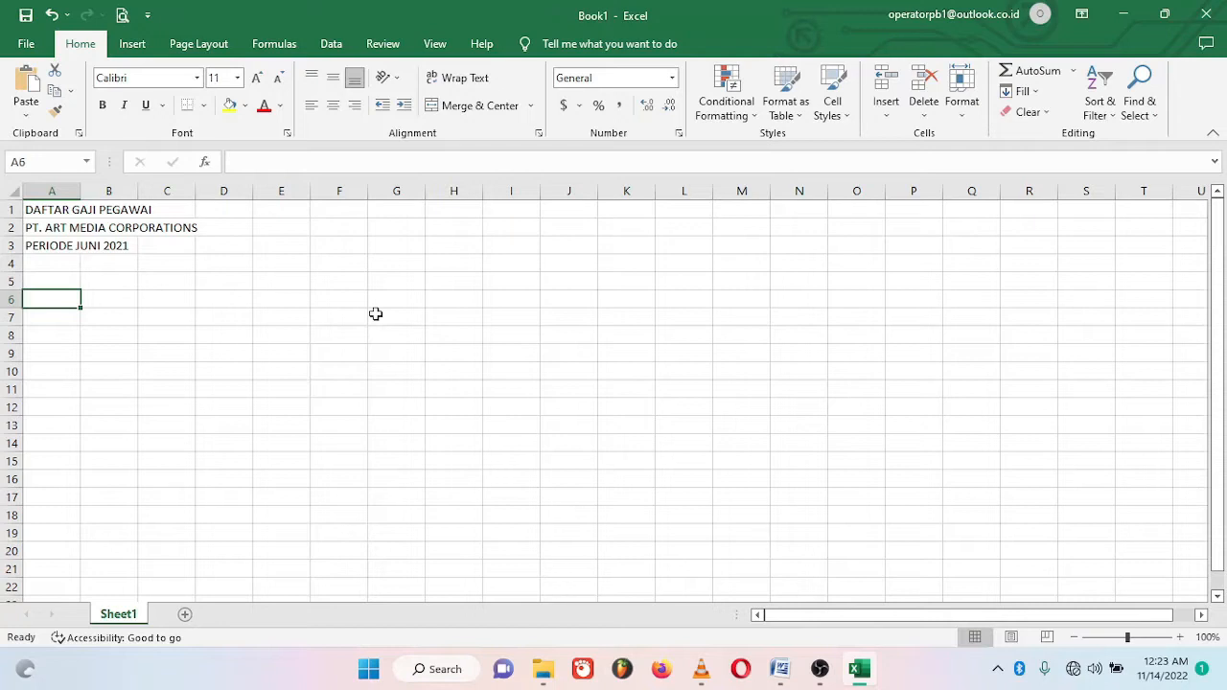
text(NO)
key(Tab)
text(NAMA )
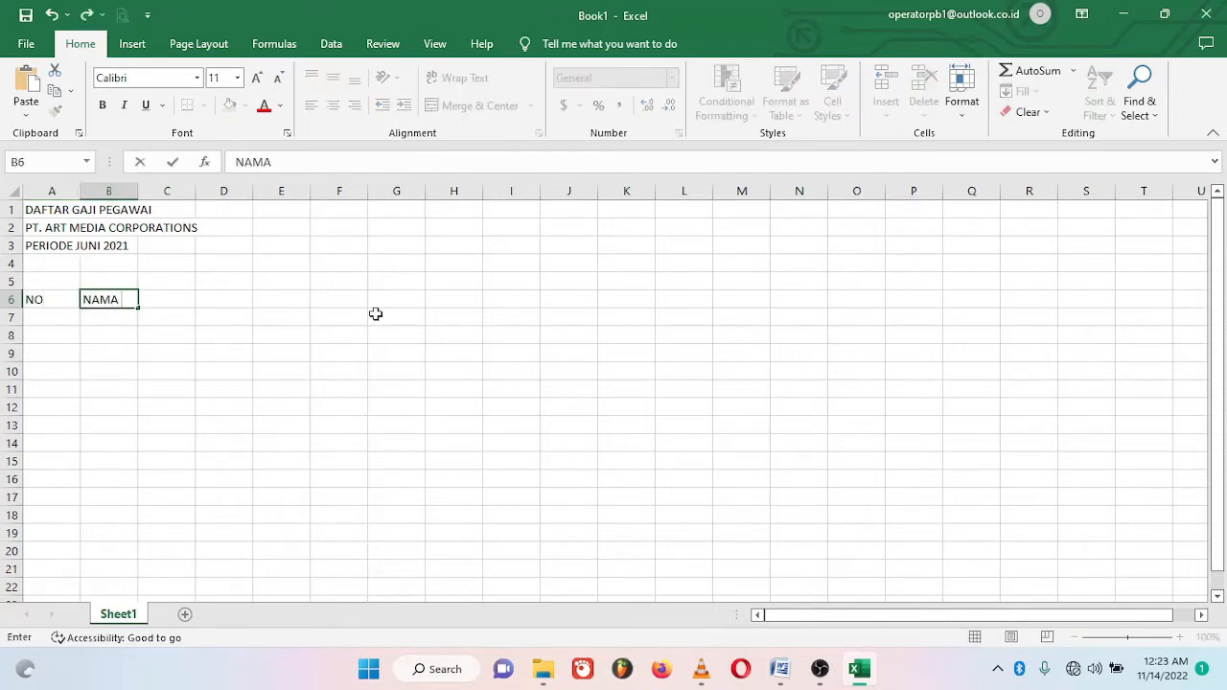
text(PEGAWAI)
key(Tab)
text(BAGIAN)
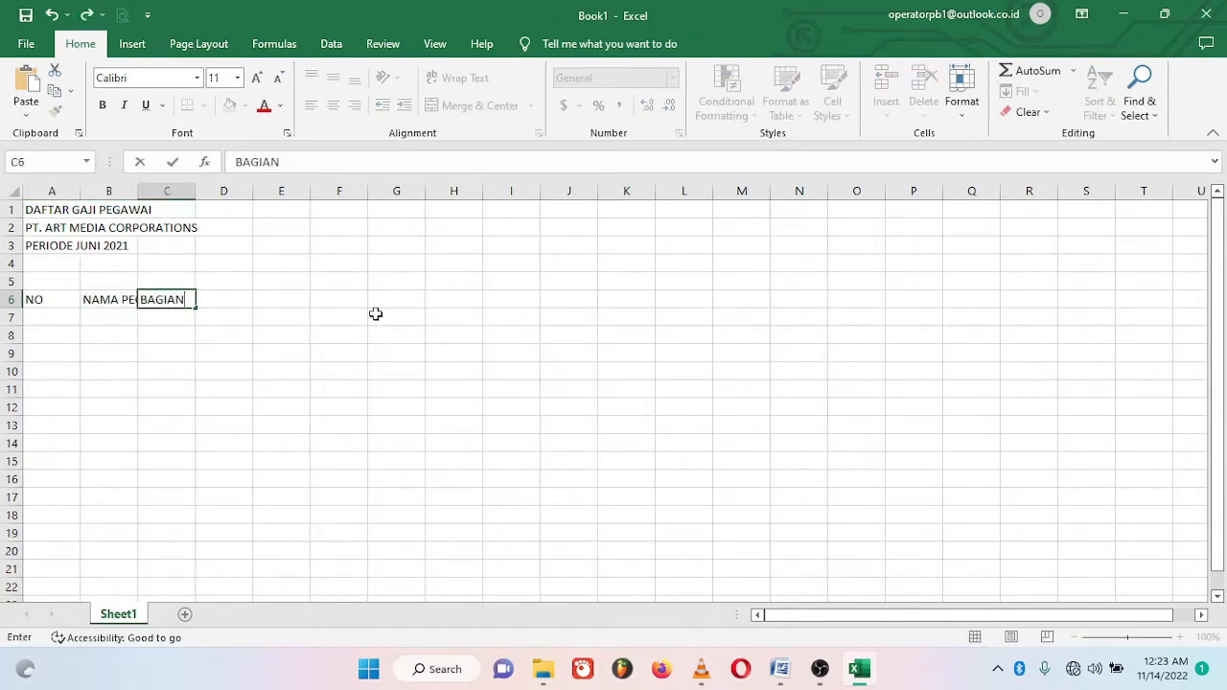
key(Tab)
text(GOL)
key(Return)
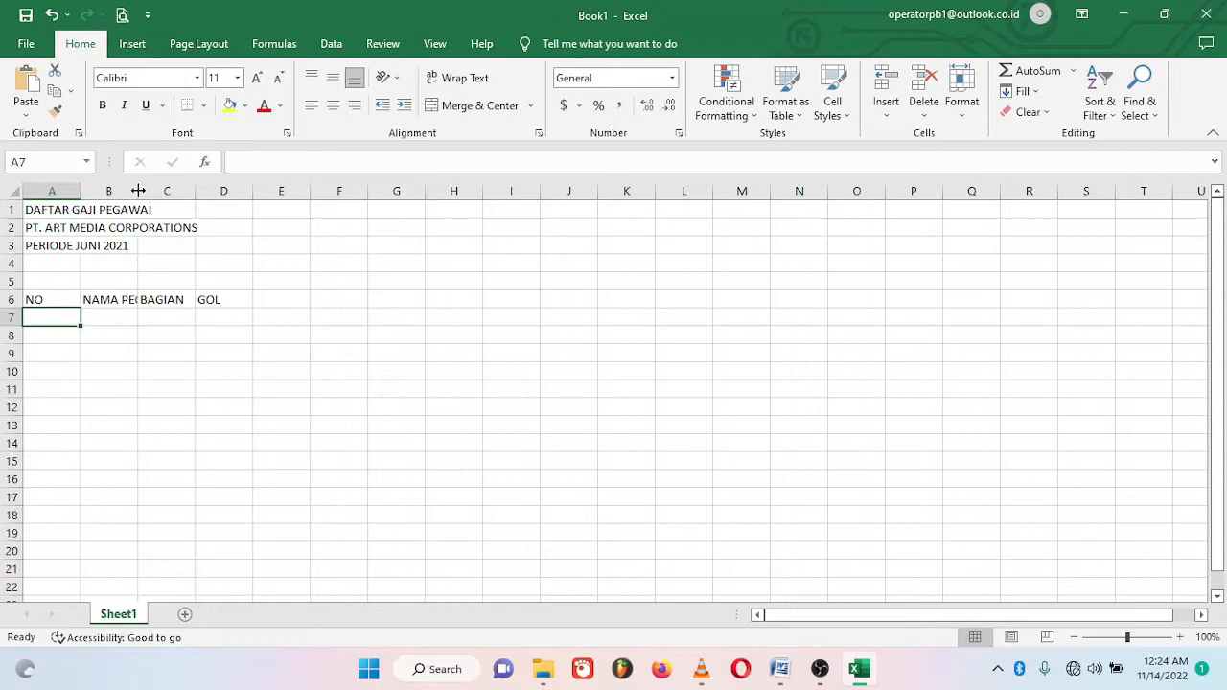
drag(138, 191, 236, 191)
Enter the first five employees' names from the Word exercise table in B7:B11
click(105, 315)
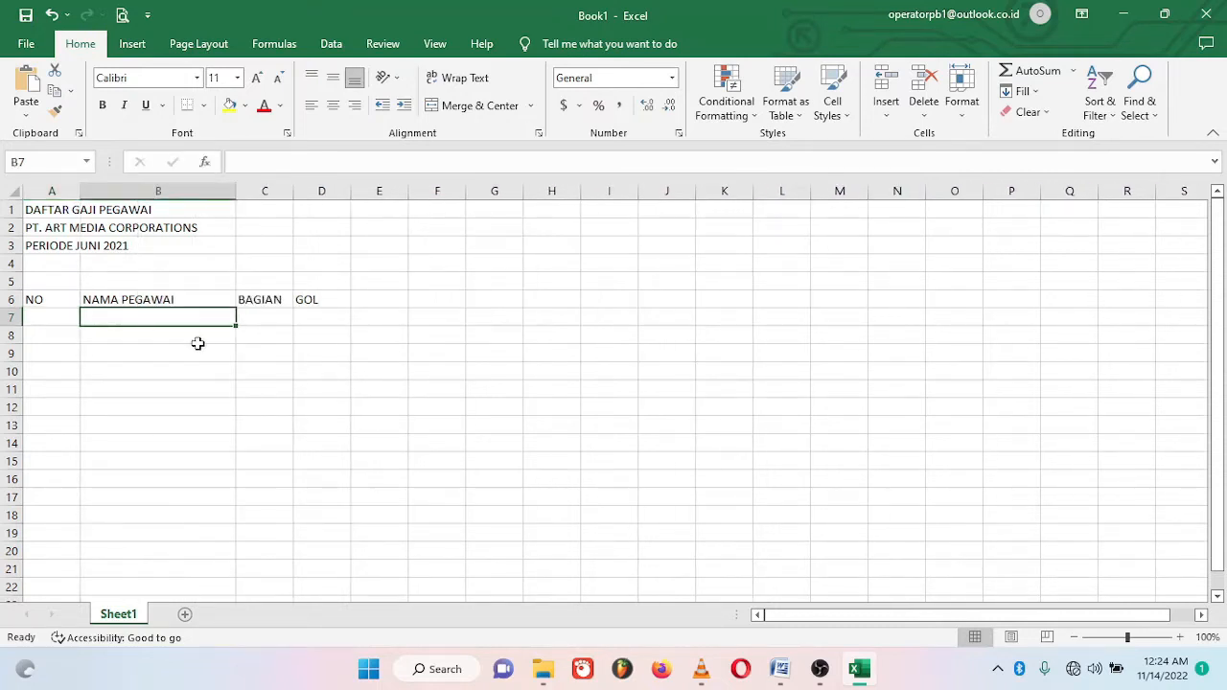
text(Hermawan)
key(Return)
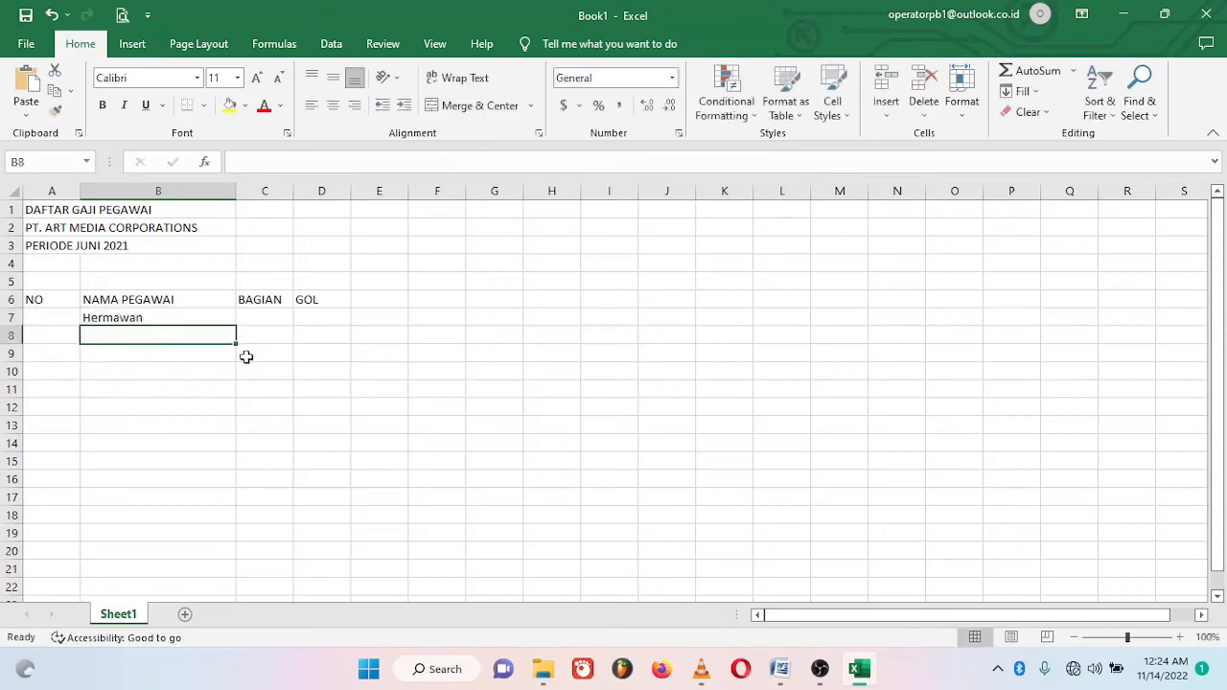
text(Hera Fitria)
key(Return)
text(Tri )
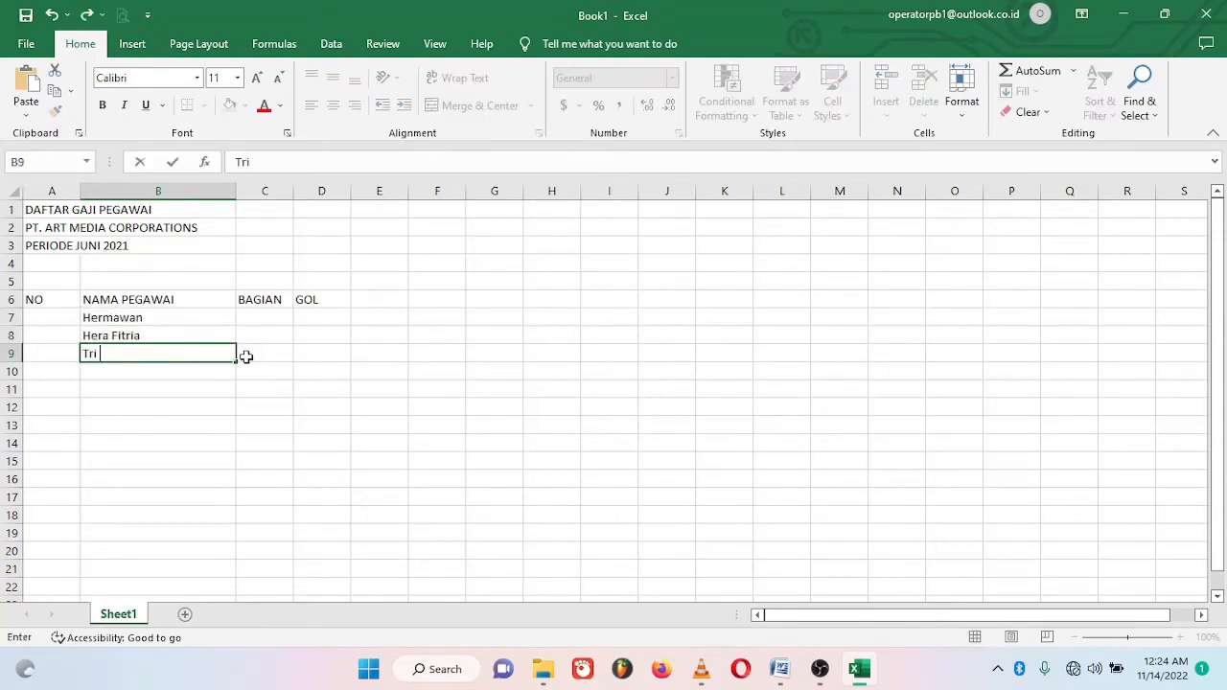
text(Wahyuni)
key(Return)
text(Ahmad Jun)
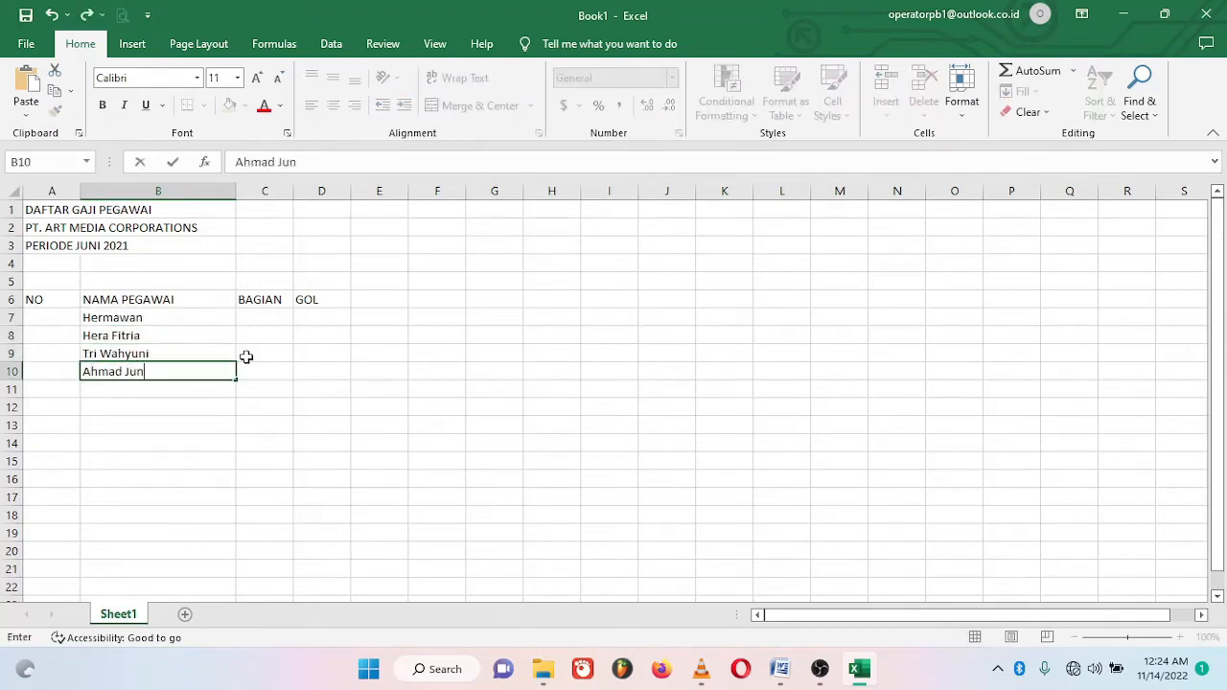
text(aedi)
key(Return)
text(Renata Putri)
key(Return)
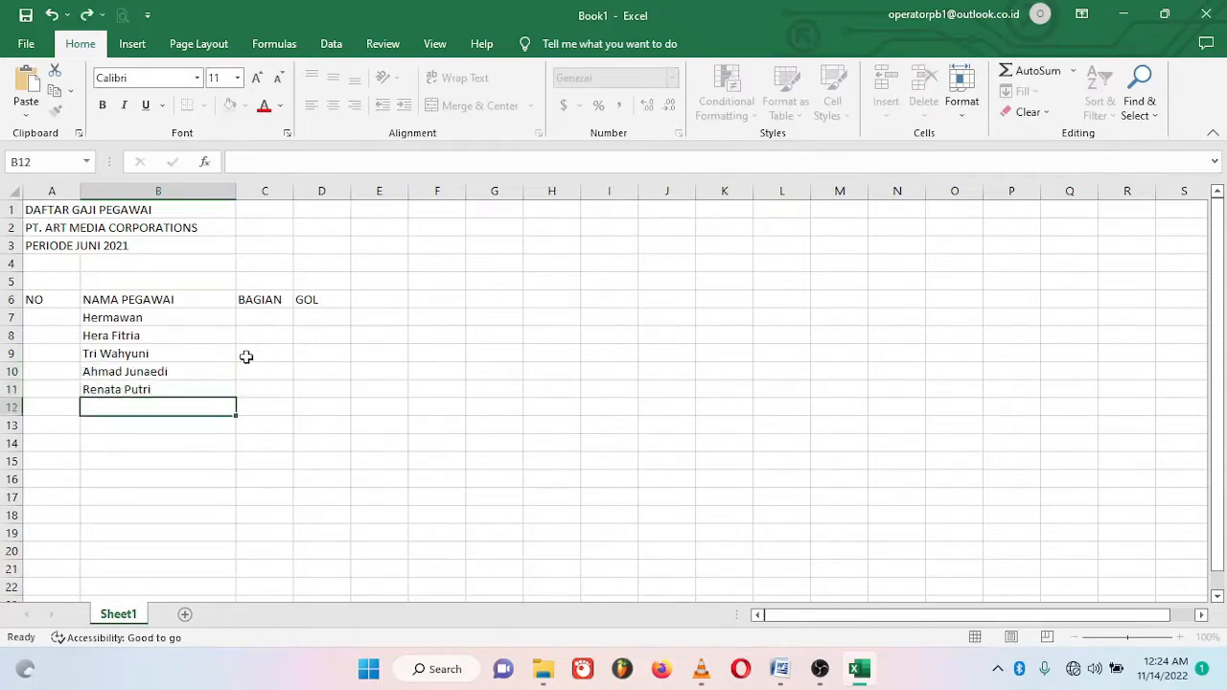
Enter the remaining five employees' names from the exercise table in B12:B16
text(Reno Pernando)
key(Return)
text(R)
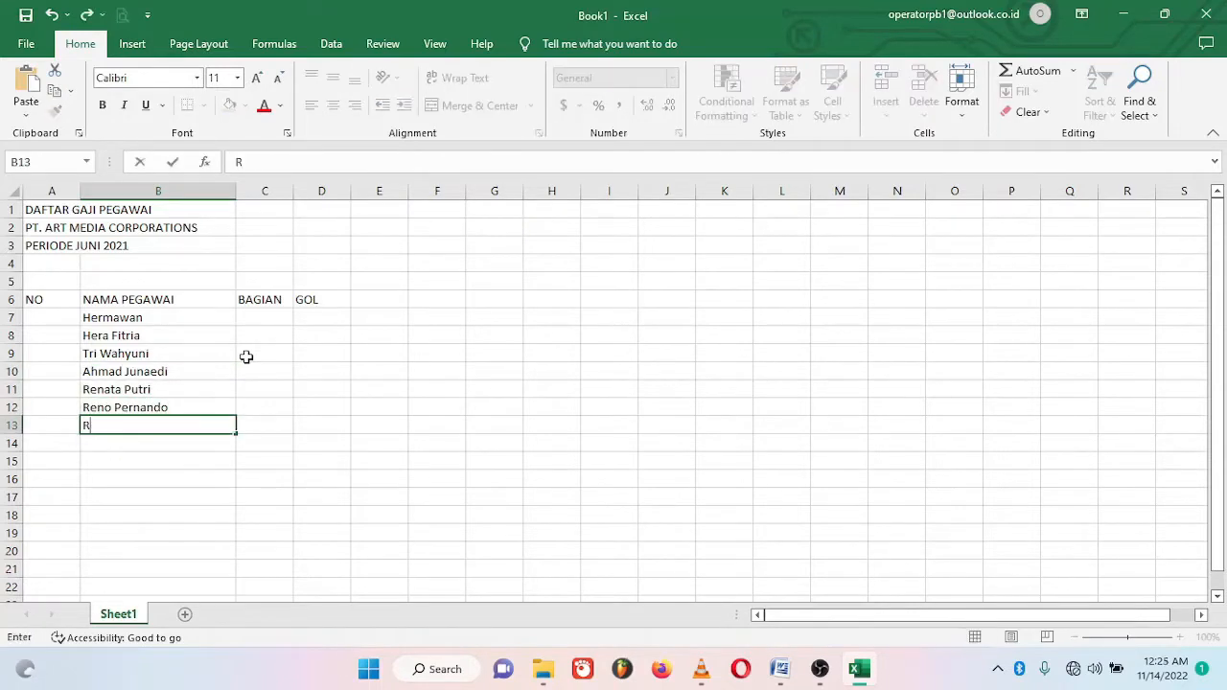
text(idho Akbar)
key(Return)
text(Yunita)
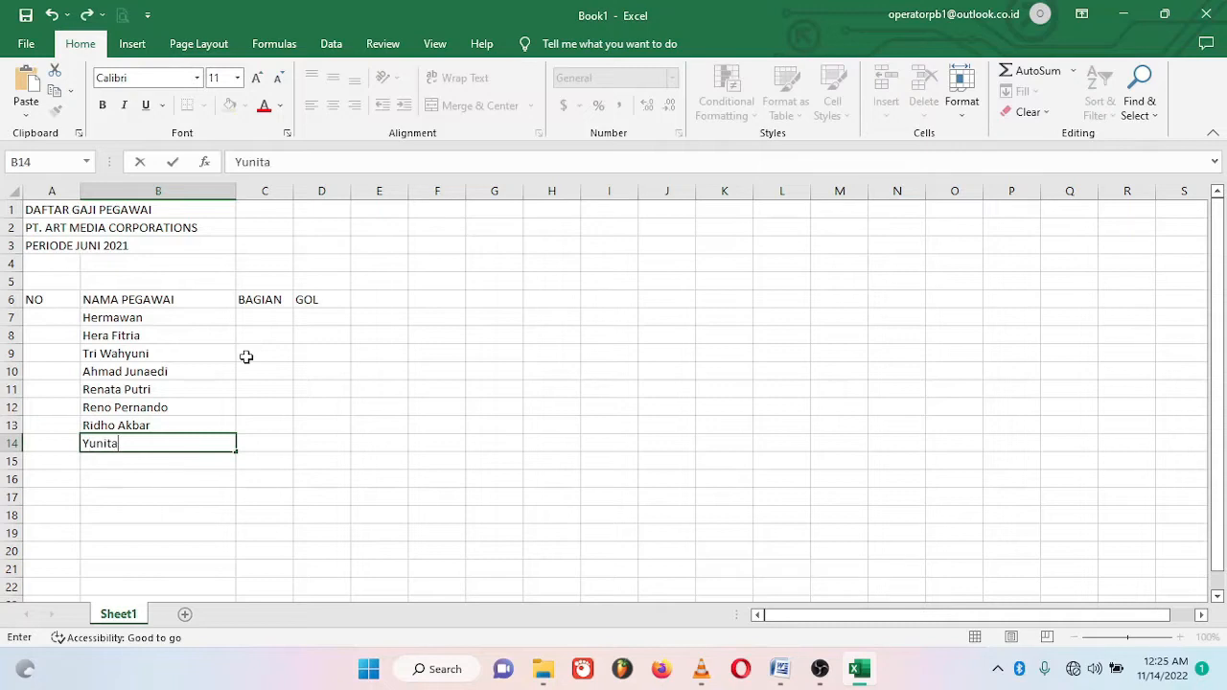
key(Return)
text(Dedi)
key(Return)
text(Yanto)
Fill the BAGIAN cells C7:C10 with Produksi, Administrasi, Administrasi and Satpam
click(265, 318)
text(Pro)
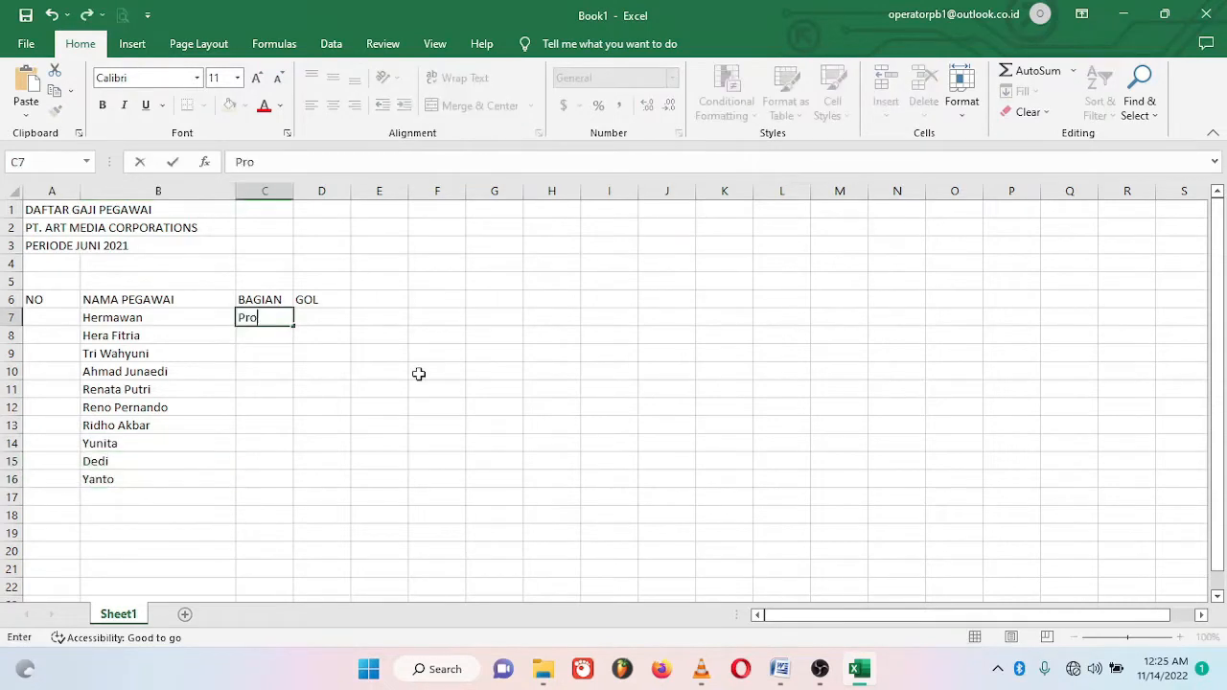
text(duksi)
key(Return)
text(Adminis)
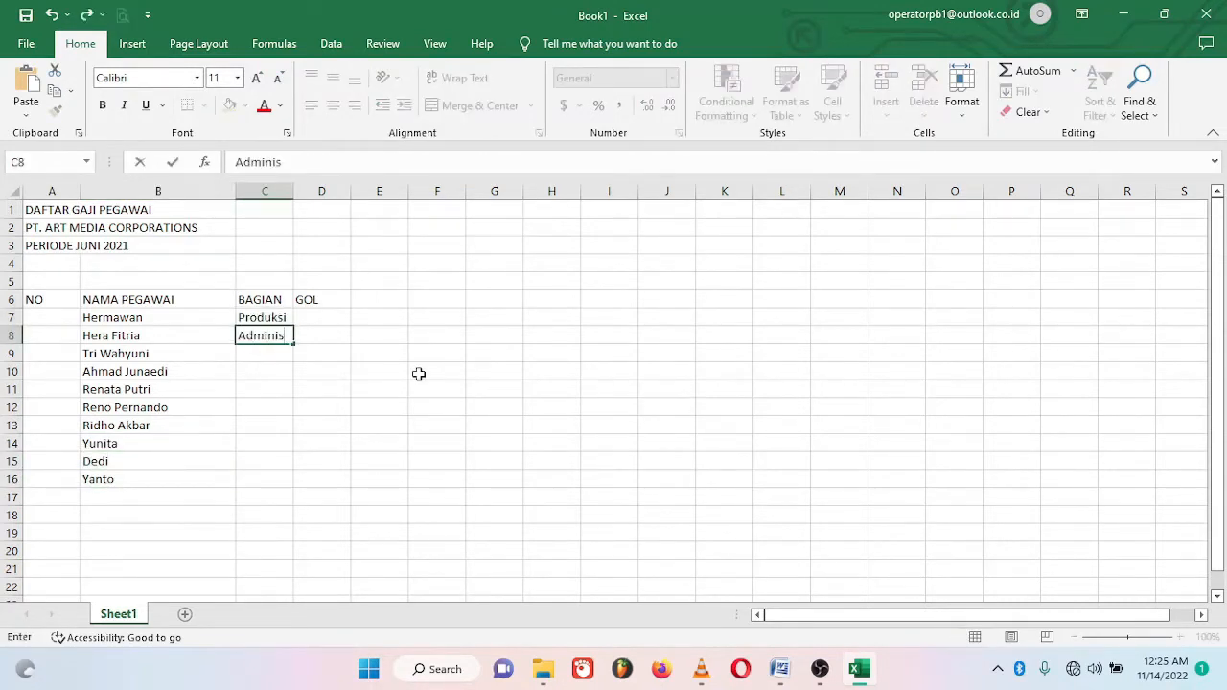
text(trasi)
key(Return)
text(Administrasi)
key(Return)
text(Satp)
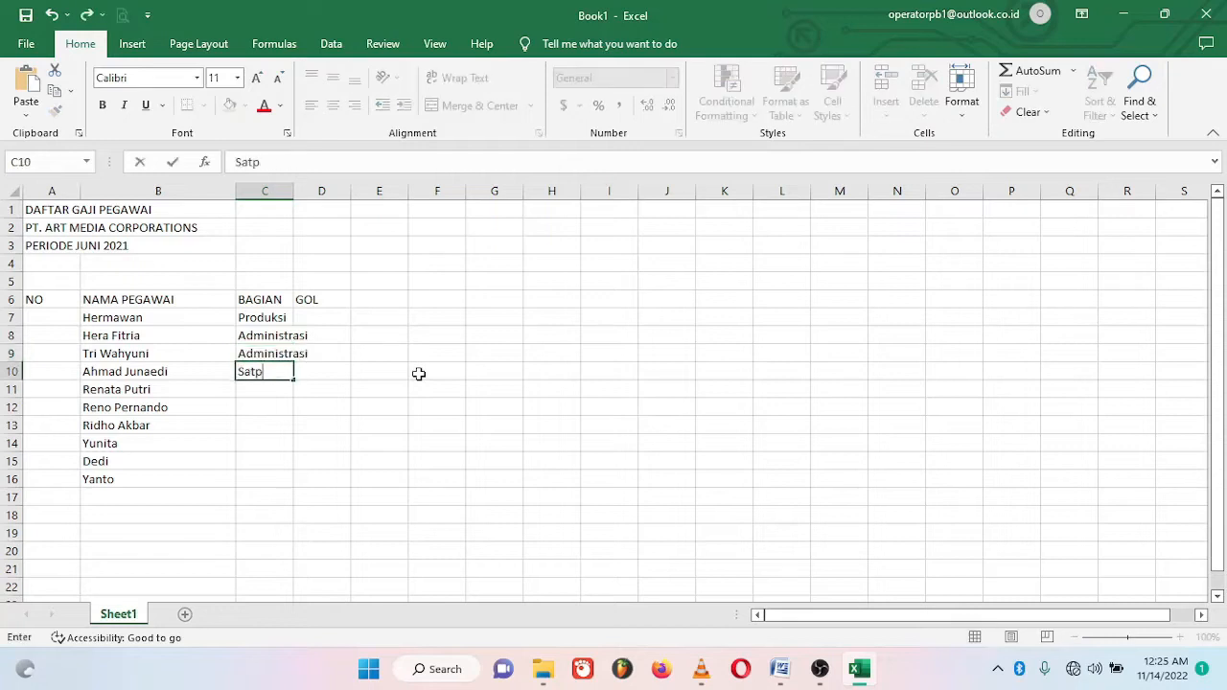
text(am)
key(Return)
Fill C11:C16 with Staff Pimpinan, Staff Pimpinan, Administrasi, Keuangan, Produksi and Produksi, and widen the BAGIAN column to fit its text
text(Staff Pimpi)
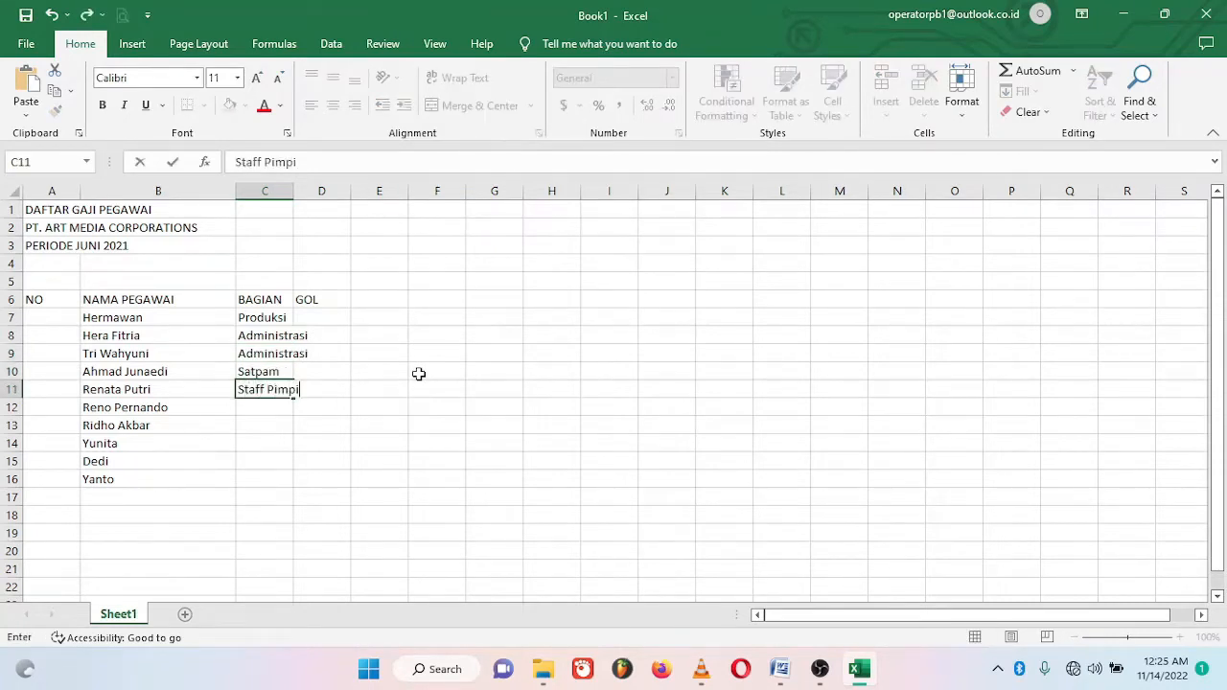
text(nan)
key(Return)
text(Staff Pimpinan)
key(Return)
text(Administrasi)
key(Return)
text(K)
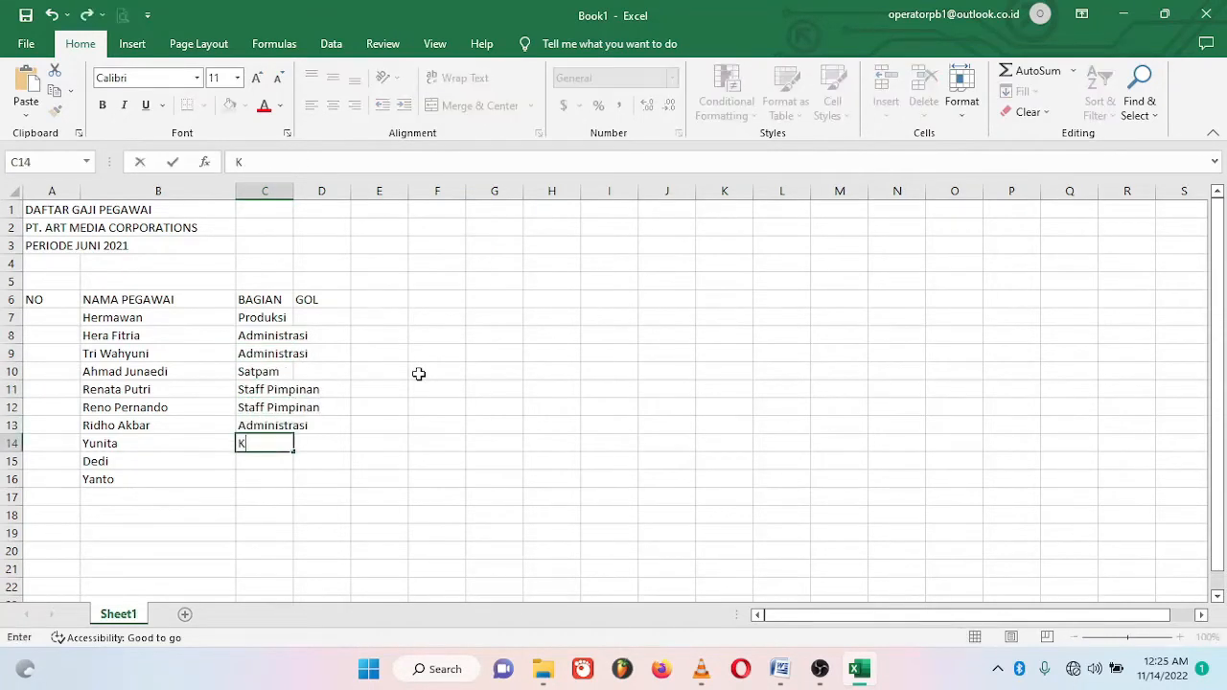
text(euangan)
key(Return)
text(Produksi)
key(Return)
text(P)
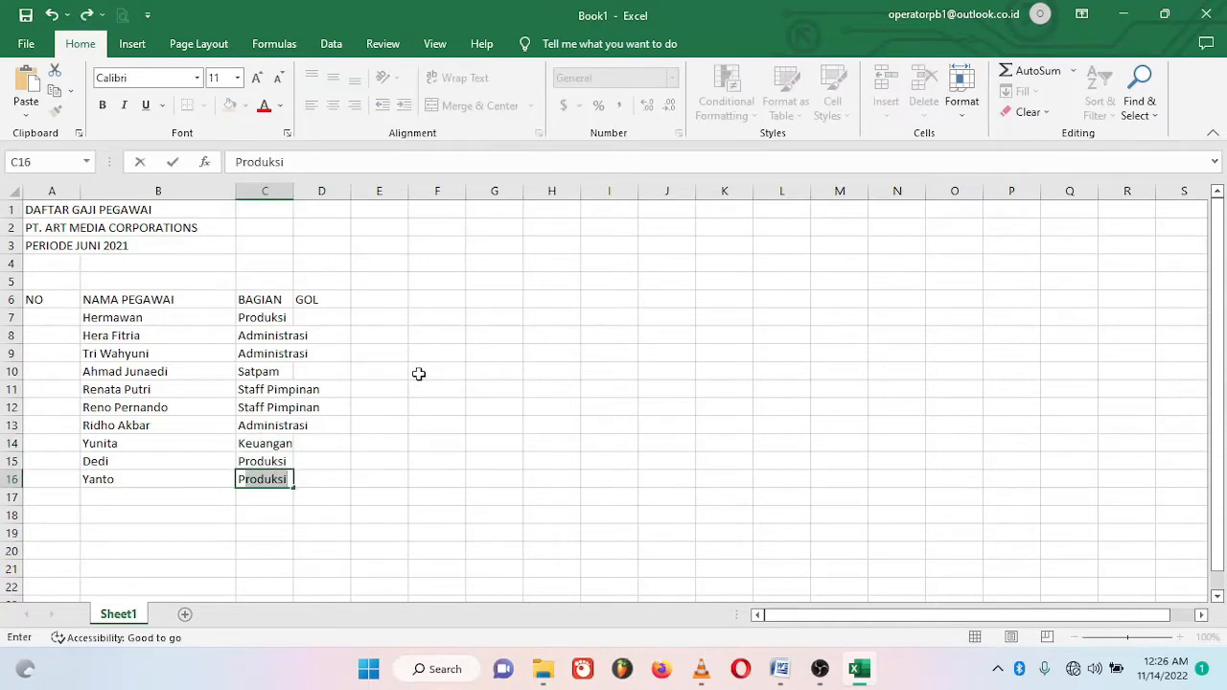
key(Return)
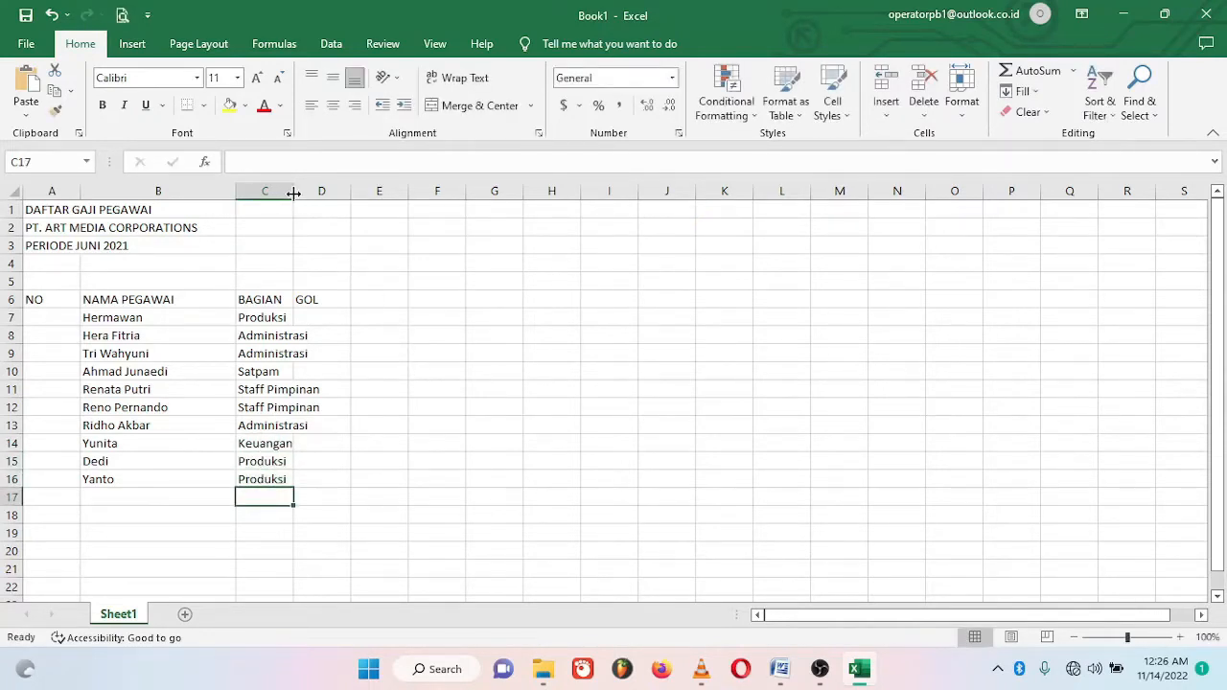
drag(293, 193, 354, 193)
Fill the GOL cells D7:D16 with 1, 2, 2, 1, 3, 3, 2, 3, 1 and 1
text(1 )
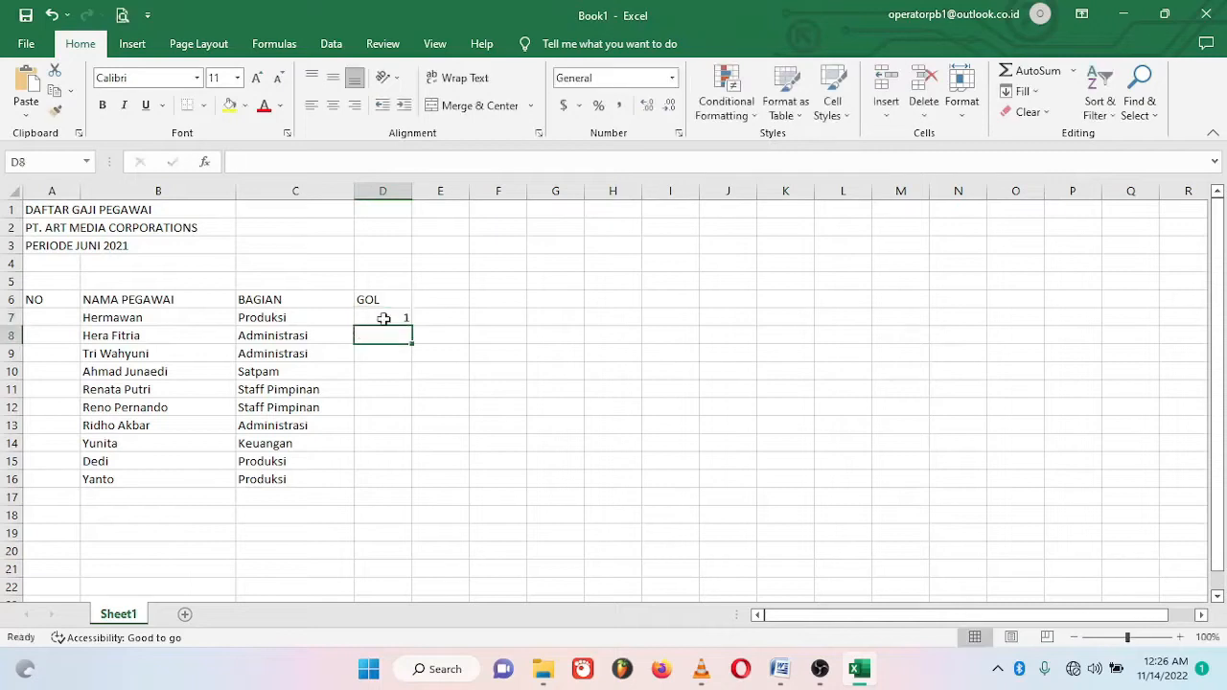
text(2 2 1 3 3 2 )
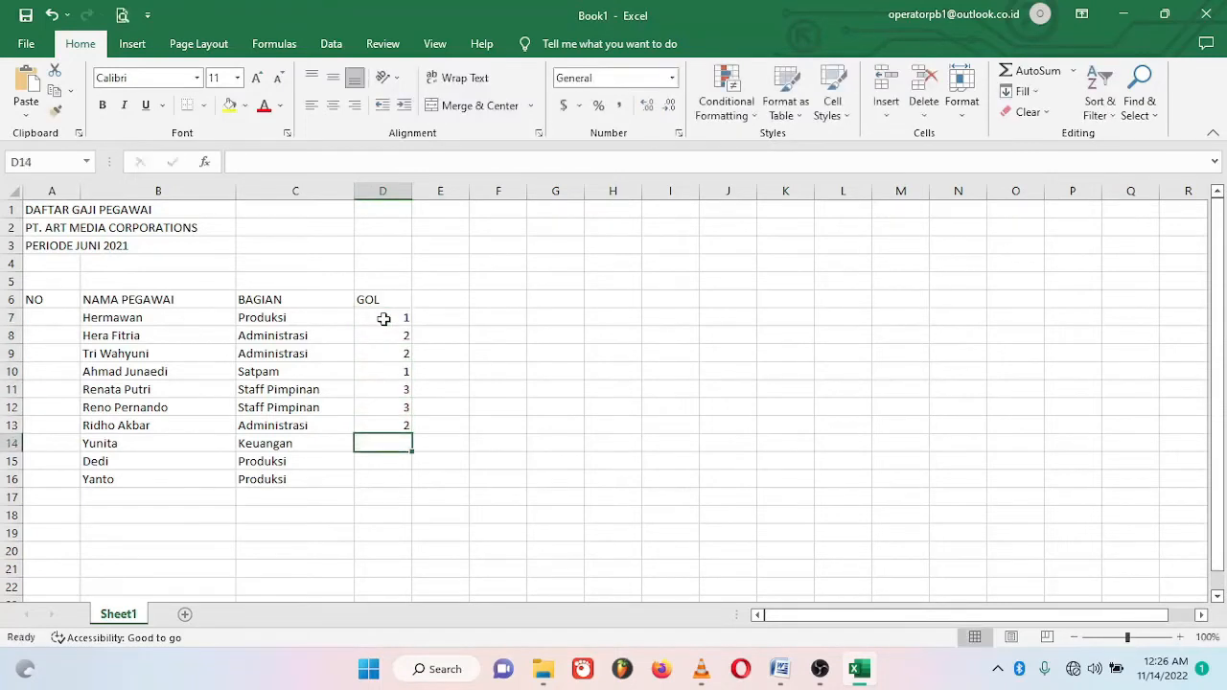
text(3 1 1)
Enter the headers TUNJANGAN, BONUS, GAJI POKOK, PAJAK and TOTAL GAJI in E6:I6
click(440, 299)
text(TUNJANGAN)
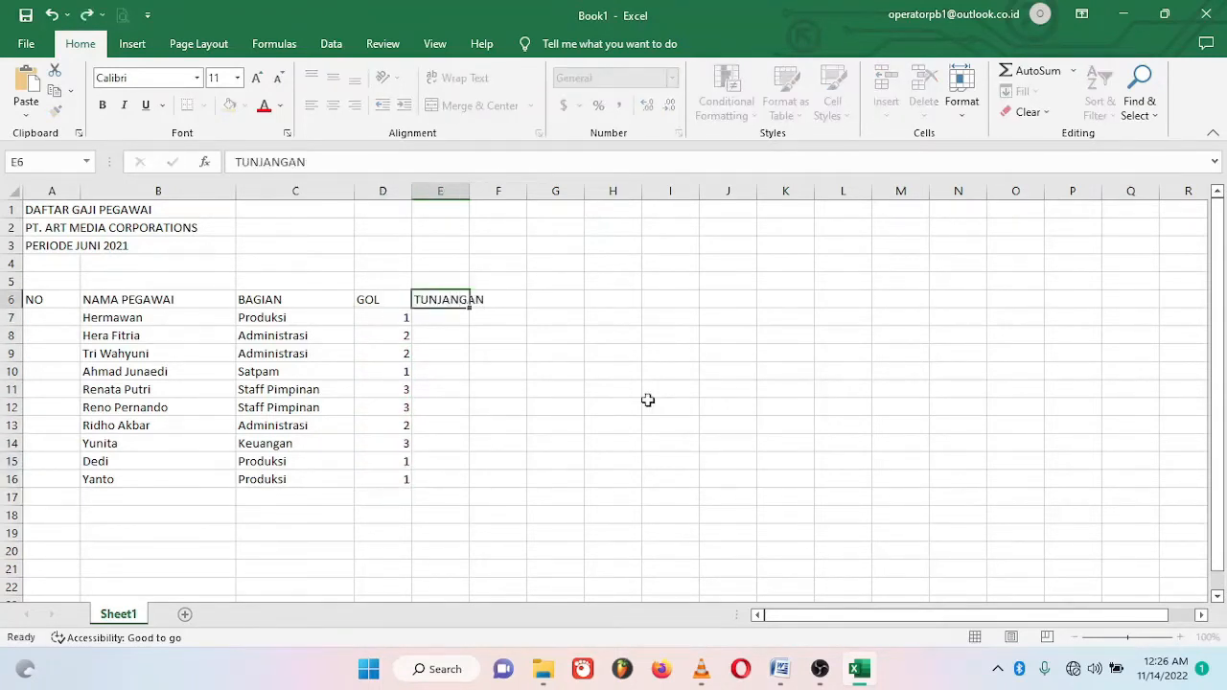
key(Tab)
text(BONUS)
key(Tab)
text(GAJI POKOK)
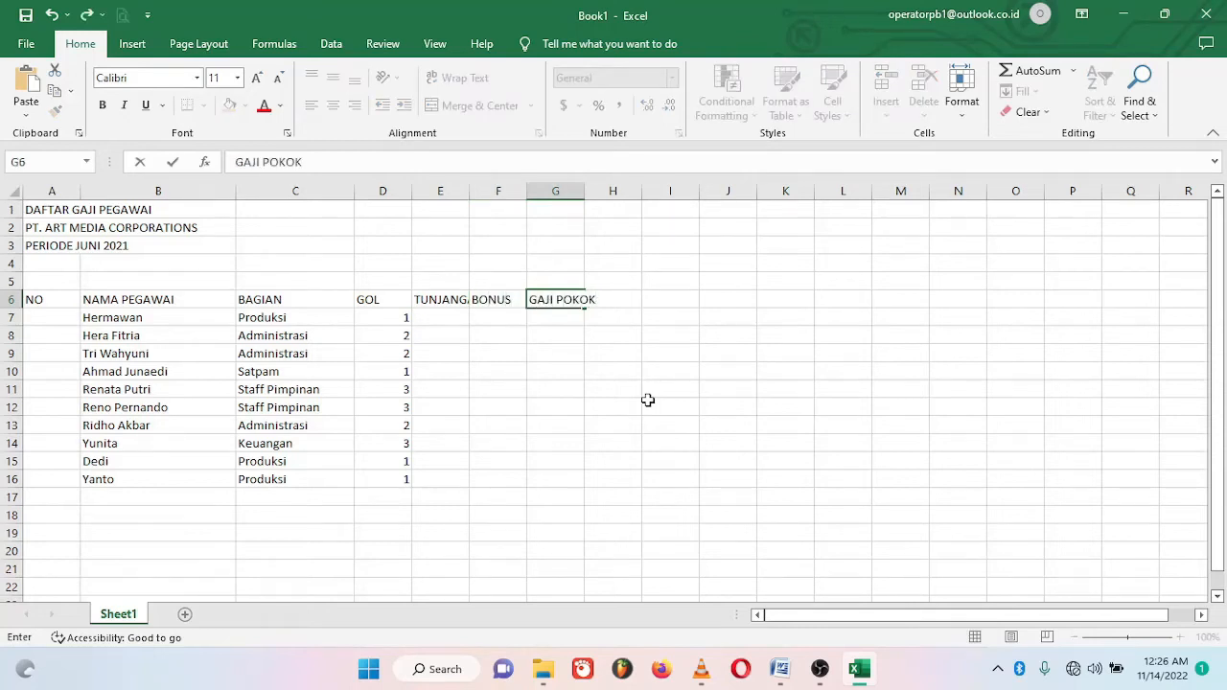
key(Tab)
text(PAJAK)
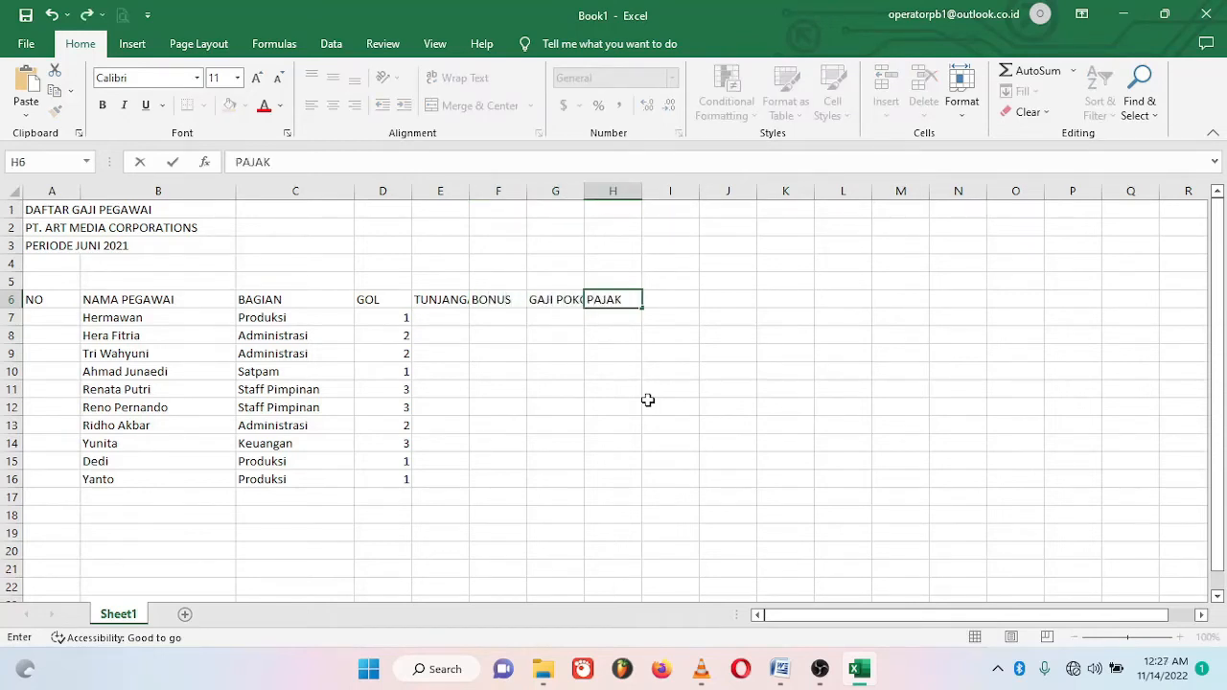
key(Tab)
text(TOTAL GAJI)
click(556, 318)
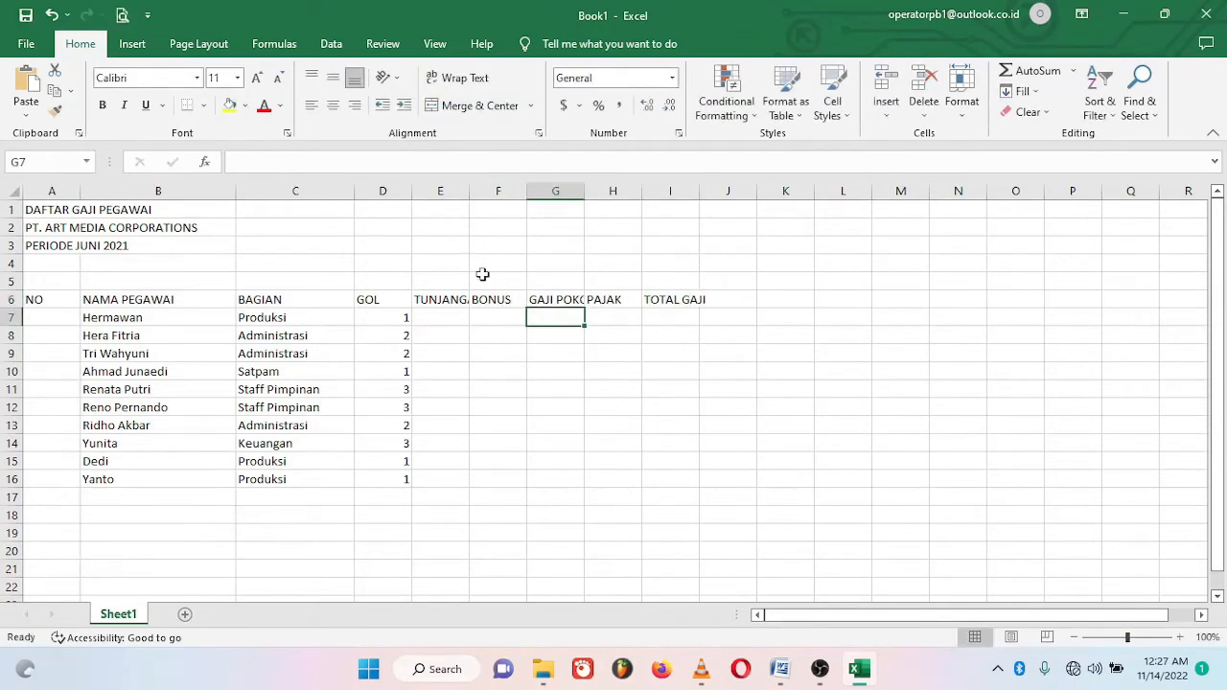
Widen the TUNJANGAN column and autofit the GAJI POKOK and TOTAL GAJI columns to their headers
drag(469, 191, 531, 191)
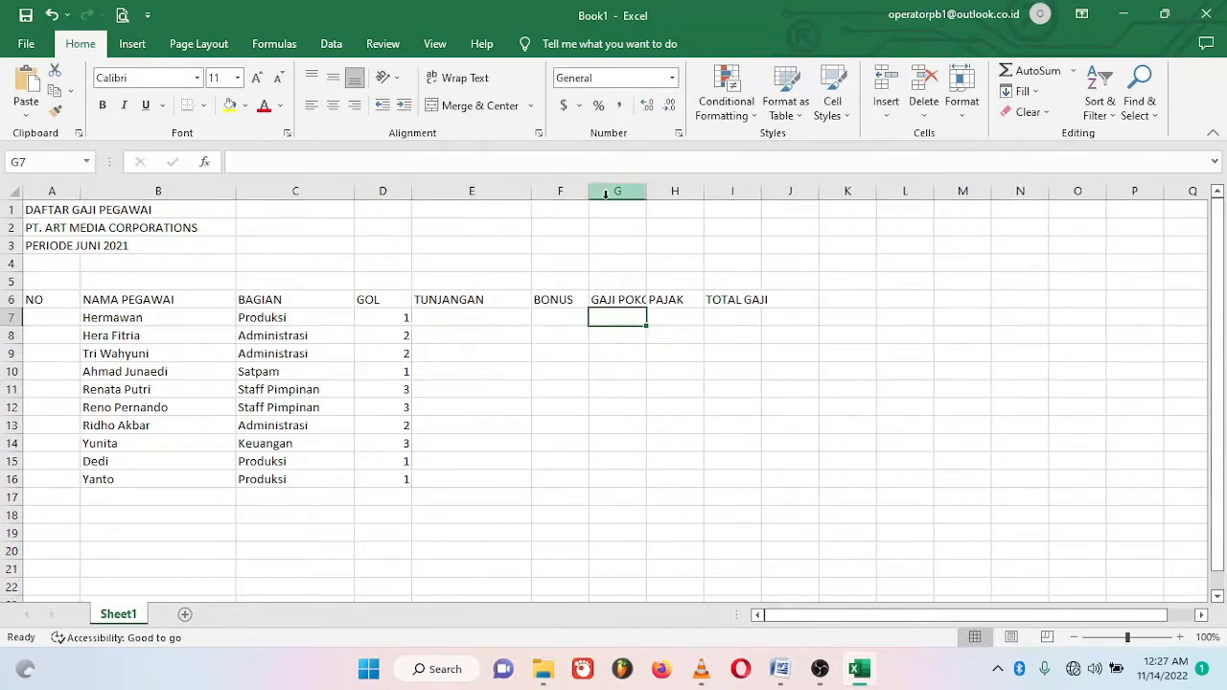
double_click(646, 191)
double_click(777, 190)
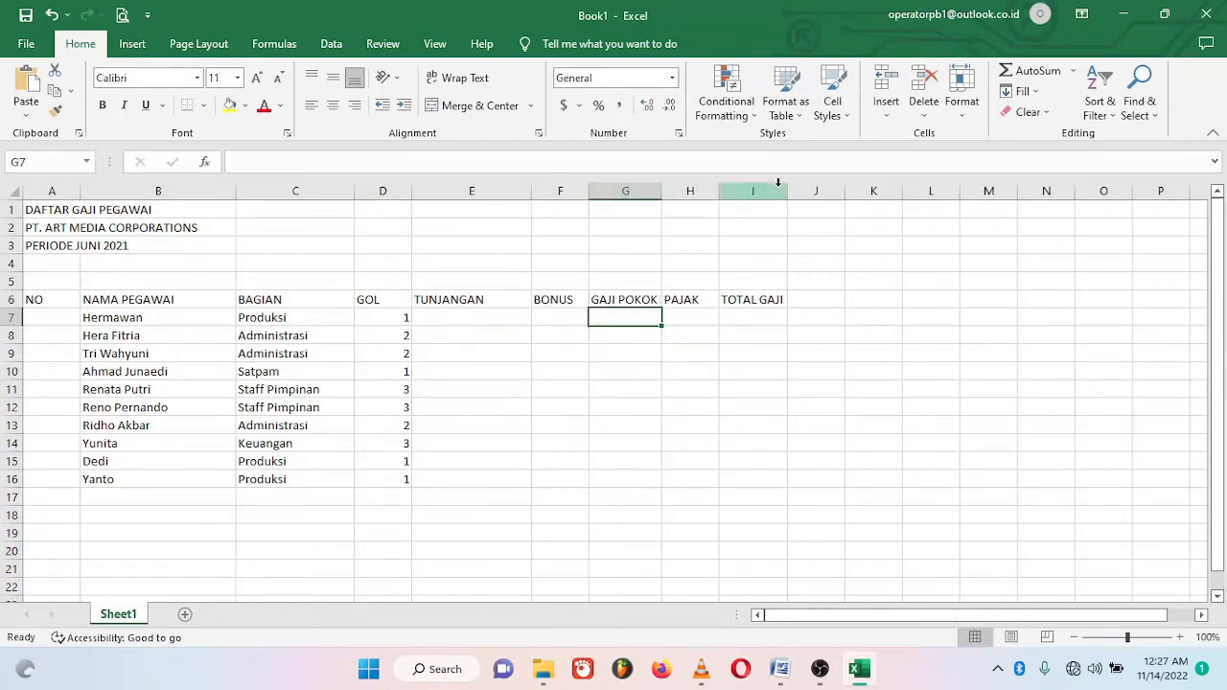
Read the rules for filling the TUNJANGAN column in the Word exercise and return to the Excel workbook
click(459, 318)
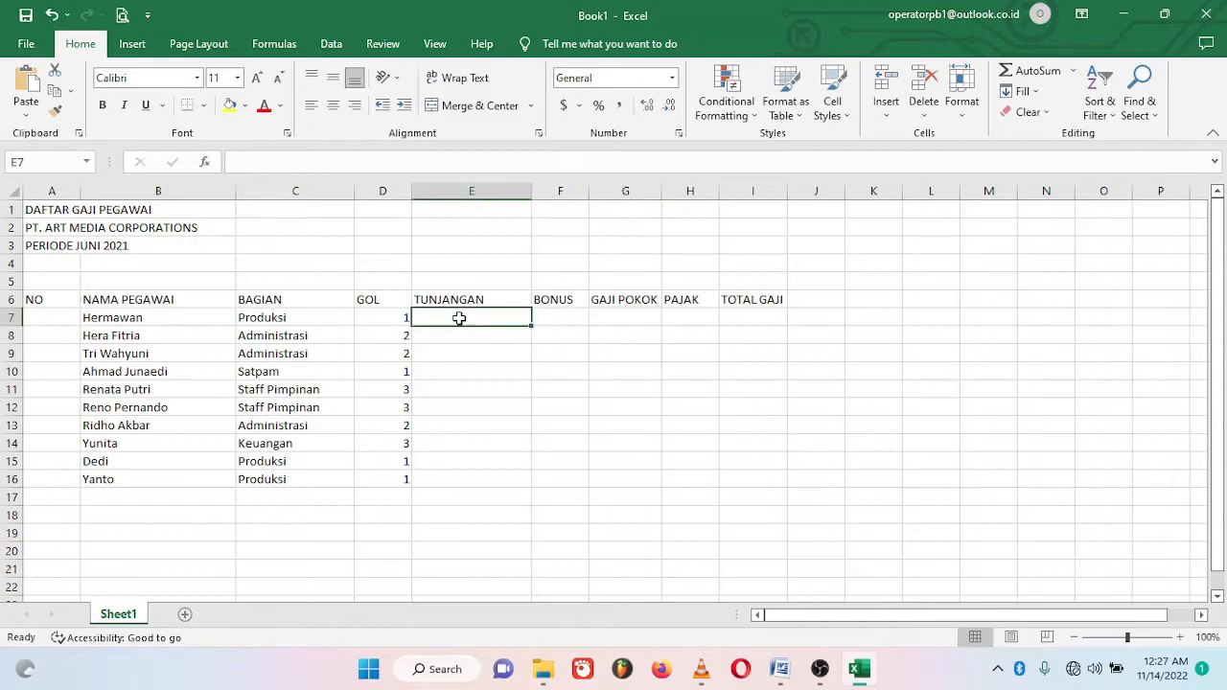
key(alt+Tab)
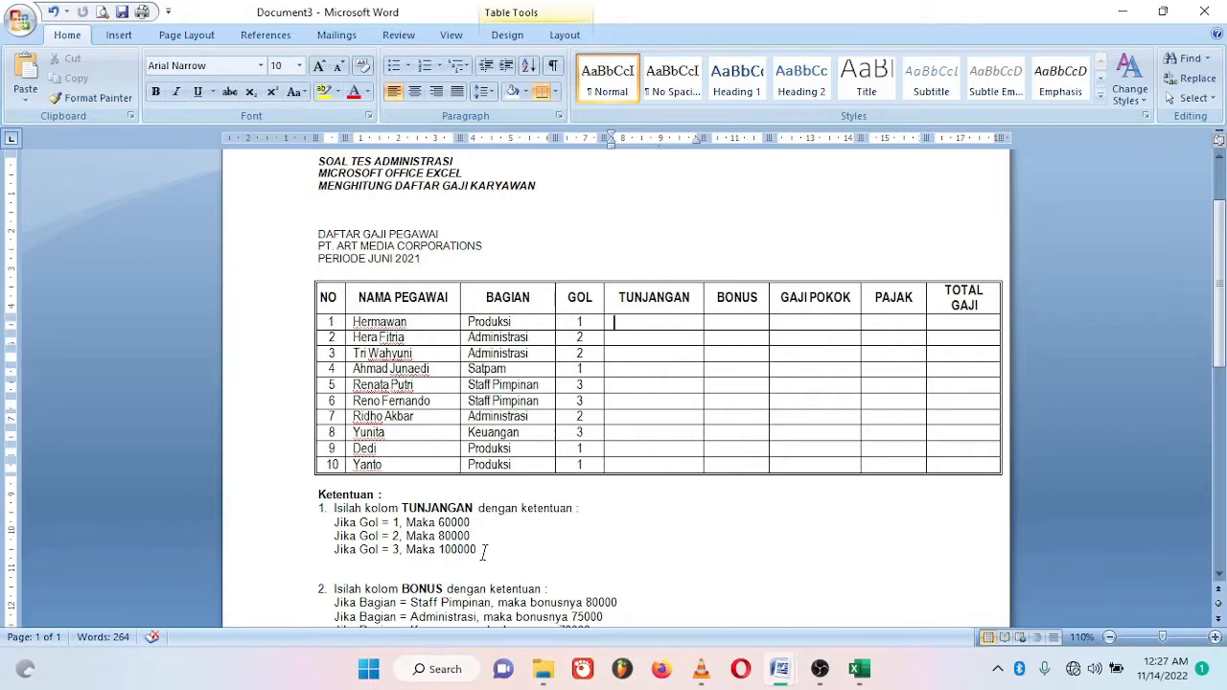
key(alt+Tab)
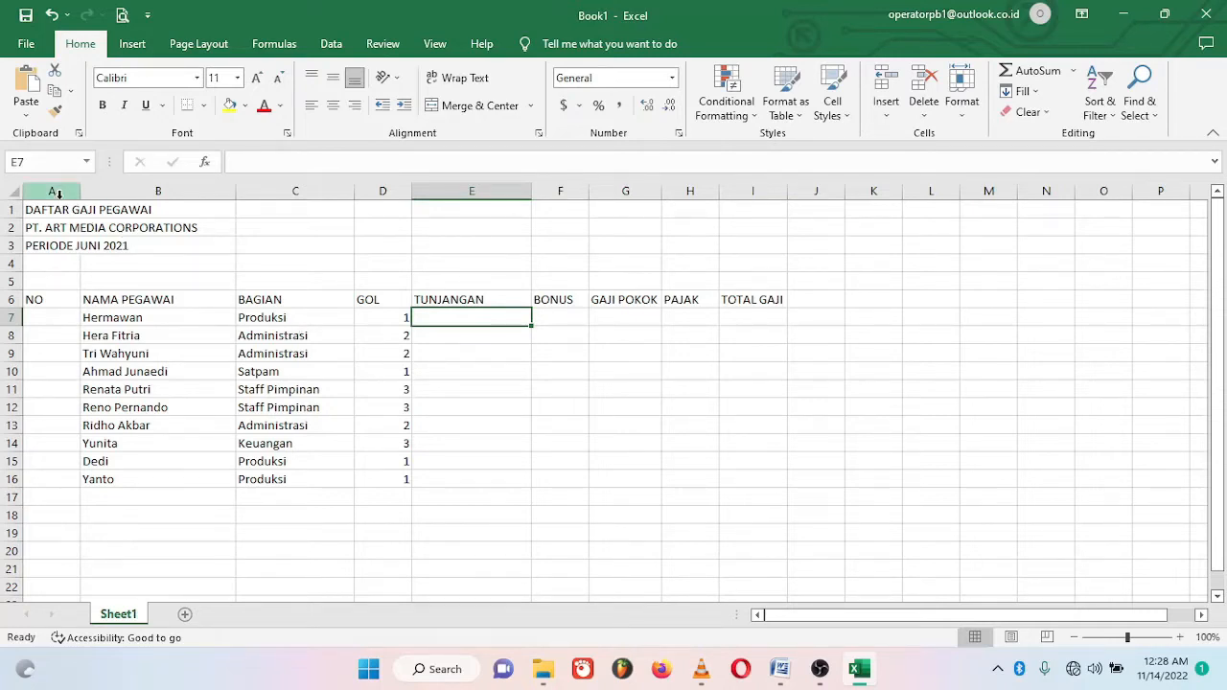
drag(55, 191, 1100, 189)
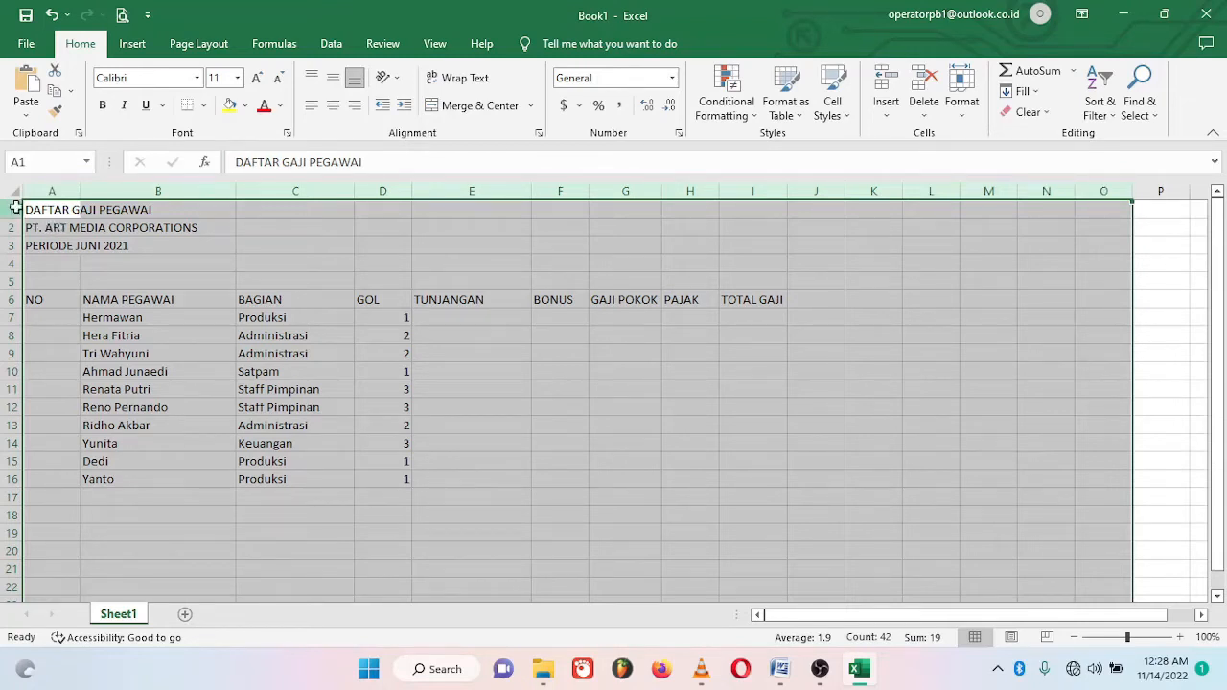
drag(11, 208, 10, 521)
Number the first two employees 1 and 2 in A7:A8 and select both cells
click(69, 319)
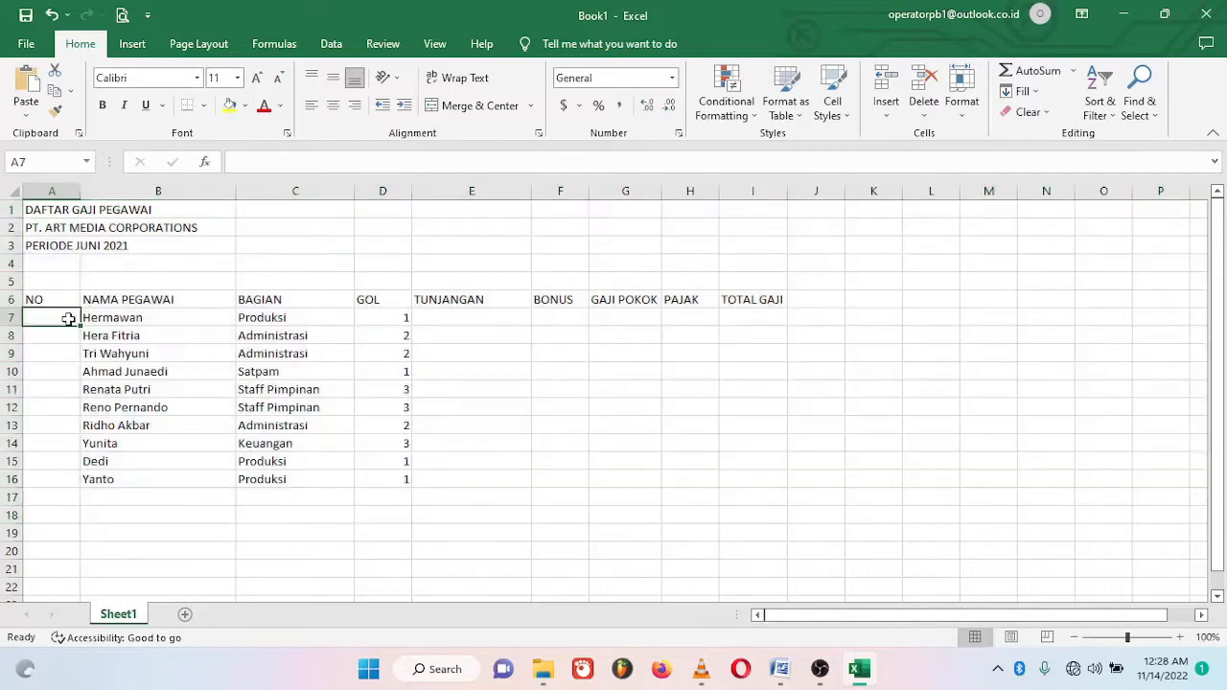
text(1)
key(Return)
text(2)
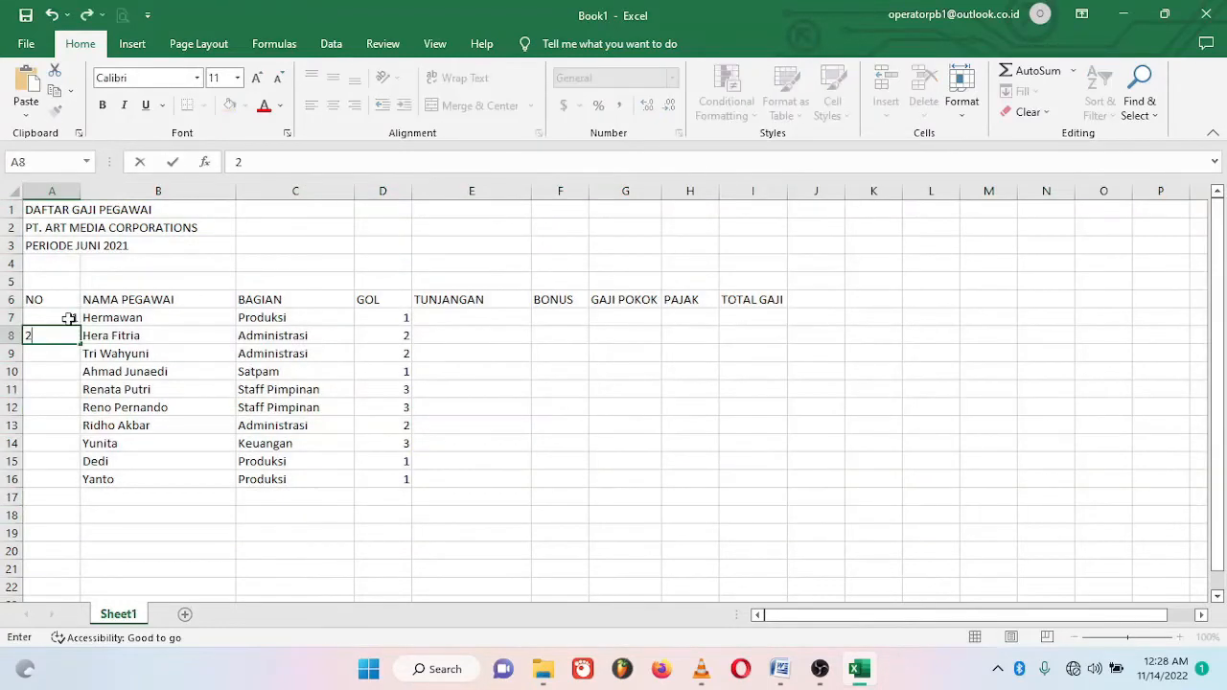
drag(65, 314, 60, 332)
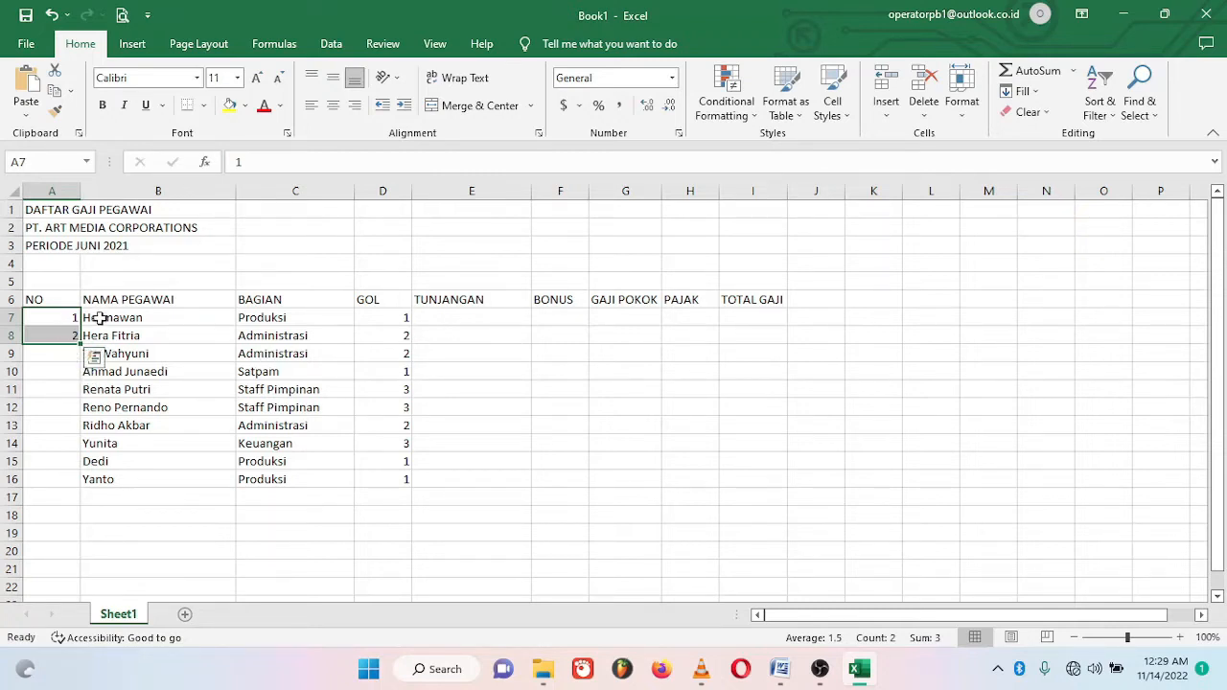
drag(17, 210, 8, 504)
drag(51, 190, 890, 188)
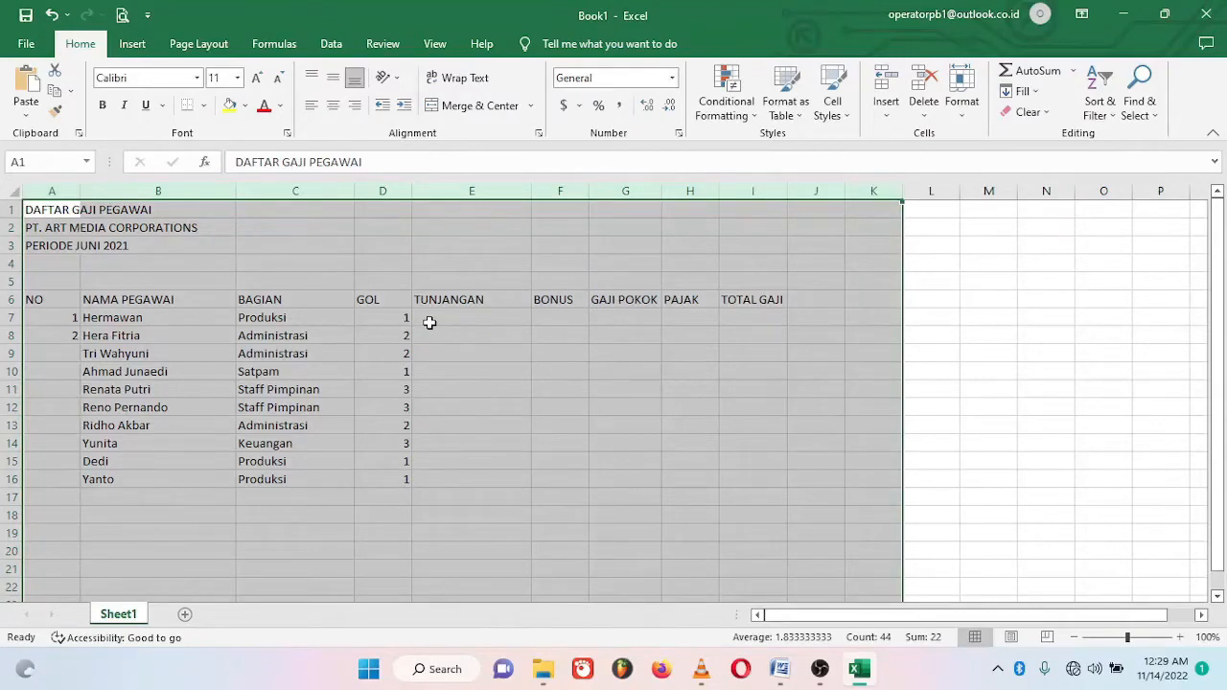
Select E7, recheck the allowance amount for each GOL in the Word exercise, and return to Excel
click(433, 320)
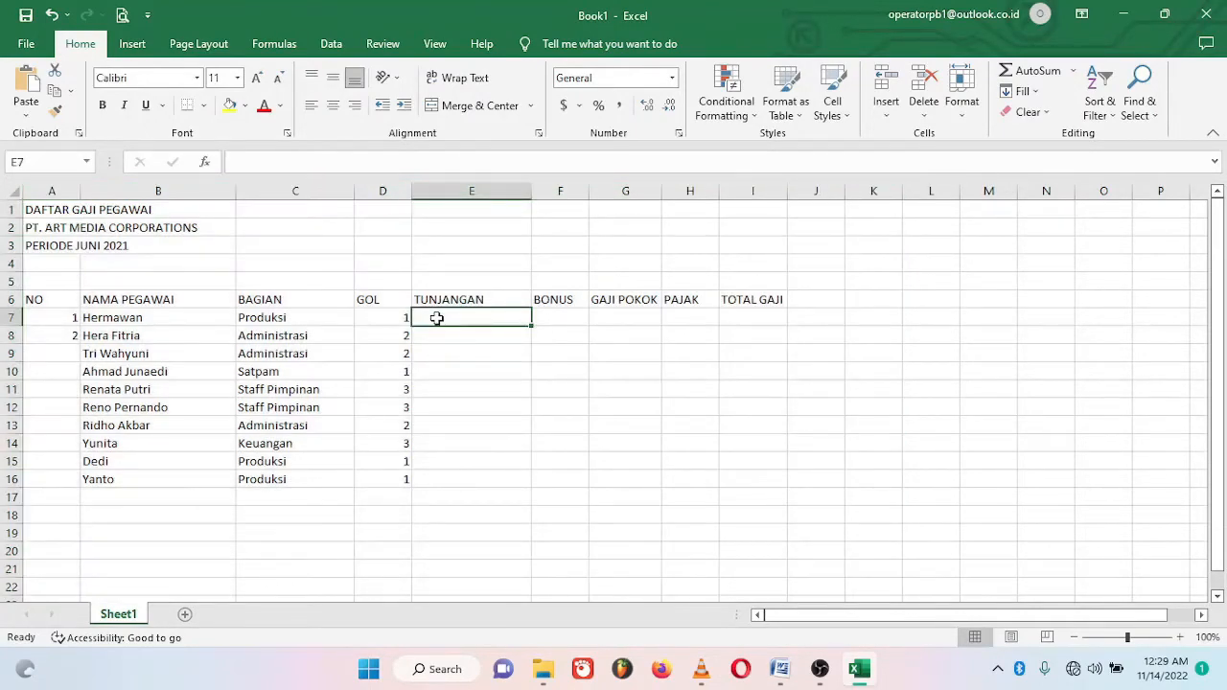
key(alt+Tab)
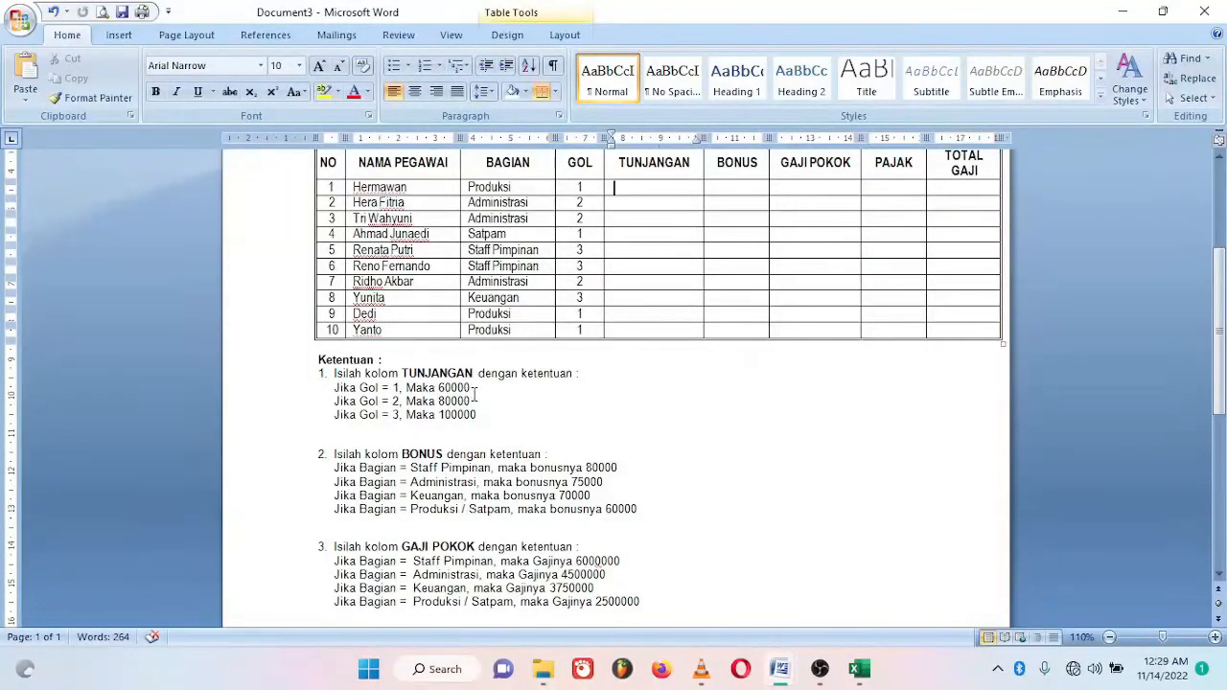
key(alt+Tab)
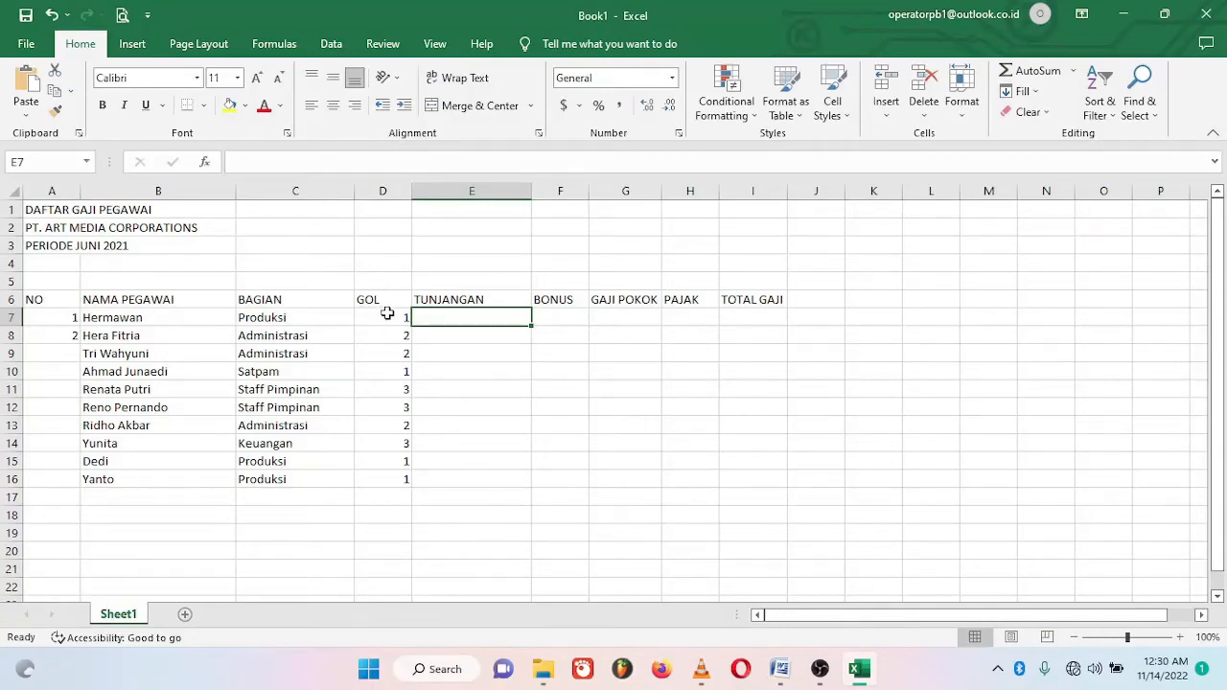
Start the TUNJANGAN formula in E7 with an IF that tests D7=1 and returns 60000
click(382, 193)
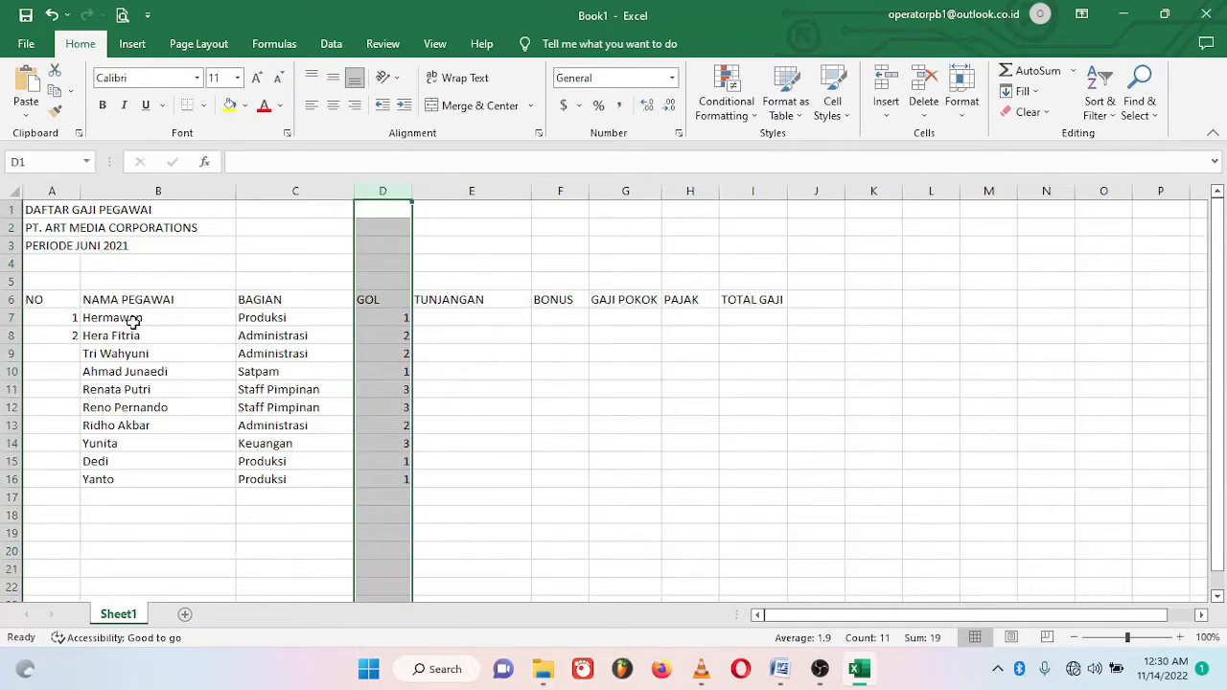
click(12, 317)
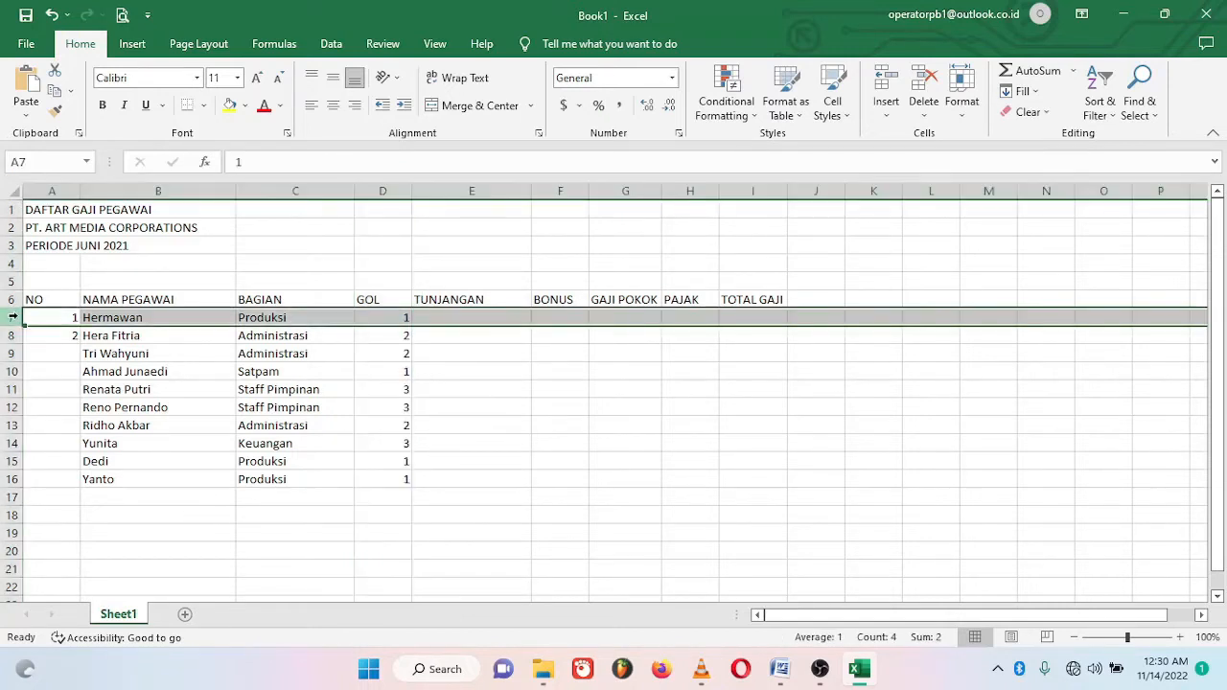
click(483, 316)
text(=)
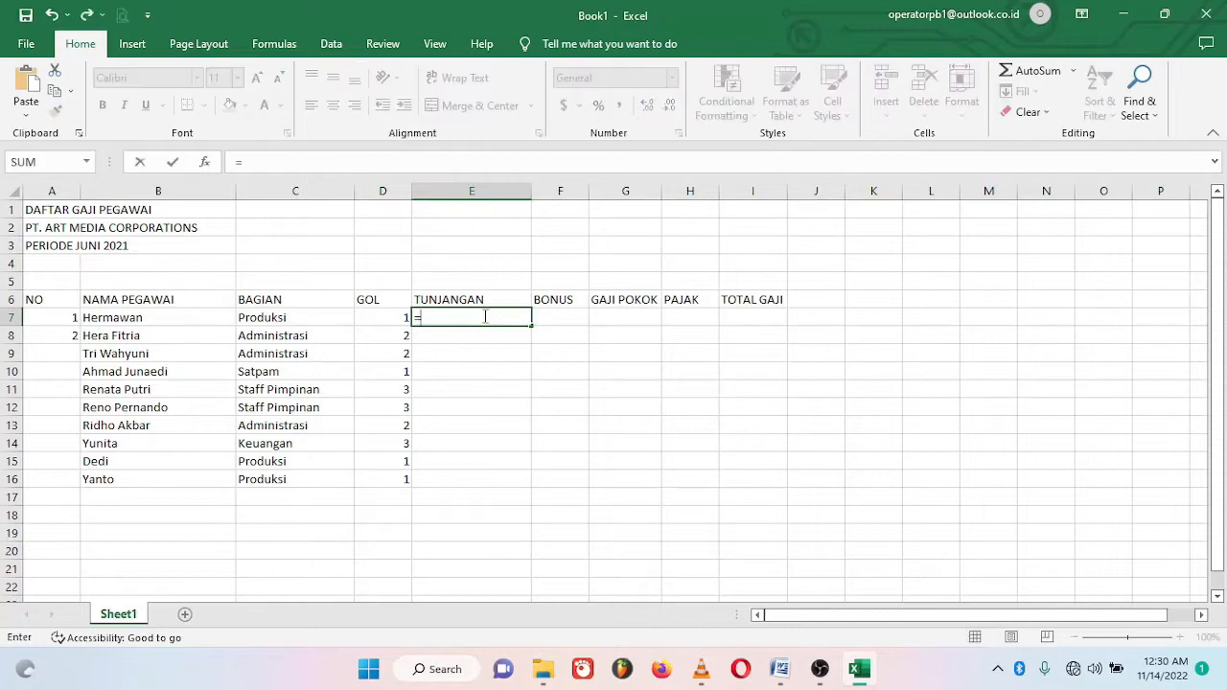
text(if()
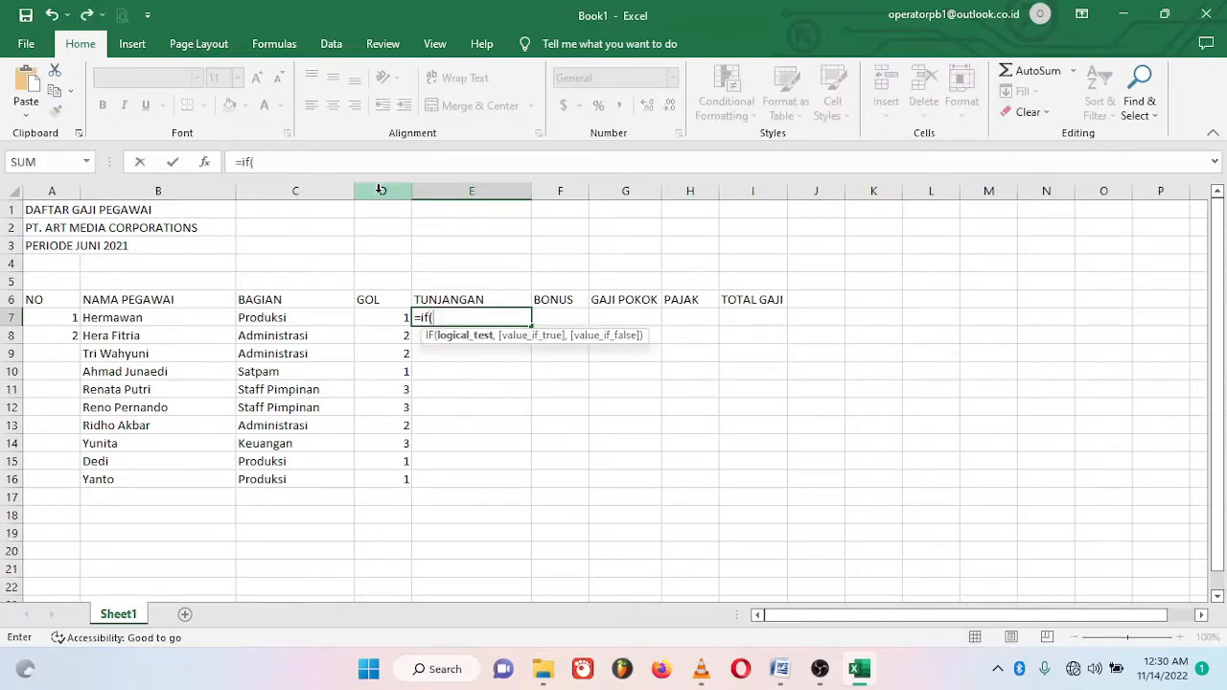
text(D7=1)
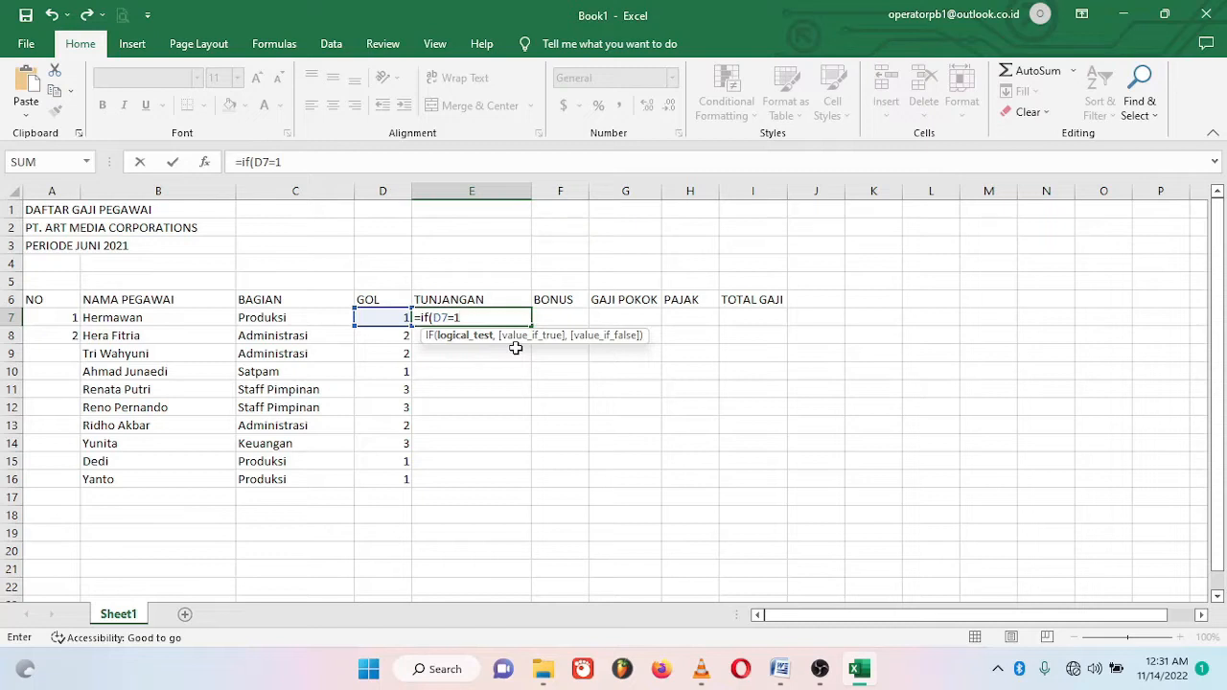
text(,)
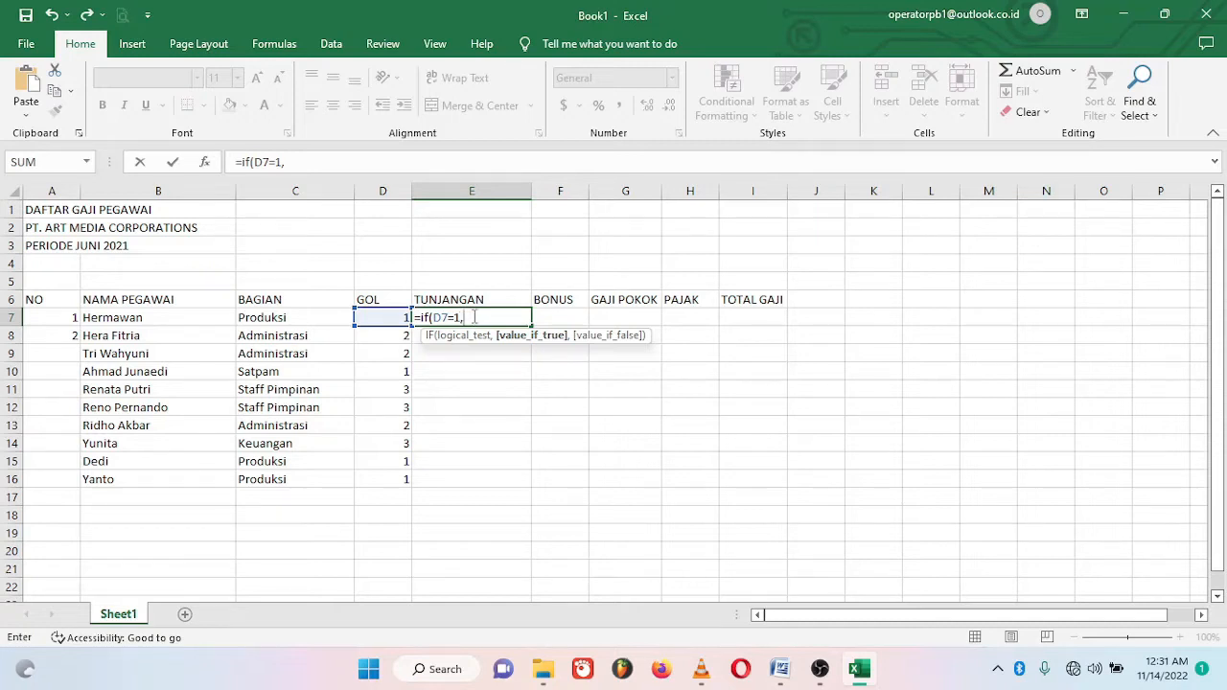
text(60000)
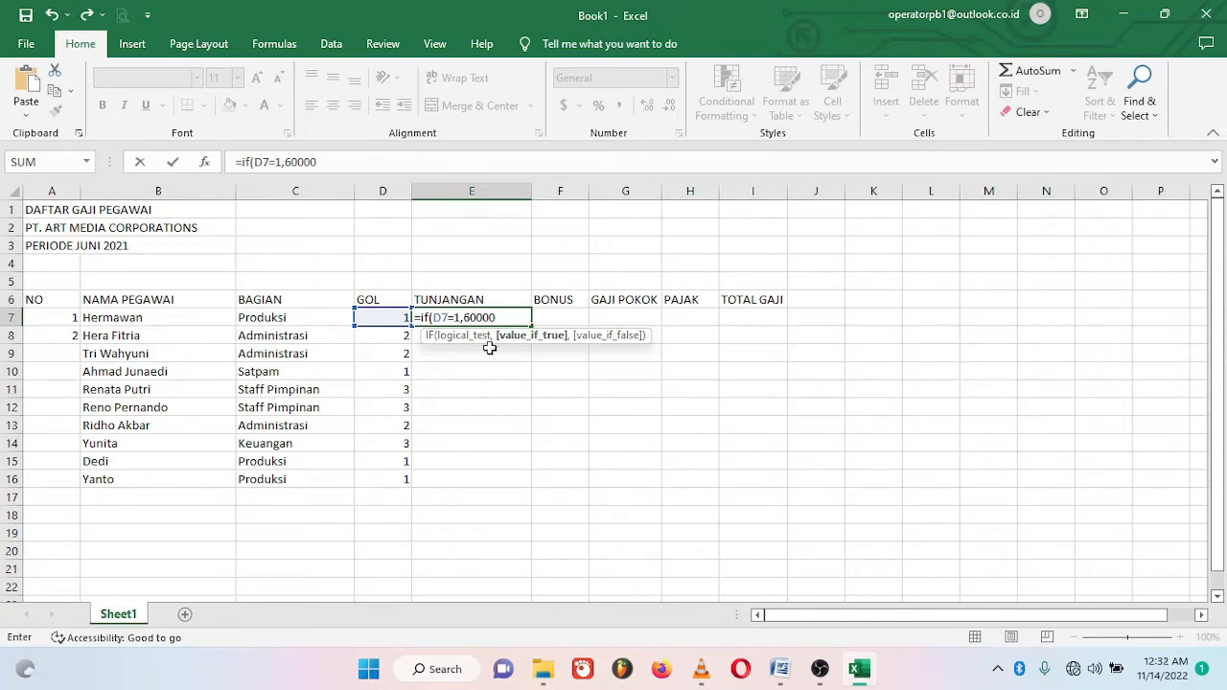
text(,)
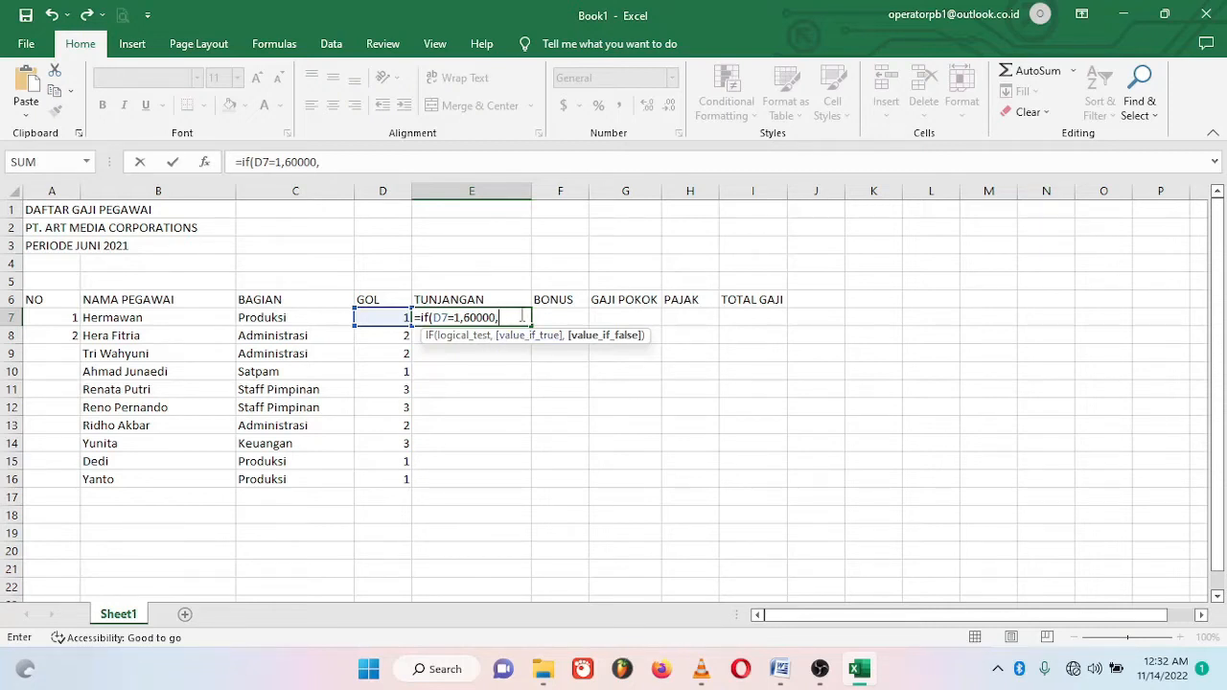
Nest a second IF in the E7 formula that returns 80000 when D7=2 and otherwise 100000, closing both brackets
text(if)
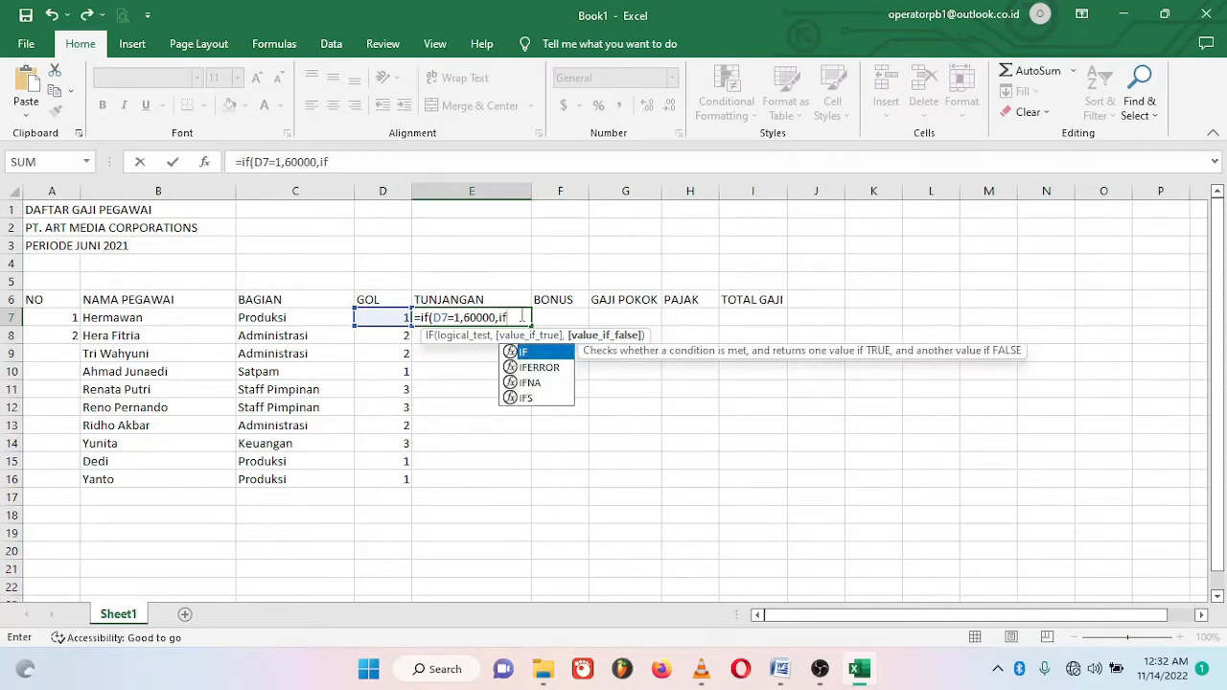
text((D7)
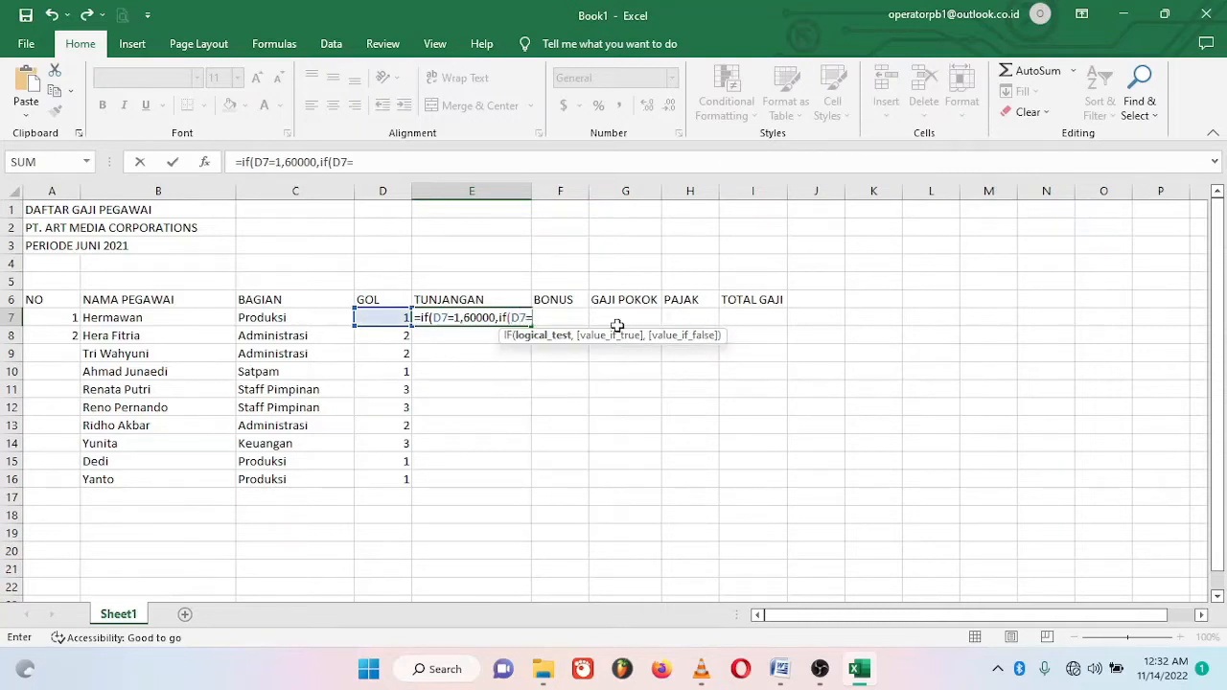
text(=2)
text(,)
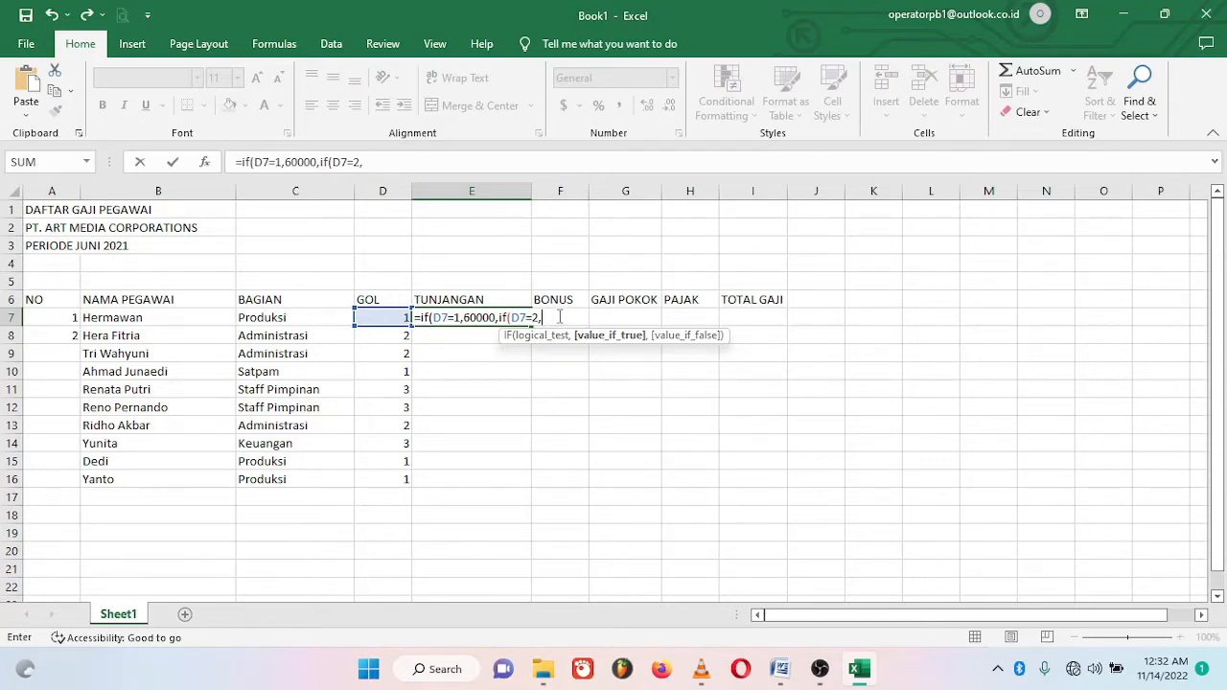
text(80000,)
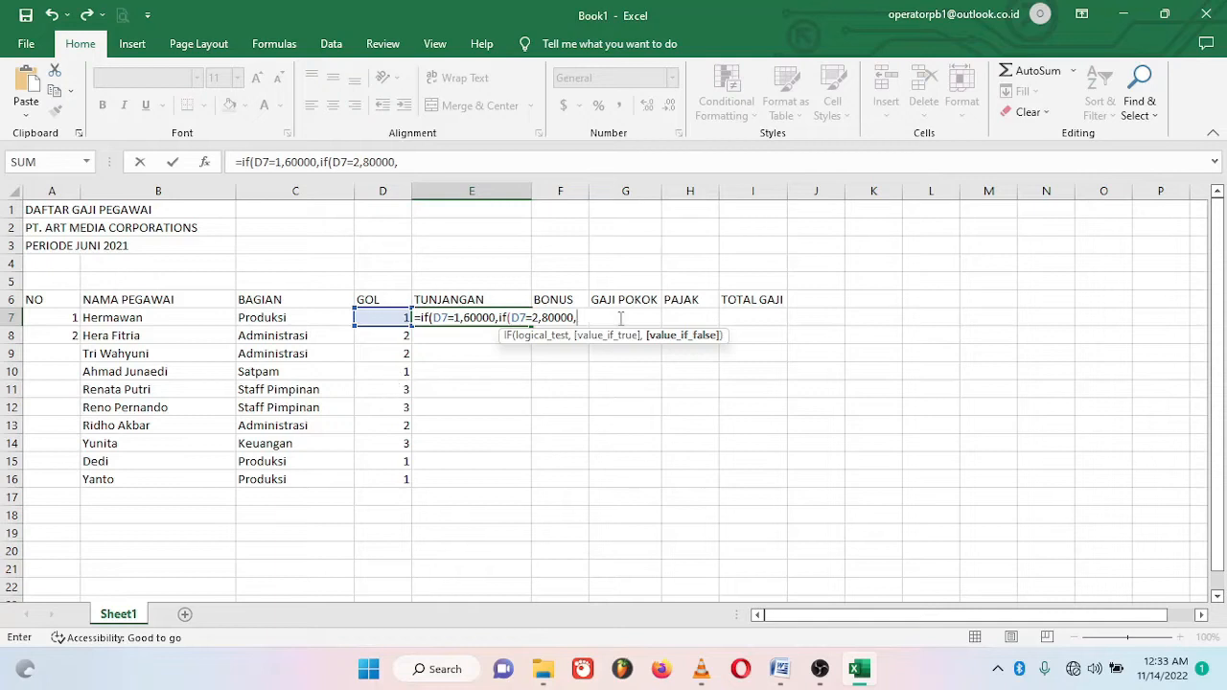
text(000))
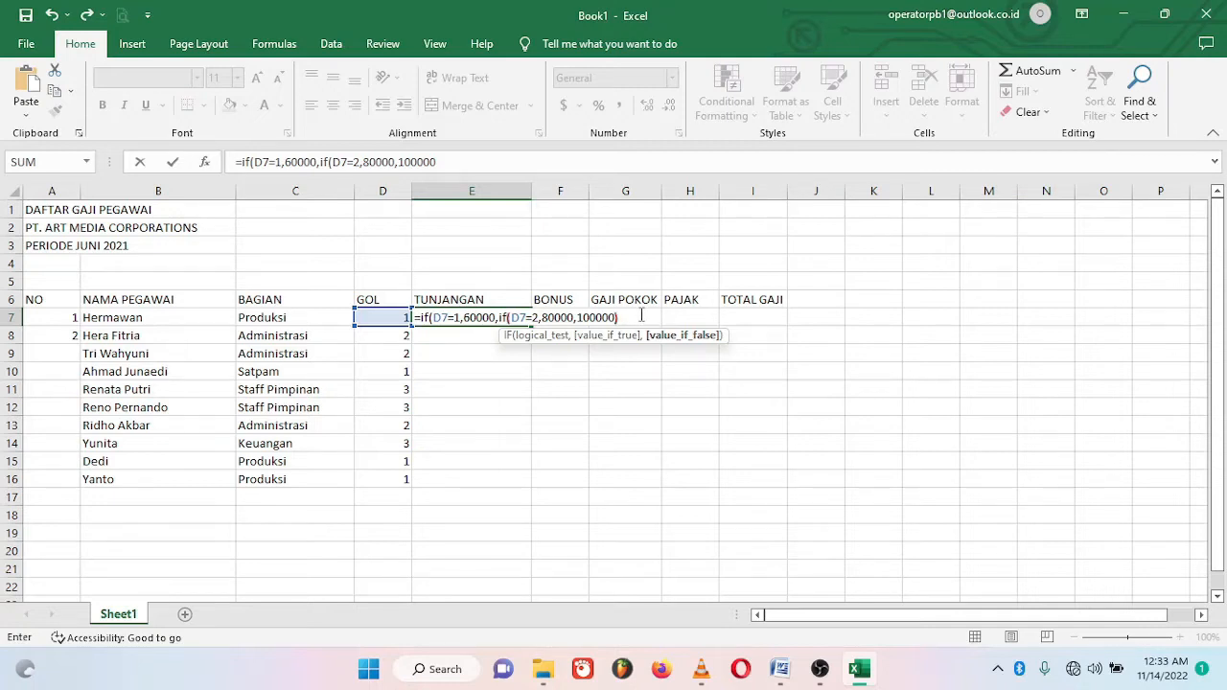
text())
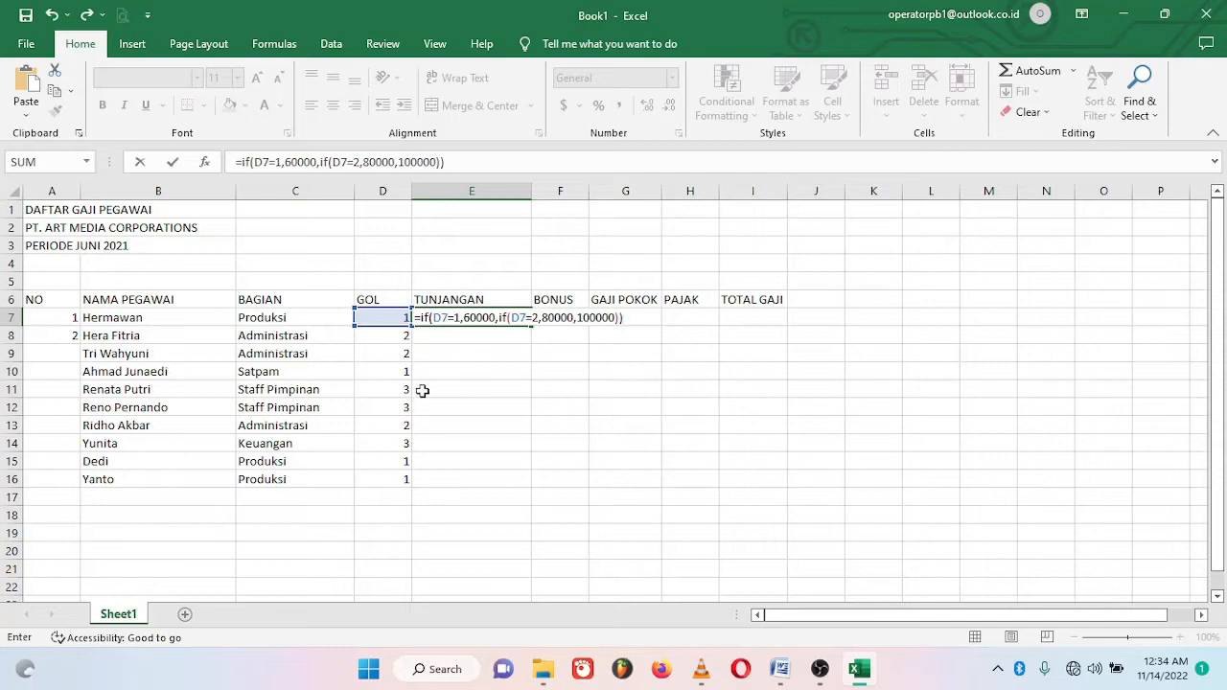
click(579, 317)
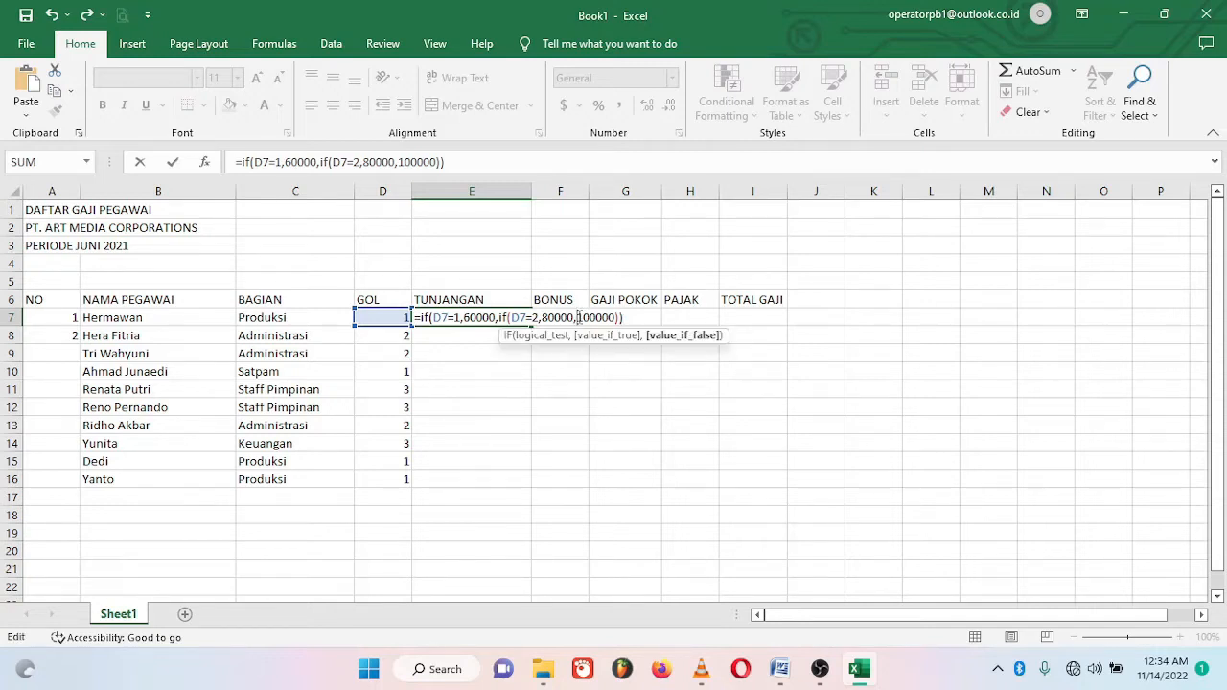
text(if()
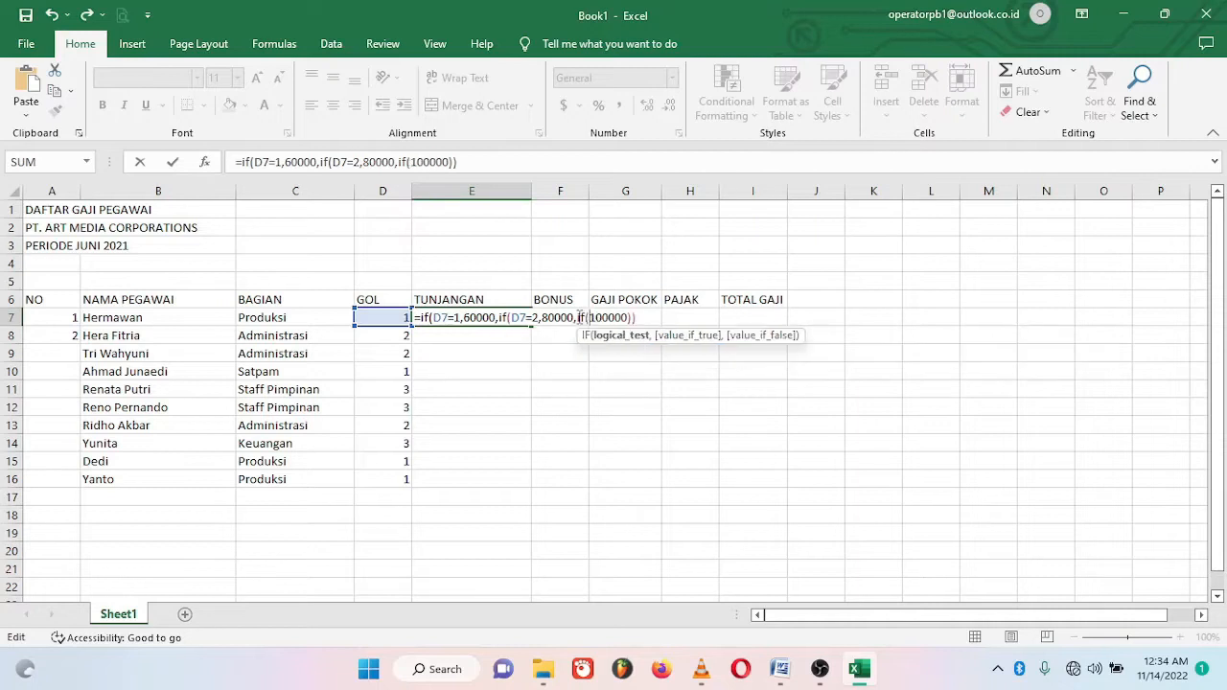
text(D7)
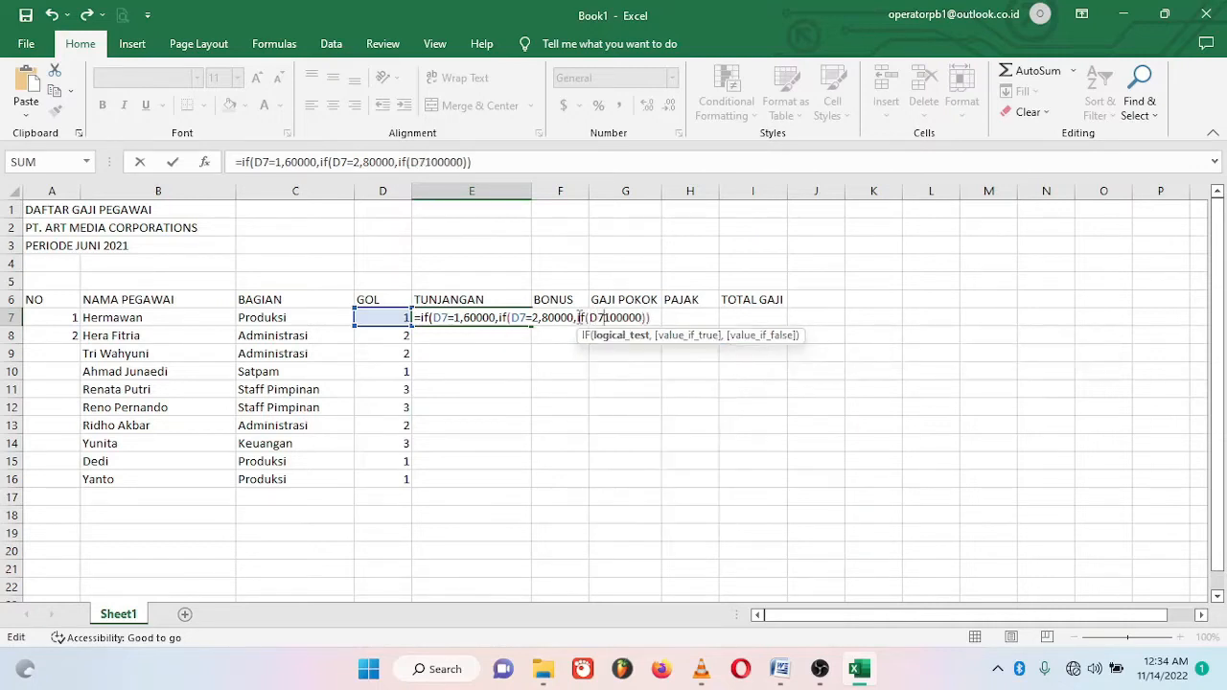
text(=3)
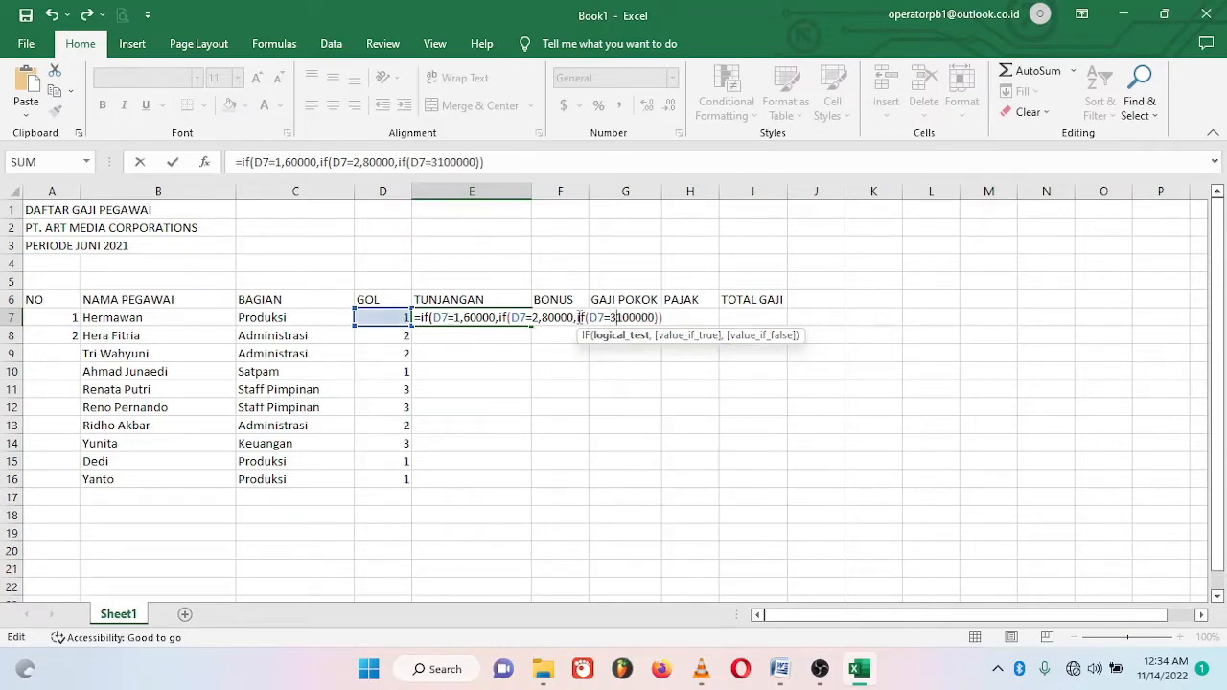
text(,)
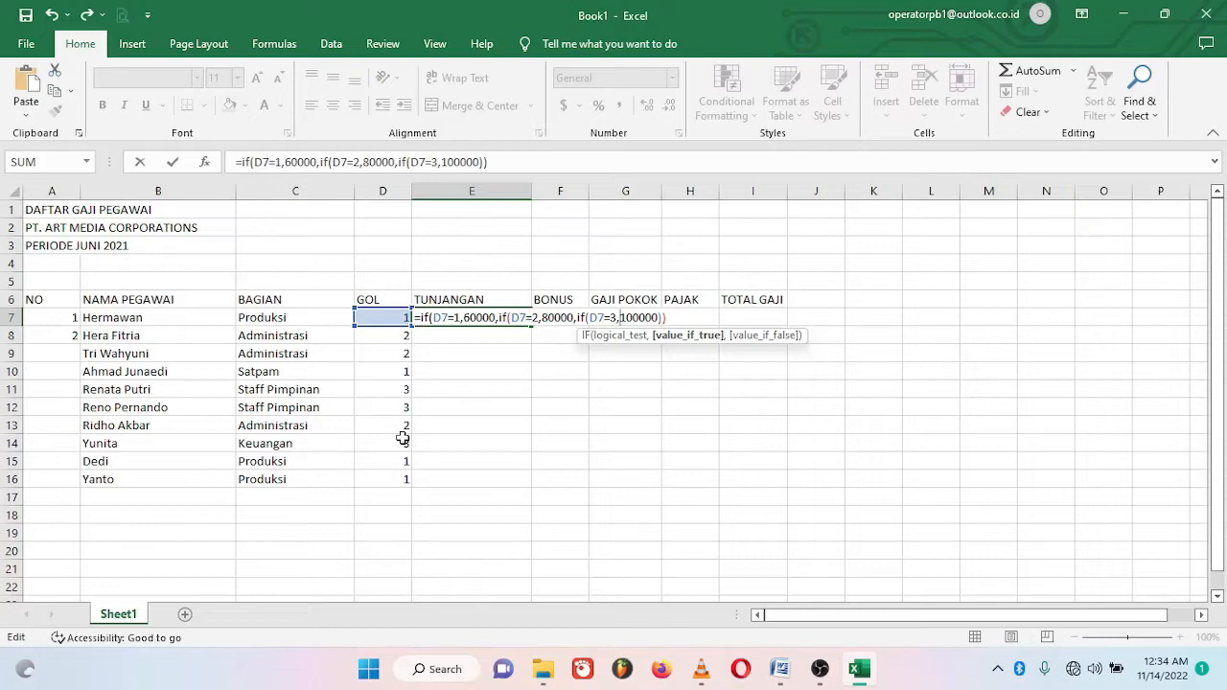
key(BackSpace)
key(BackSpace)
key(BackSpace)
key(BackSpace)
key(BackSpace)
key(BackSpace)
key(BackSpace)
key(BackSpace)
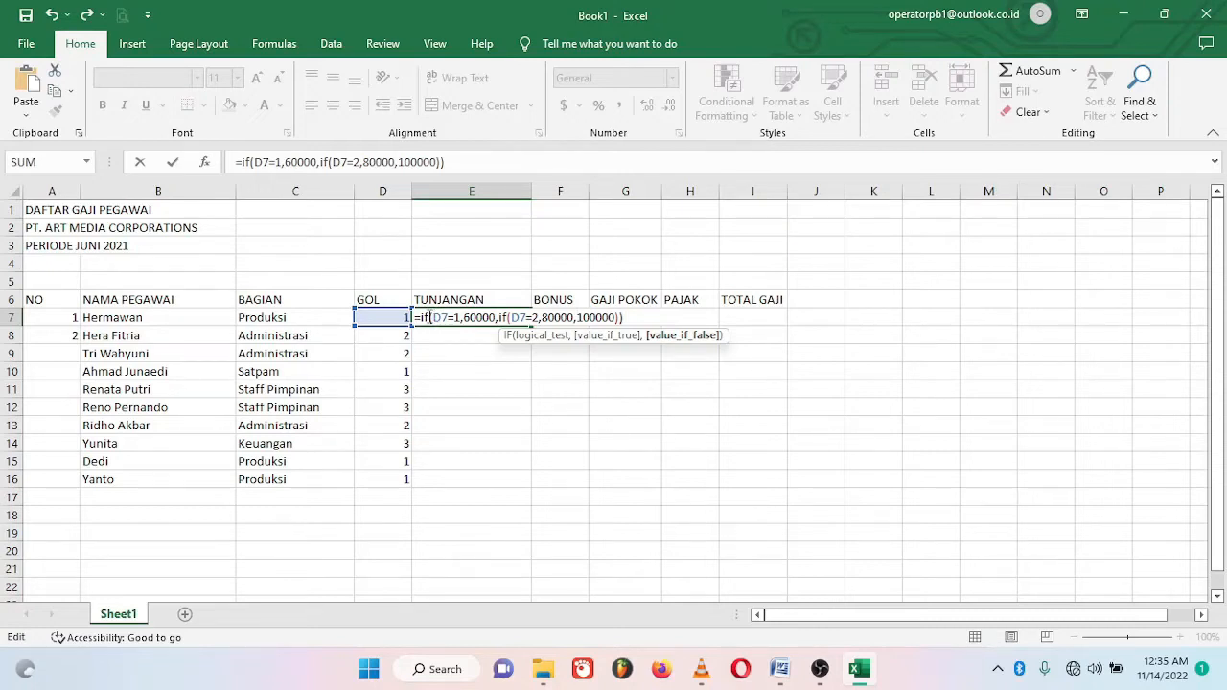
Review the bracket pairs of the TUNJANGAN formula in E7, enter it, and fill it down through E16
click(430, 318)
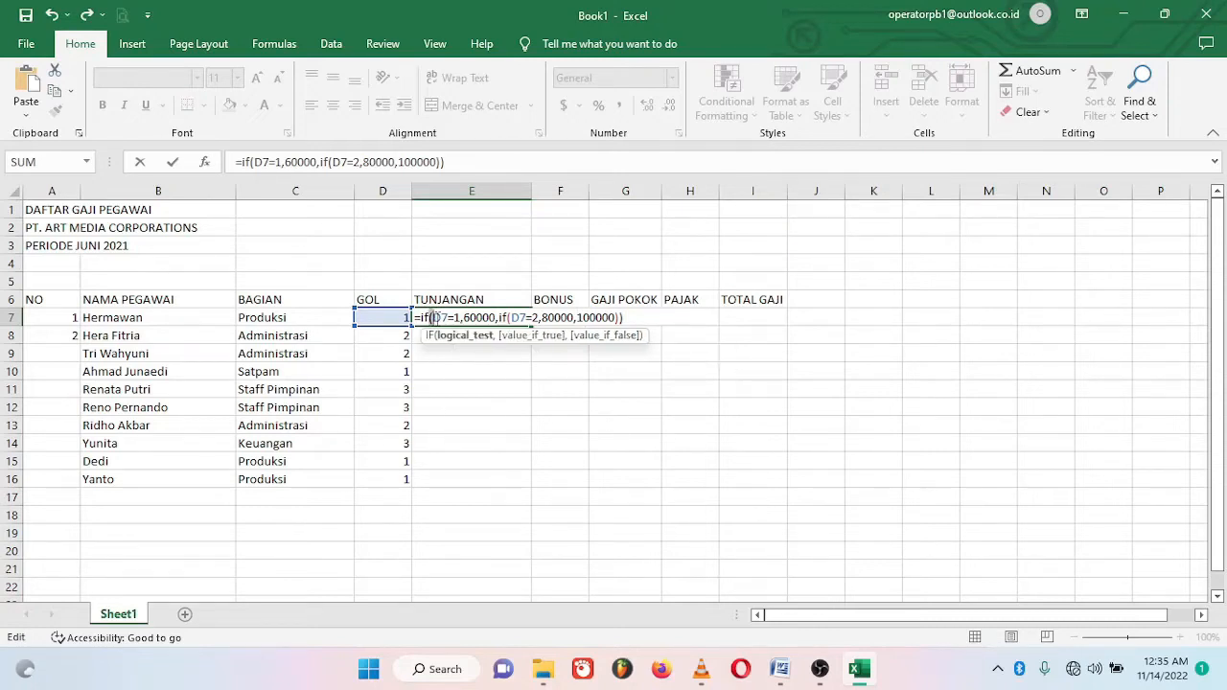
click(511, 317)
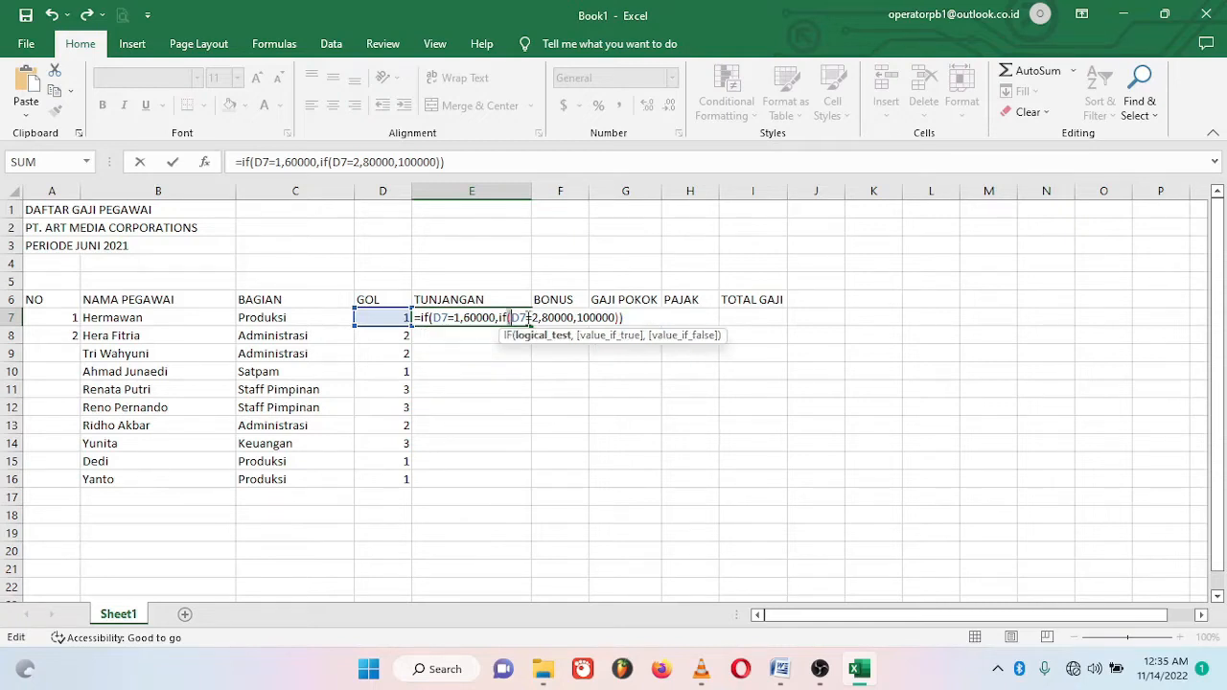
click(641, 321)
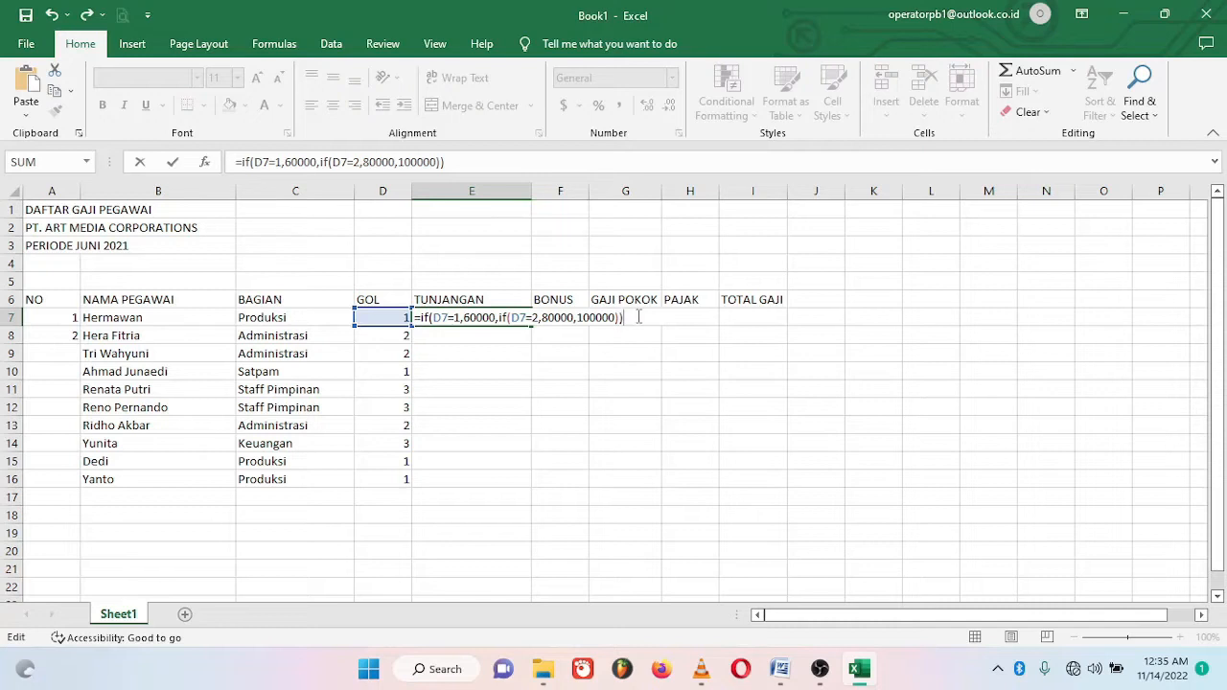
key(Return)
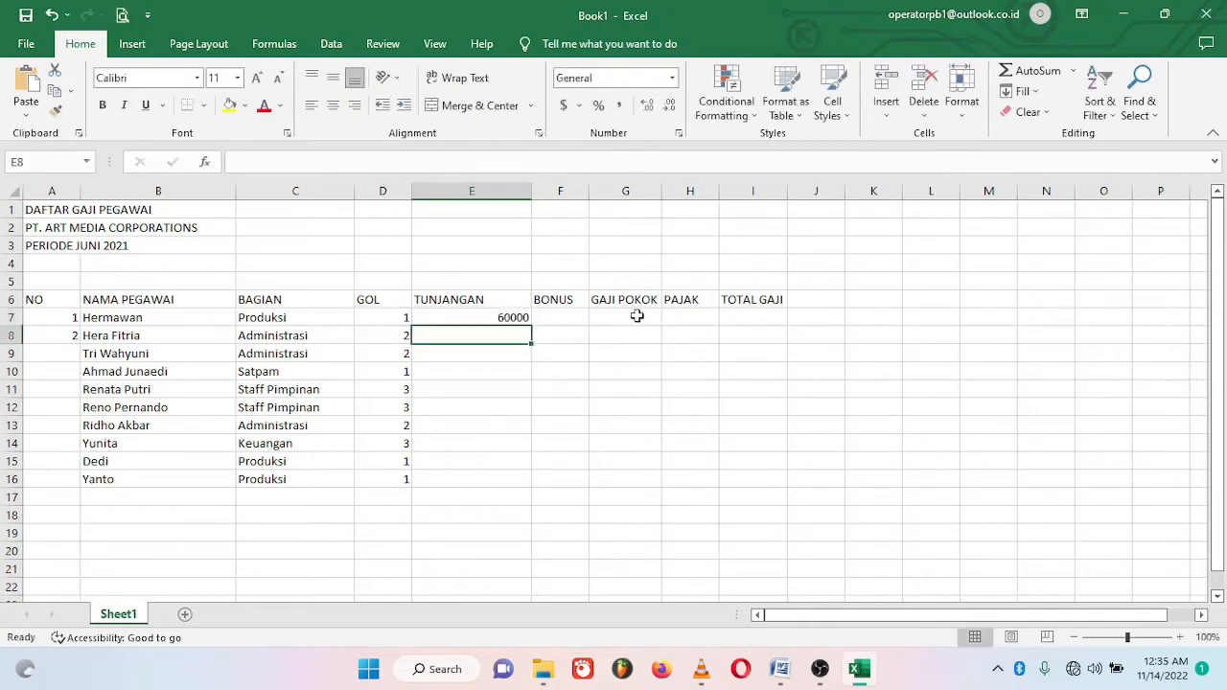
click(482, 320)
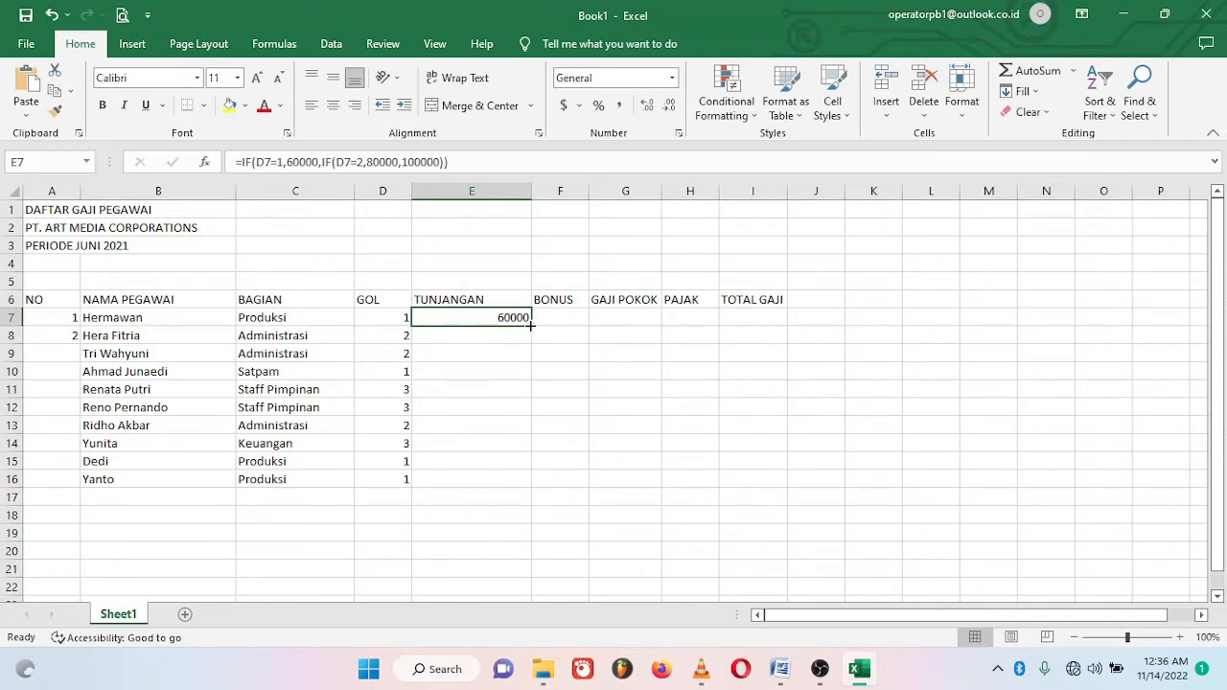
drag(532, 326, 535, 488)
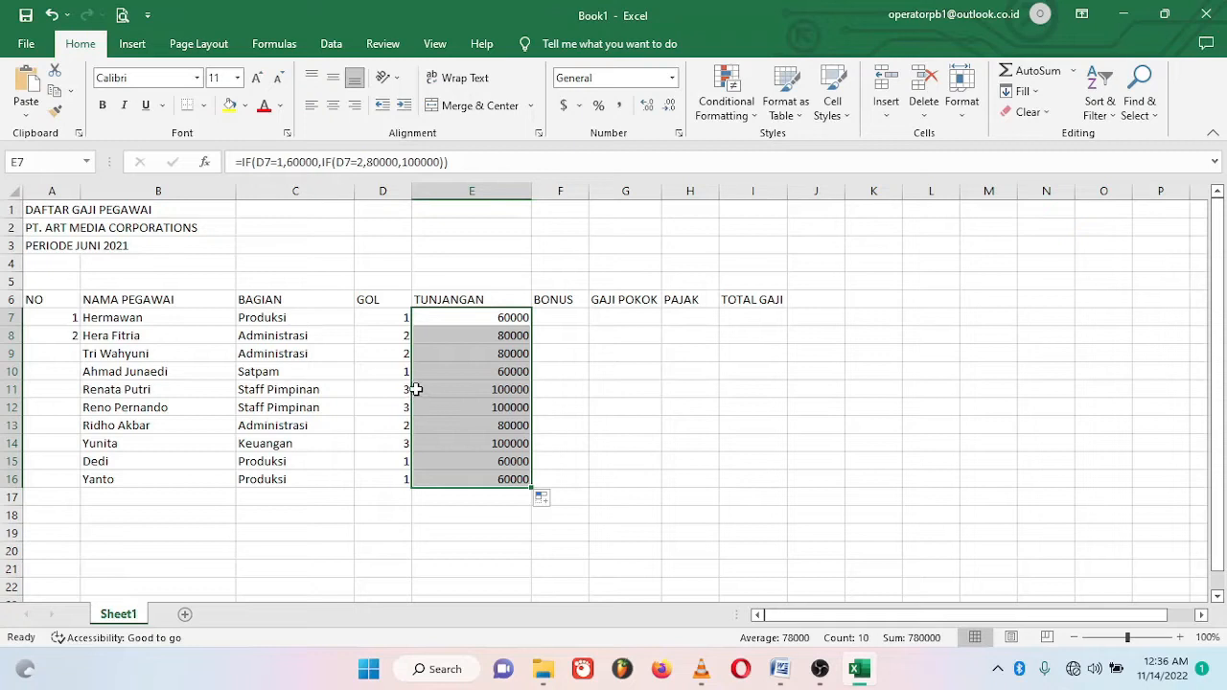
Check the copied allowance formula in E11 against its row's GOL reference
click(450, 390)
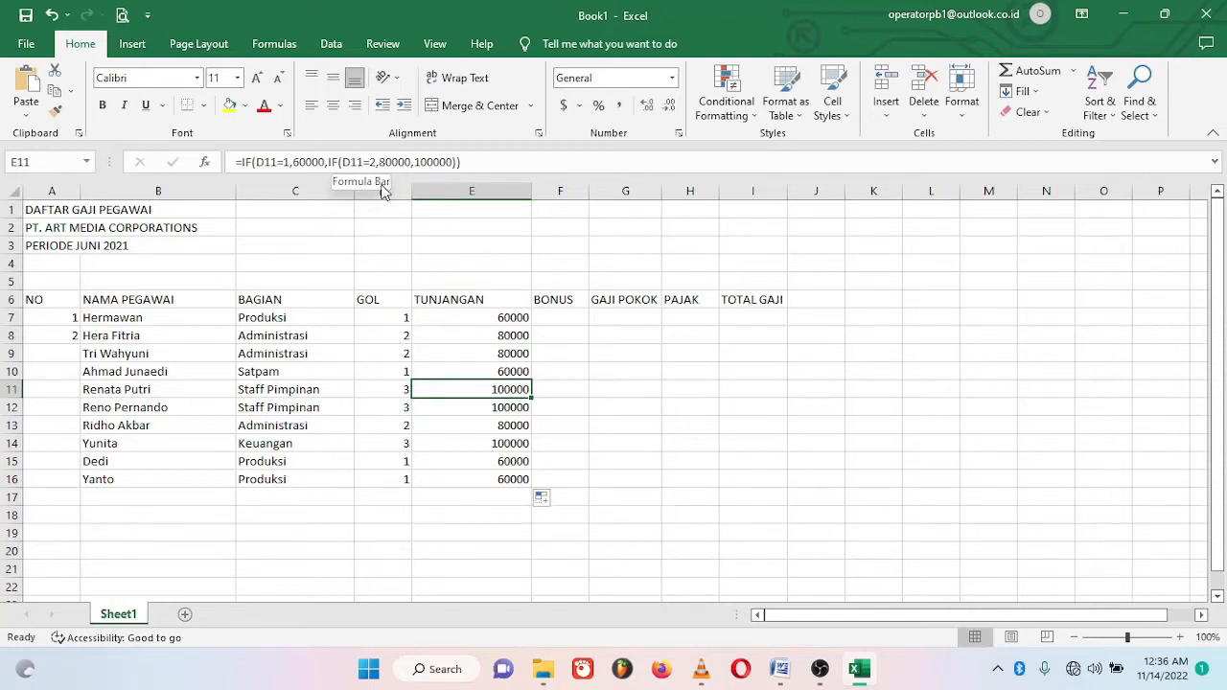
click(12, 389)
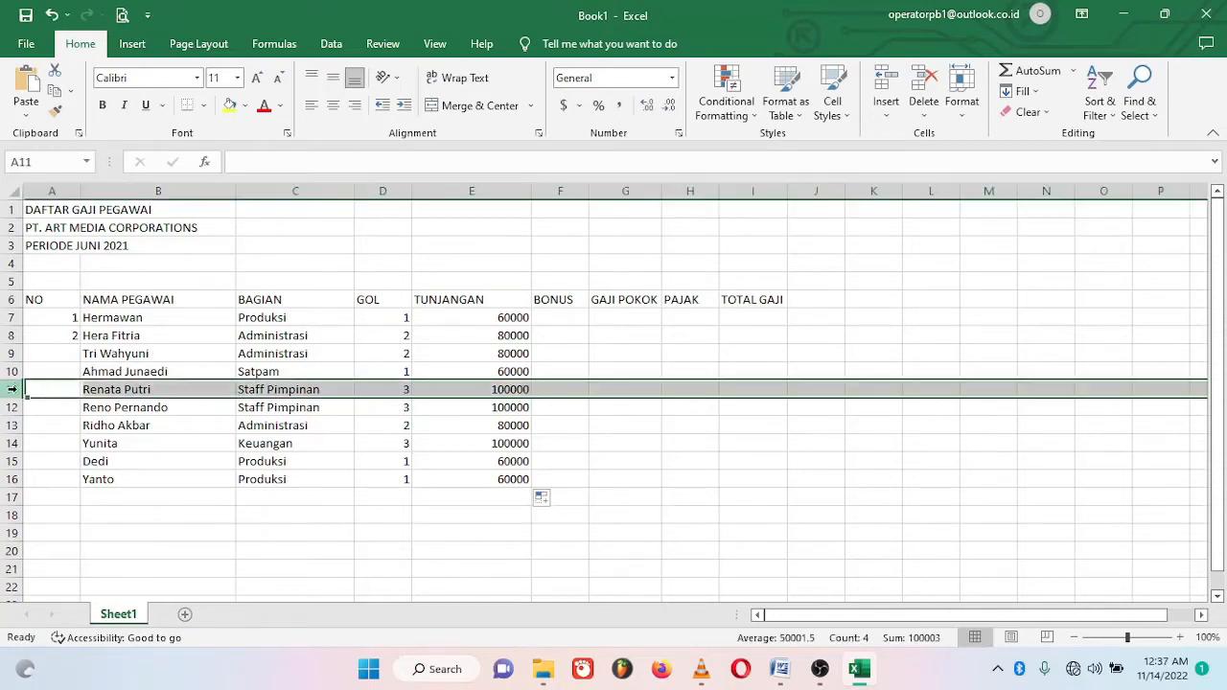
click(440, 386)
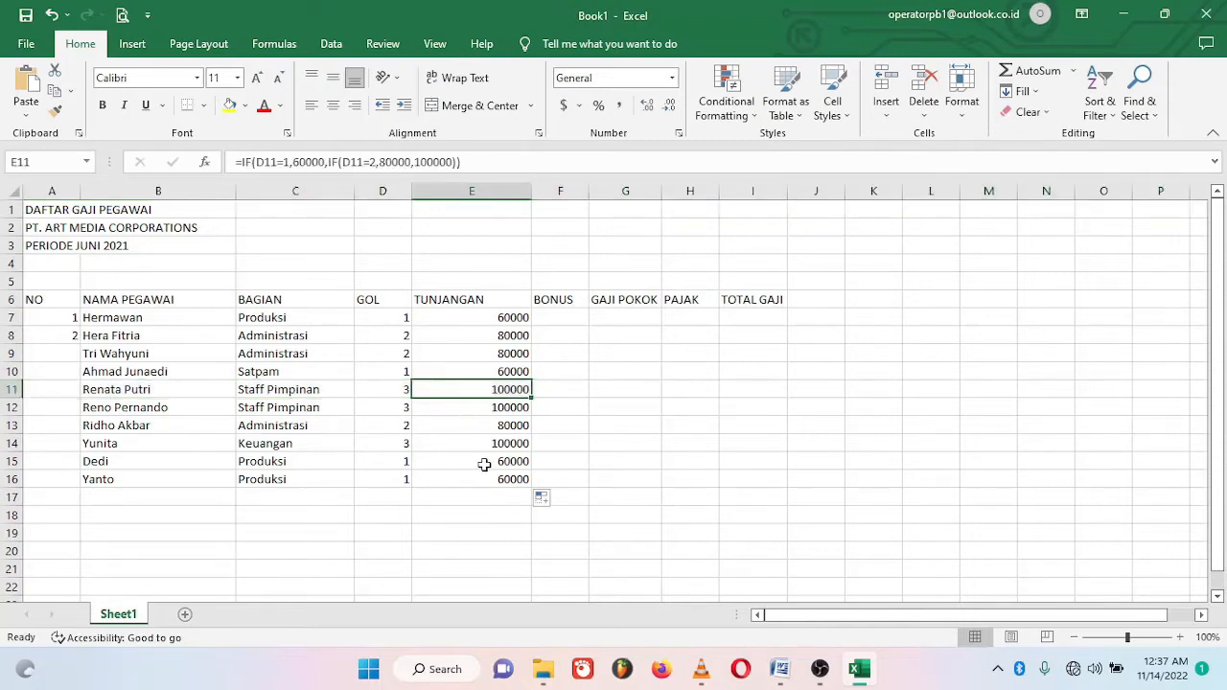
Start the BONUS formula in F7 with an IF that returns 80000 when C7="Staff Pimpinan"
click(563, 319)
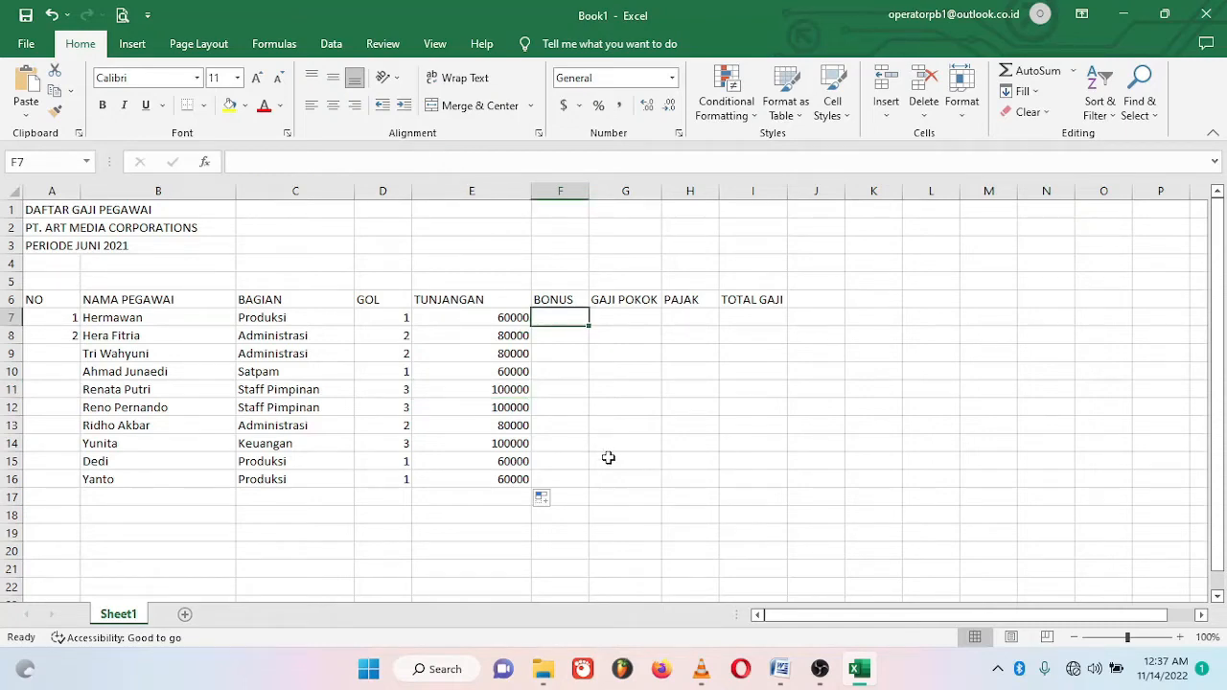
key(alt+Tab)
text(=if()
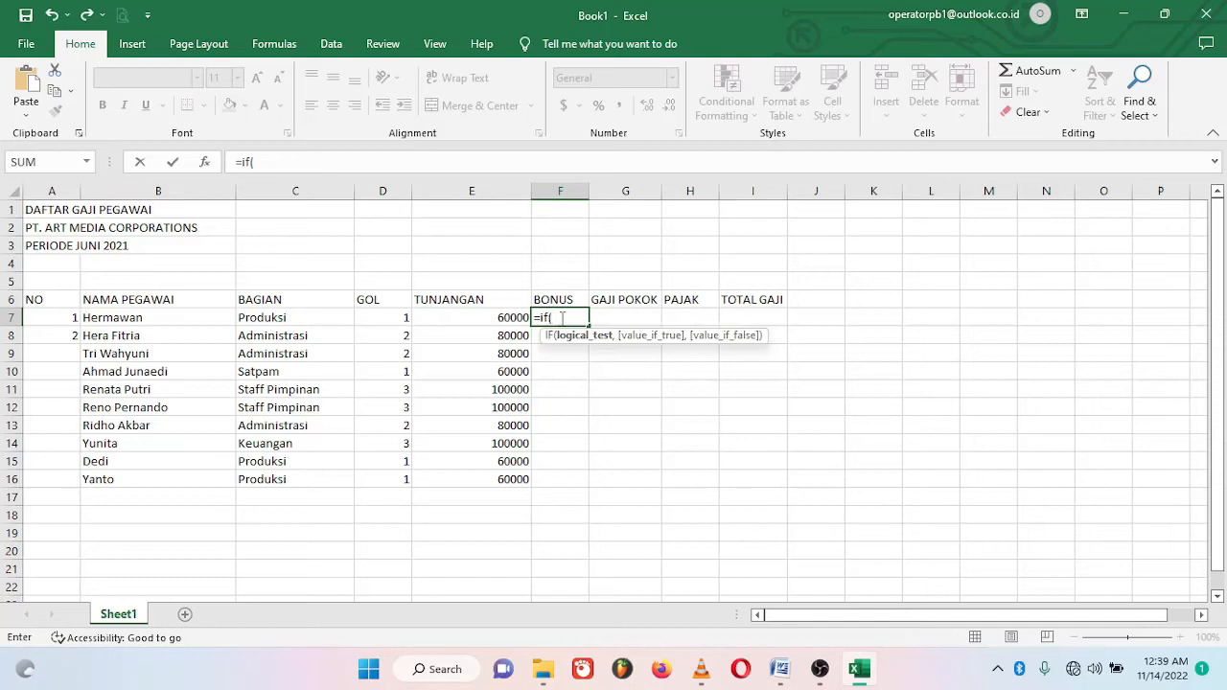
text(C7=)
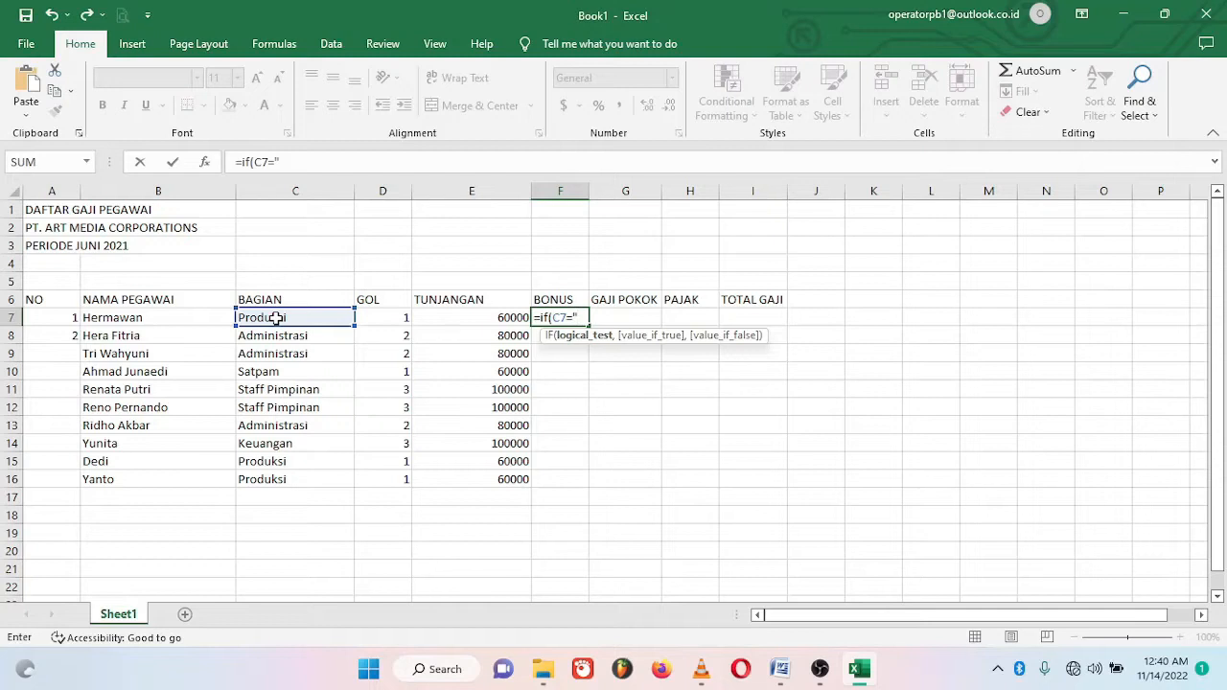
text(Staff Pimpinan)
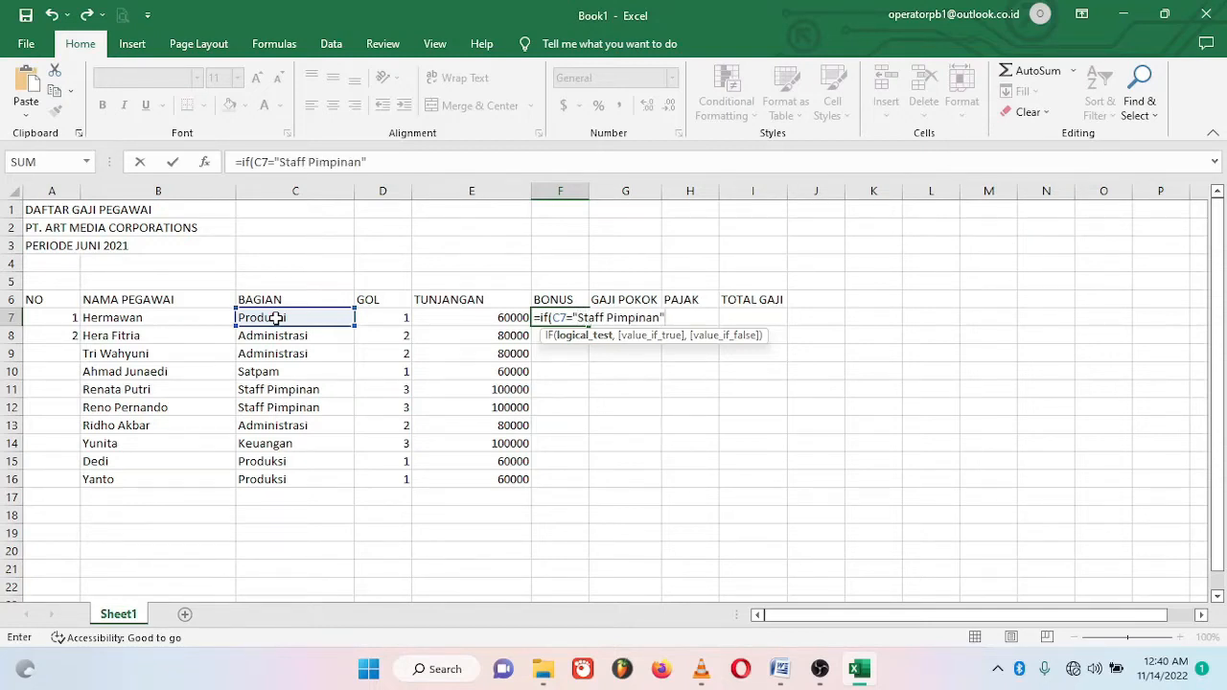
text(",)
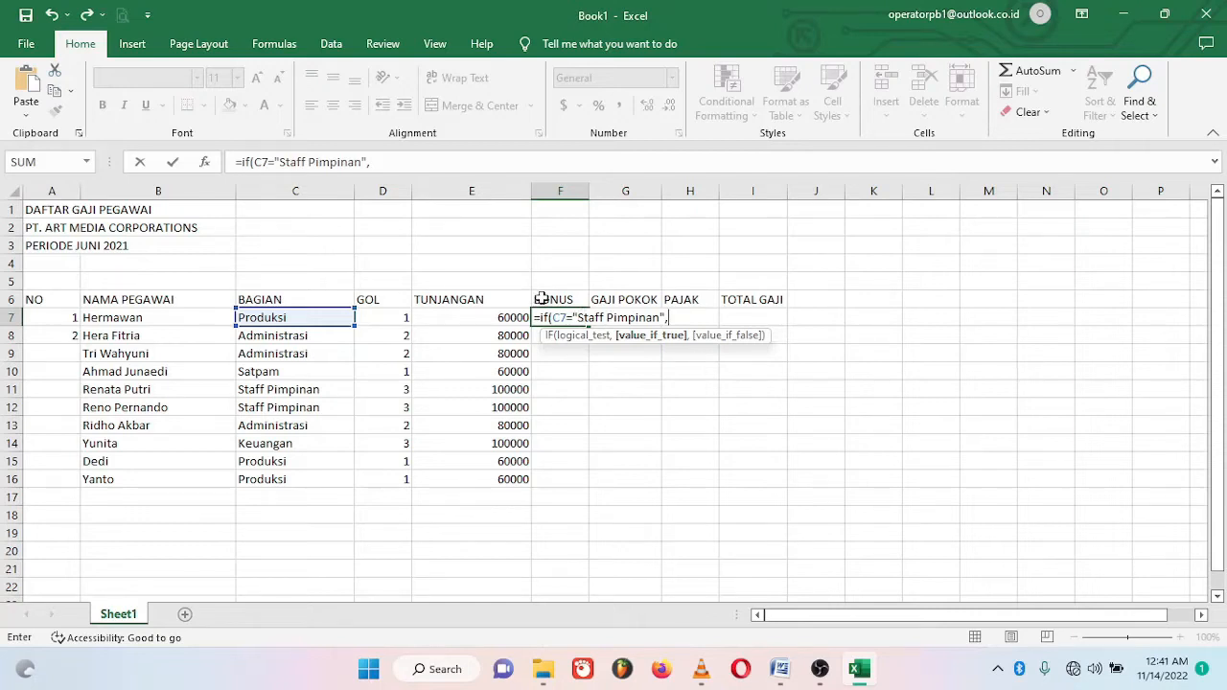
click(678, 318)
text(80000)
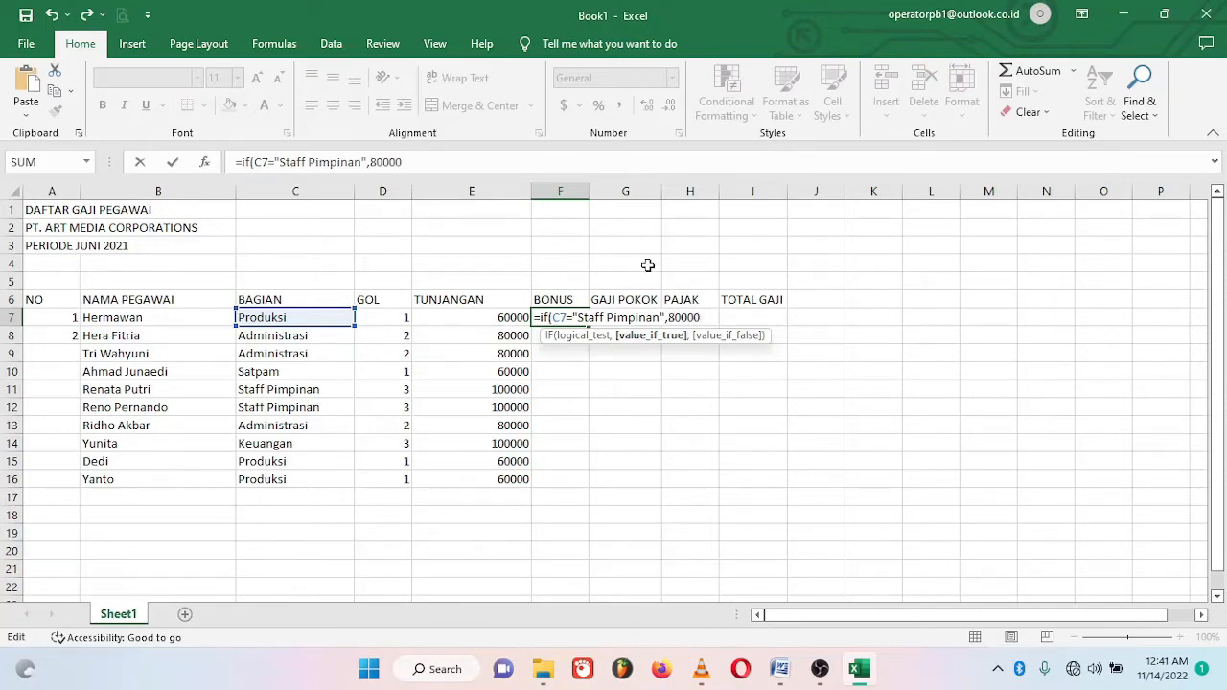
text(,)
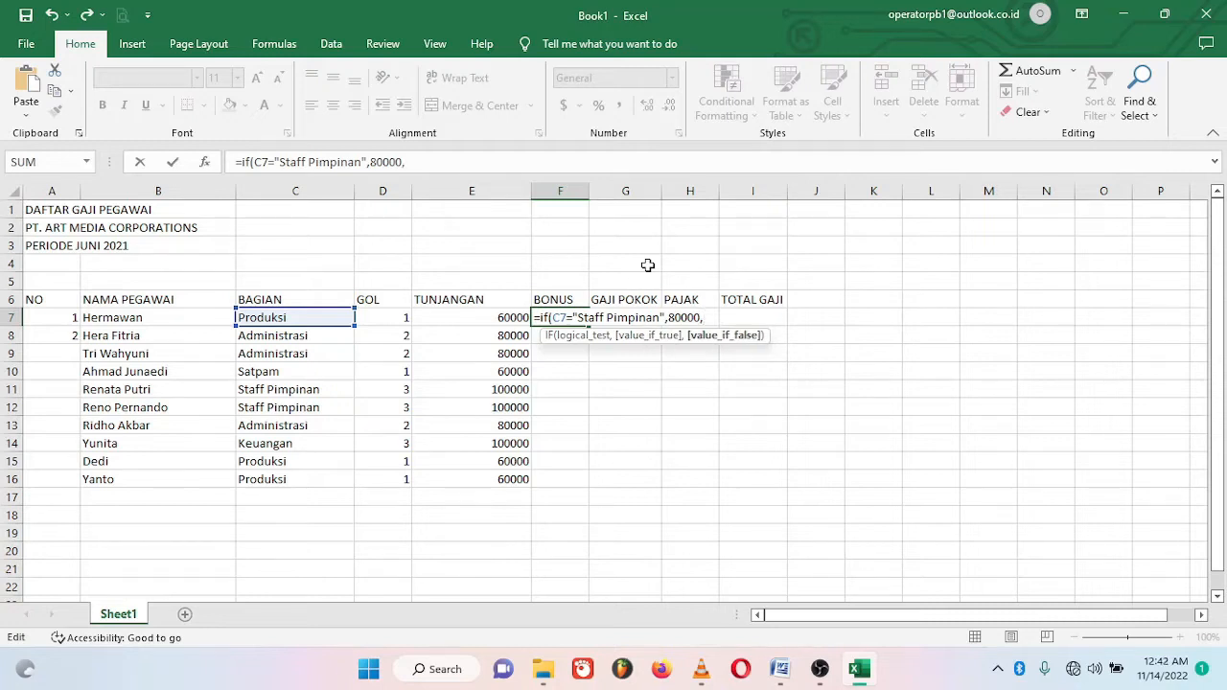
Nest a second IF in the F7 formula that returns 75000 when C7="Administrasi"
text(if()
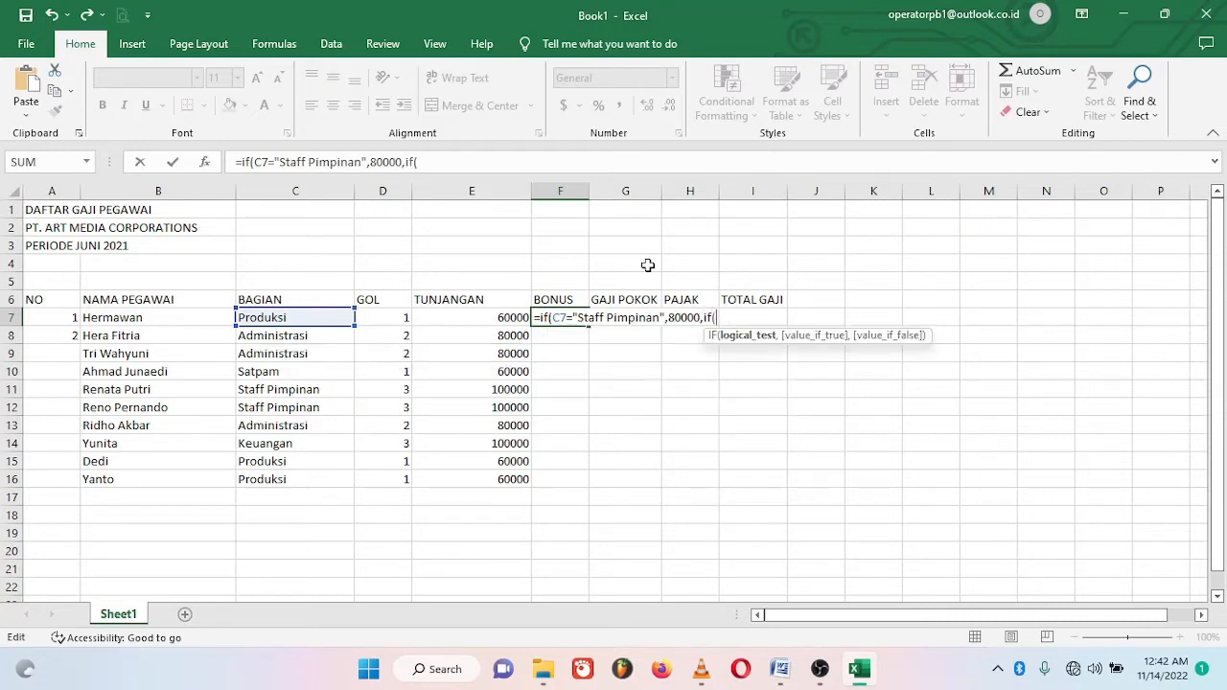
text(C7)
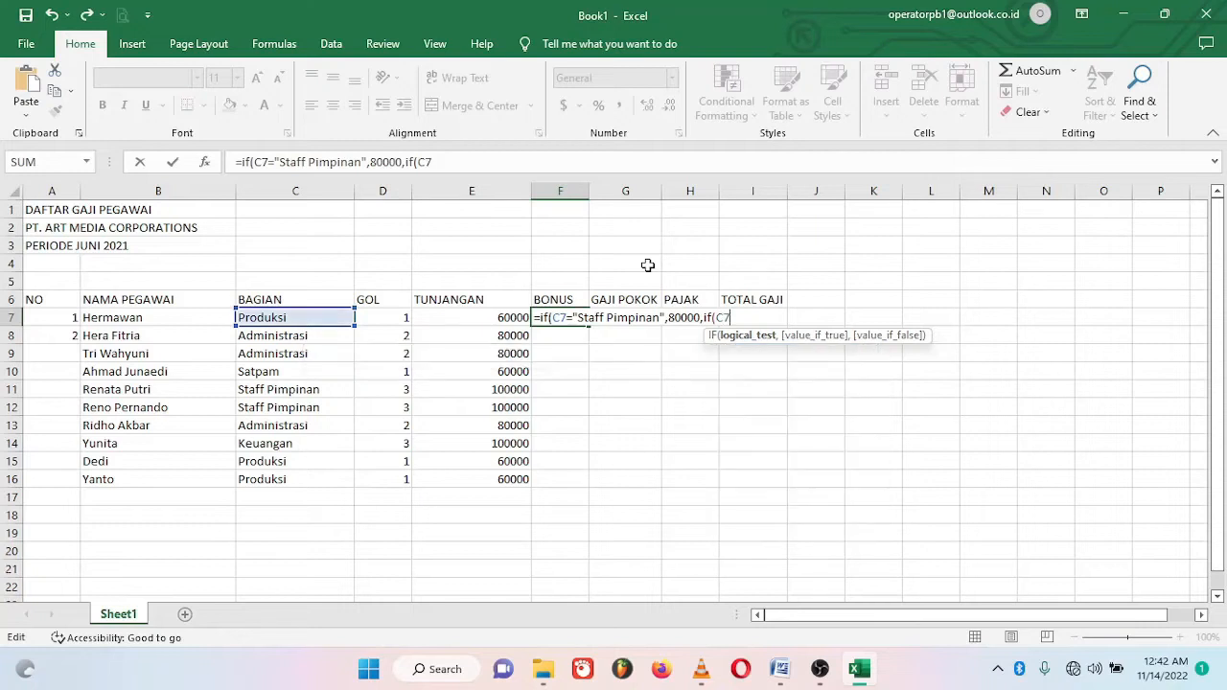
text(="Administrasi)
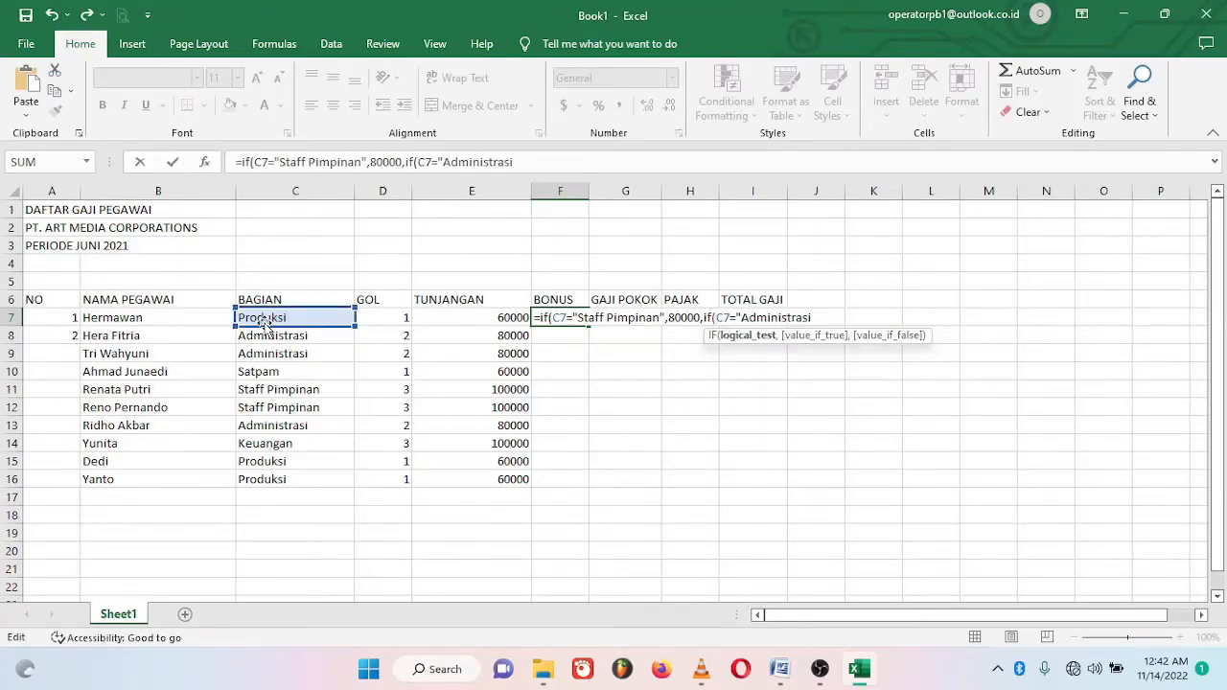
text(")
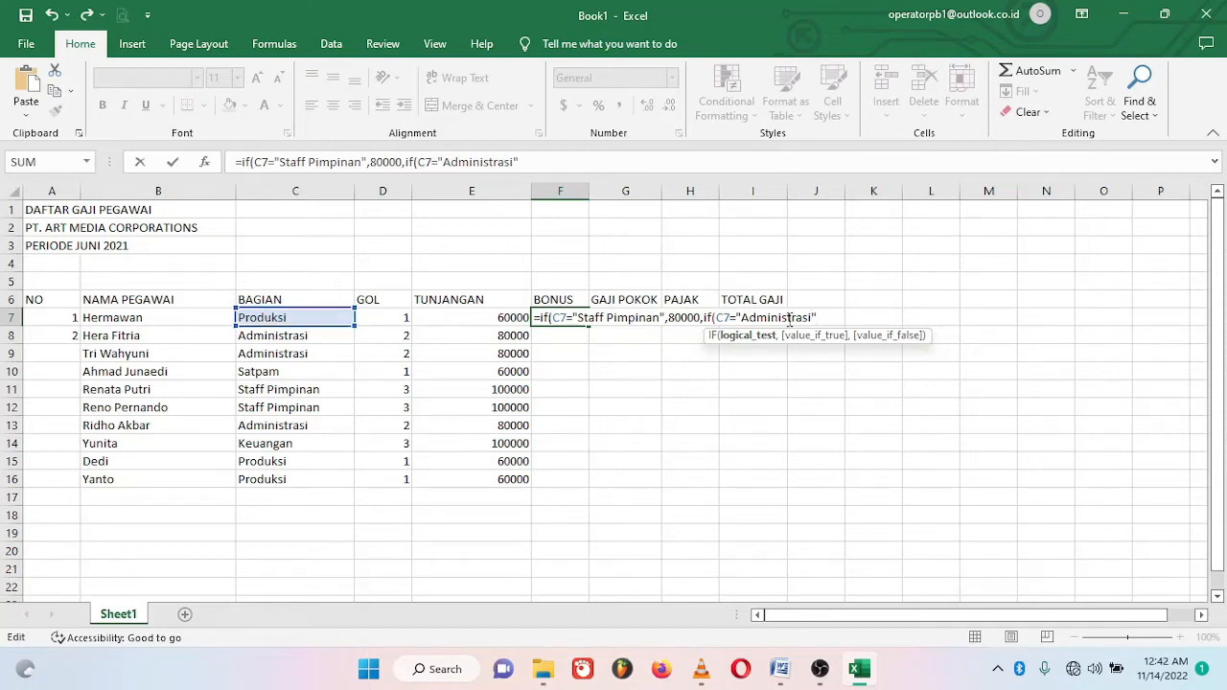
text(,75)
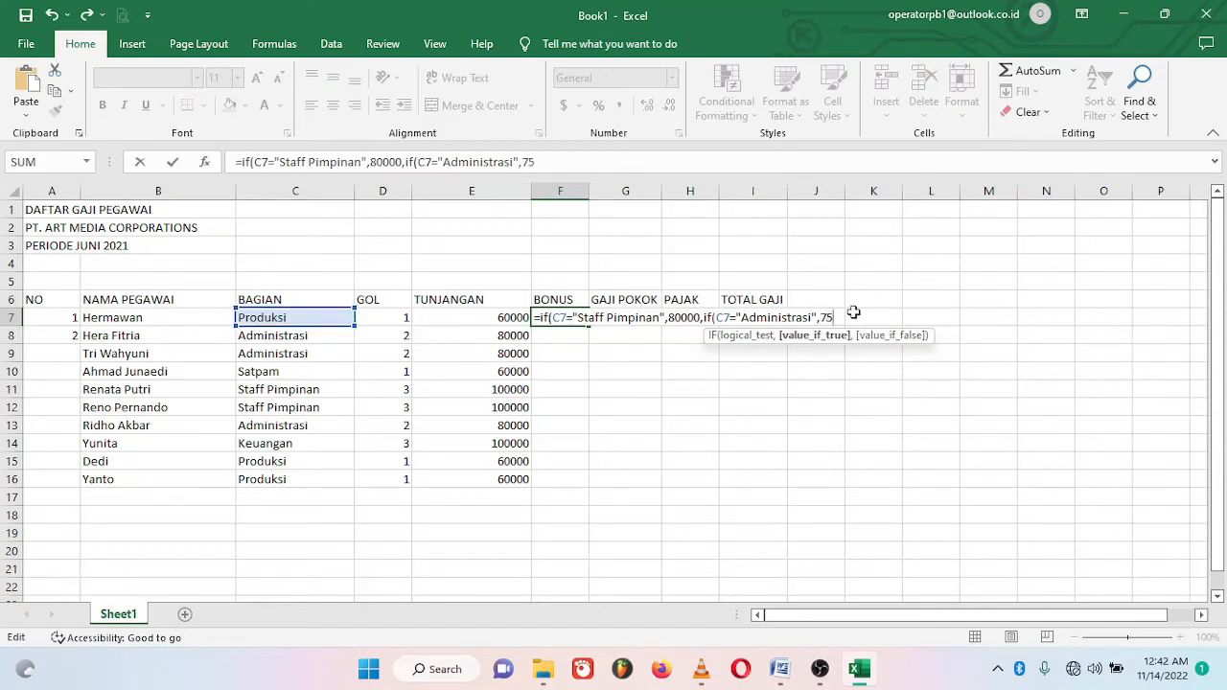
text(000,)
key(BackSpace)
text(,)
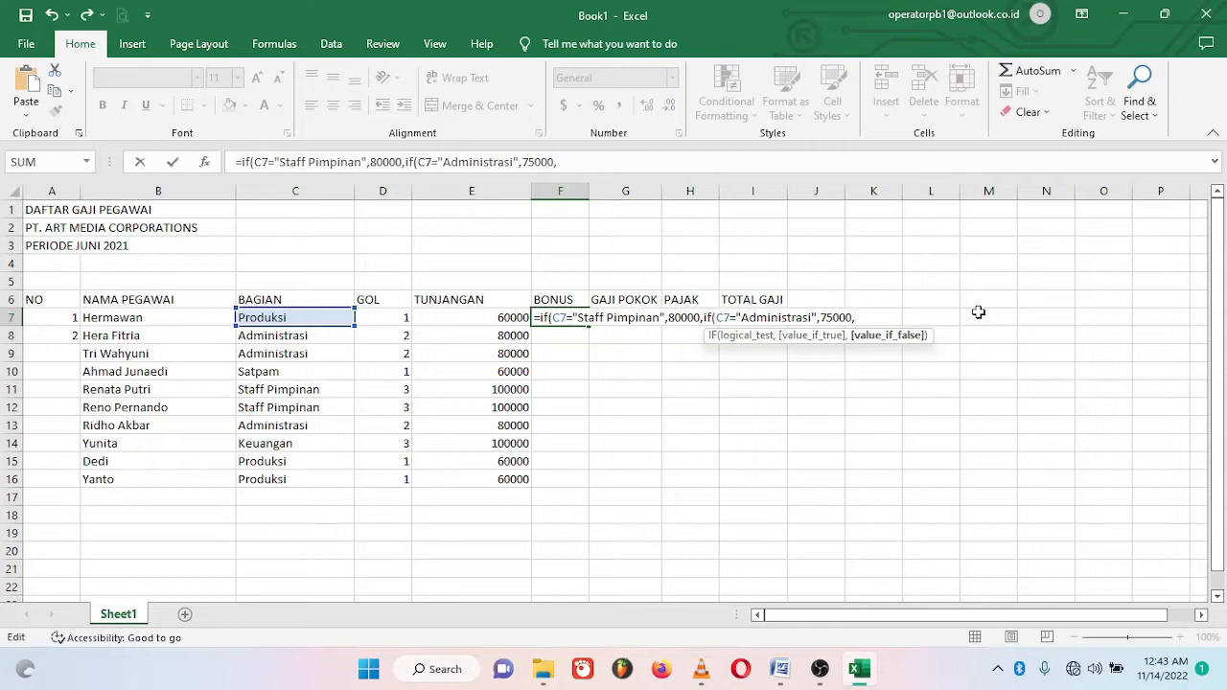
text(if()
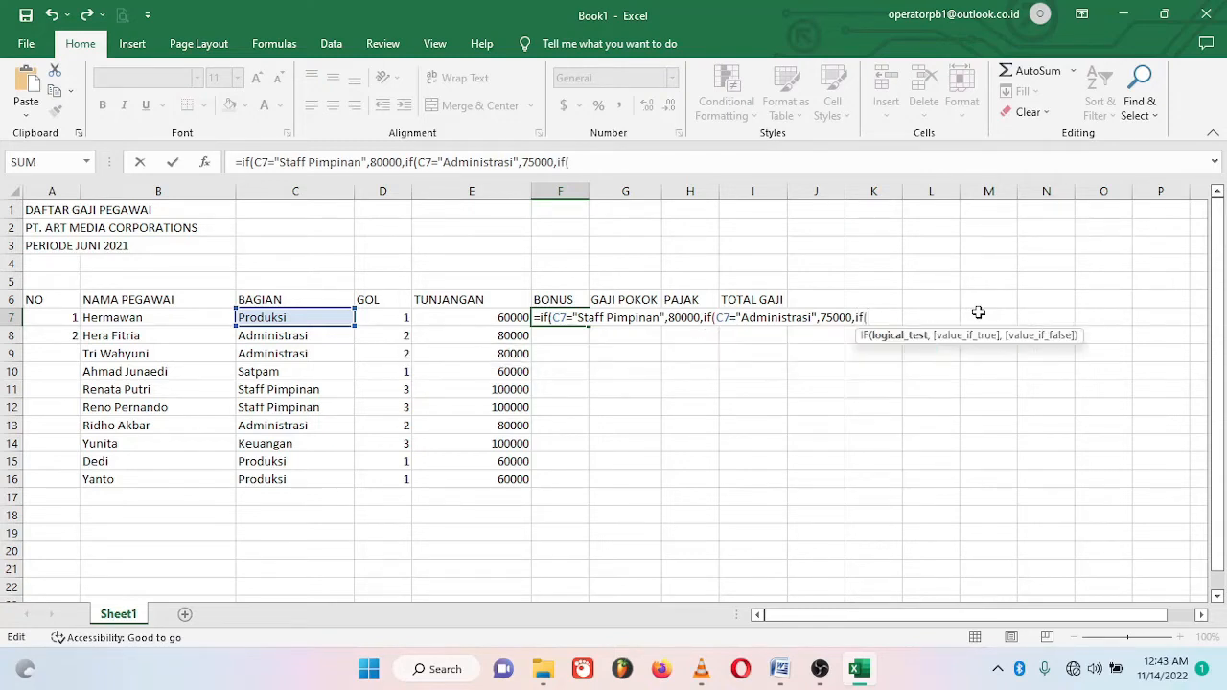
text(C7)
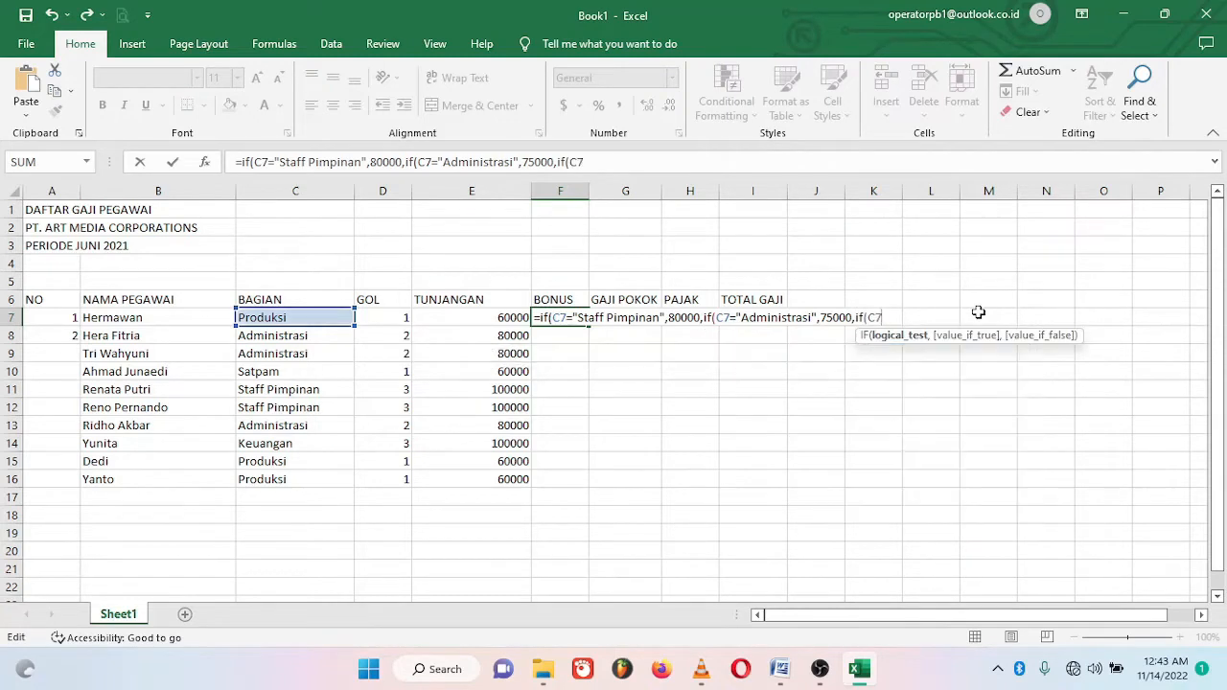
text(="Produksi",)
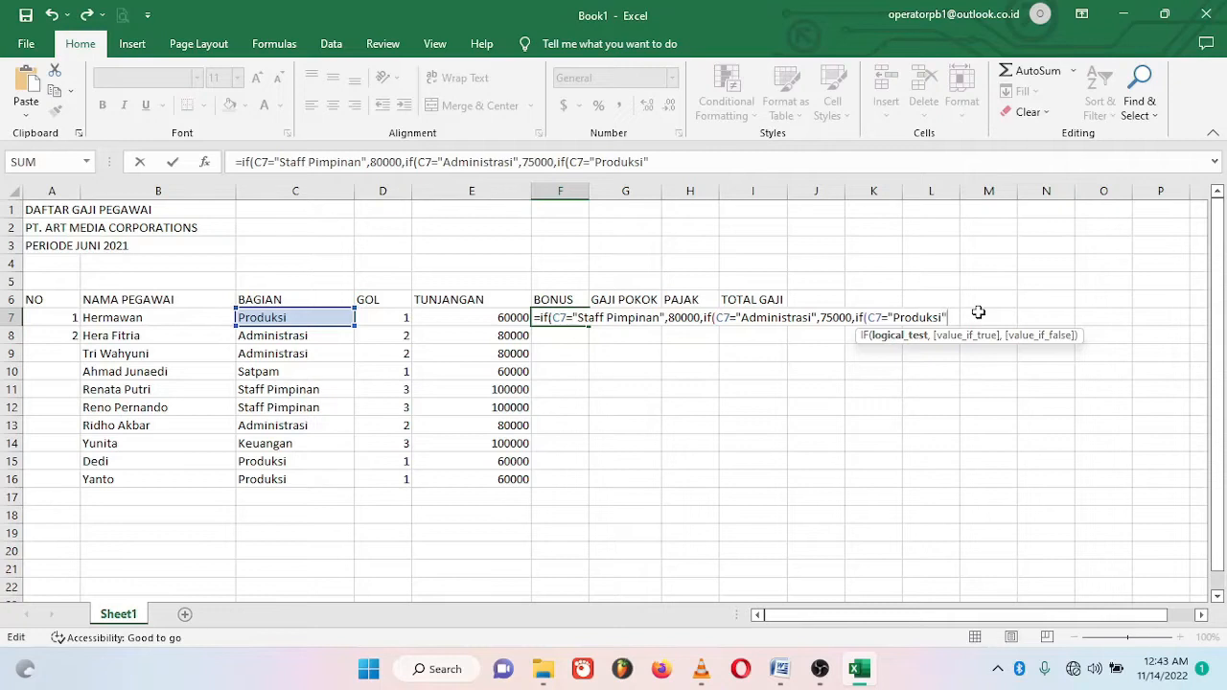
key(BackSpace)
key(BackSpace)
key(BackSpace)
key(BackSpace)
key(BackSpace)
key(BackSpace)
key(BackSpace)
key(BackSpace)
key(BackSpace)
key(BackSpace)
key(BackSpace)
key(BackSpace)
key(BackSpace)
key(BackSpace)
key(BackSpace)
key(BackSpace)
key(BackSpace)
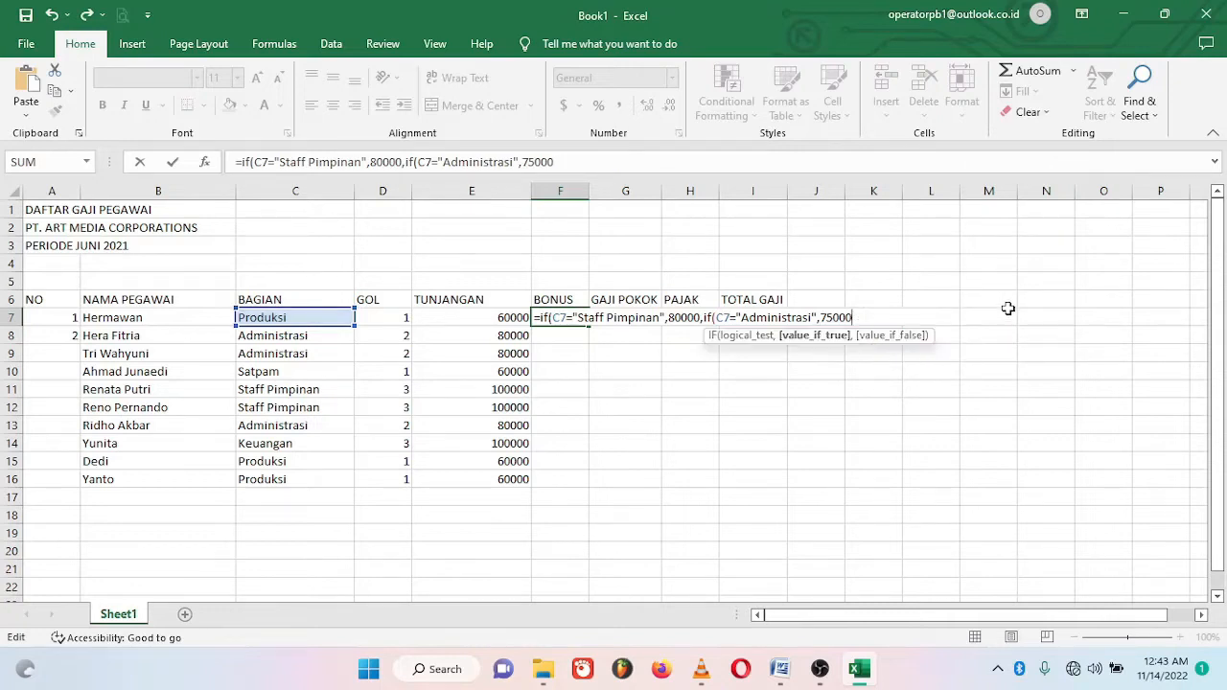
Nest a third IF in the F7 formula that returns 70000 when C7="Keuangan" and 60000 otherwise, close the brackets, and enter it
text(if()
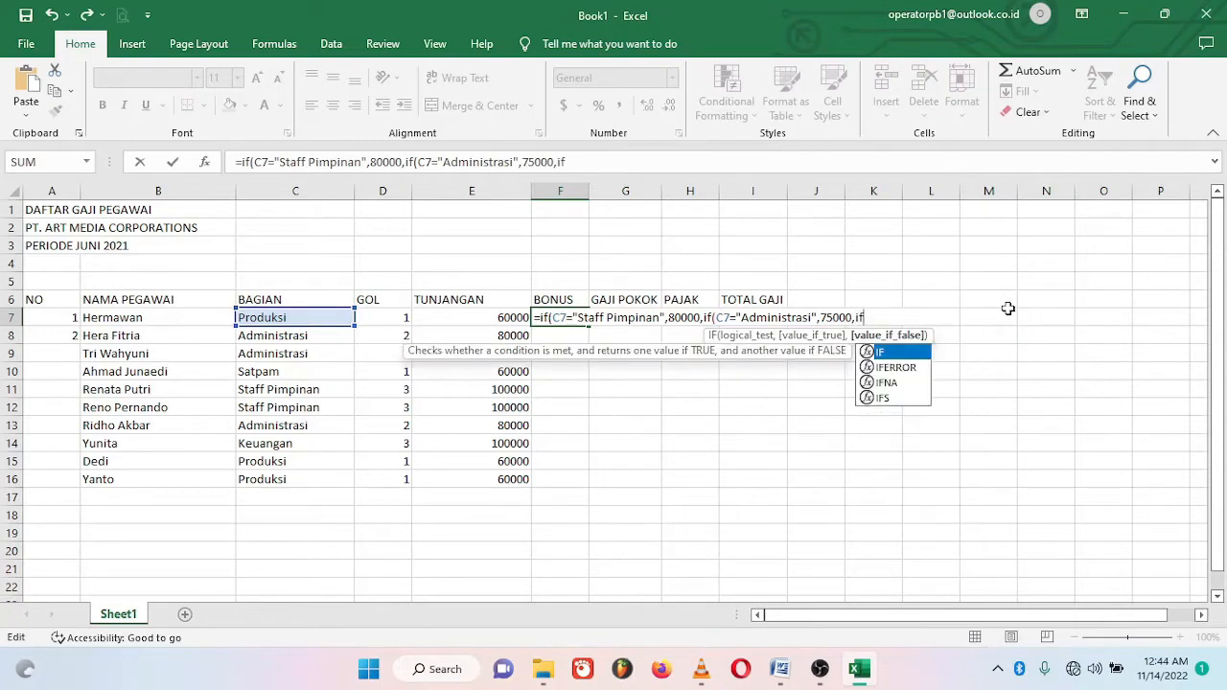
text(C7)
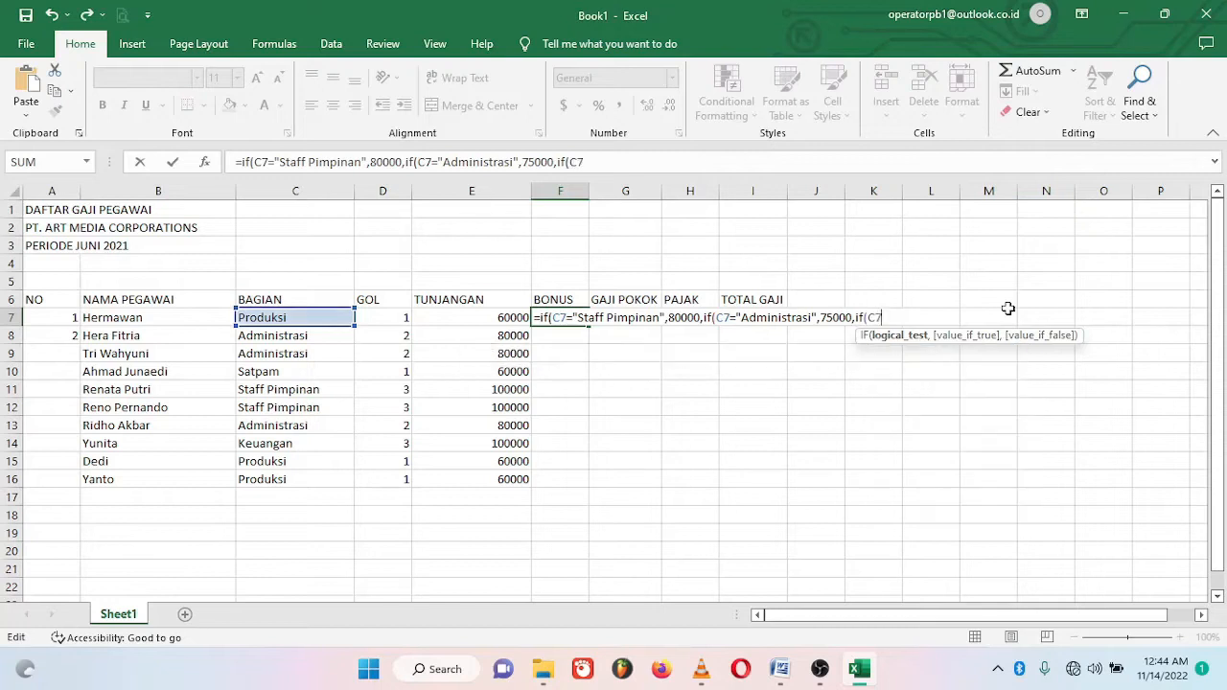
text(=)
text("Keuangan)
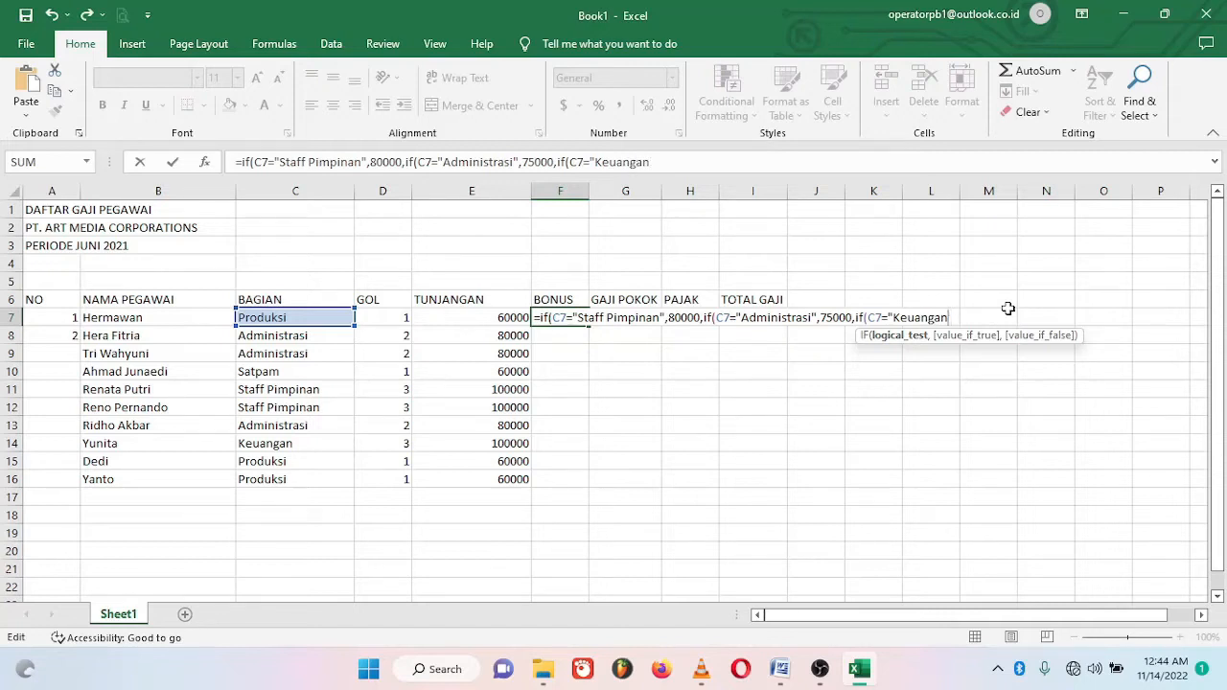
text("",)
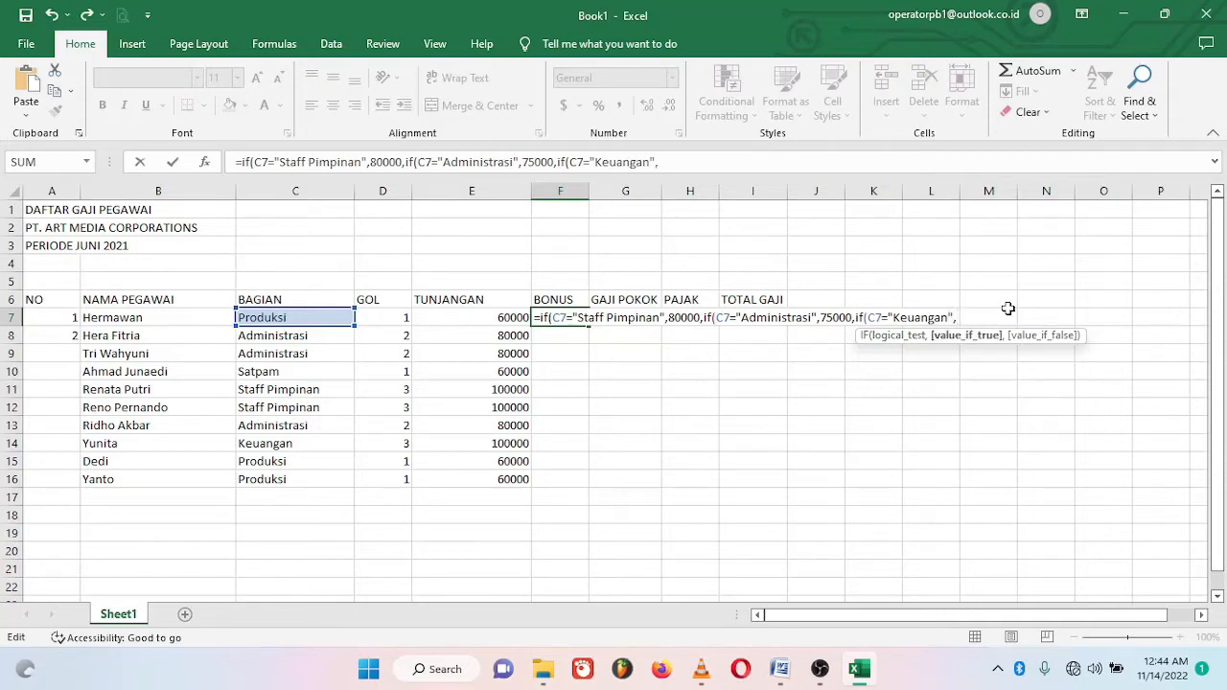
text(70000,)
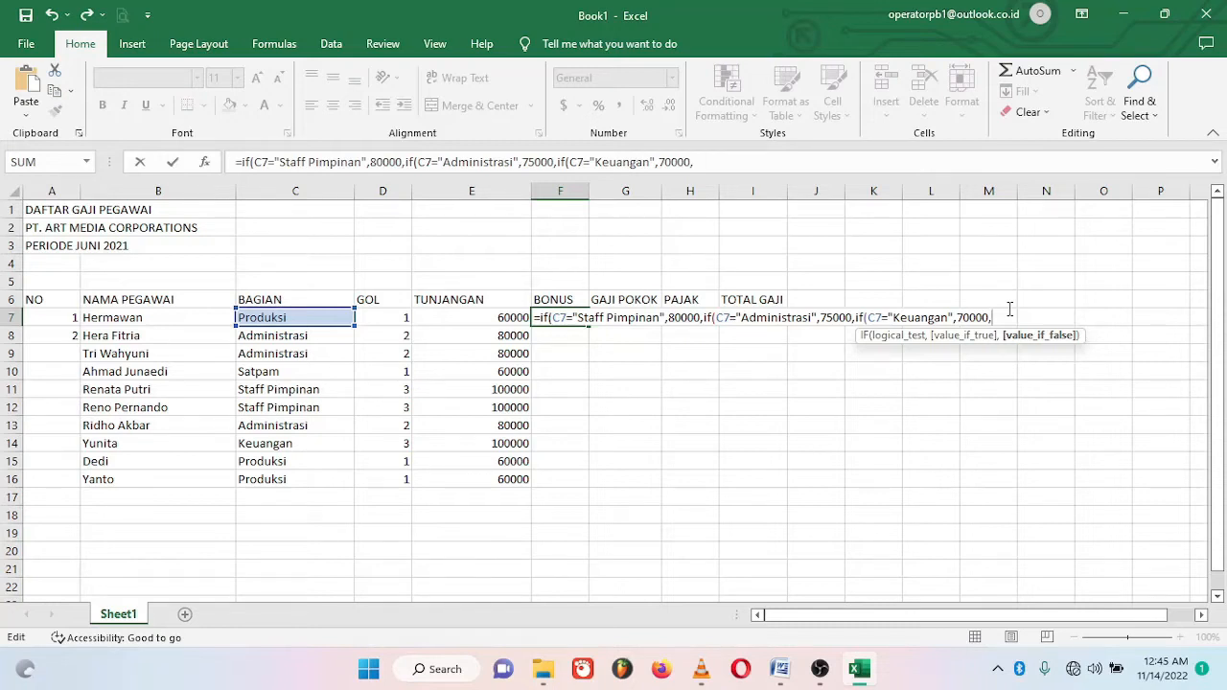
text(60000)
text())))
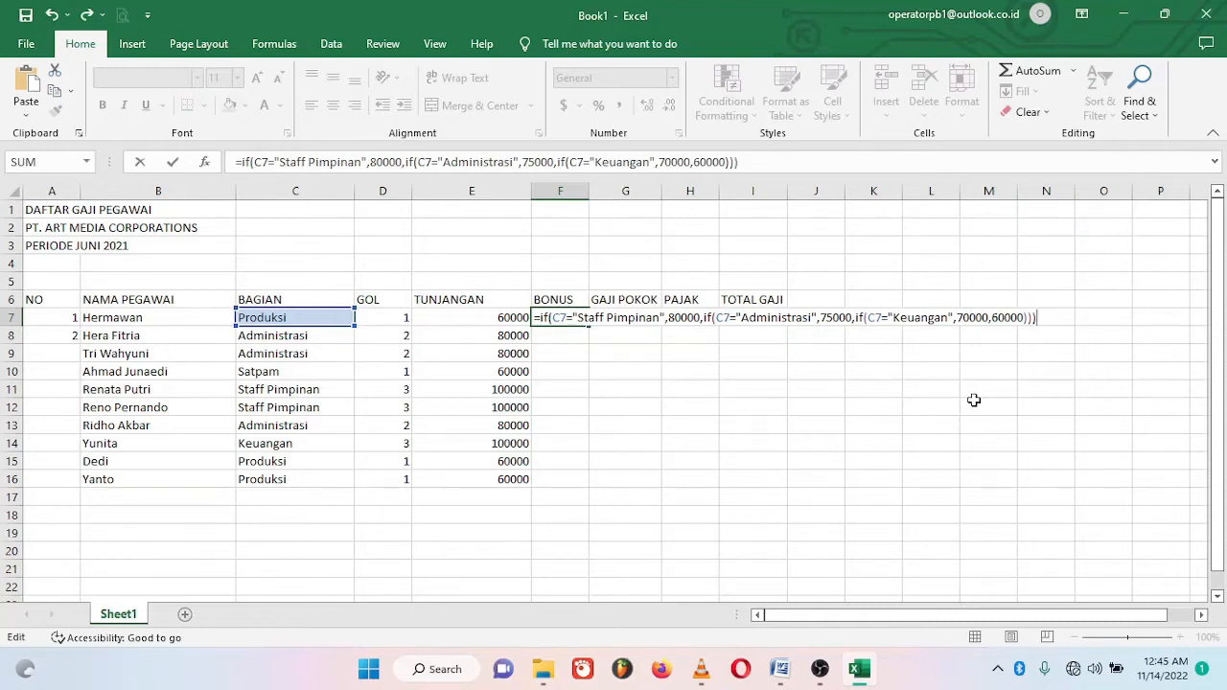
key(Return)
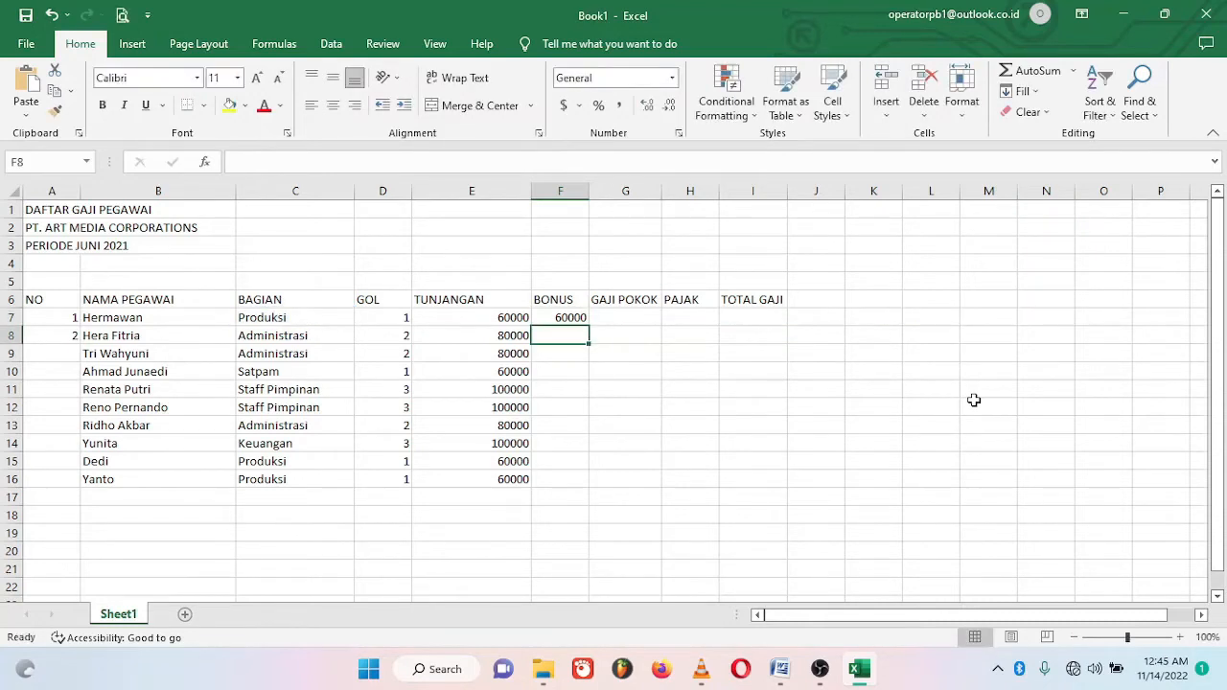
Check the F7 bonus against the Produksi rule in the Word exercise, and fill the formula down through F16
click(585, 318)
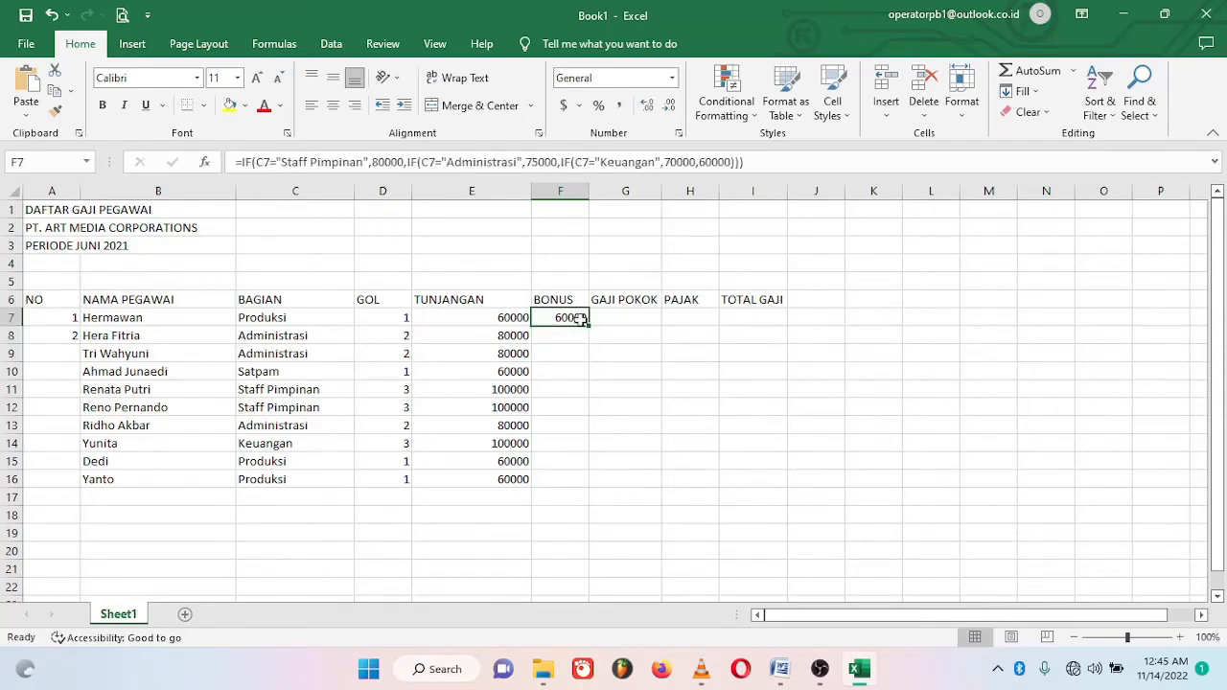
key(alt+Tab)
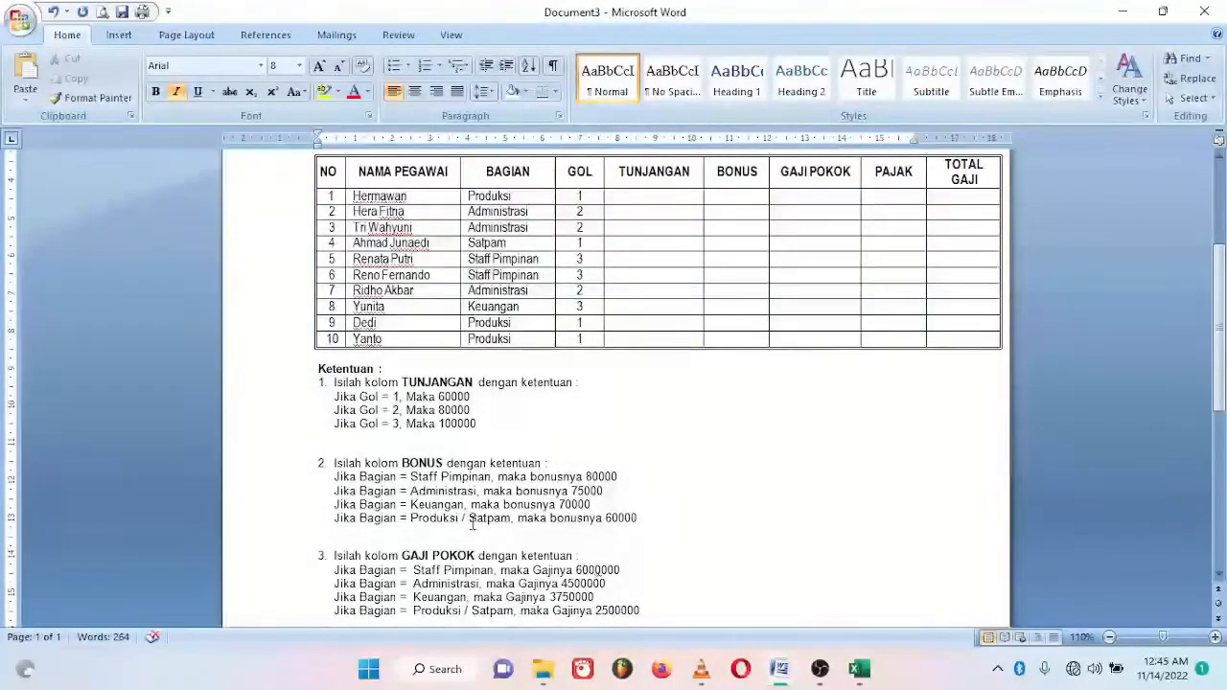
key(alt+Tab)
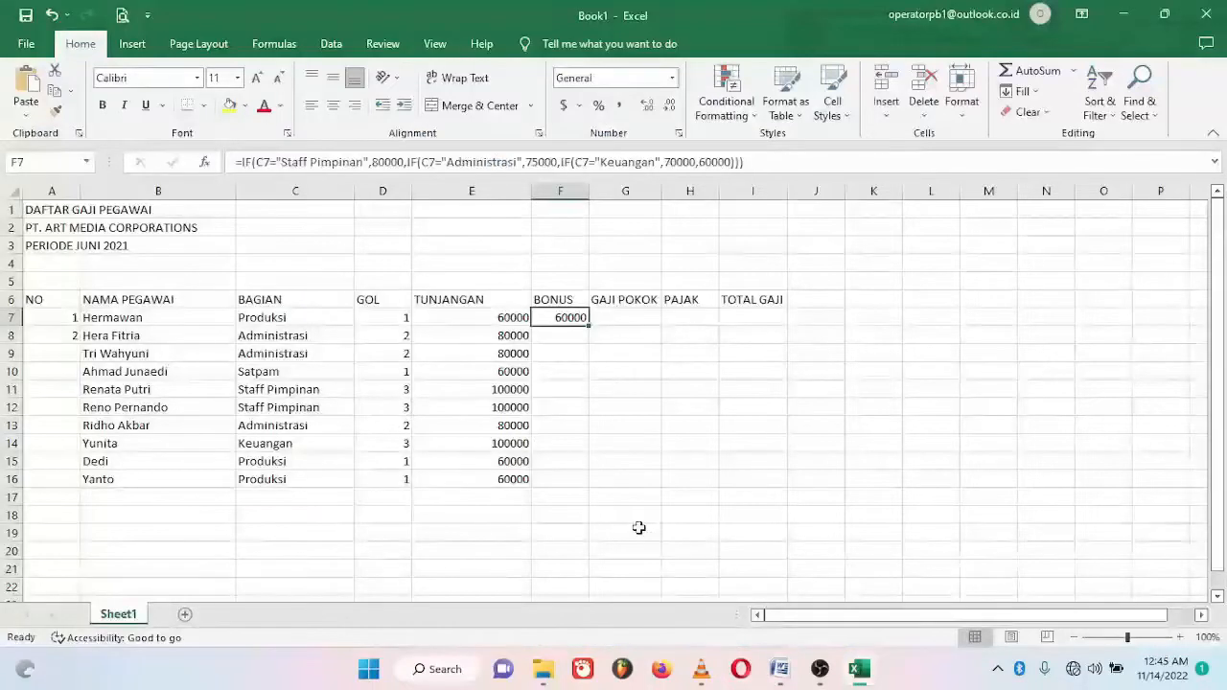
click(266, 320)
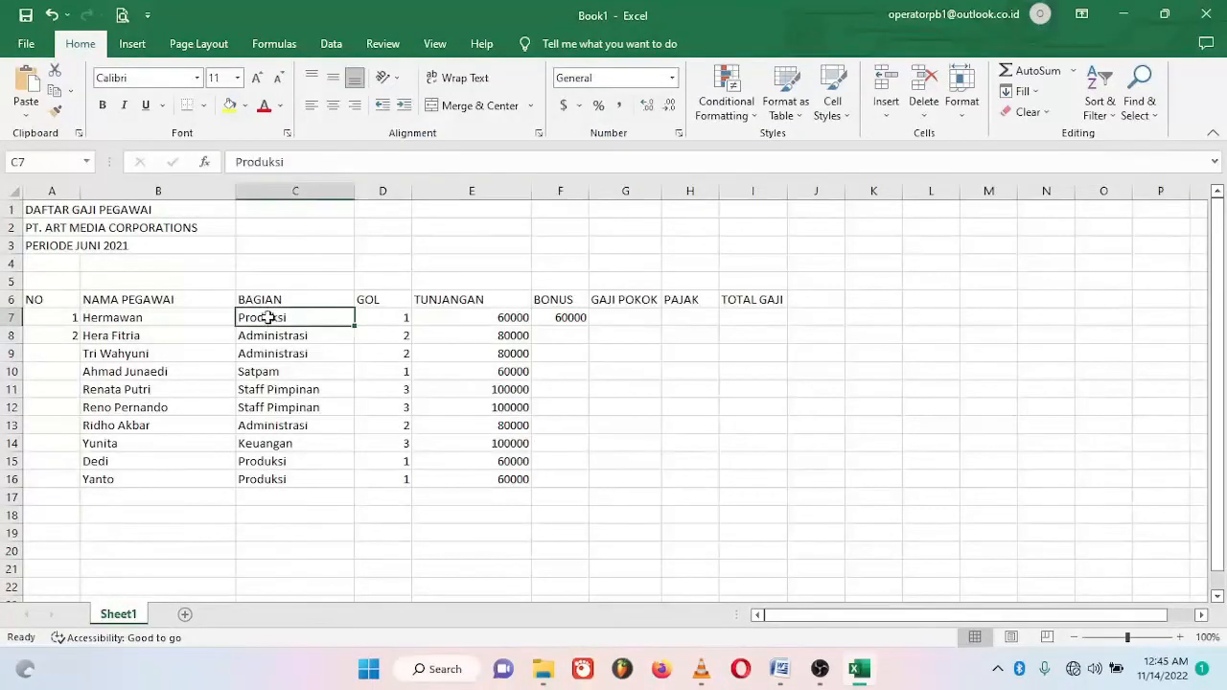
click(577, 319)
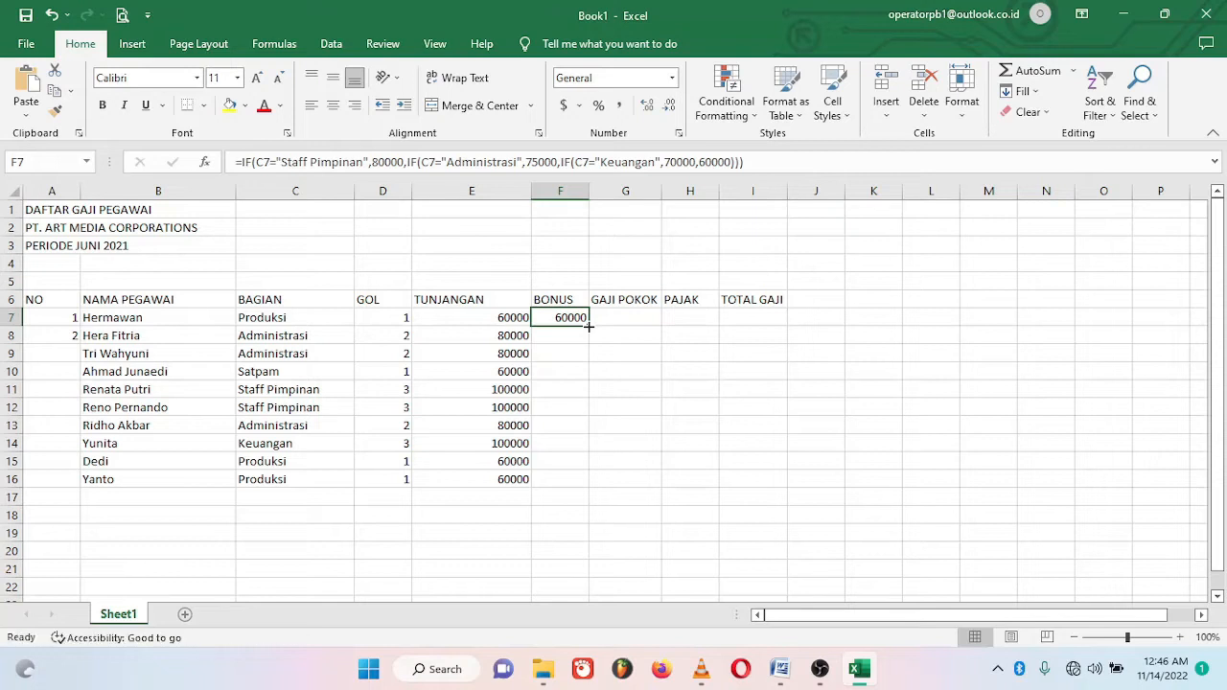
double_click(589, 327)
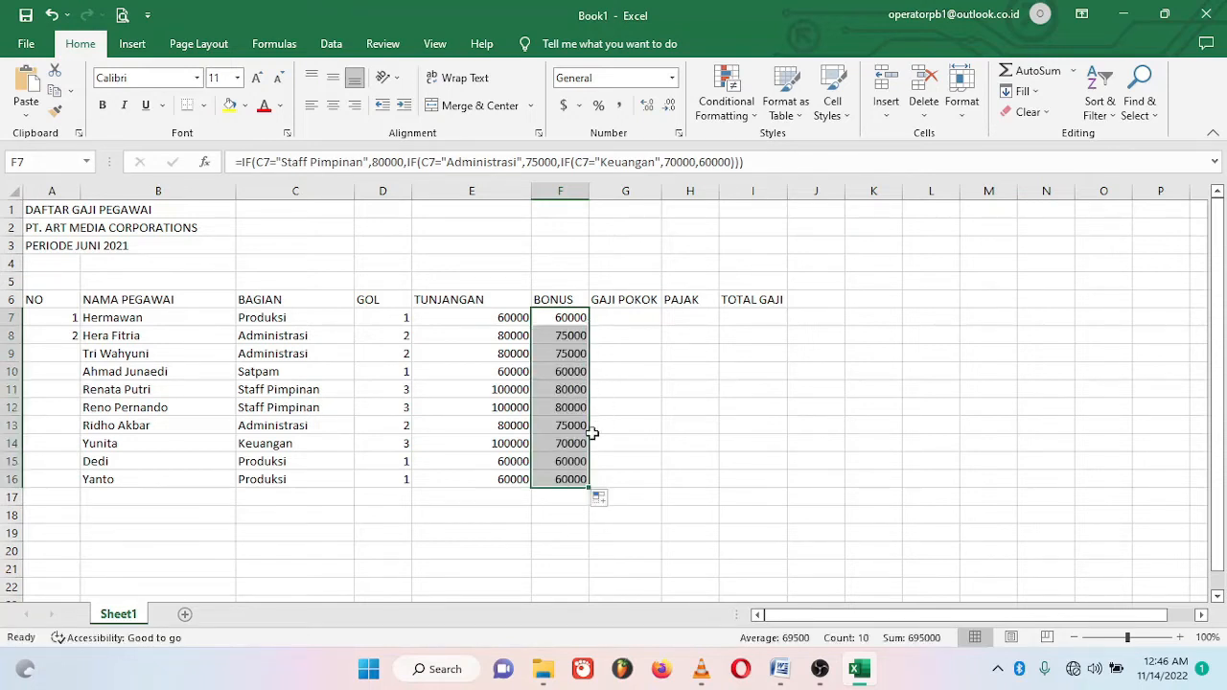
Check the copied BONUS formulas in F8, F14 and F16 against each row's BAGIAN and the Word exercise's bonus rules
click(566, 337)
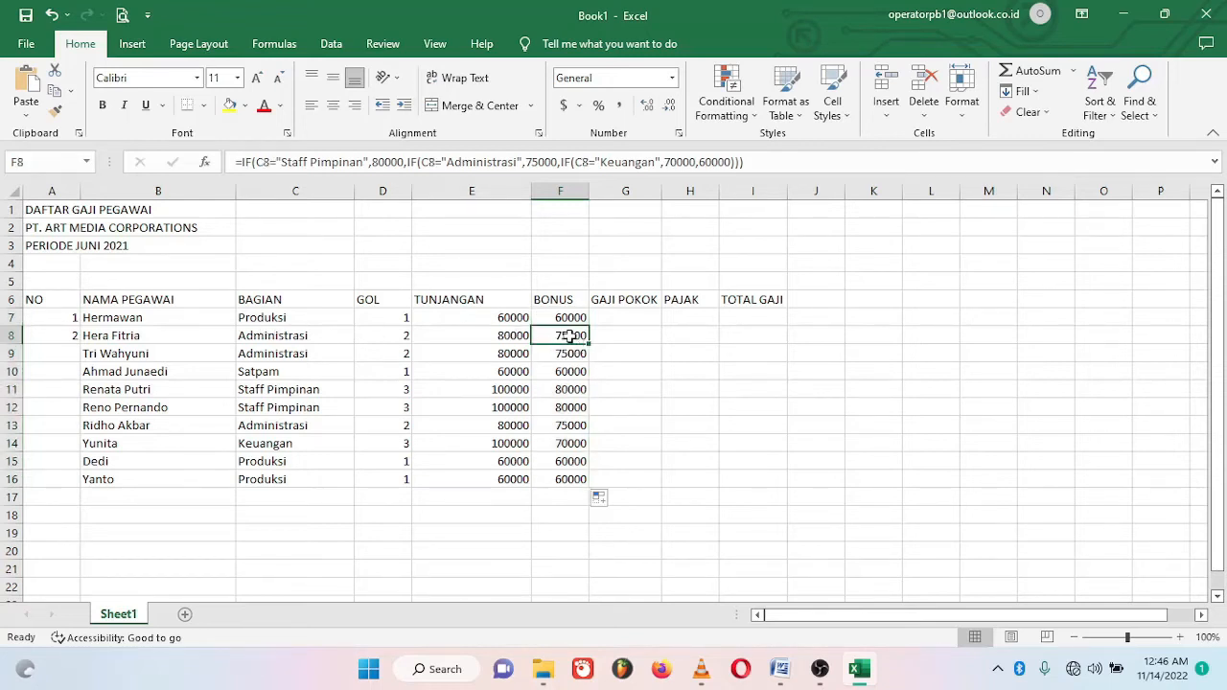
key(alt+Tab)
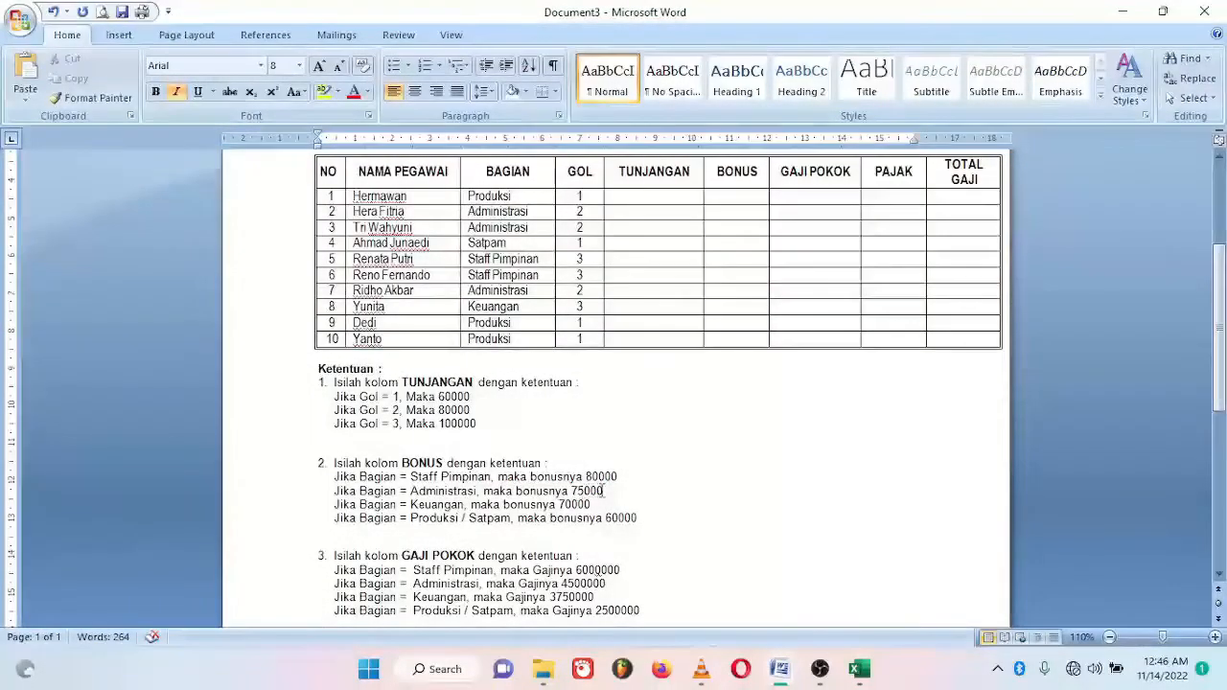
key(alt+Tab)
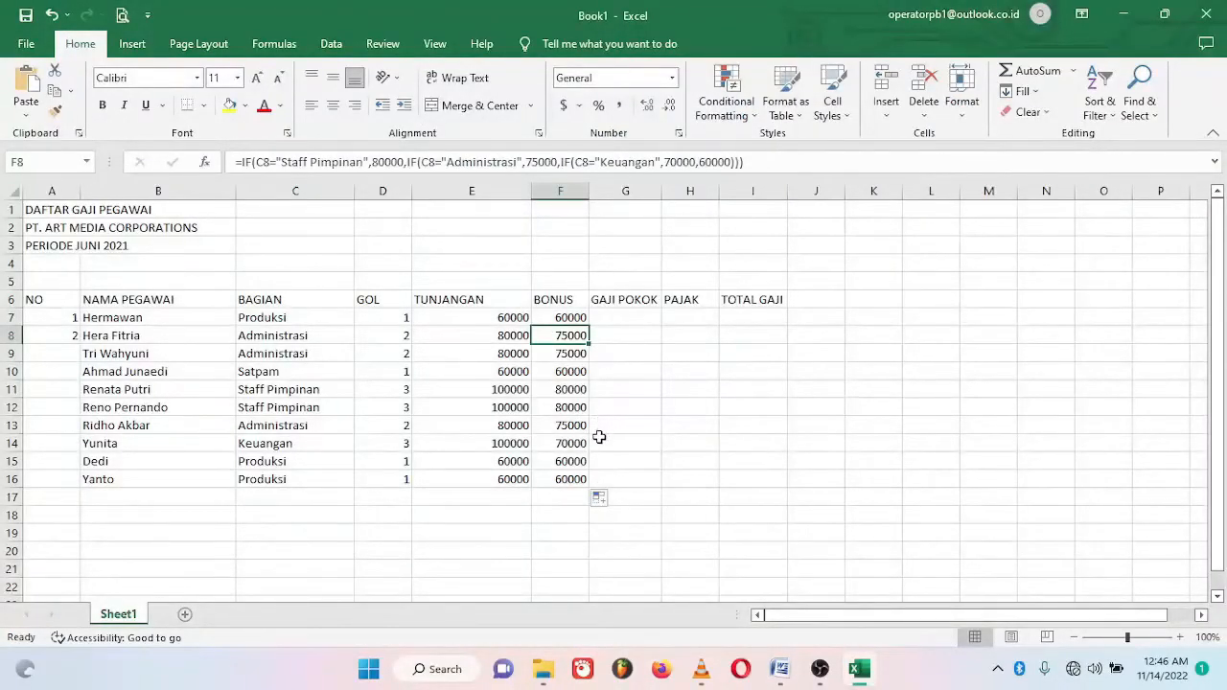
drag(580, 443, 260, 442)
click(571, 449)
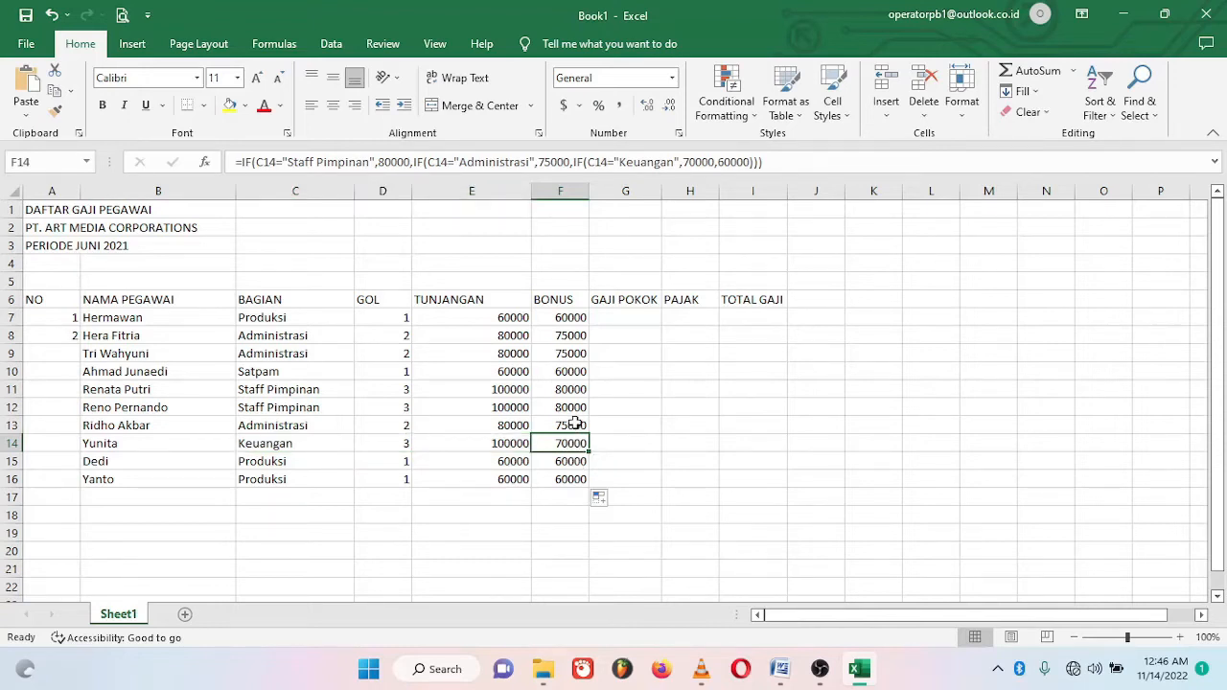
click(570, 480)
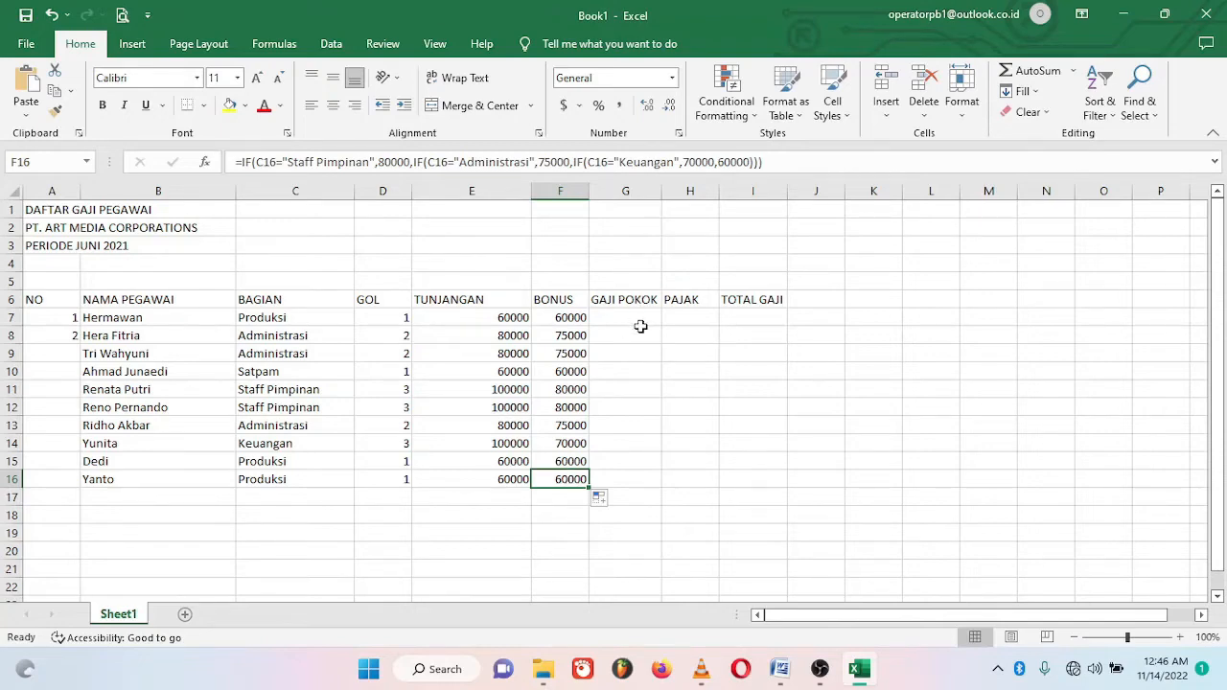
Consult the GAJI POKOK rules in Word and start the G7 formula with an IF that returns 6000000 when C7="Staff Pimpinan"
key(alt+Tab)
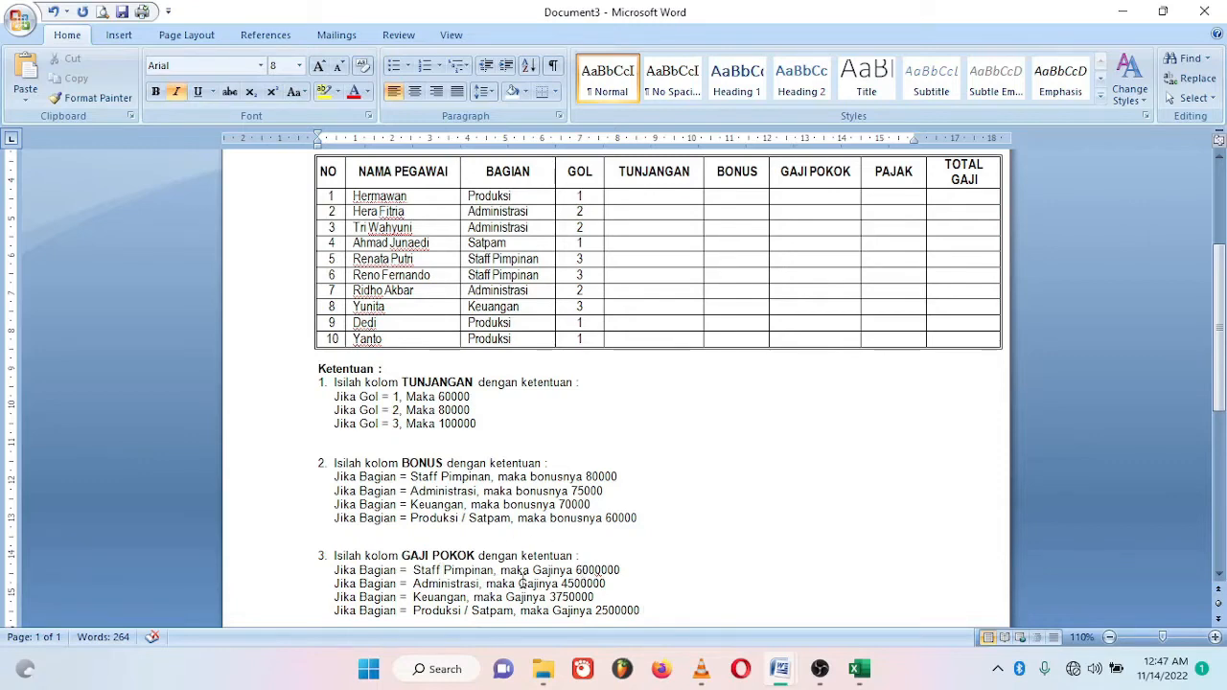
key(alt+Tab)
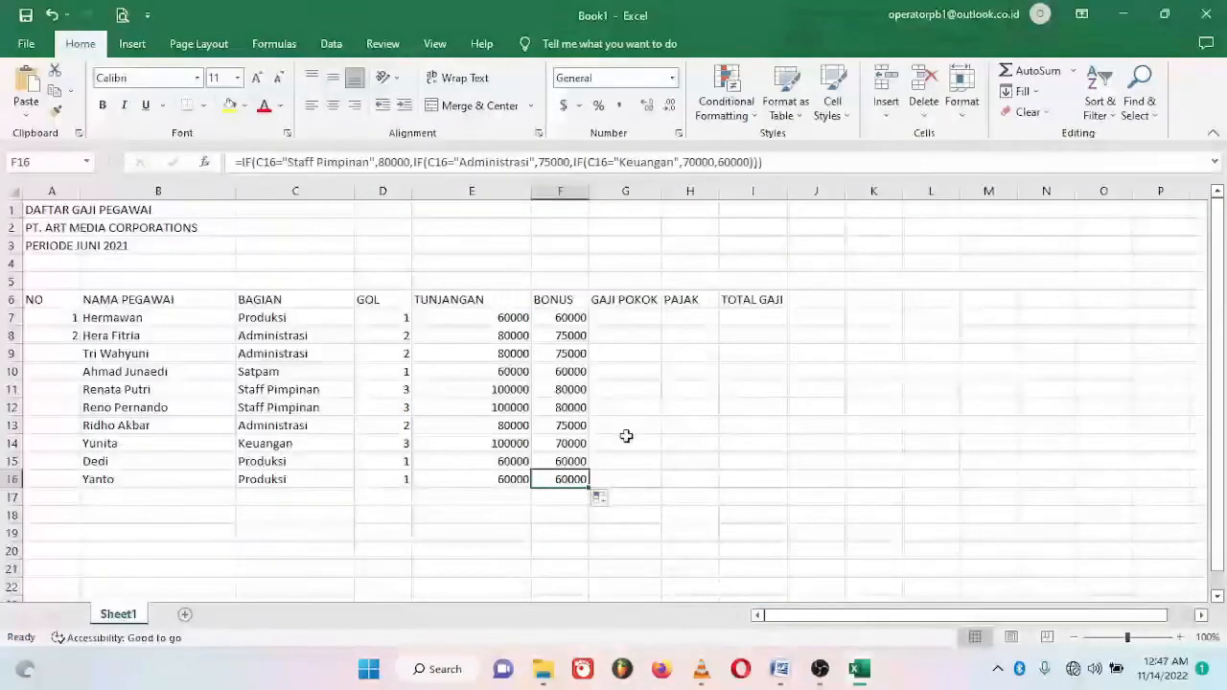
click(626, 319)
double_click(627, 320)
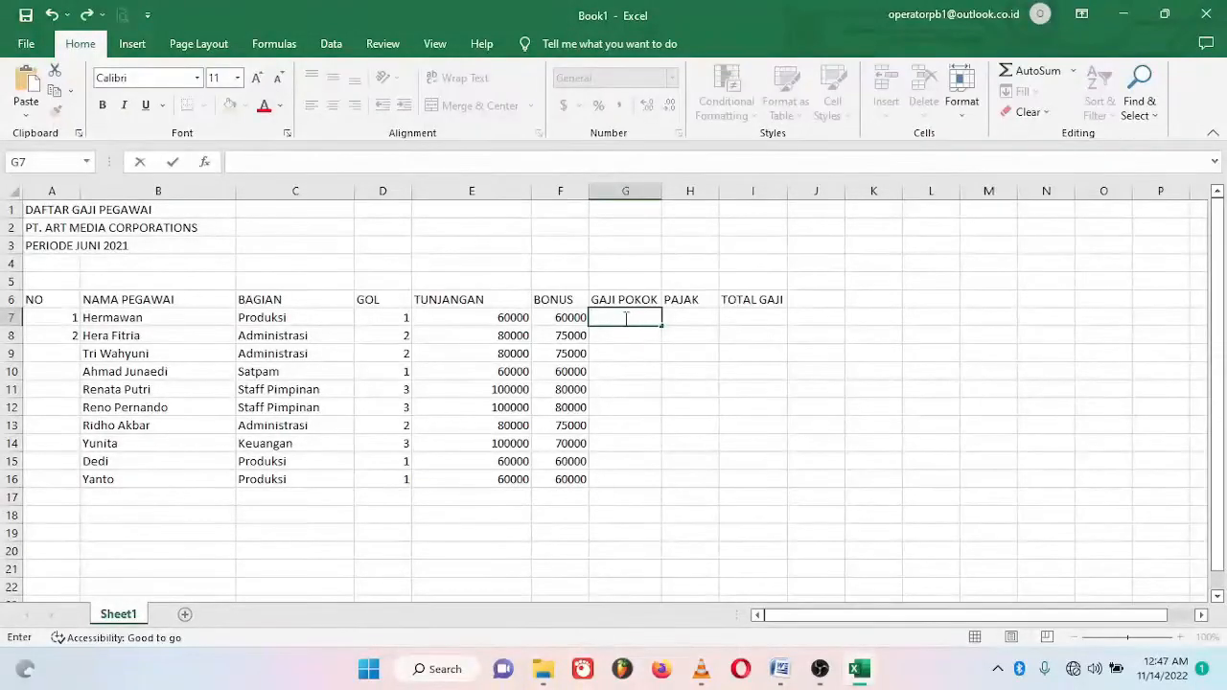
text(=if()
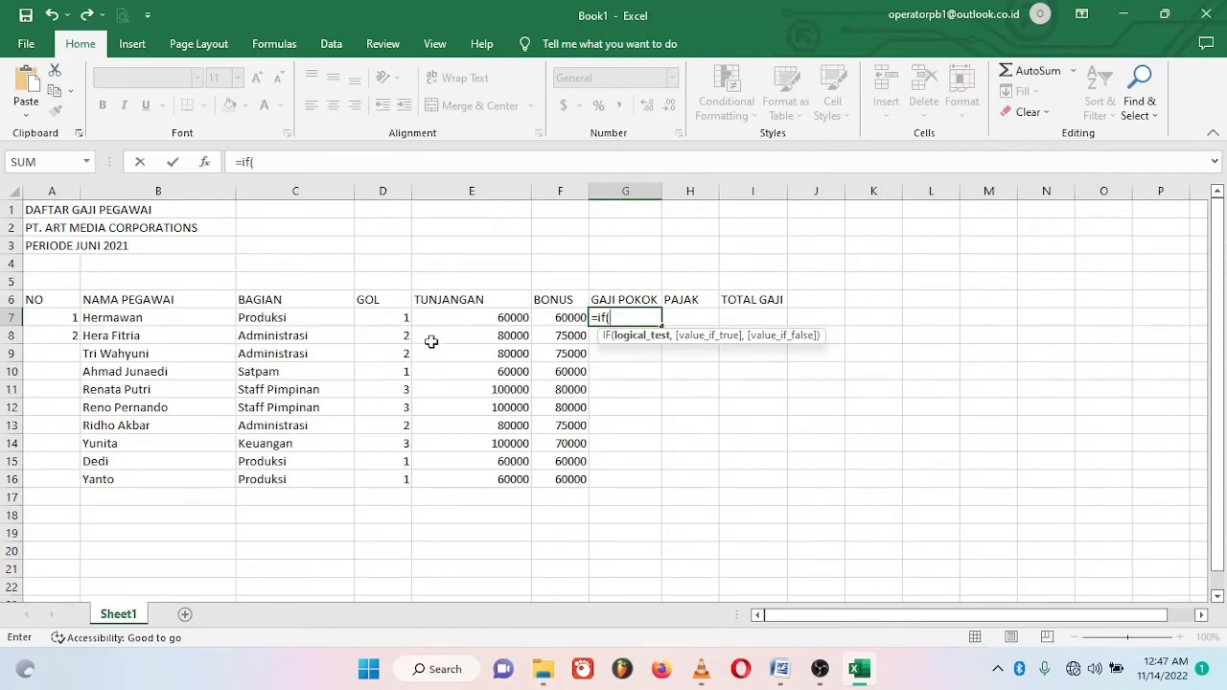
text(C7)
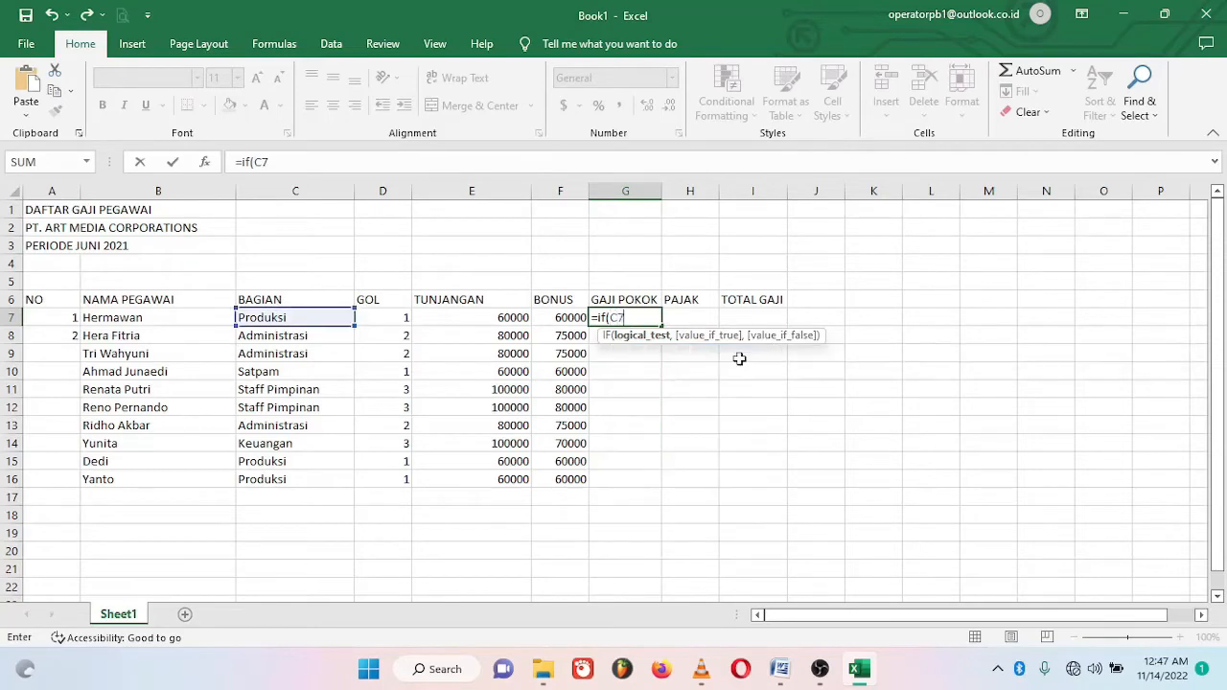
text(="Staff Pimpinan)
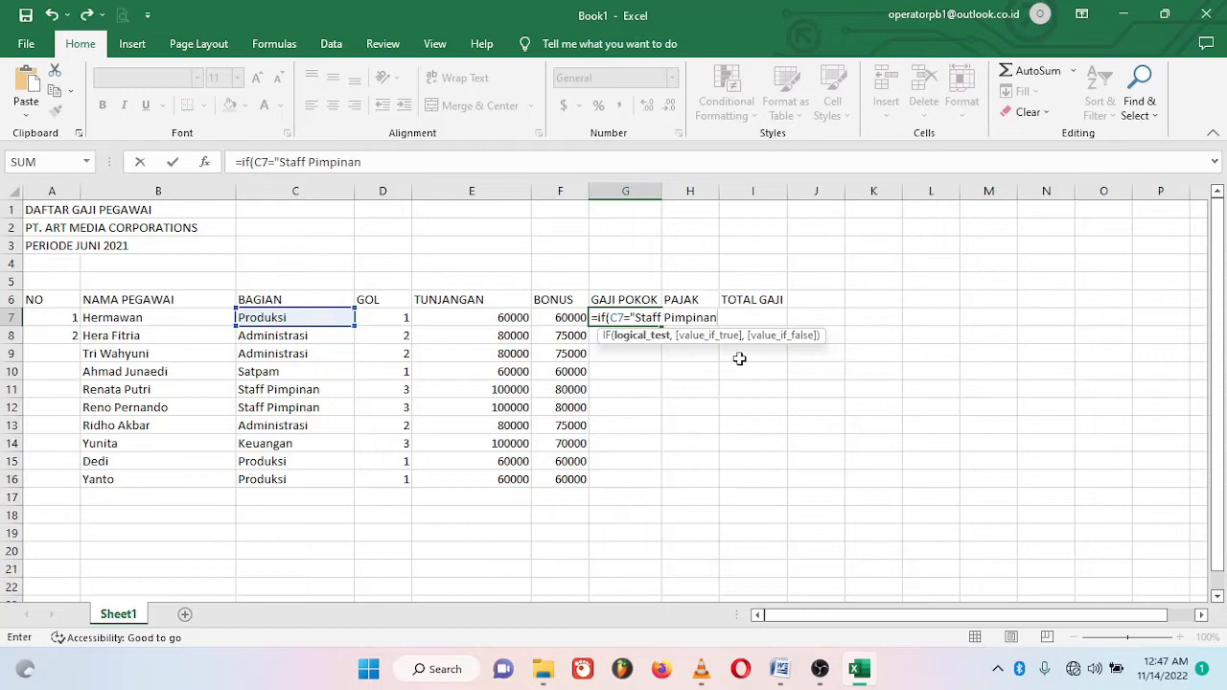
text(",)
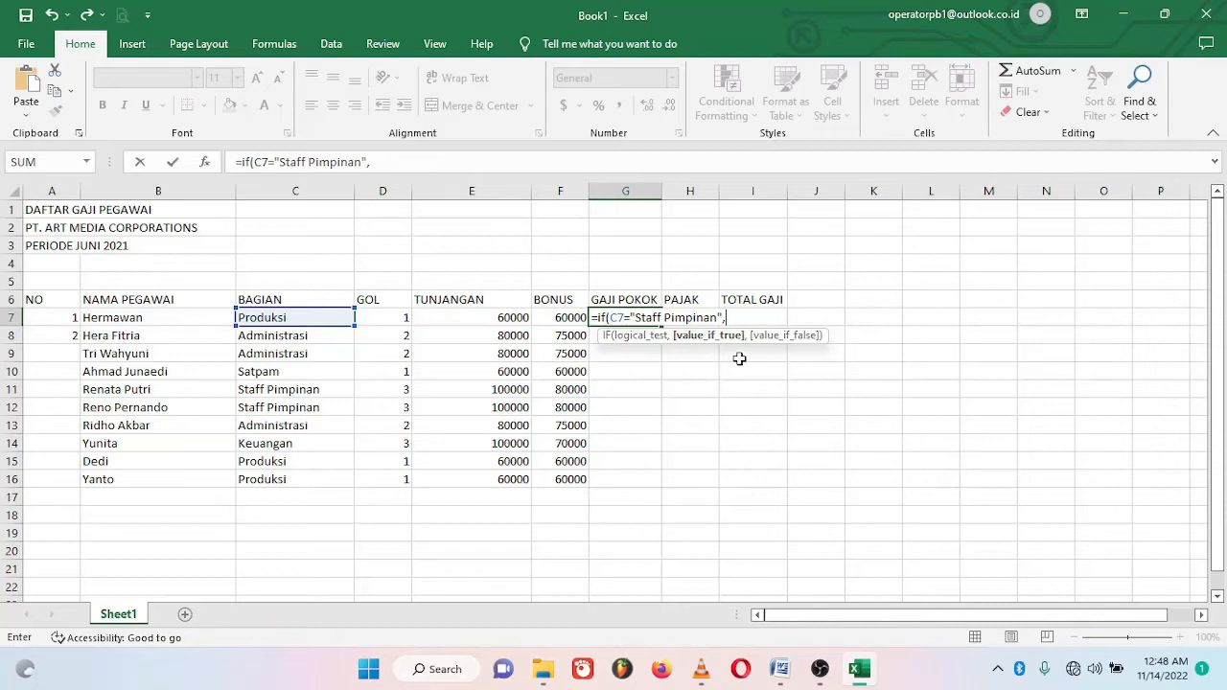
text(6000000)
text(,)
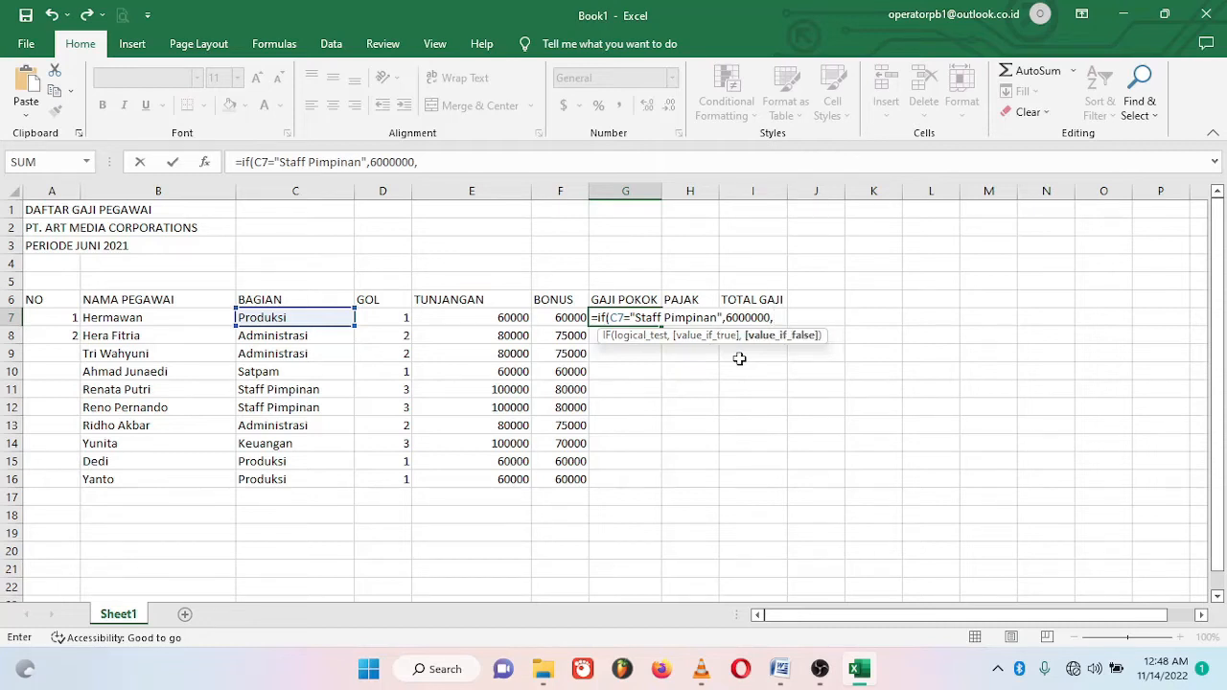
Nest a second IF in the G7 formula that returns 4500000 when C7="Administrasi", taking the amount from the Word exercise
text(if()
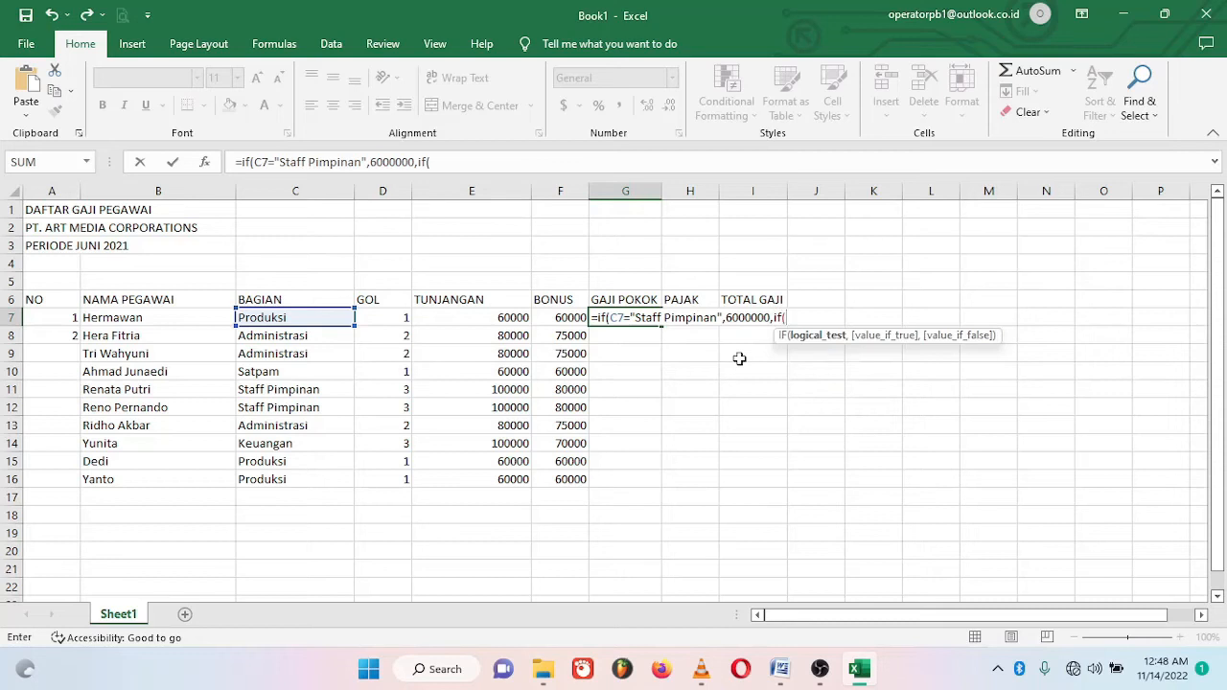
text(C7)
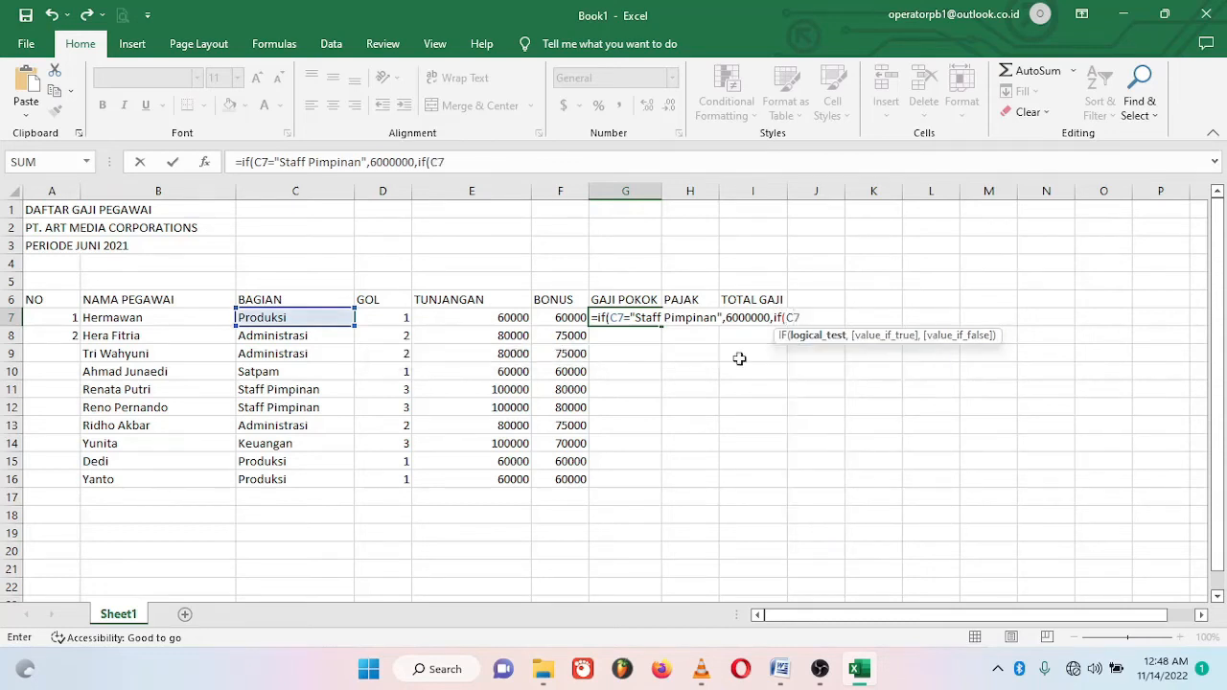
text(="Administrasi")
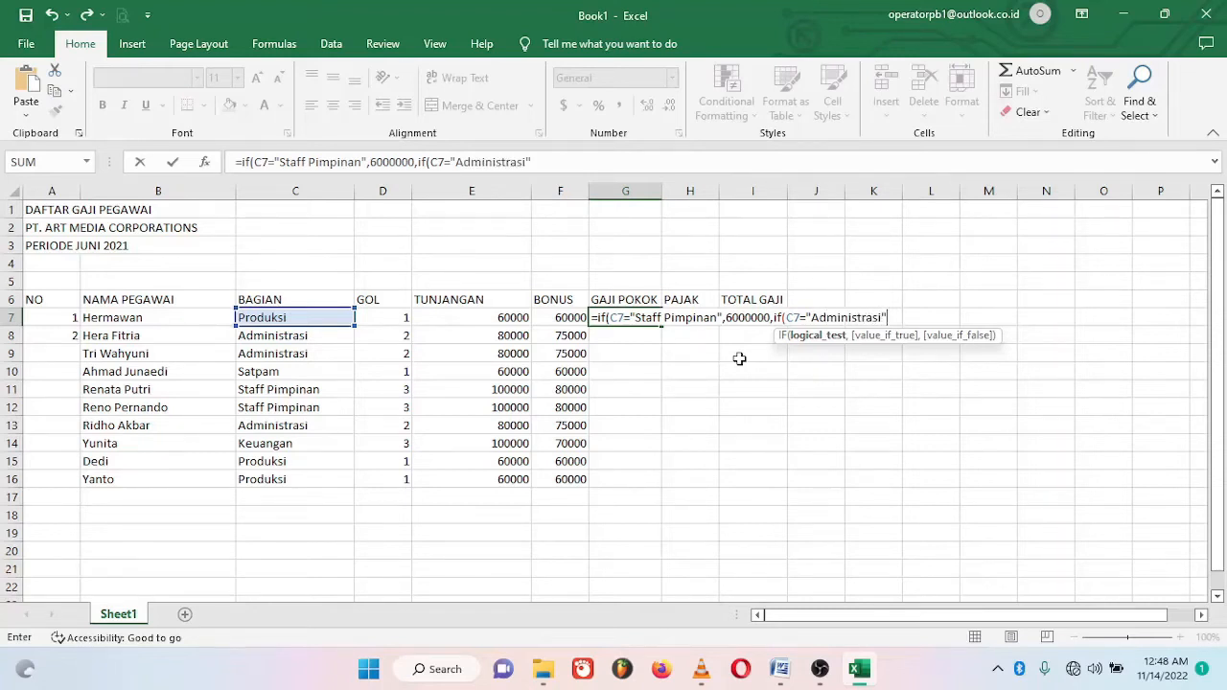
text(,)
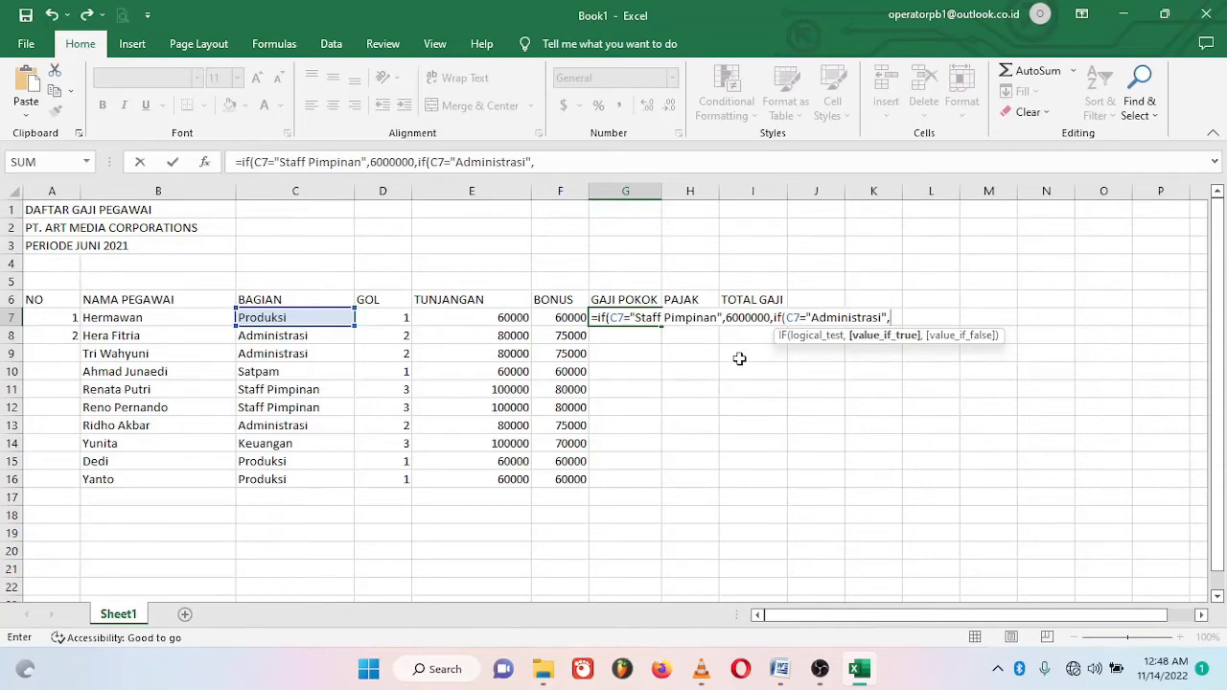
key(alt+Tab)
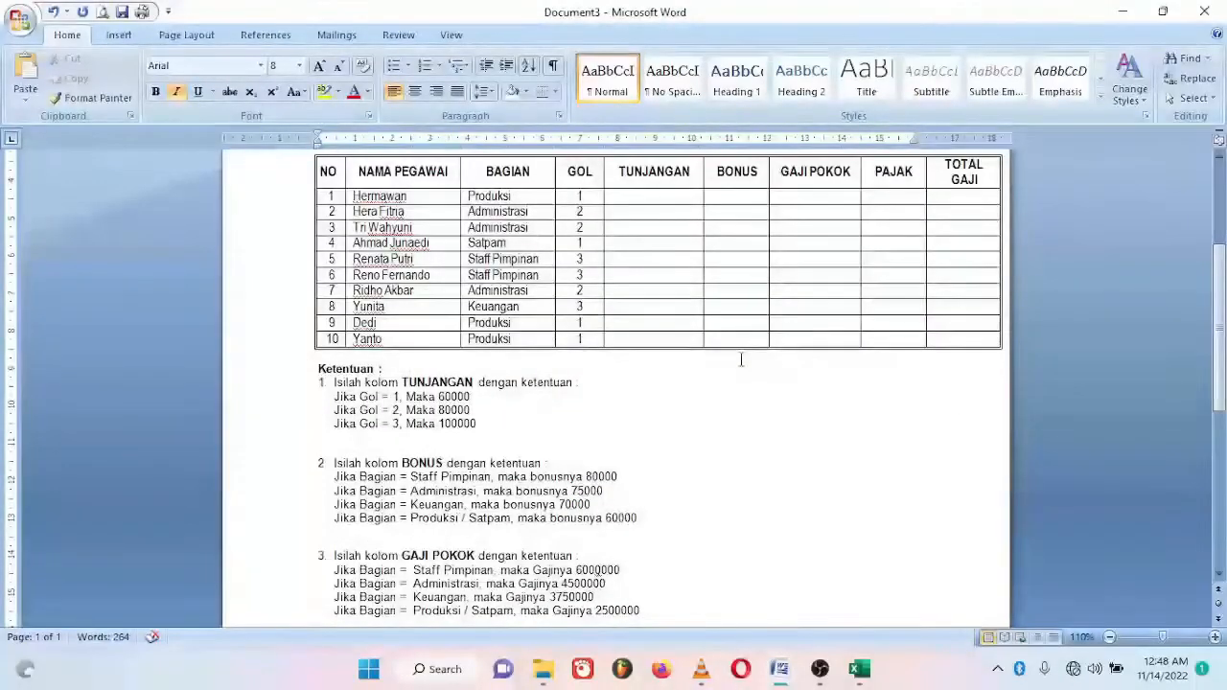
key(alt+Tab)
text(45)
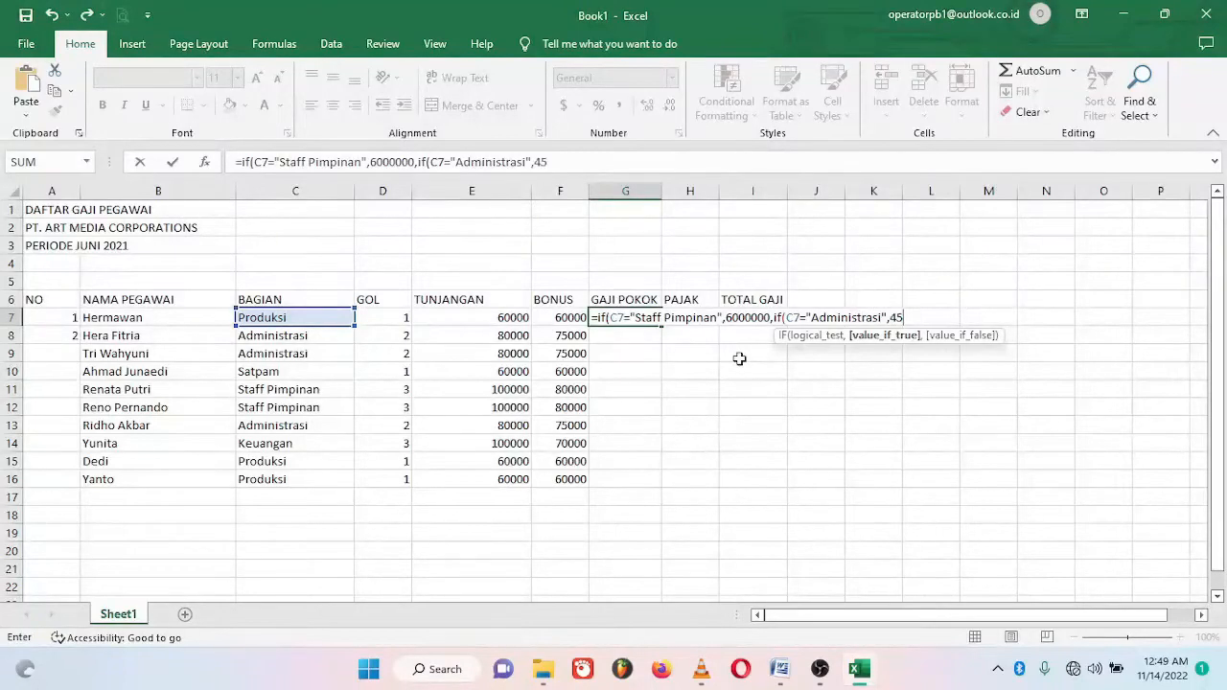
text(00000,)
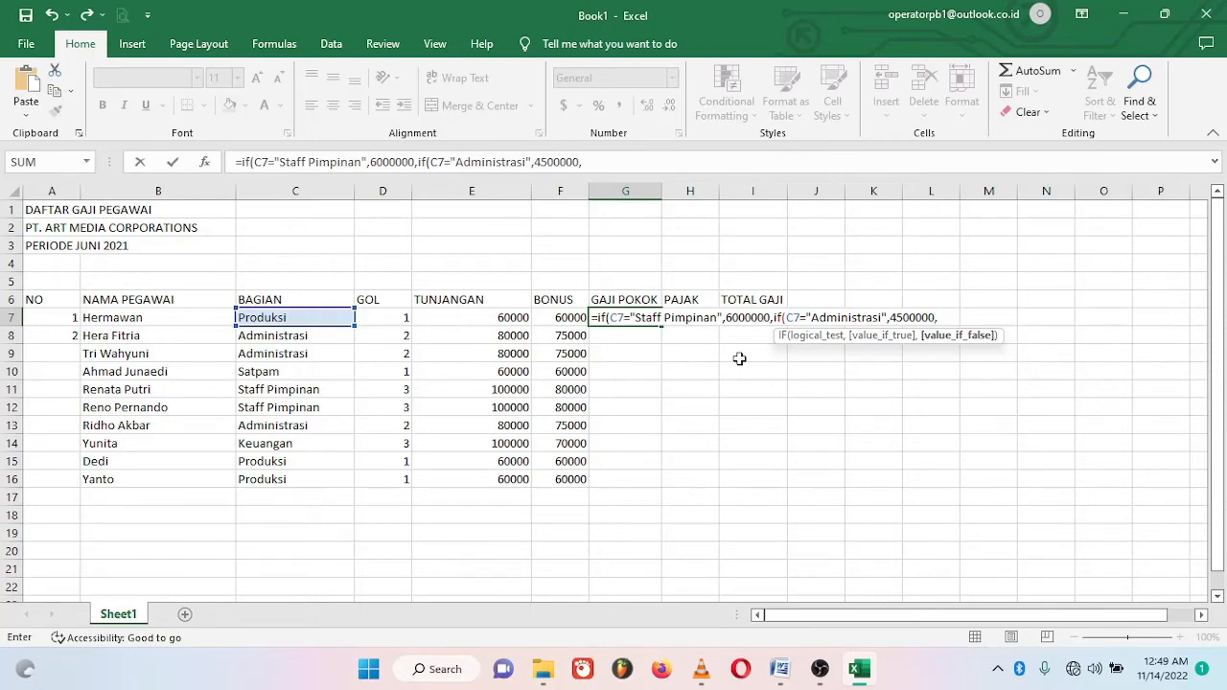
Nest a third IF in the G7 formula that returns 3750000 when C7="Keuangan"
text(if(C7)
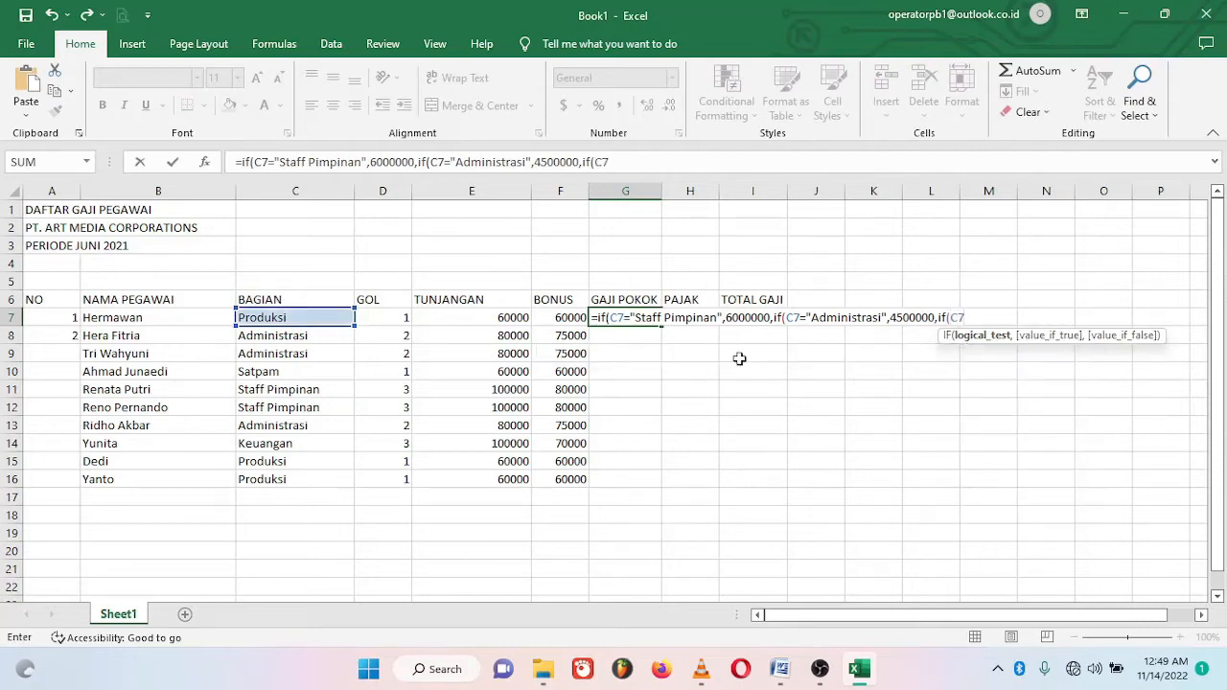
text(="Keuangan")
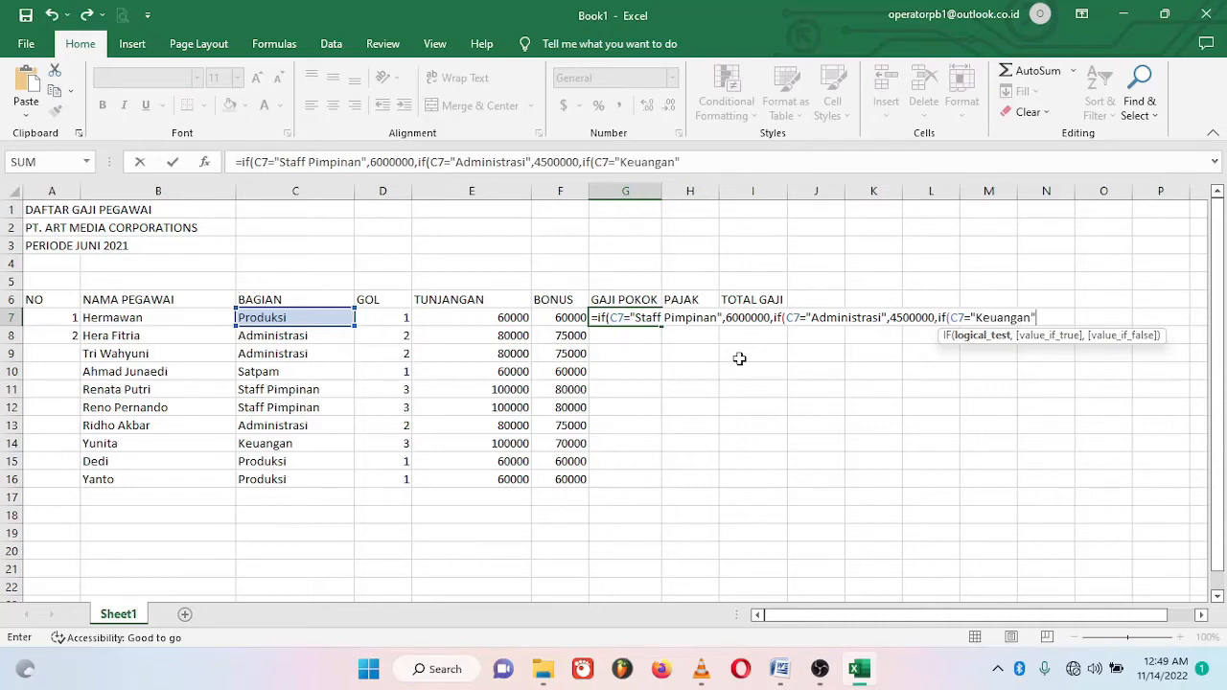
text(,)
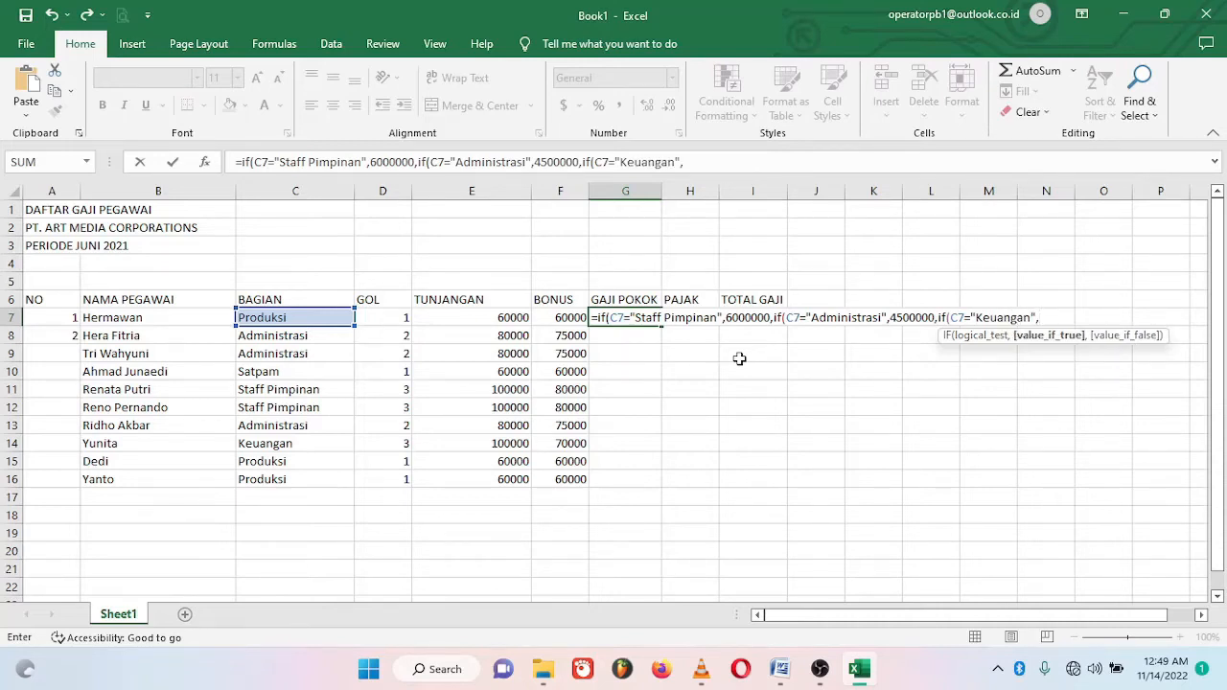
text(3750000,)
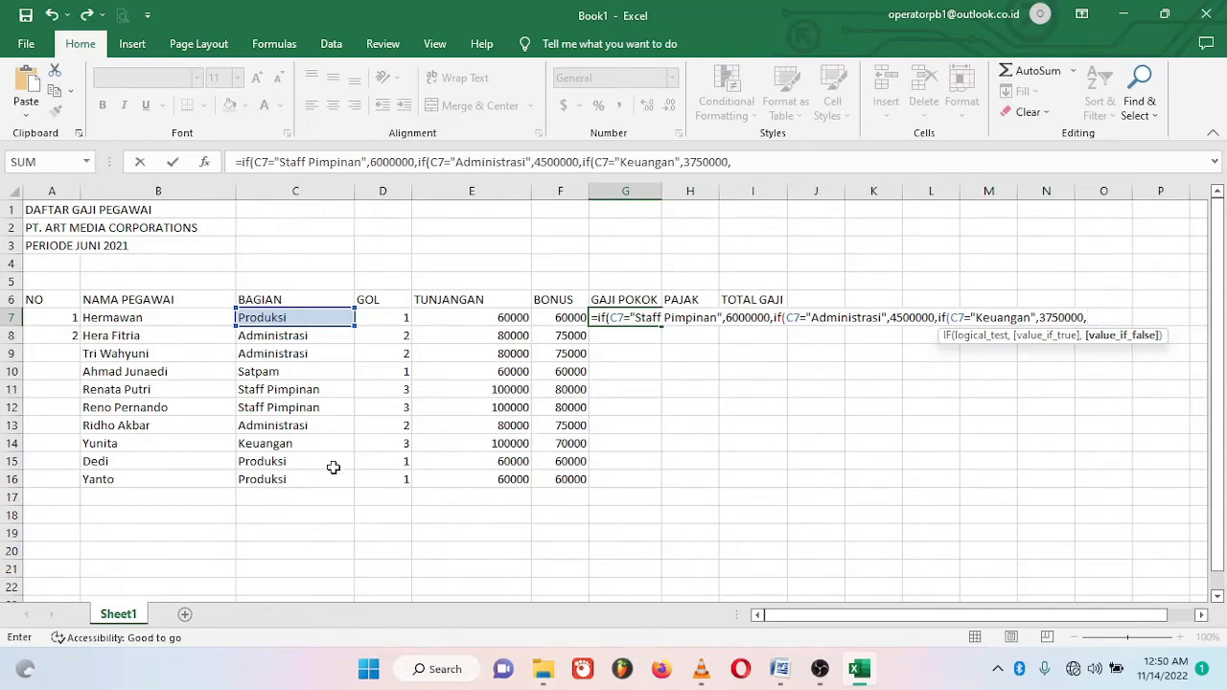
Complete the G7 formula with 2500000 as the value for all other departments, and fill it down through G16
click(1099, 317)
text(250000)
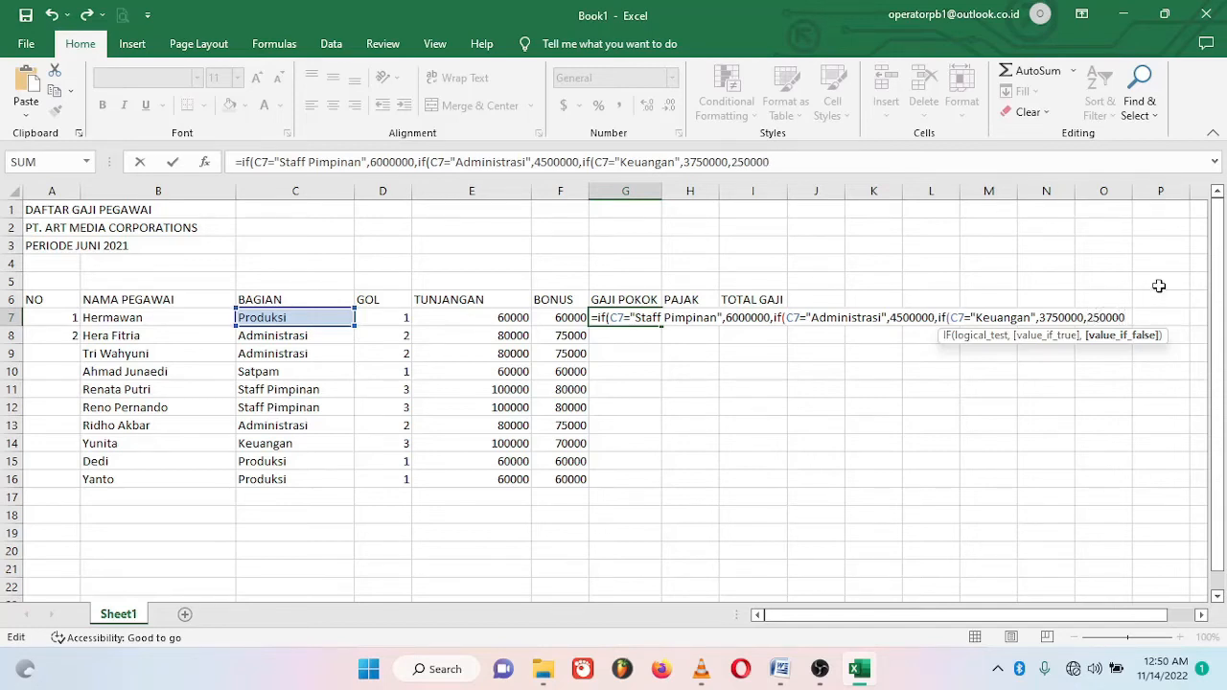
text(0)
text()))
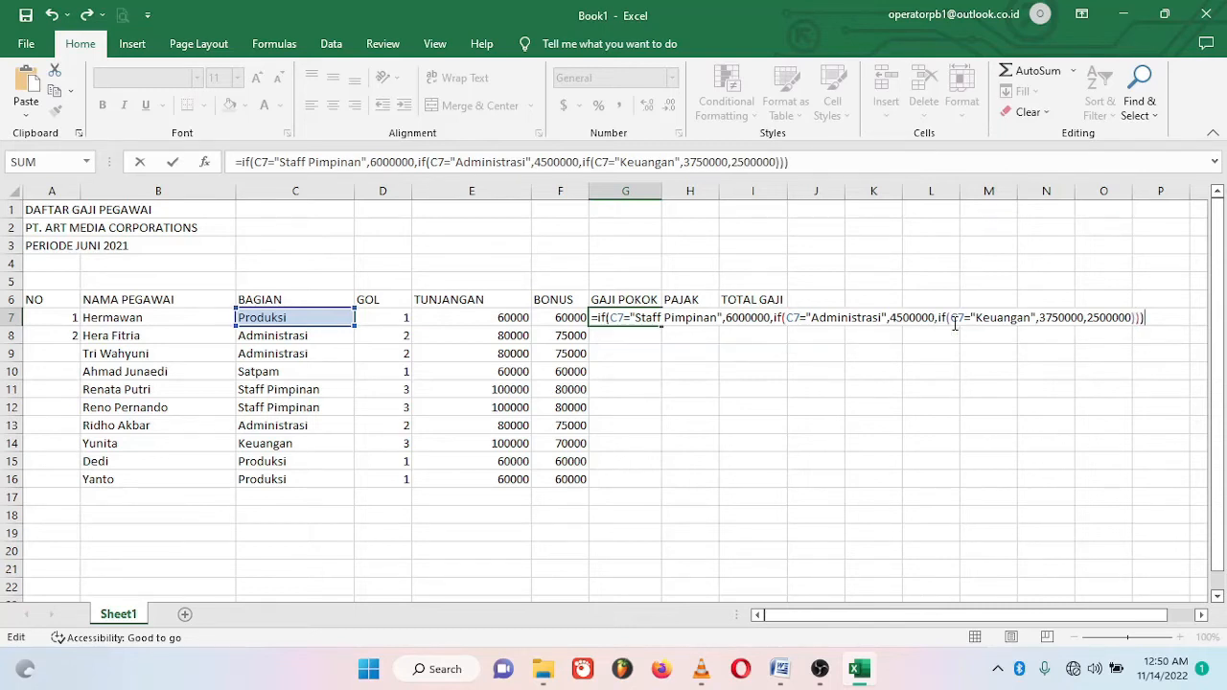
key(Return)
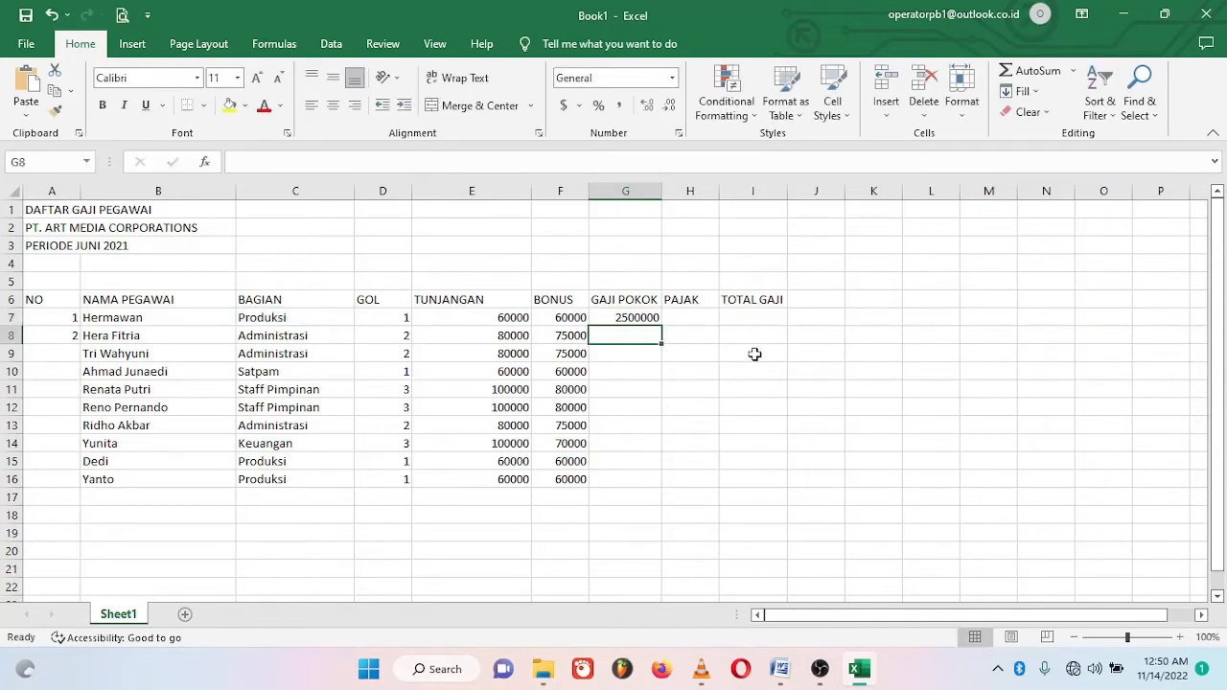
click(637, 318)
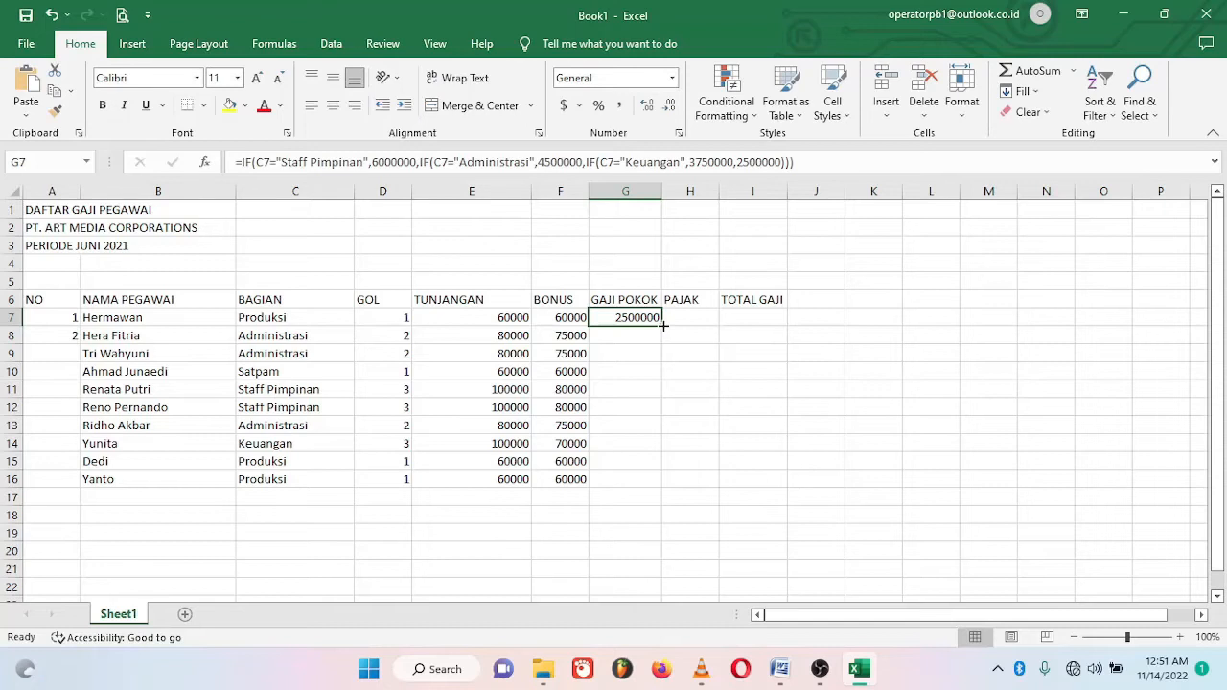
double_click(663, 326)
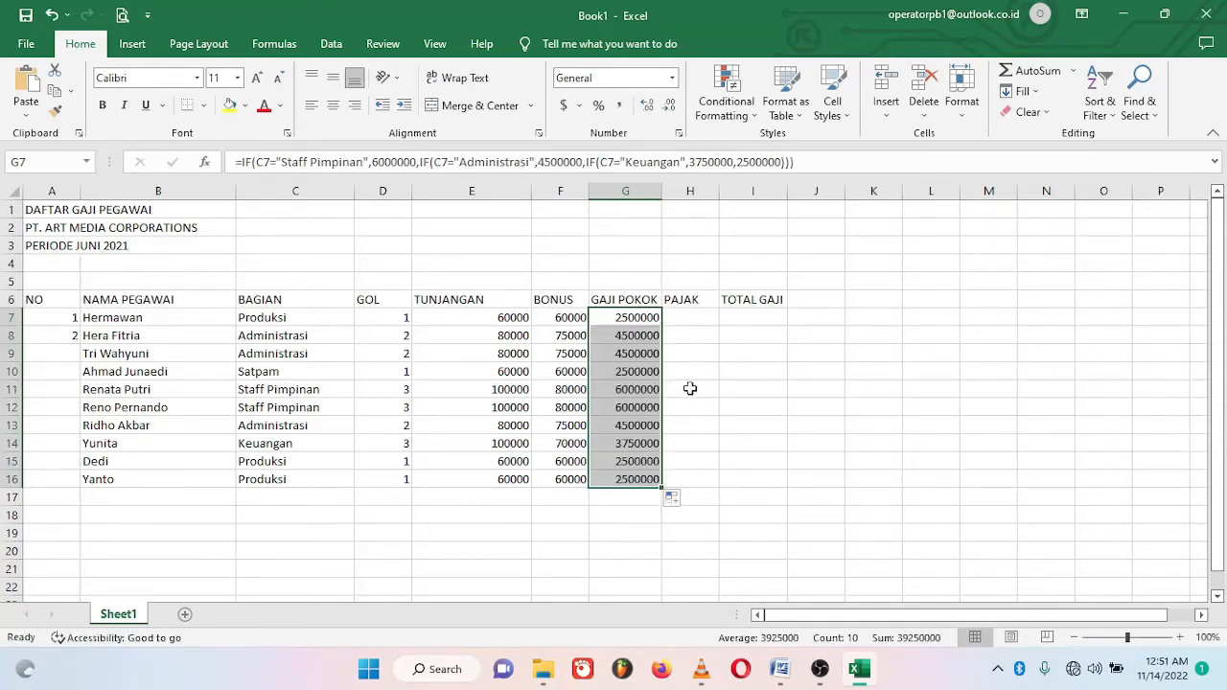
Consult the PAJAK rules in Word and start the H7 formula with an IF that returns 15%*G7 when G7>=5000000
click(692, 318)
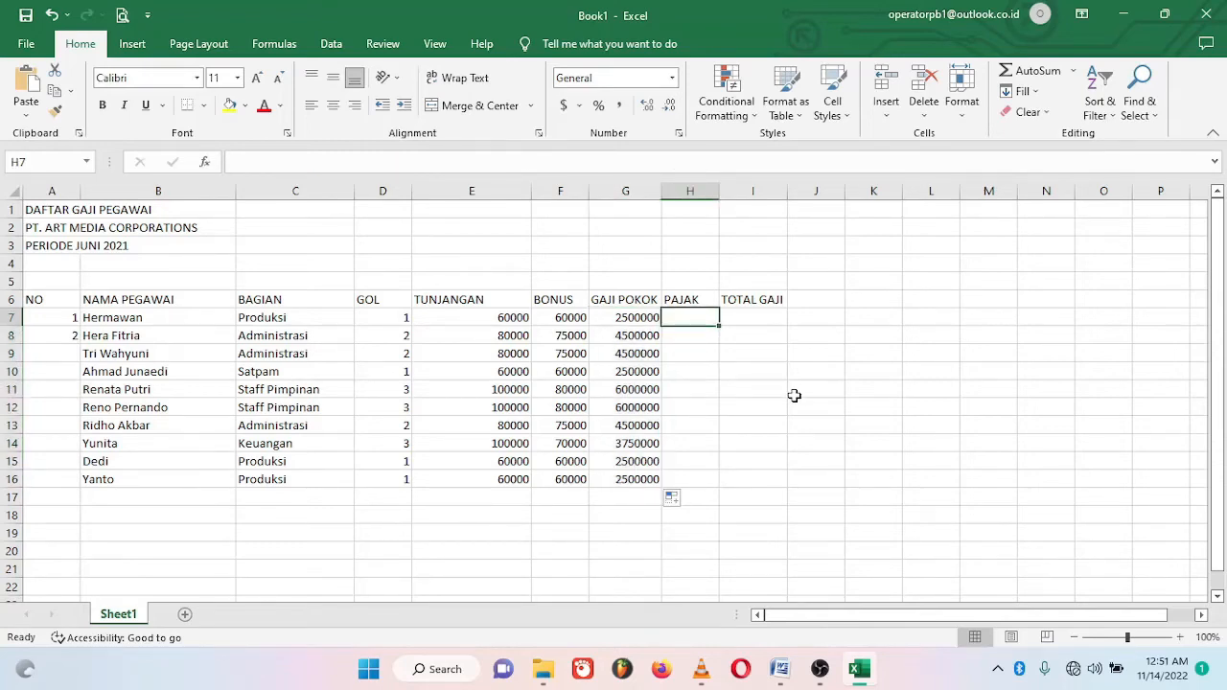
key(alt+Tab)
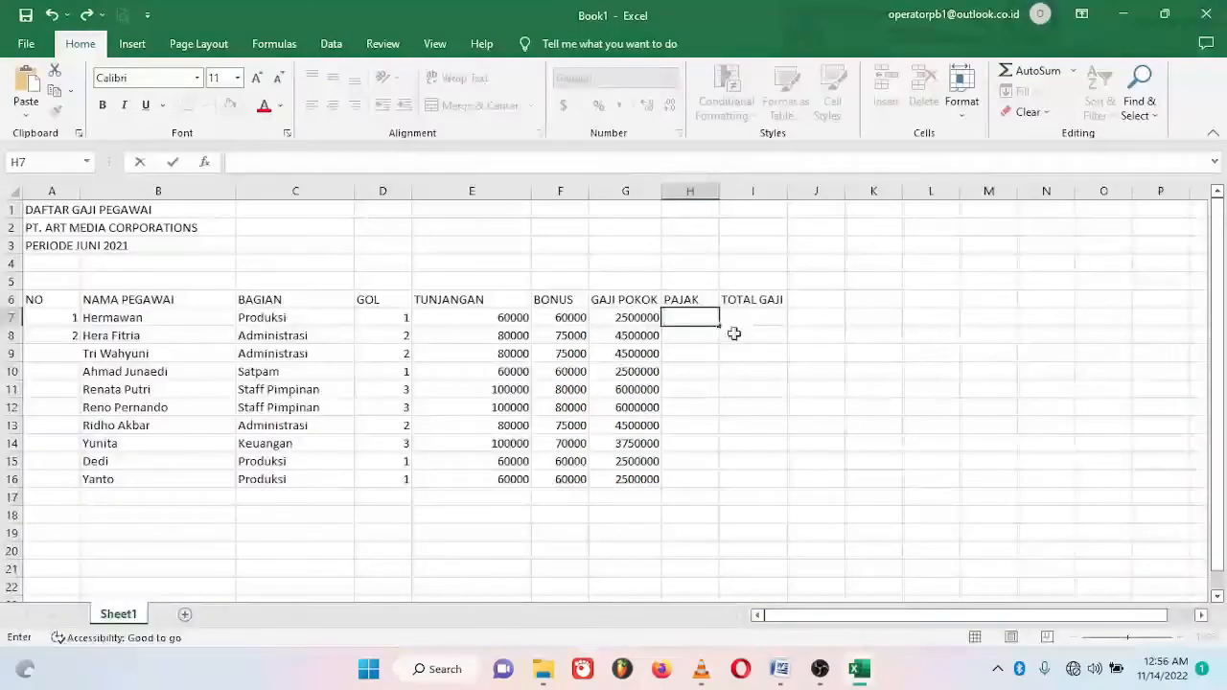
key(Escape)
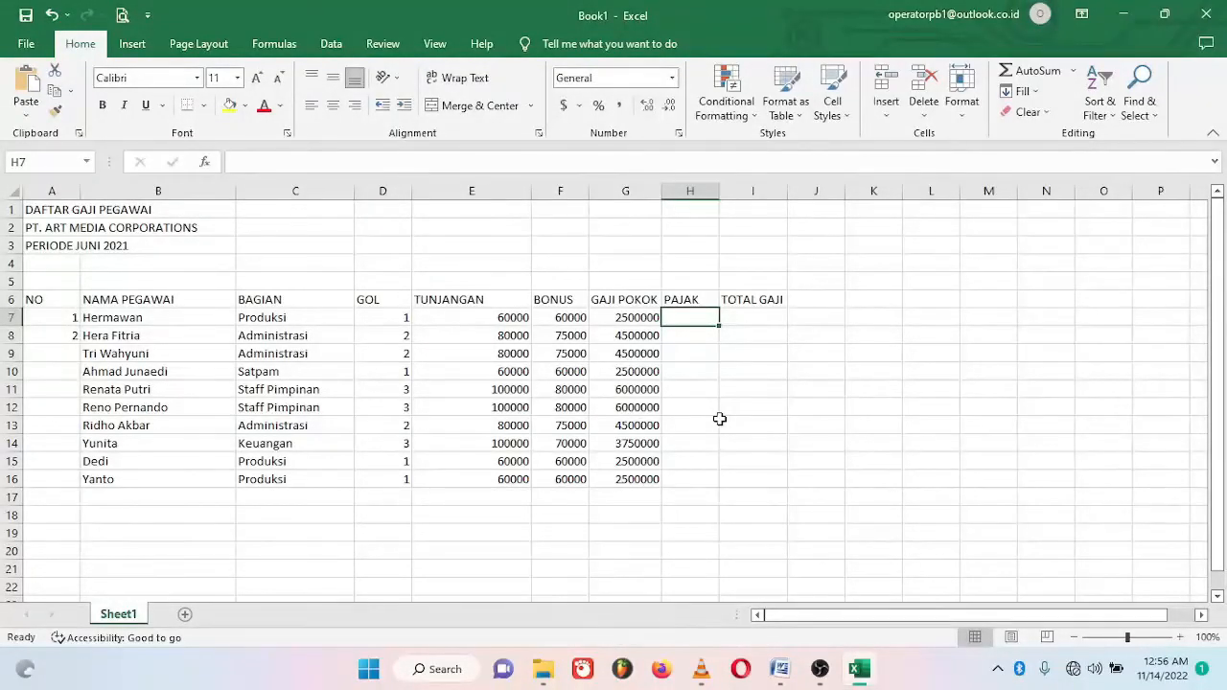
text(=if)
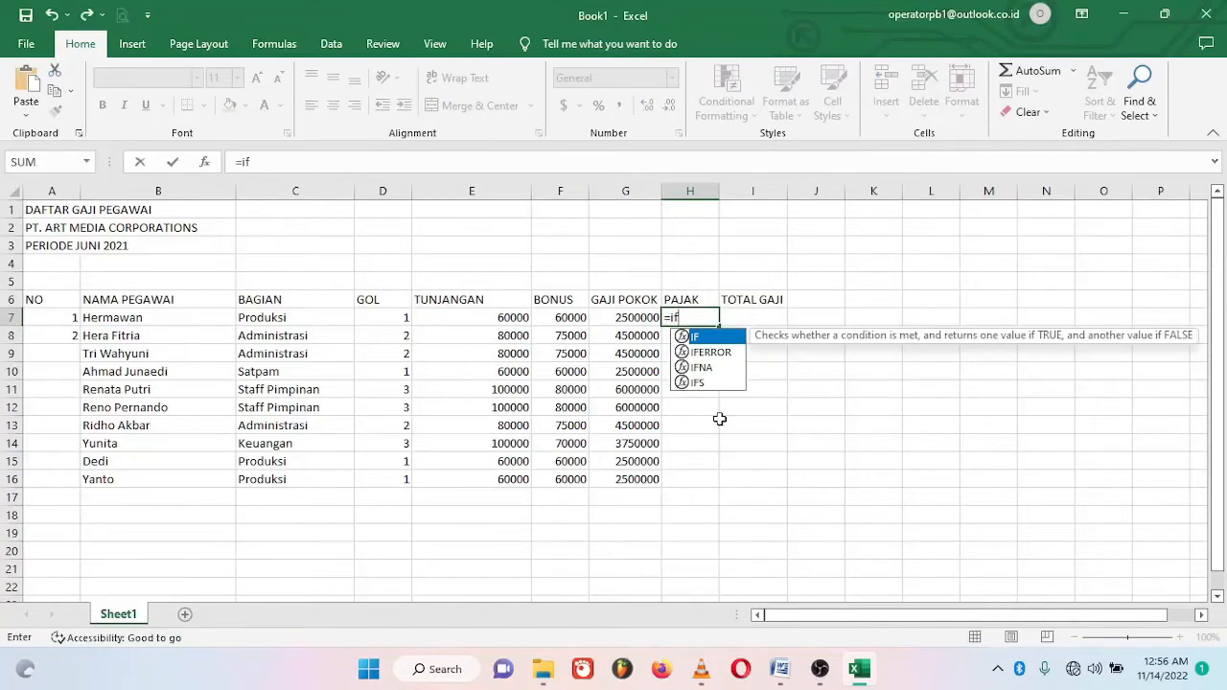
text((G7)
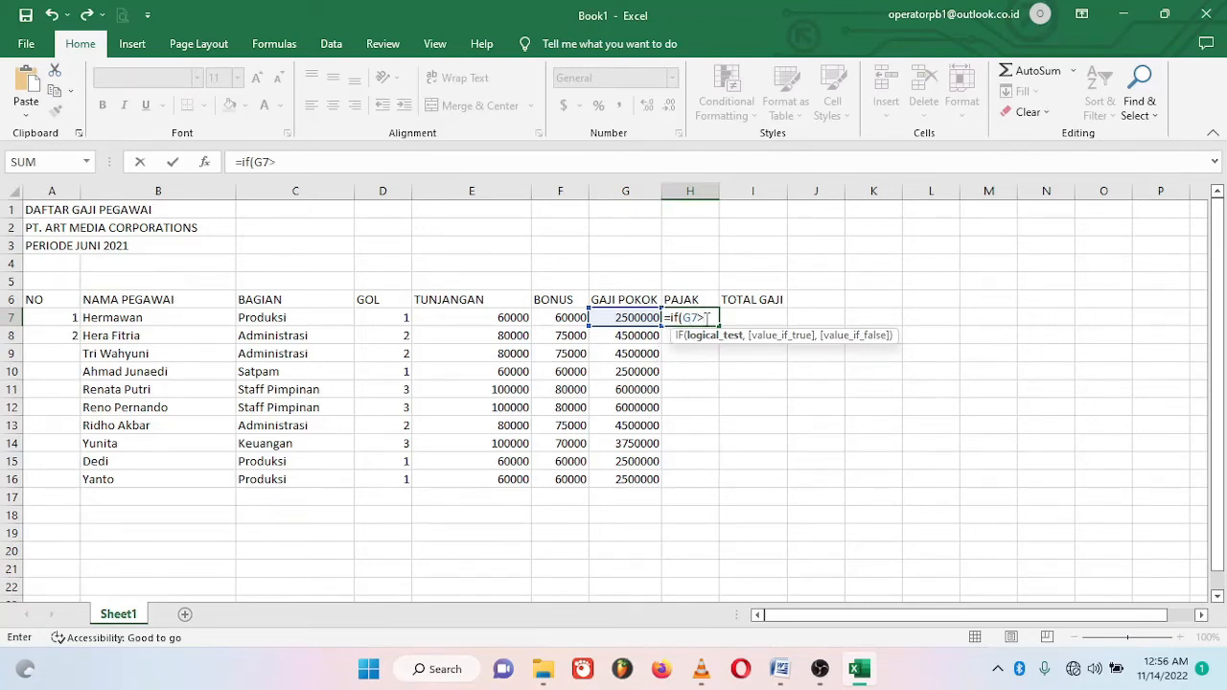
text(>=5000000)
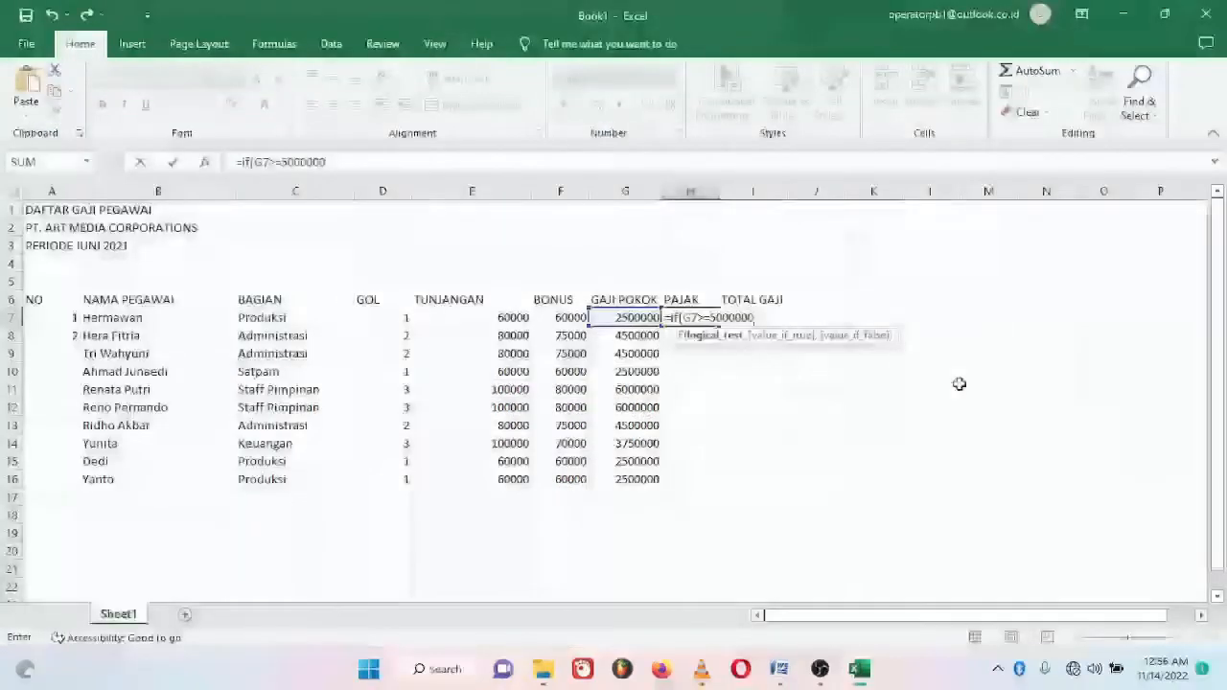
text(,)
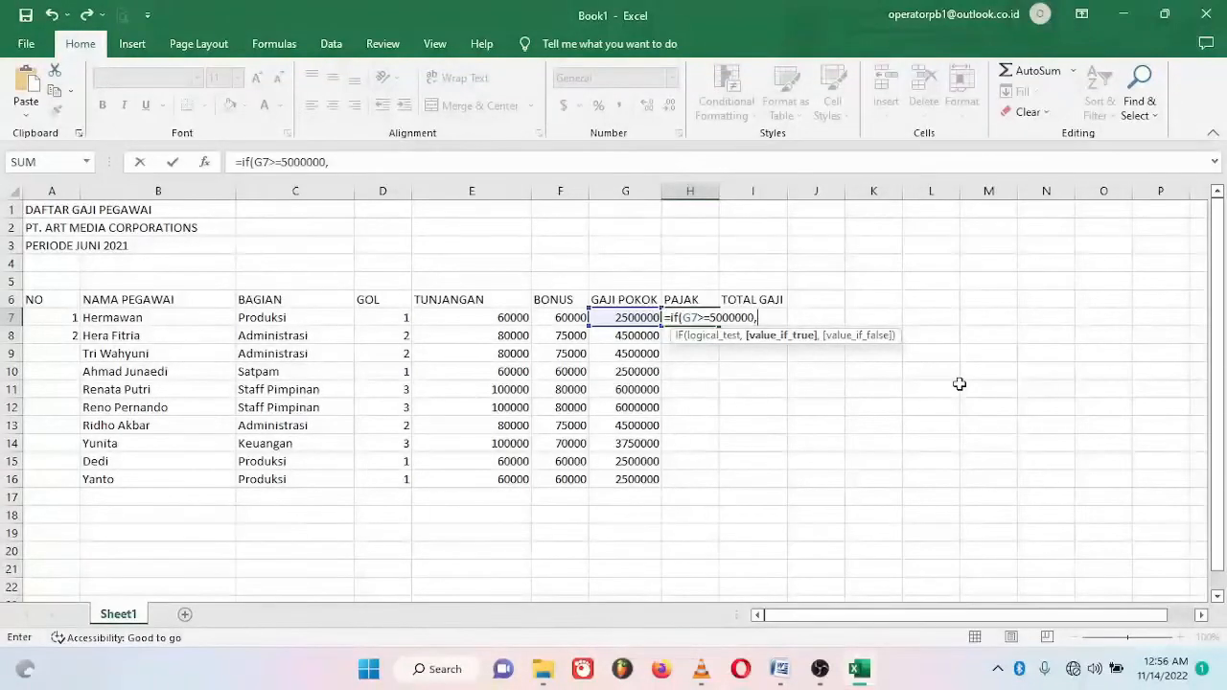
text(15%*)
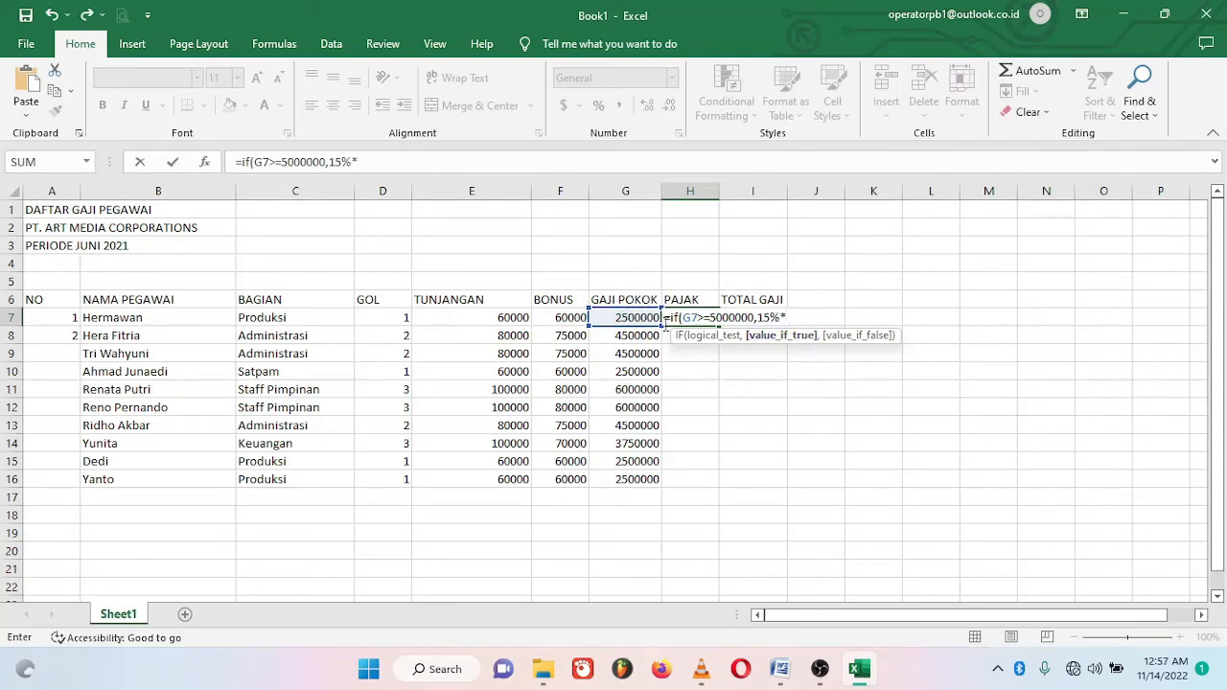
text(G7)
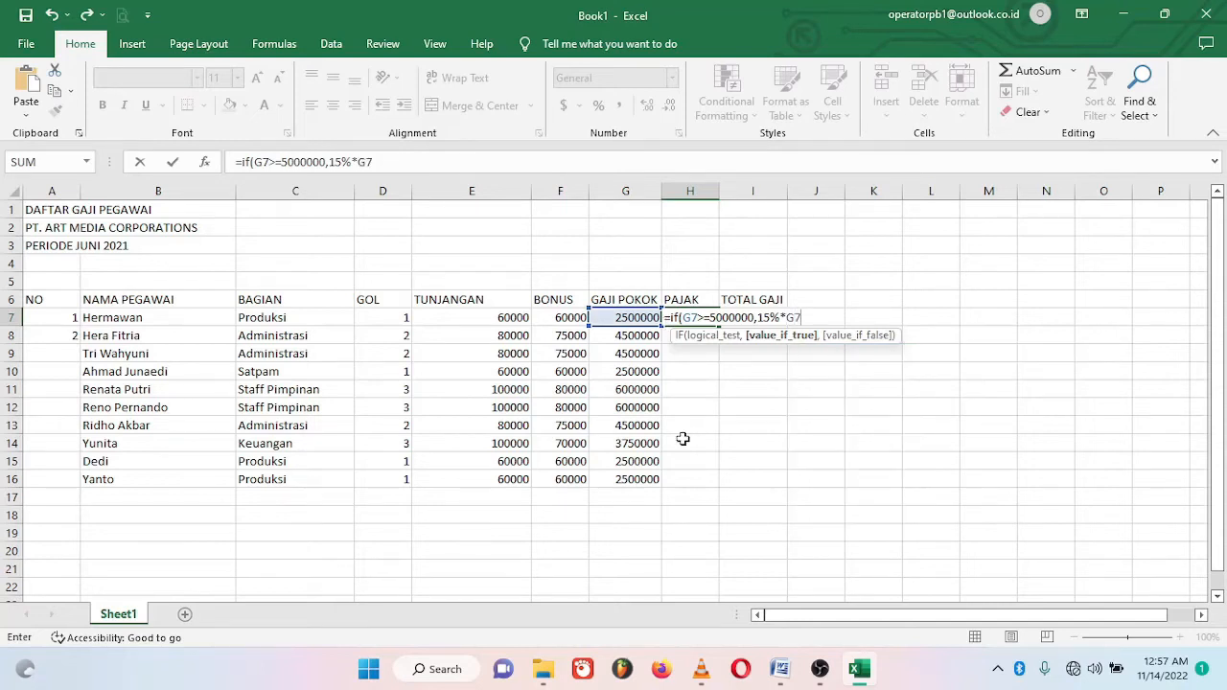
text(,)
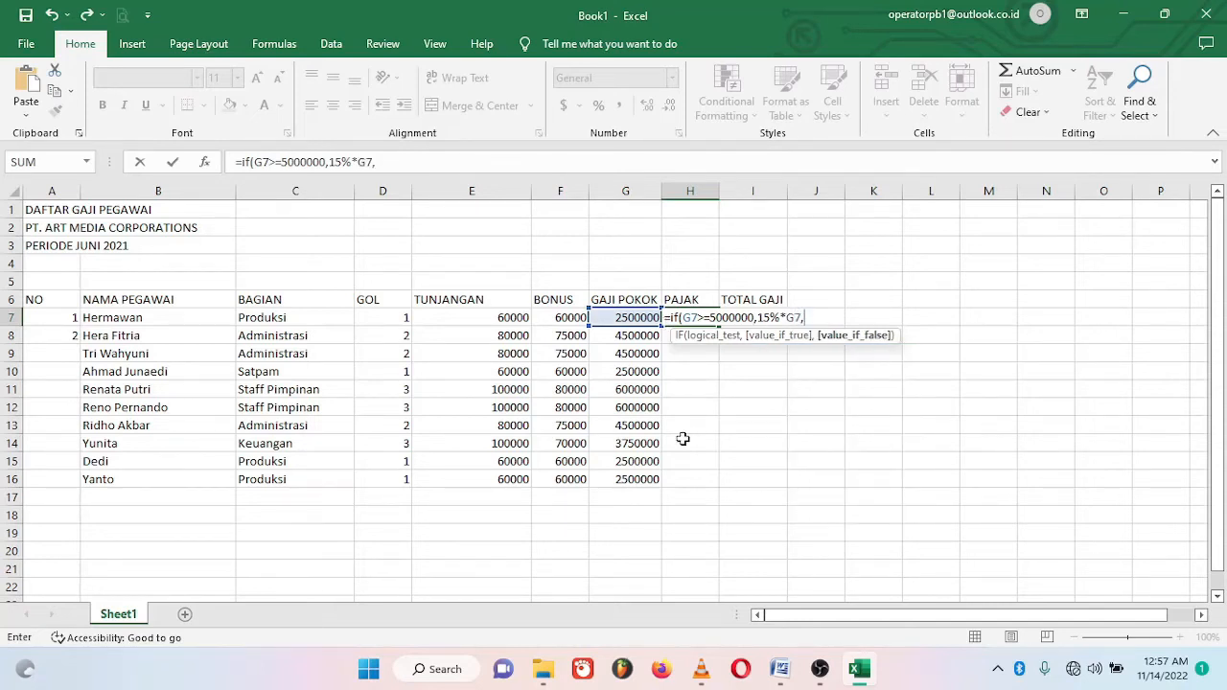
Nest a second IF in the H7 formula that returns 10%*G7 when G7>=3500000
text(if()
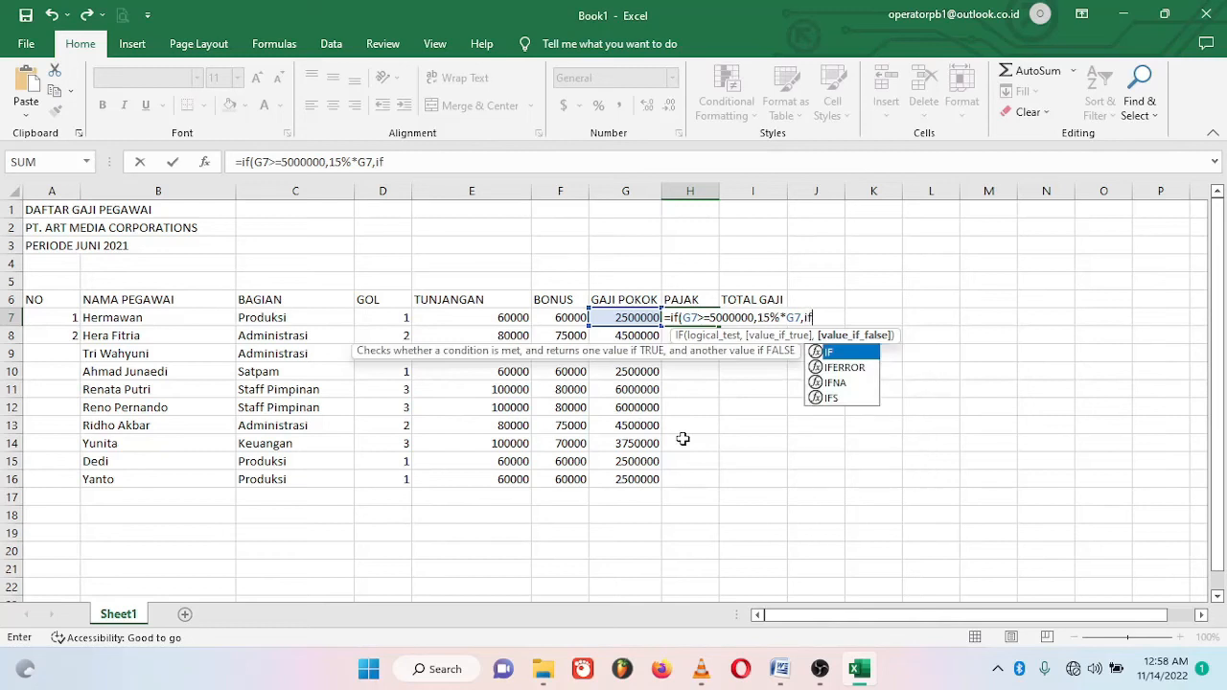
text(G)
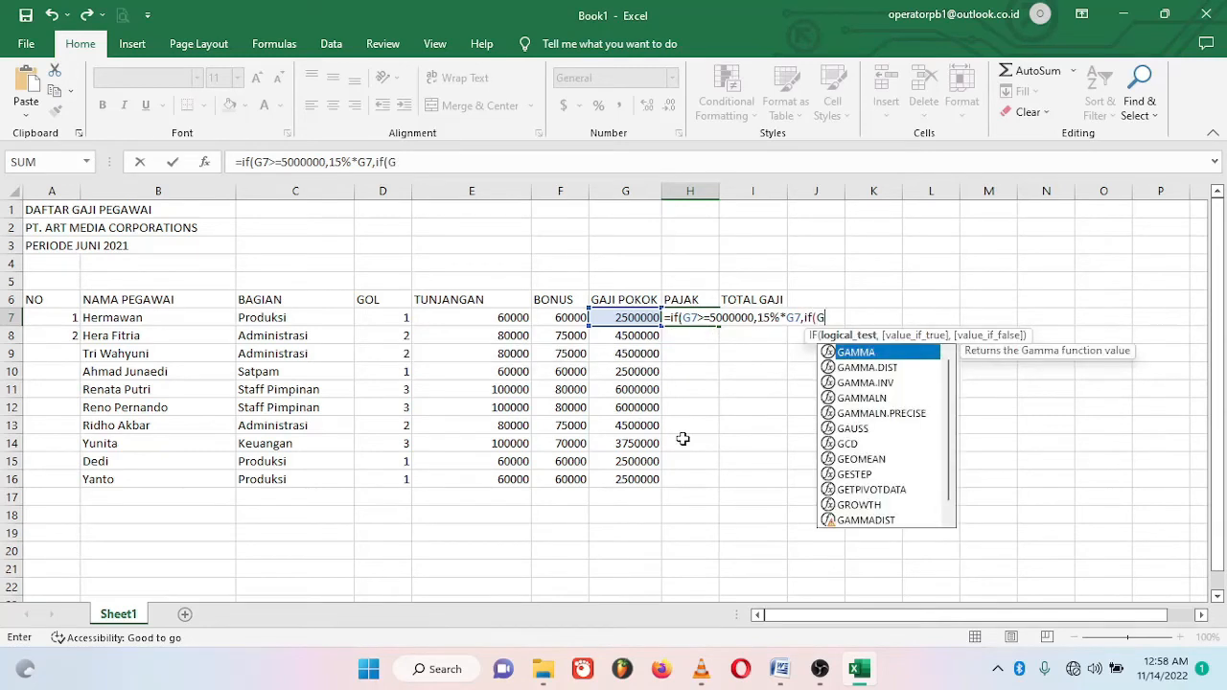
text(7)
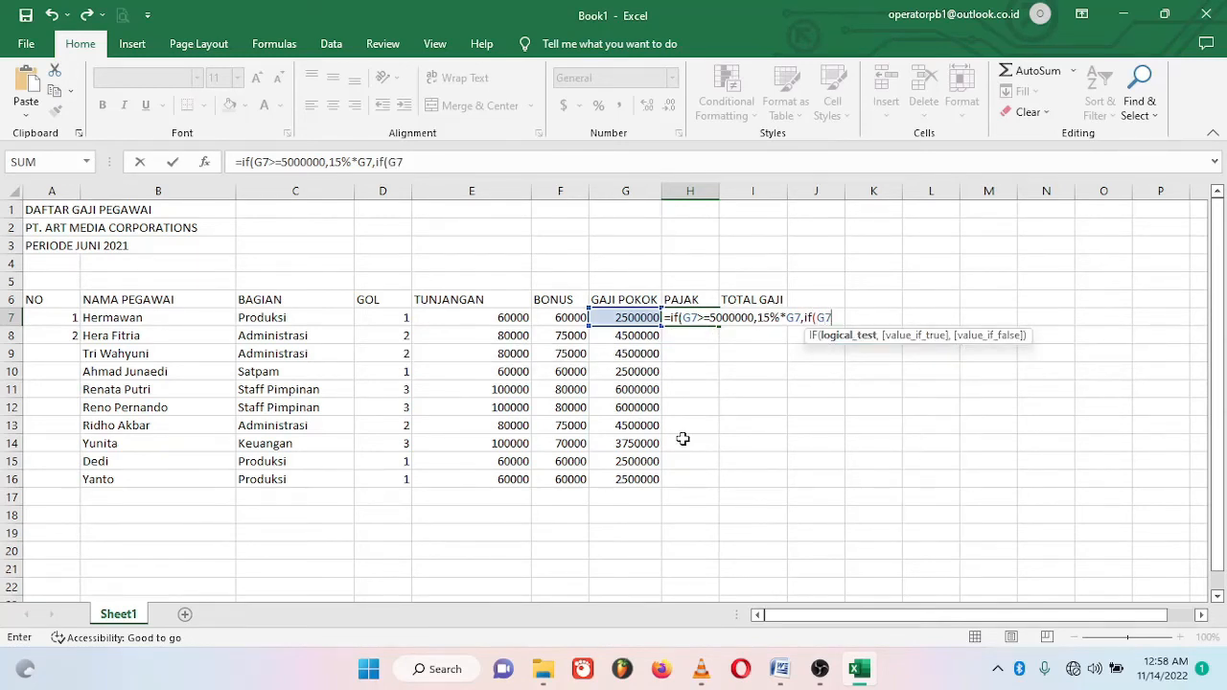
text(>=3500000,)
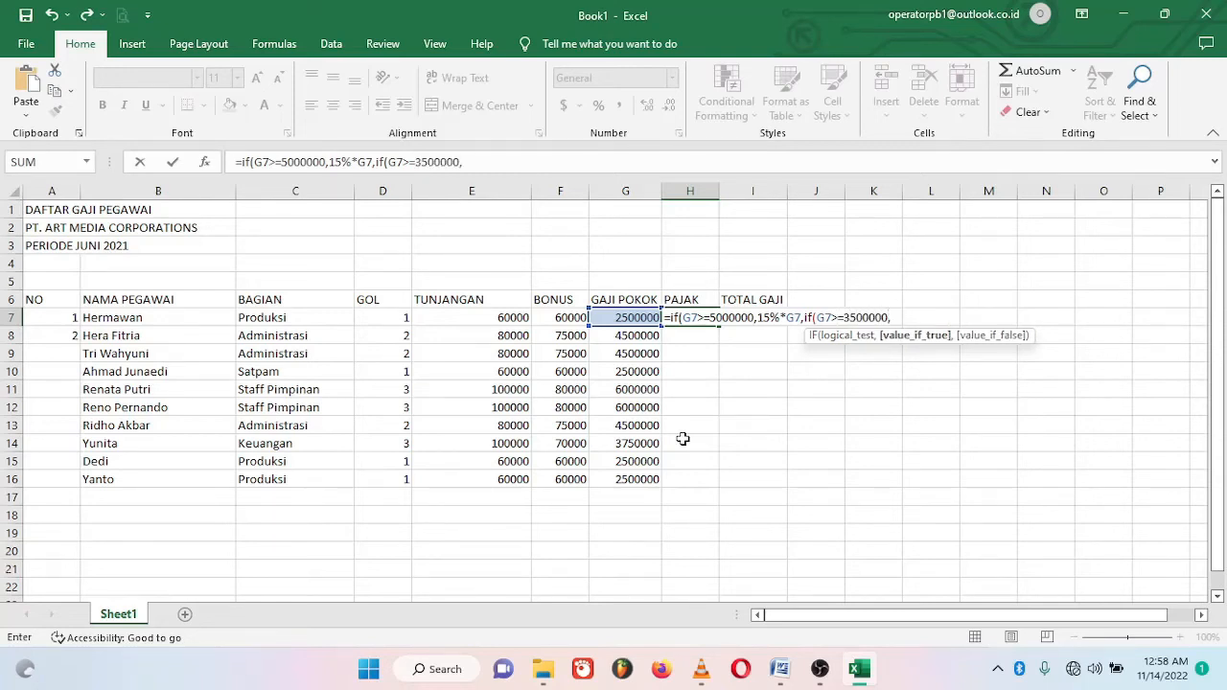
text(10%*G7)
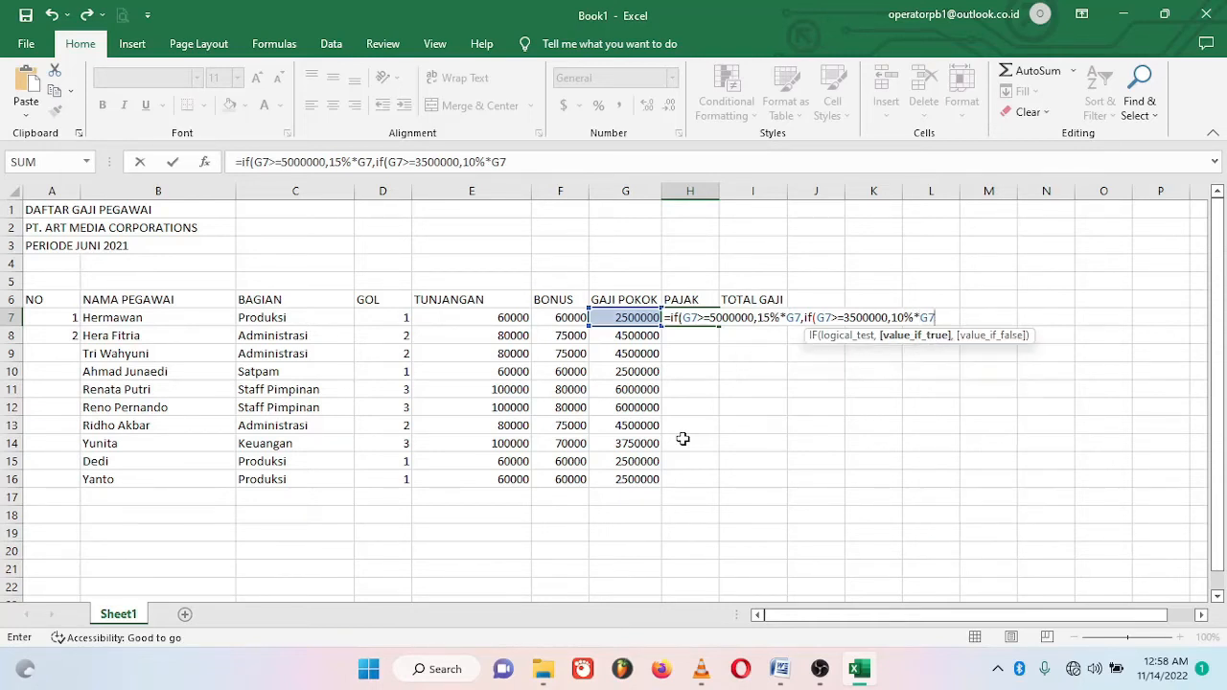
text(,)
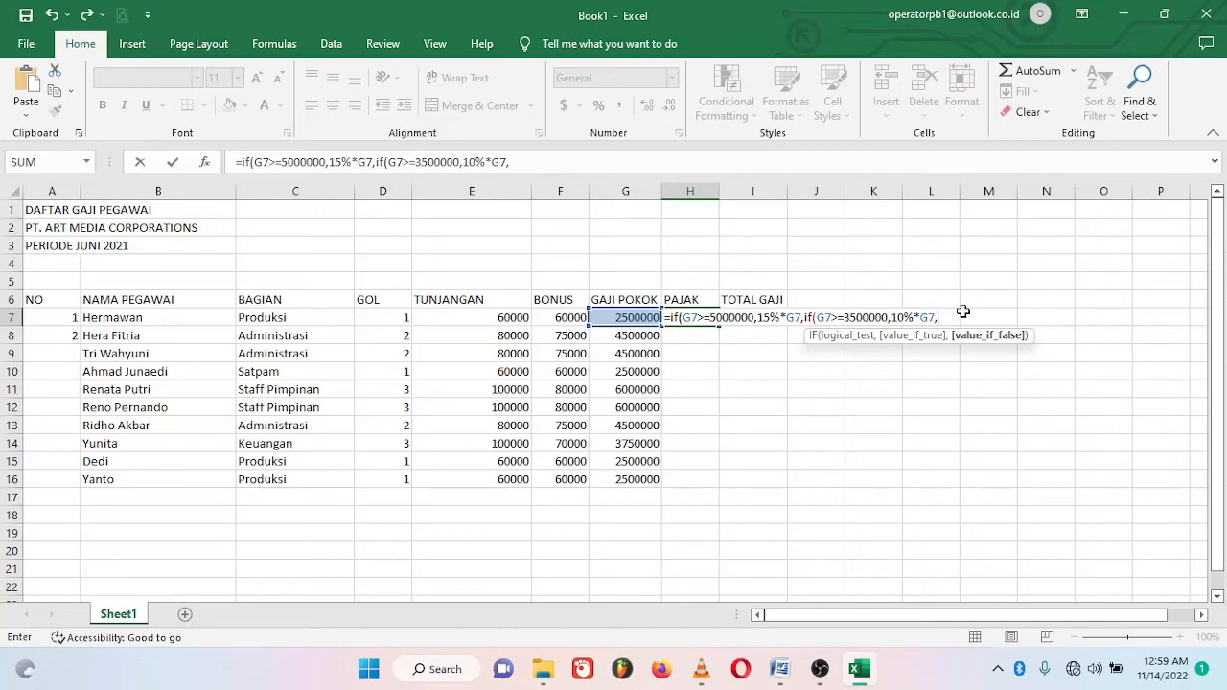
Complete the H7 formula with 5%*G7 as the value for all lower salaries, and fill it down through H16
text(5%*G7)
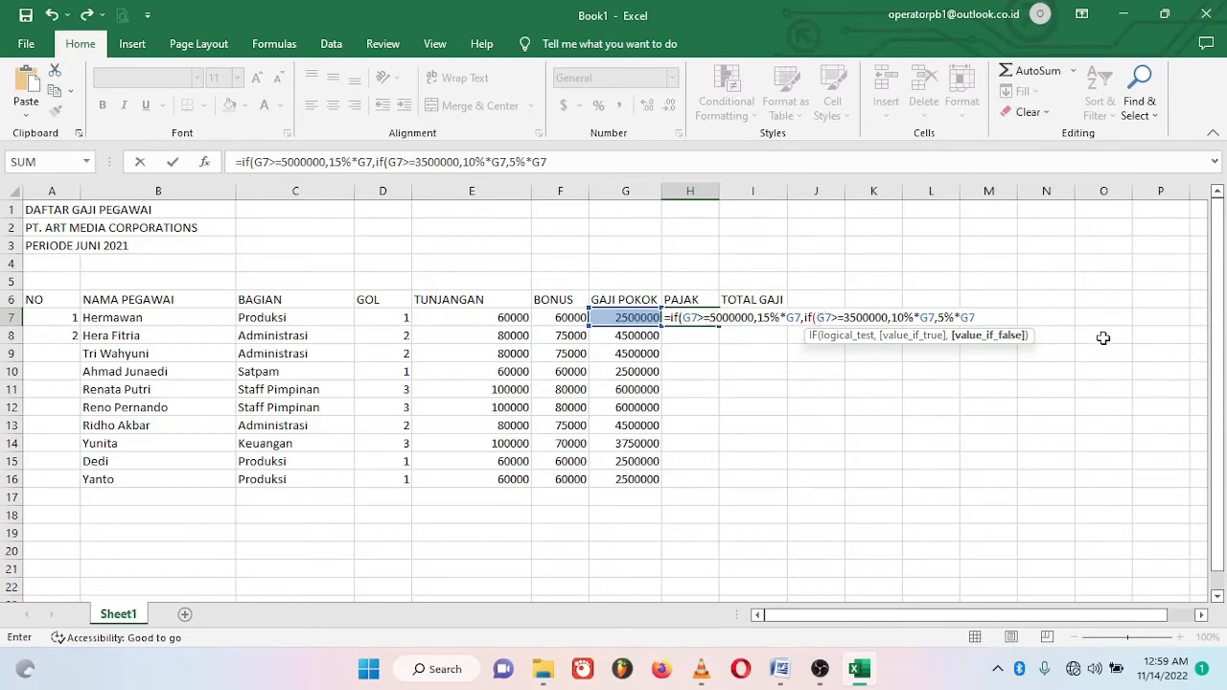
text()))
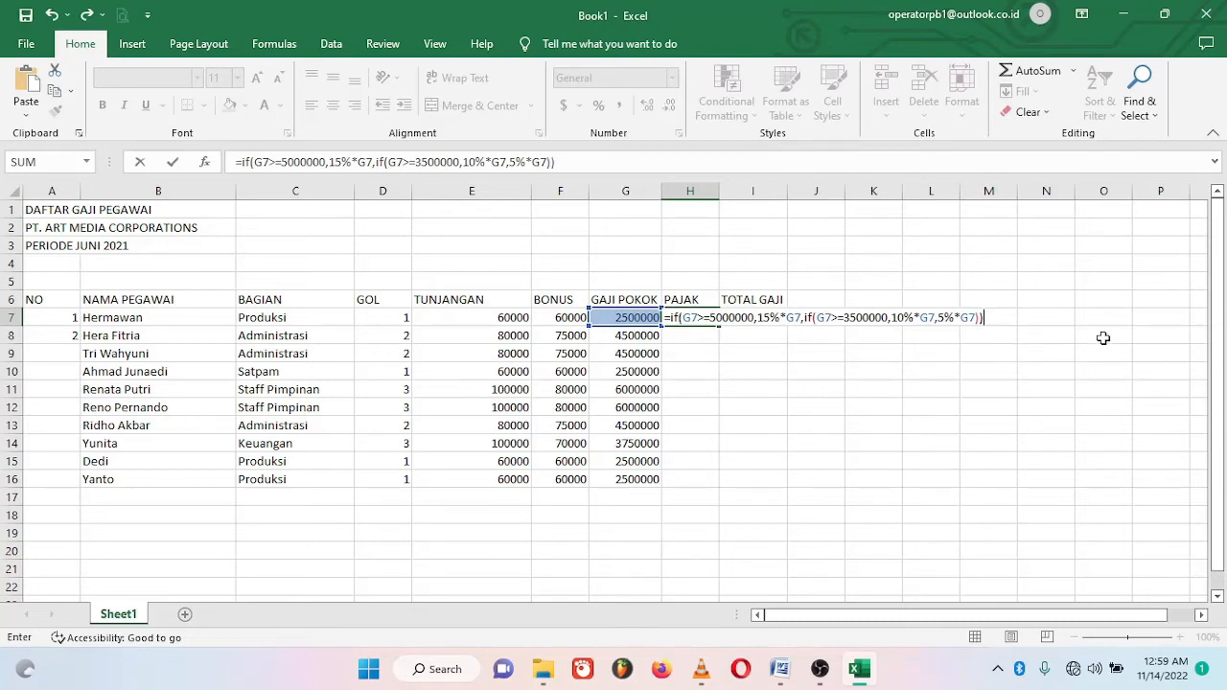
key(Return)
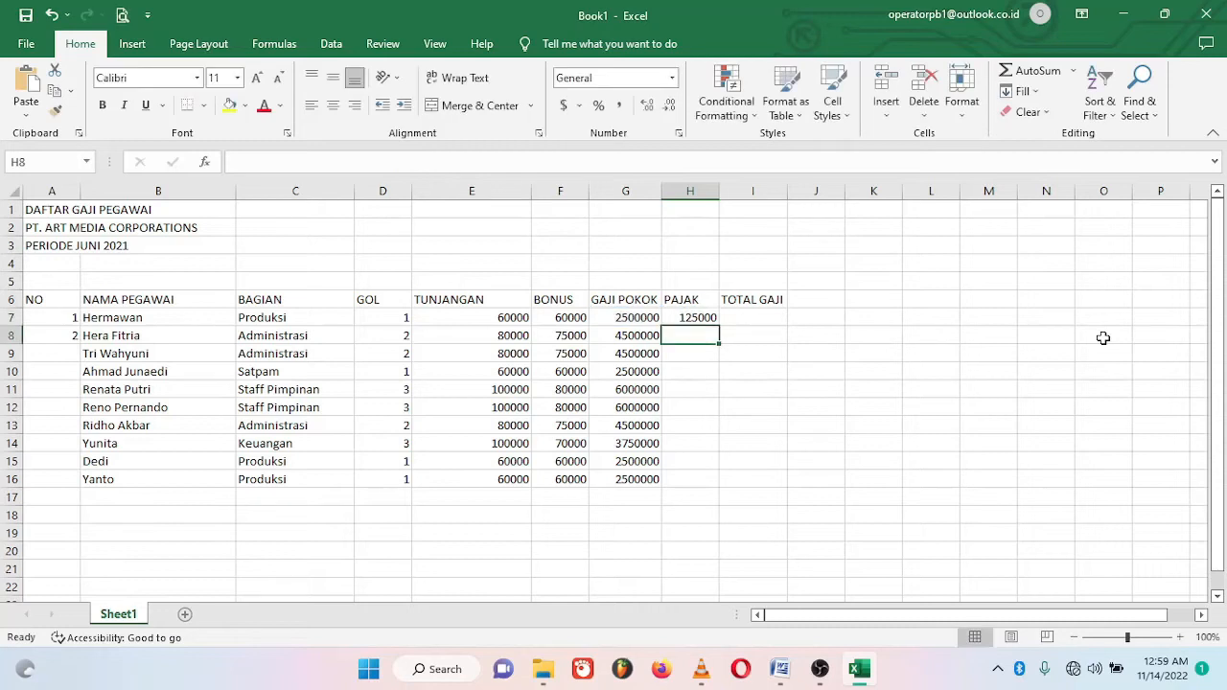
click(697, 317)
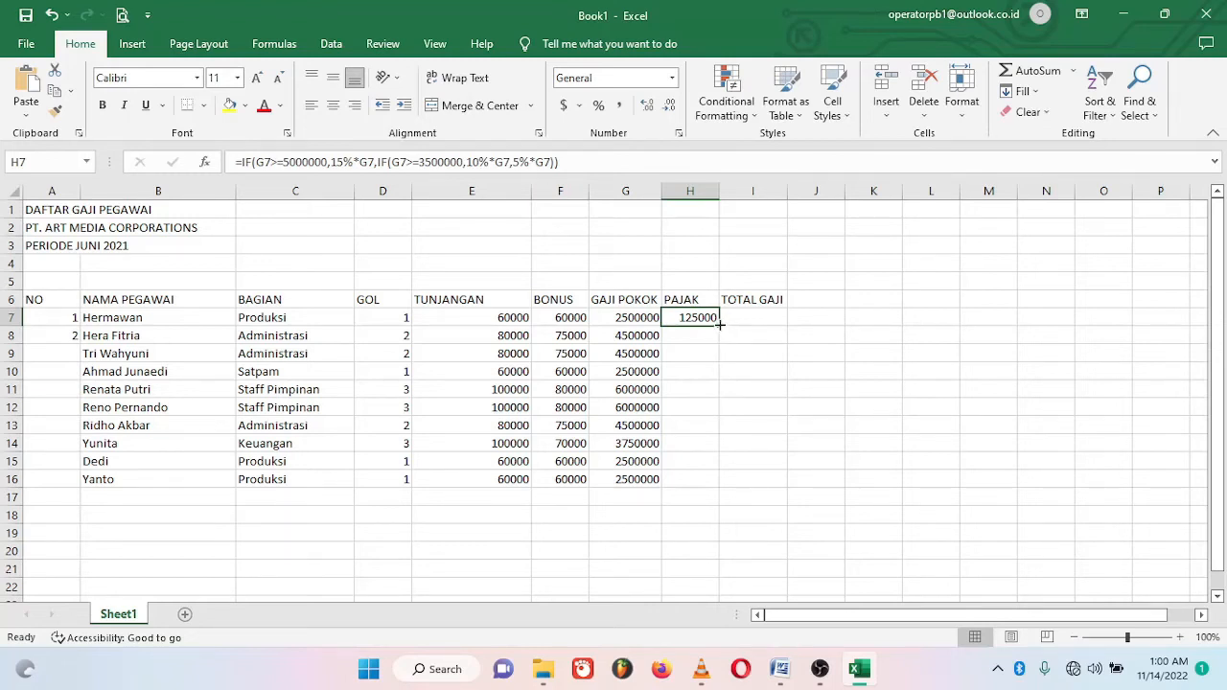
double_click(719, 324)
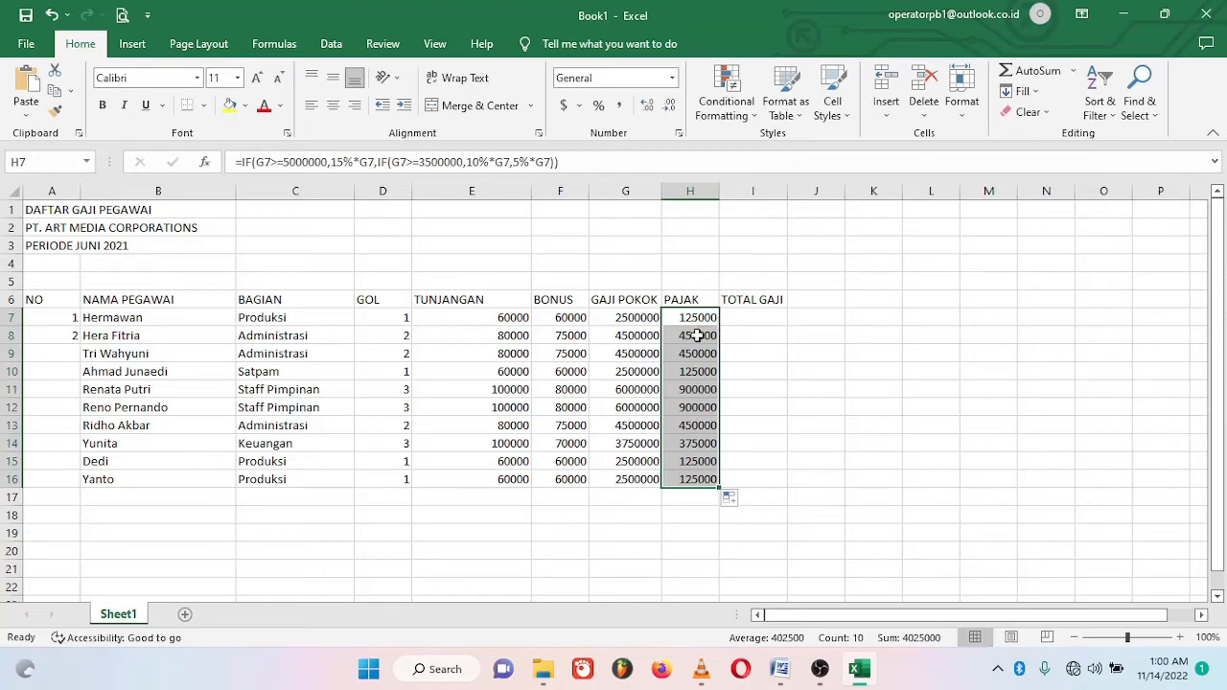
Check the H8 tax formula against the G8 basic salary, and consult the TOTAL GAJI rule in the Word exercise for cell I7
click(633, 339)
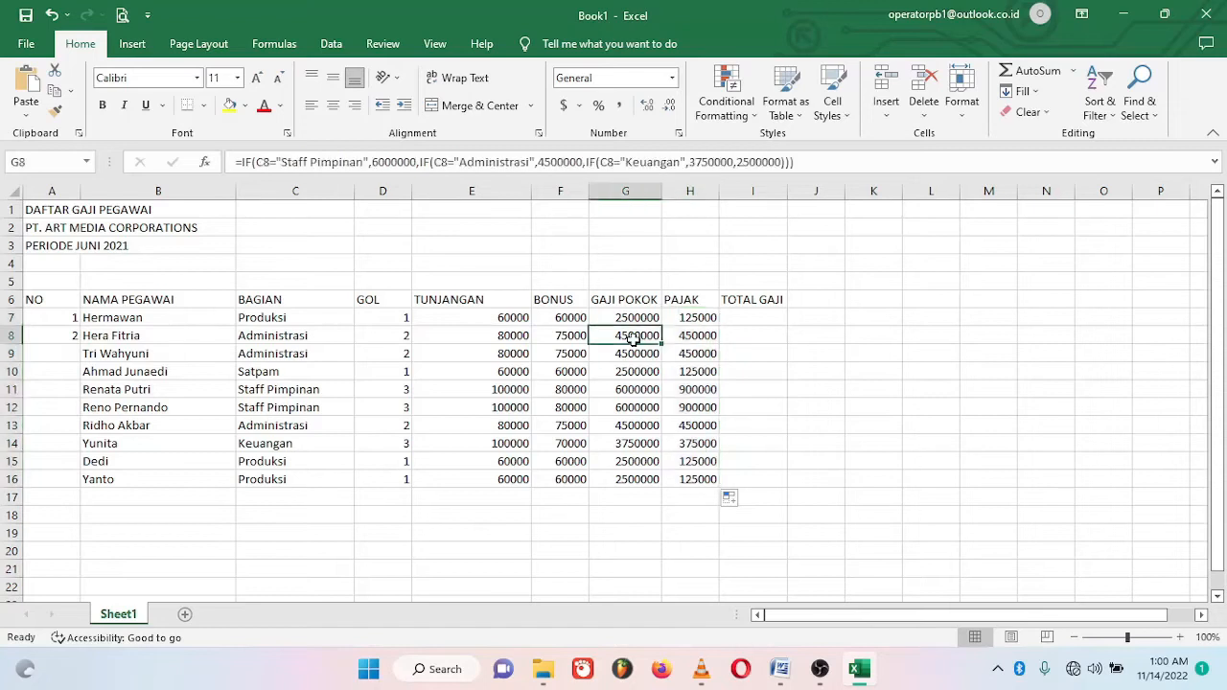
click(706, 335)
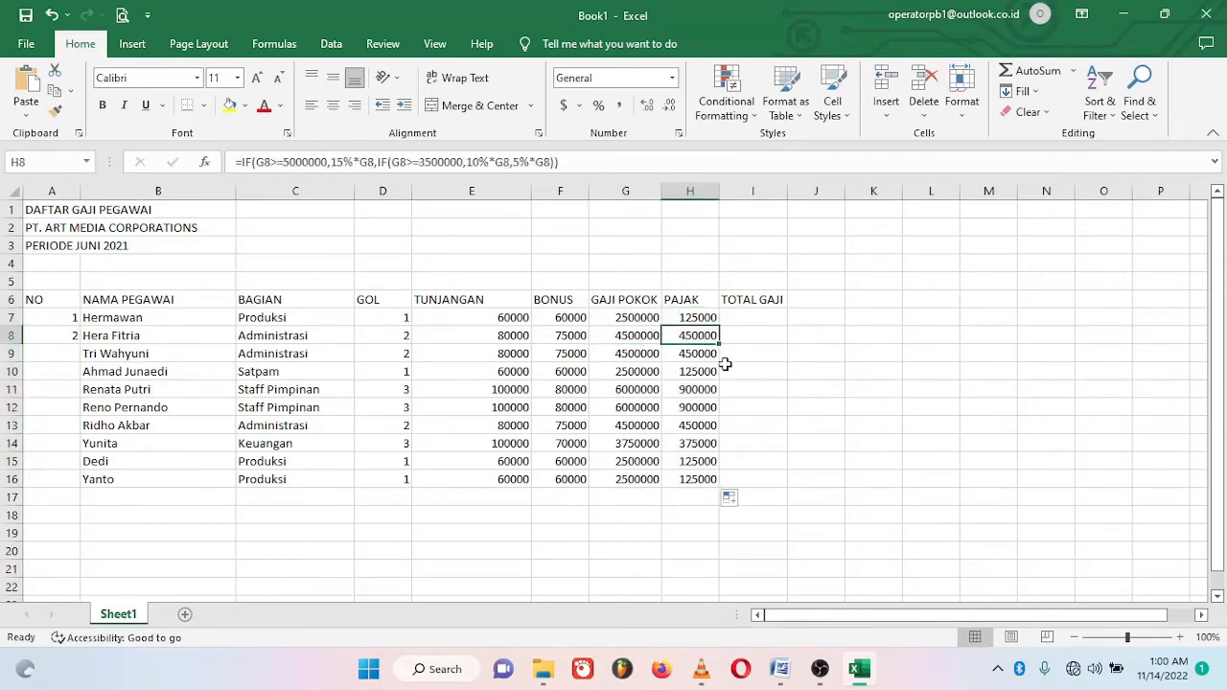
click(749, 320)
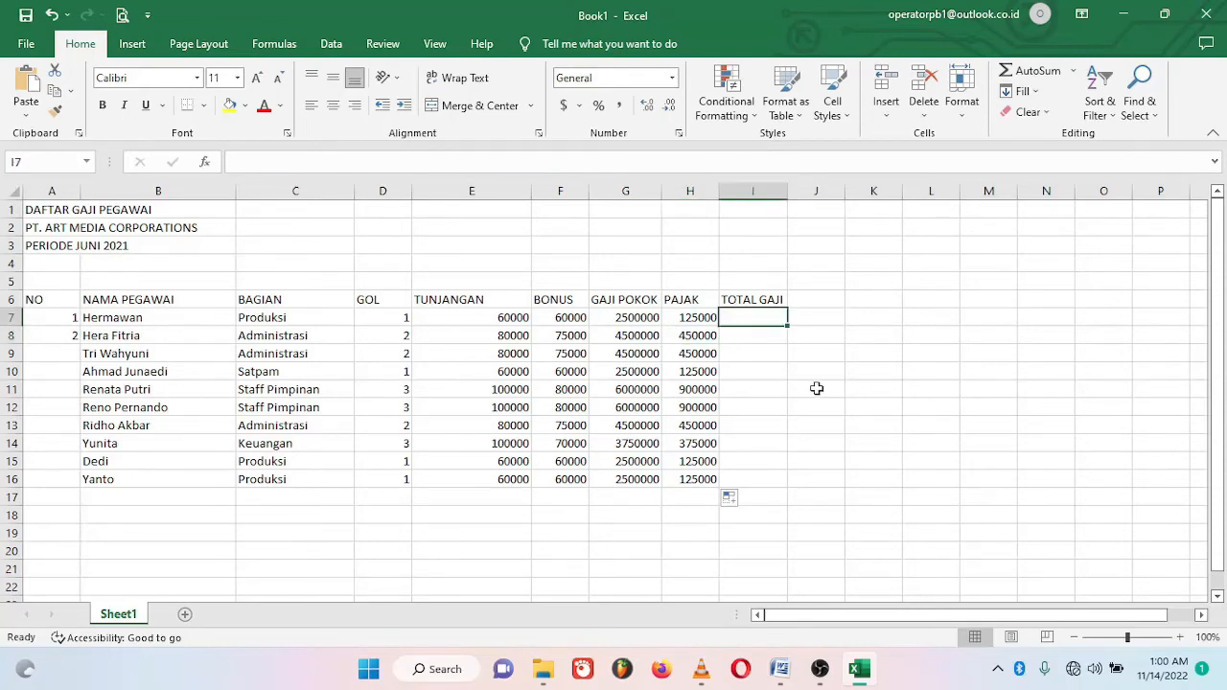
key(alt+Tab)
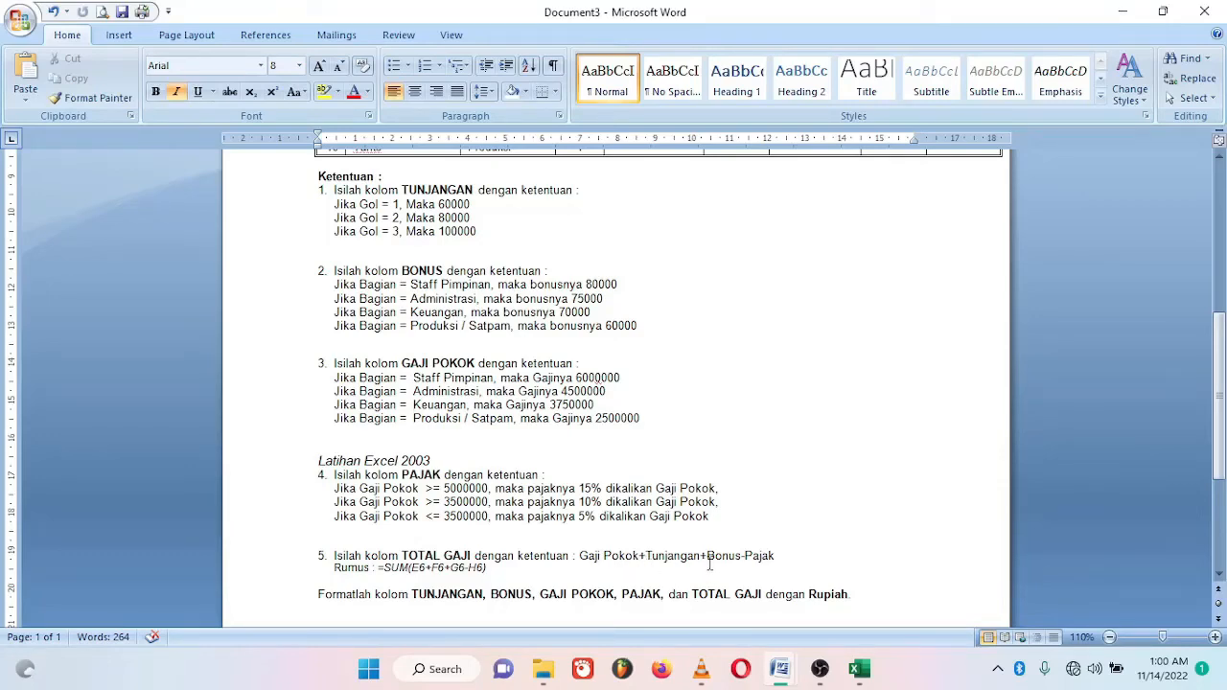
key(alt+Tab)
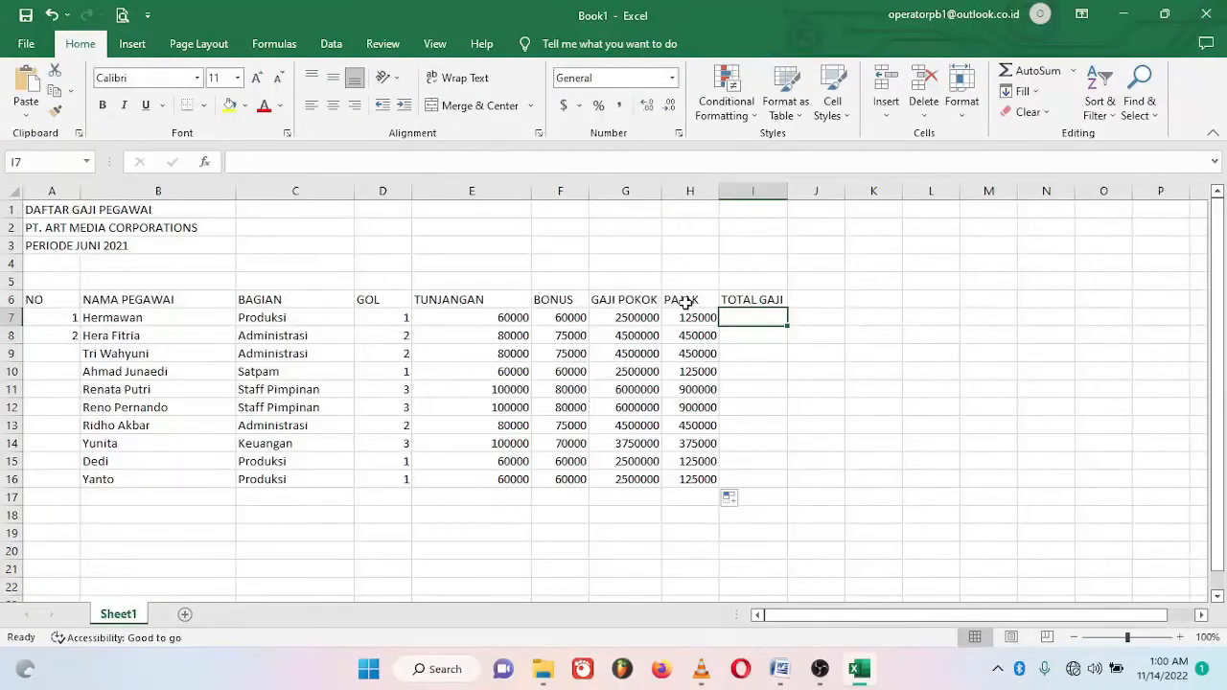
Enter =SUM(G7+F7+E7-H7) in I7 to calculate TOTAL GAJI, and fill the formula down through I16
text(=)
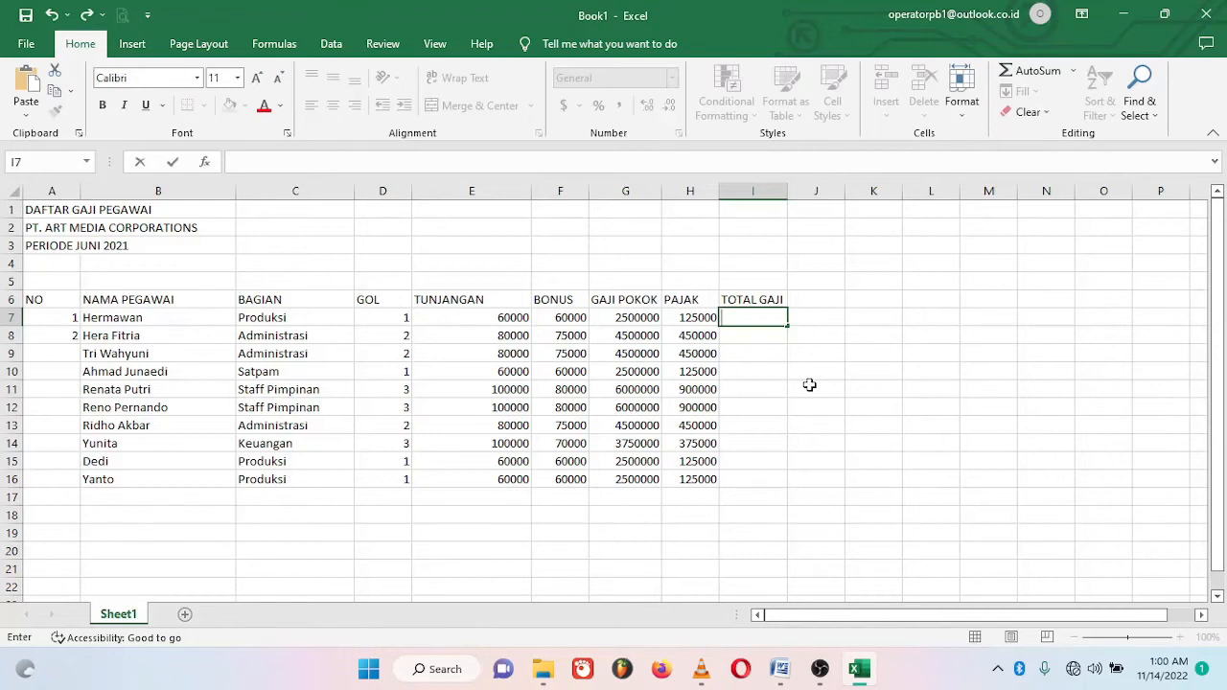
text(sum)
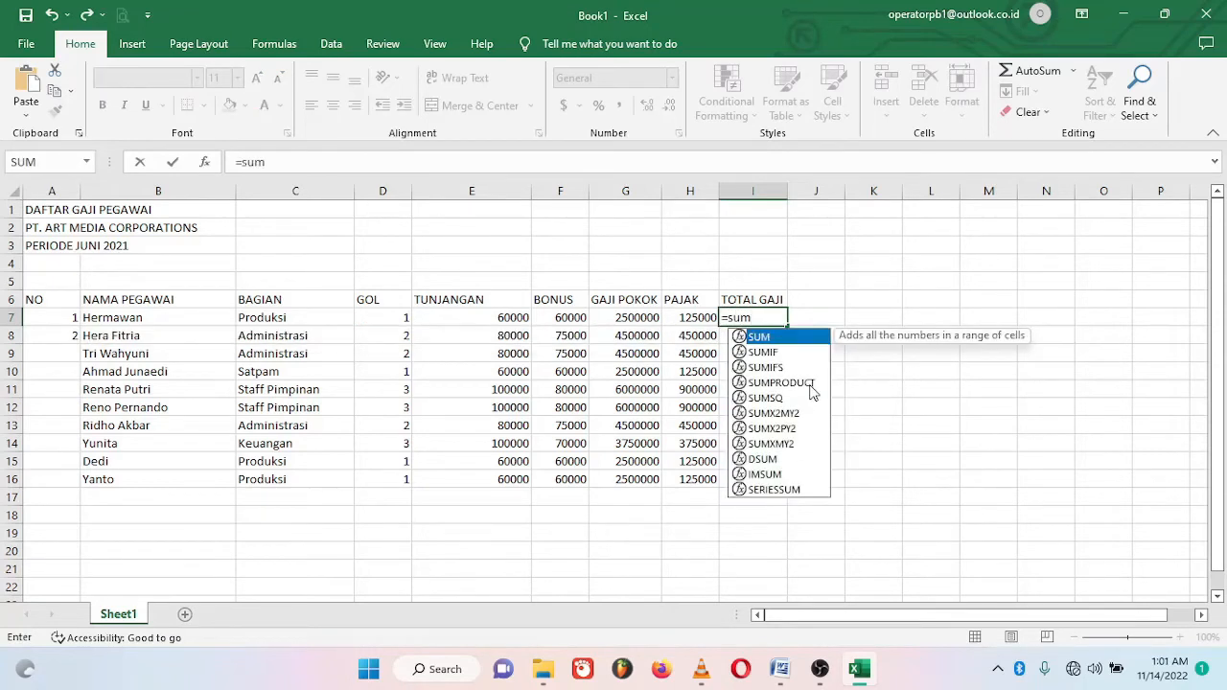
text(()
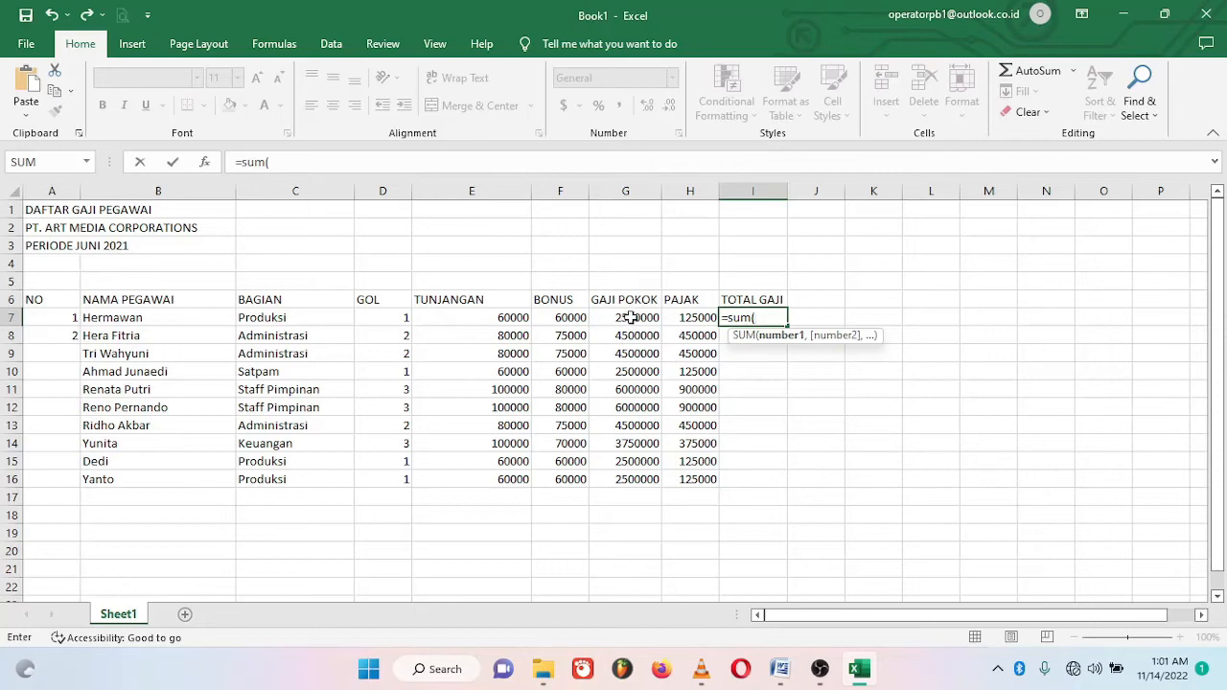
text(G7)
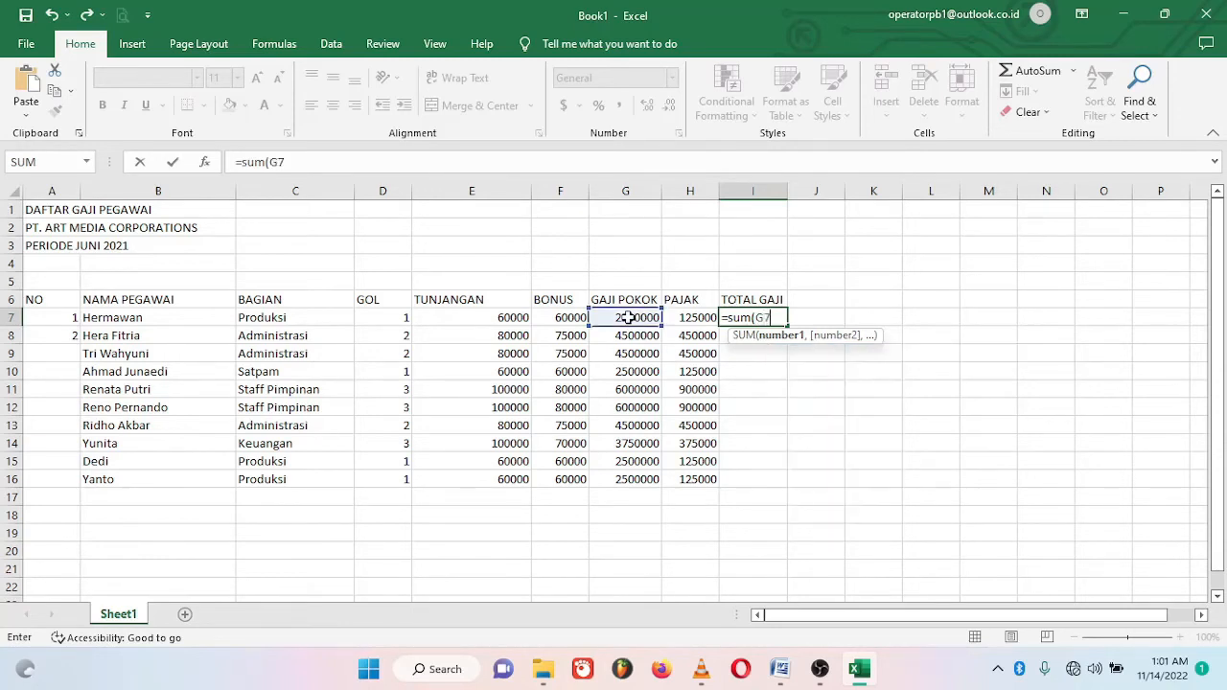
text(+F7+)
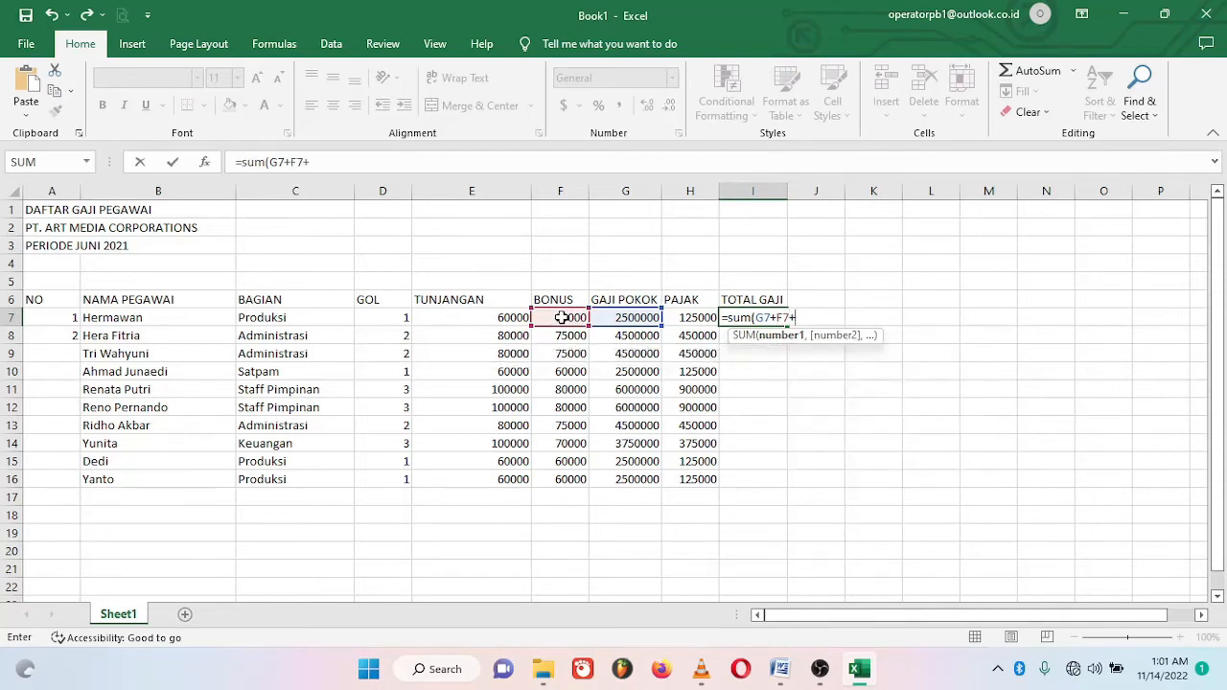
text(E7)
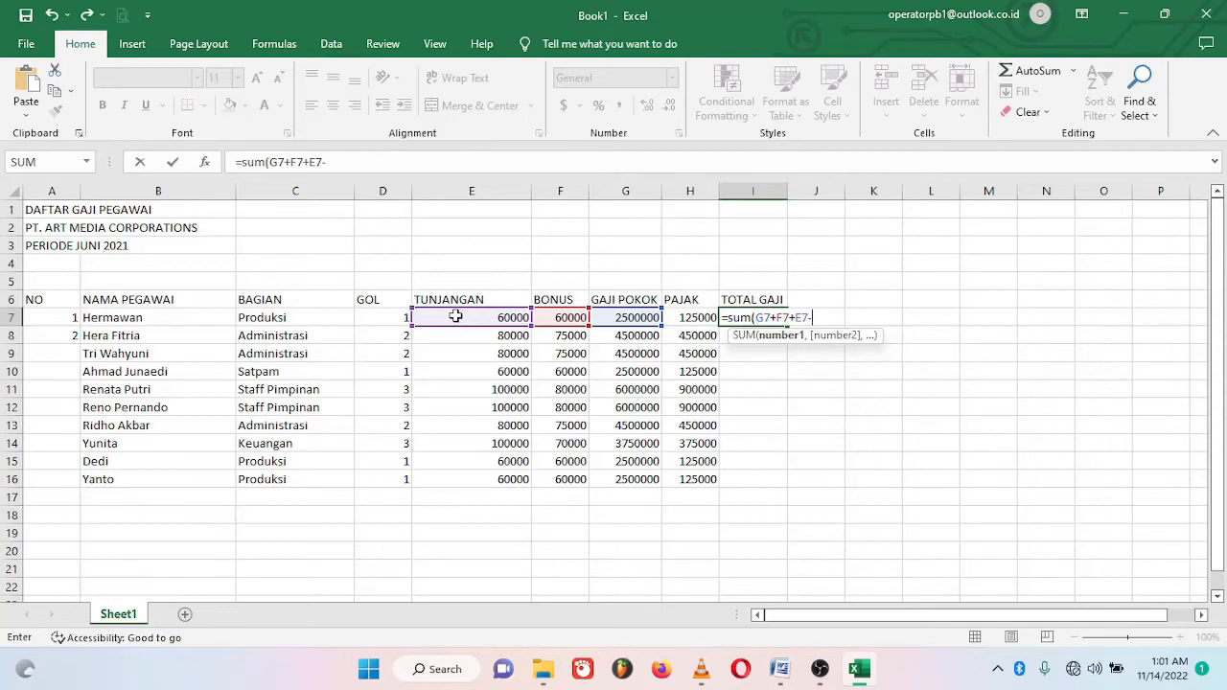
text(-H7)
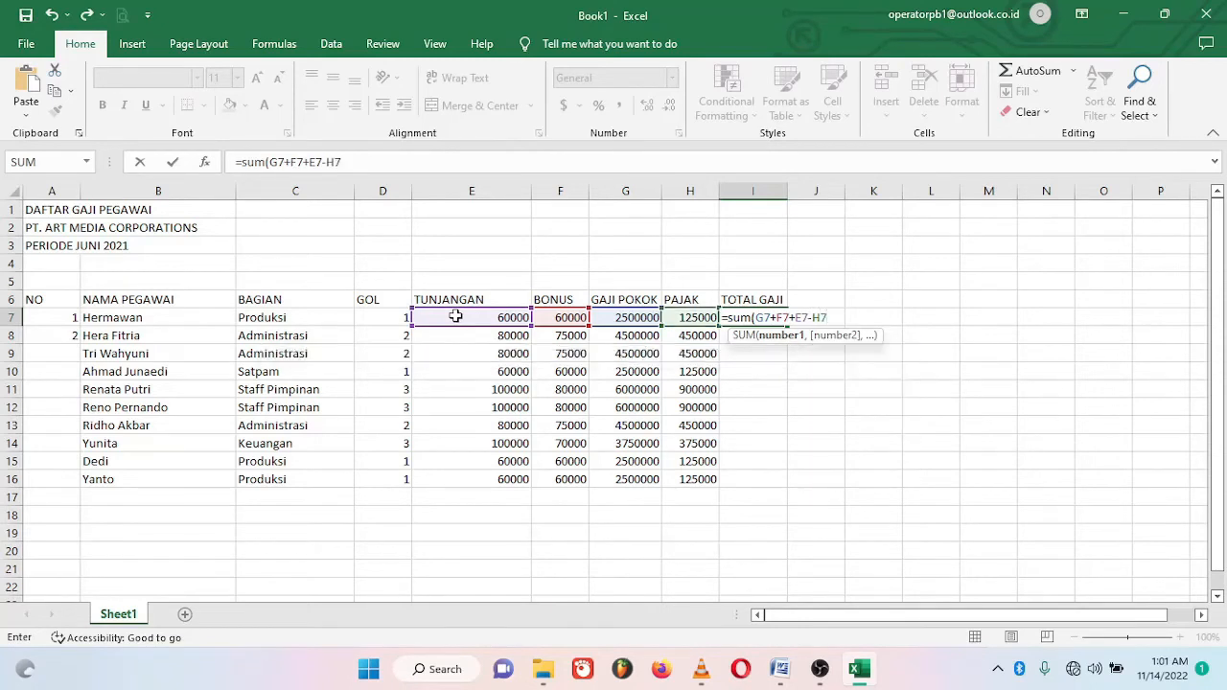
text())
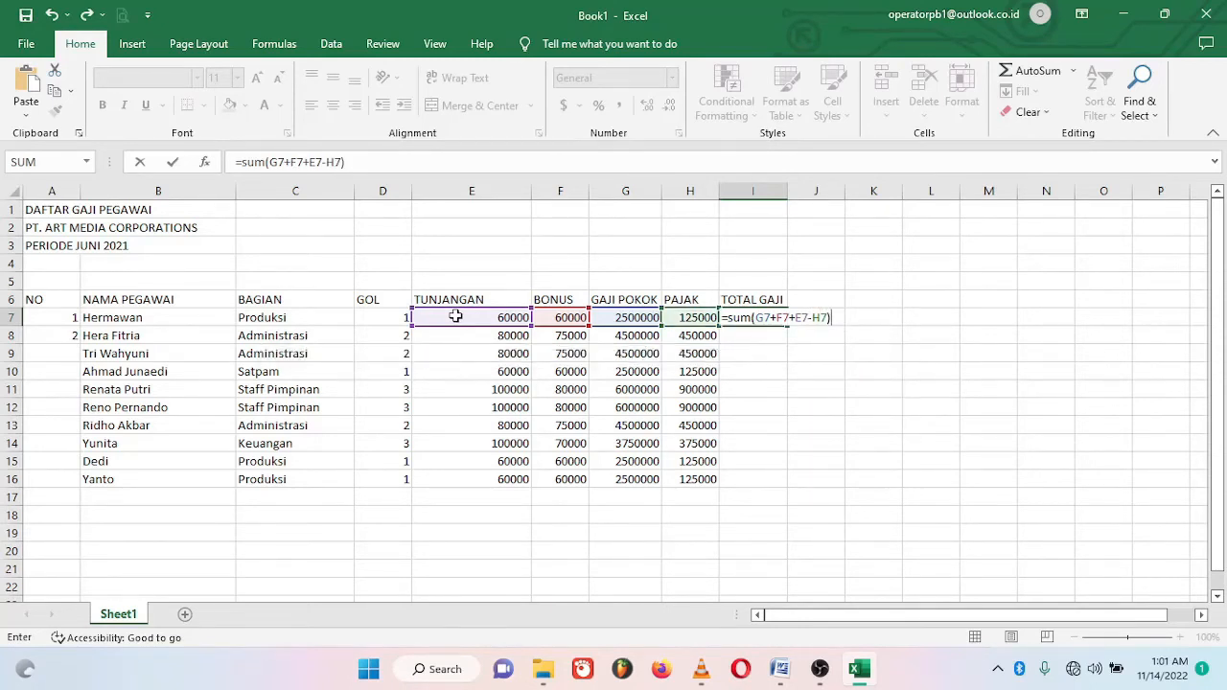
key(ctrl+Return)
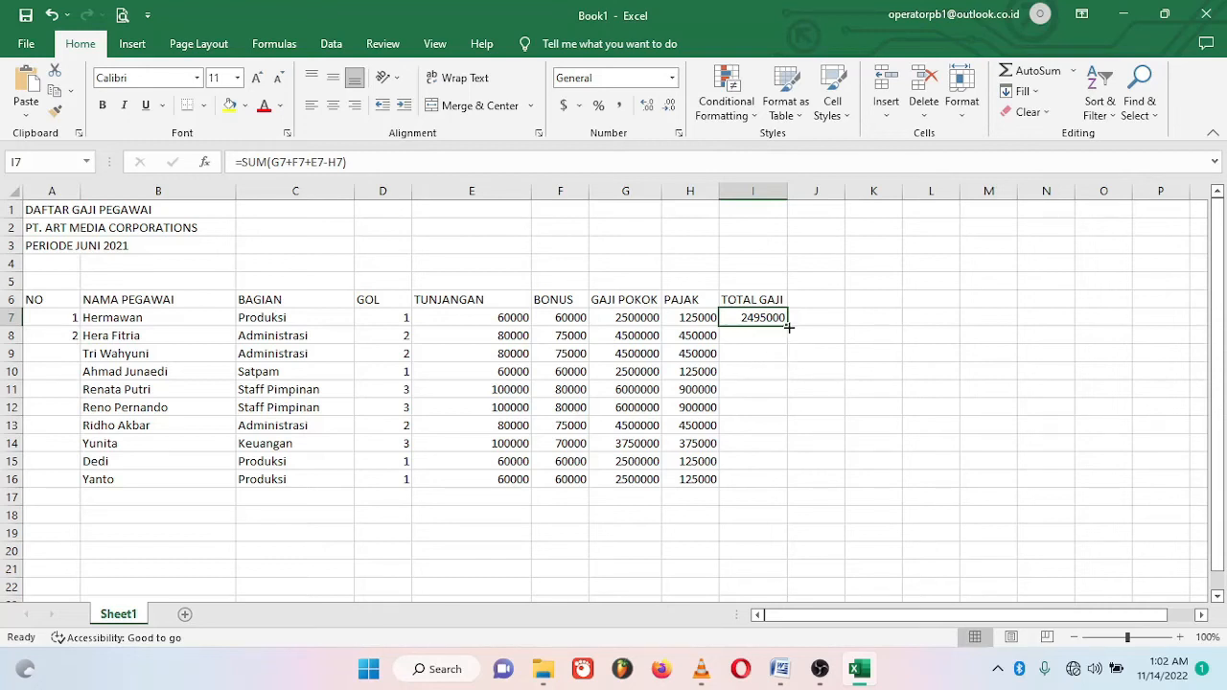
drag(788, 327, 797, 499)
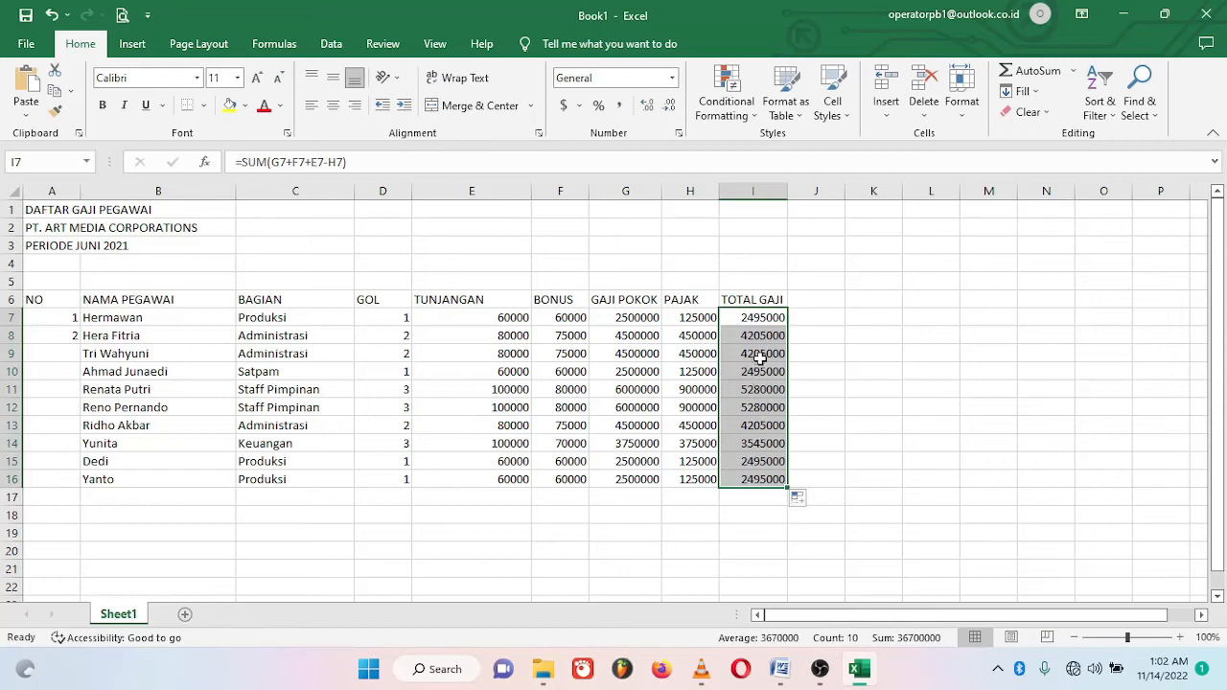
click(933, 406)
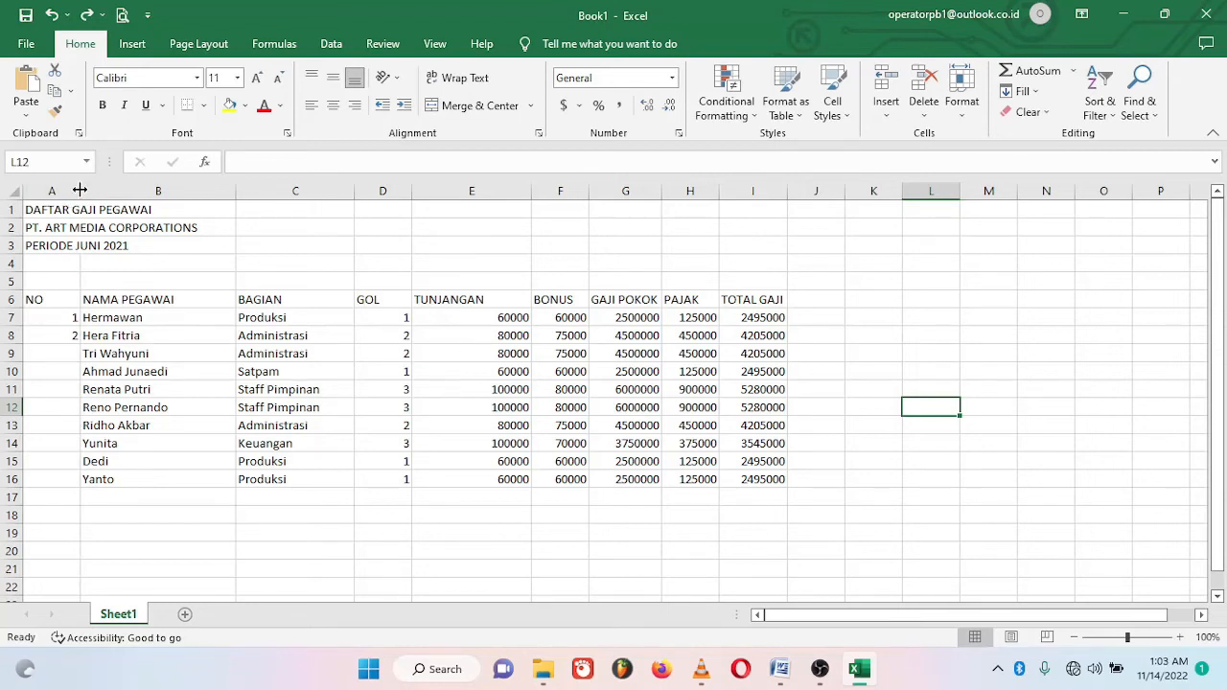
Narrow column A and complete the NO column with centred numbers from 1 to 10 in A7:A16
drag(80, 191, 56, 191)
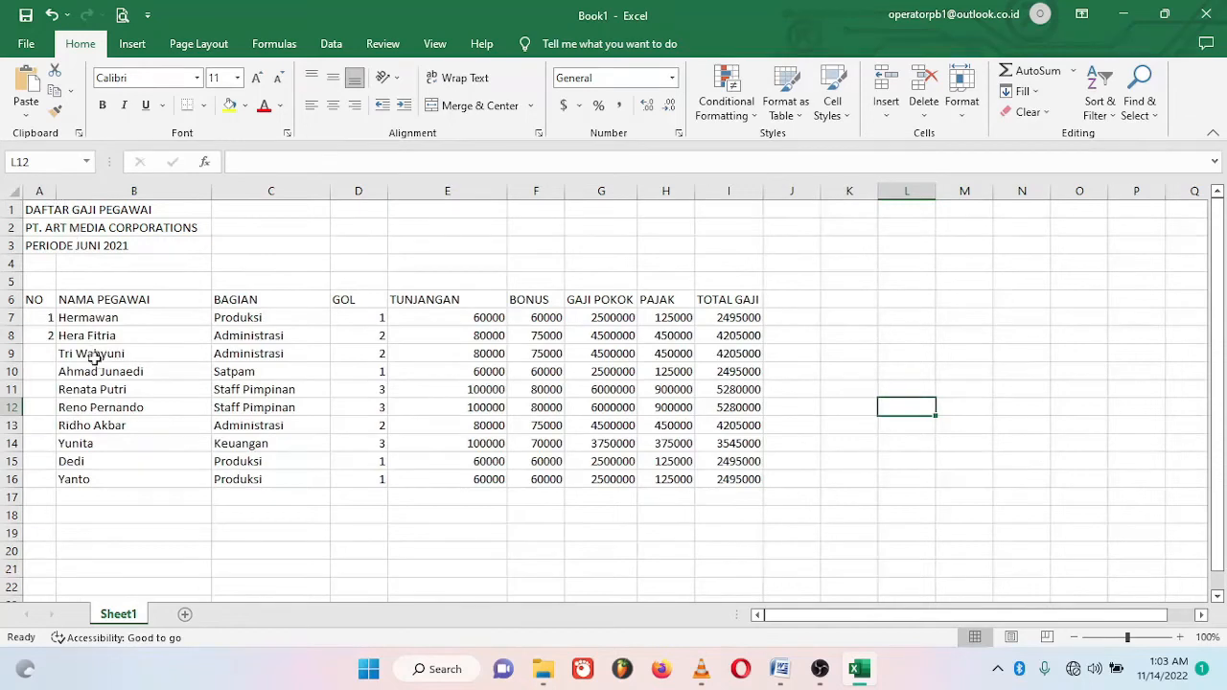
click(46, 318)
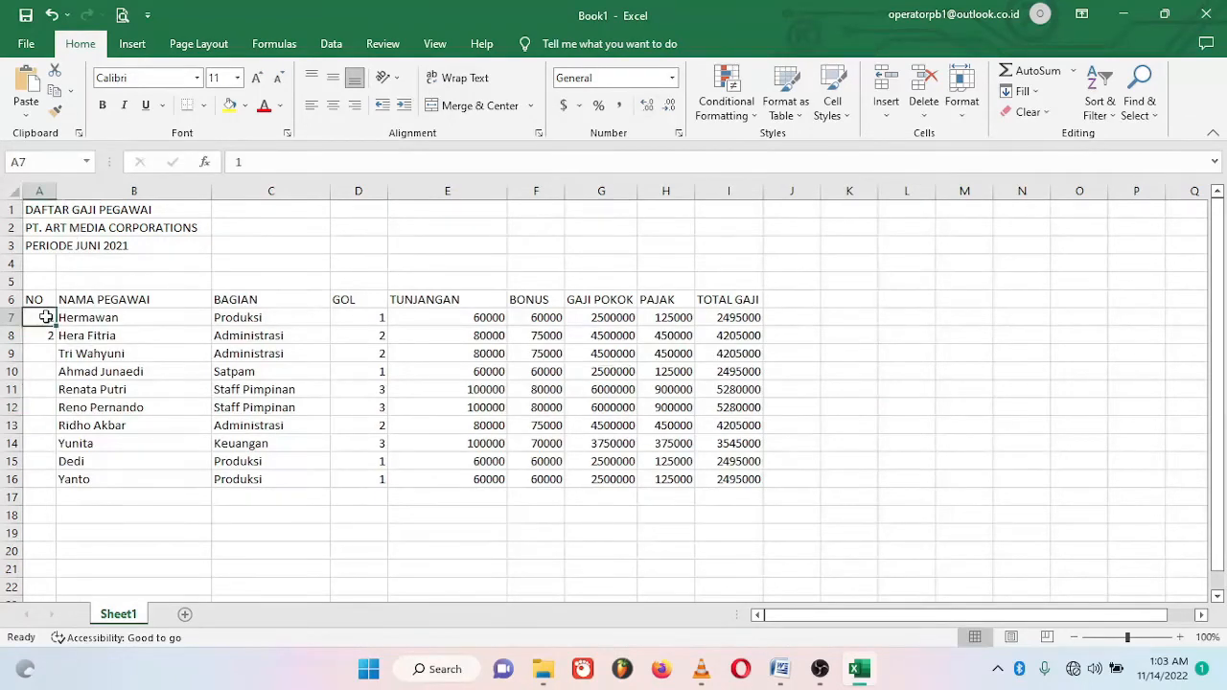
drag(45, 317, 55, 486)
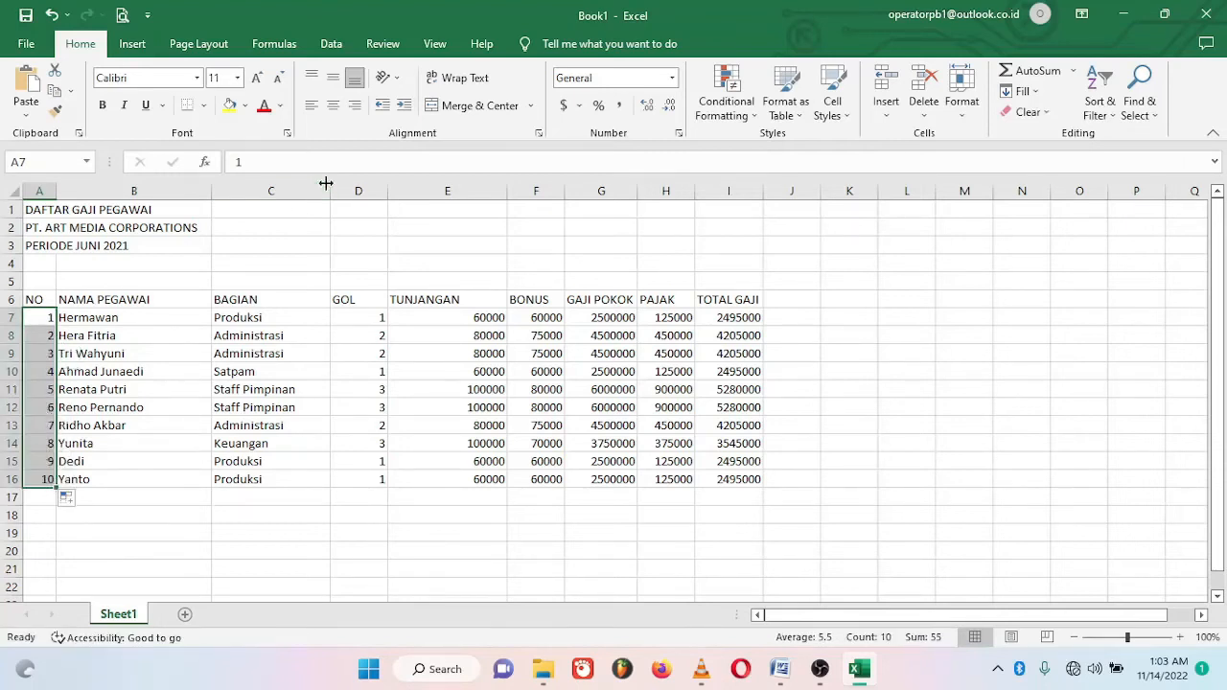
click(333, 105)
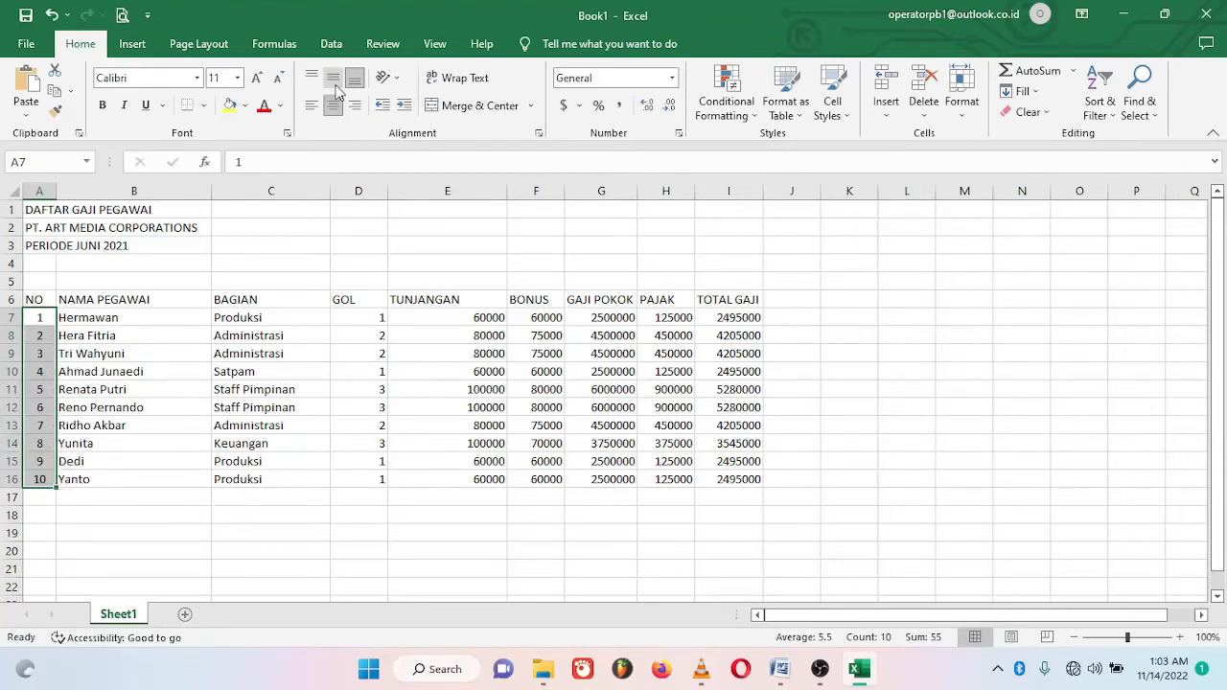
click(321, 463)
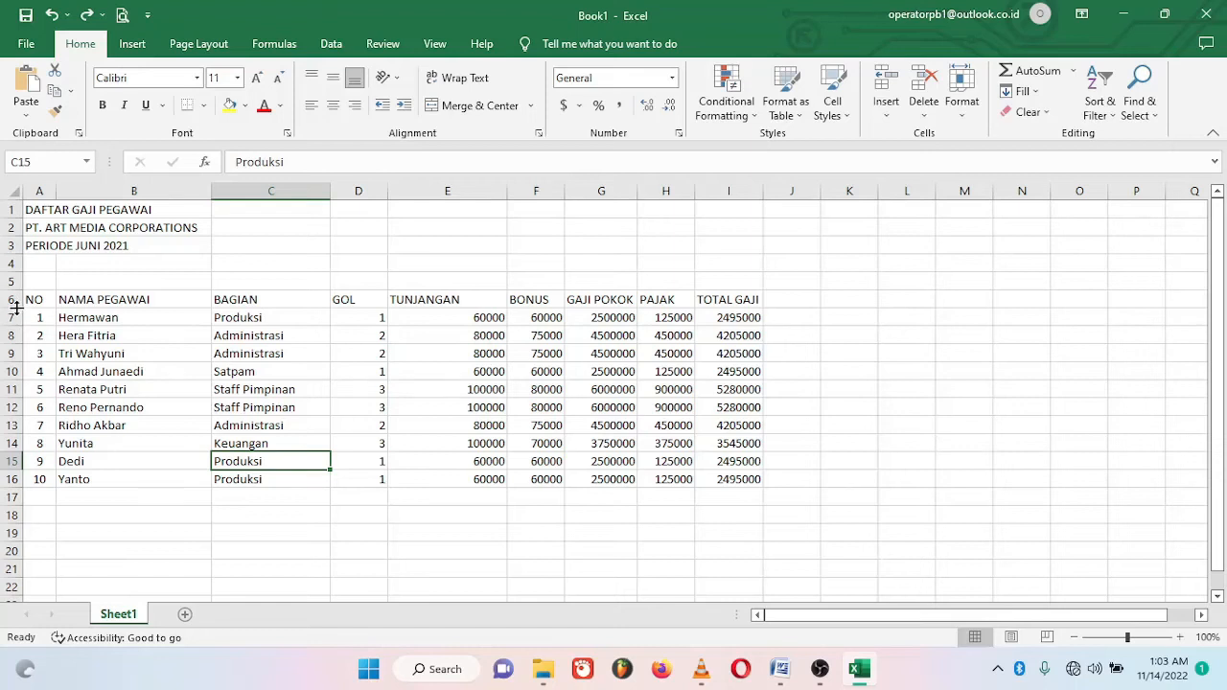
Make header row 6 taller and centre the headings in A6:I6 horizontally and vertically
drag(15, 307, 729, 303)
click(333, 106)
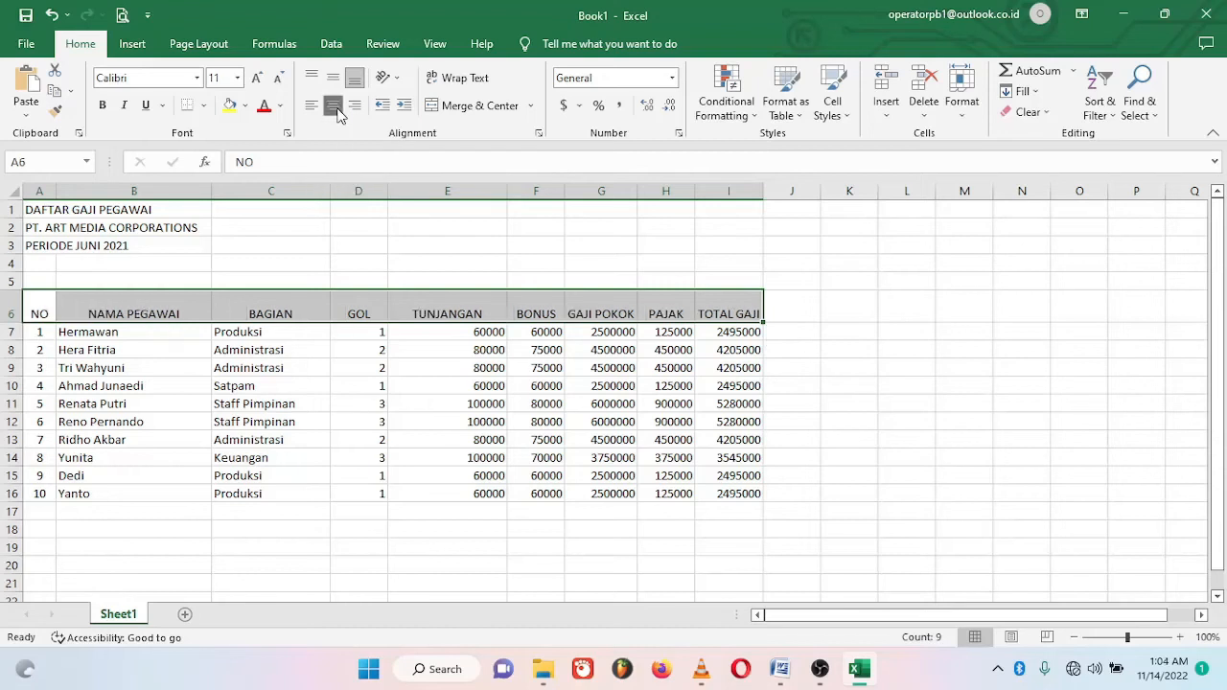
click(333, 78)
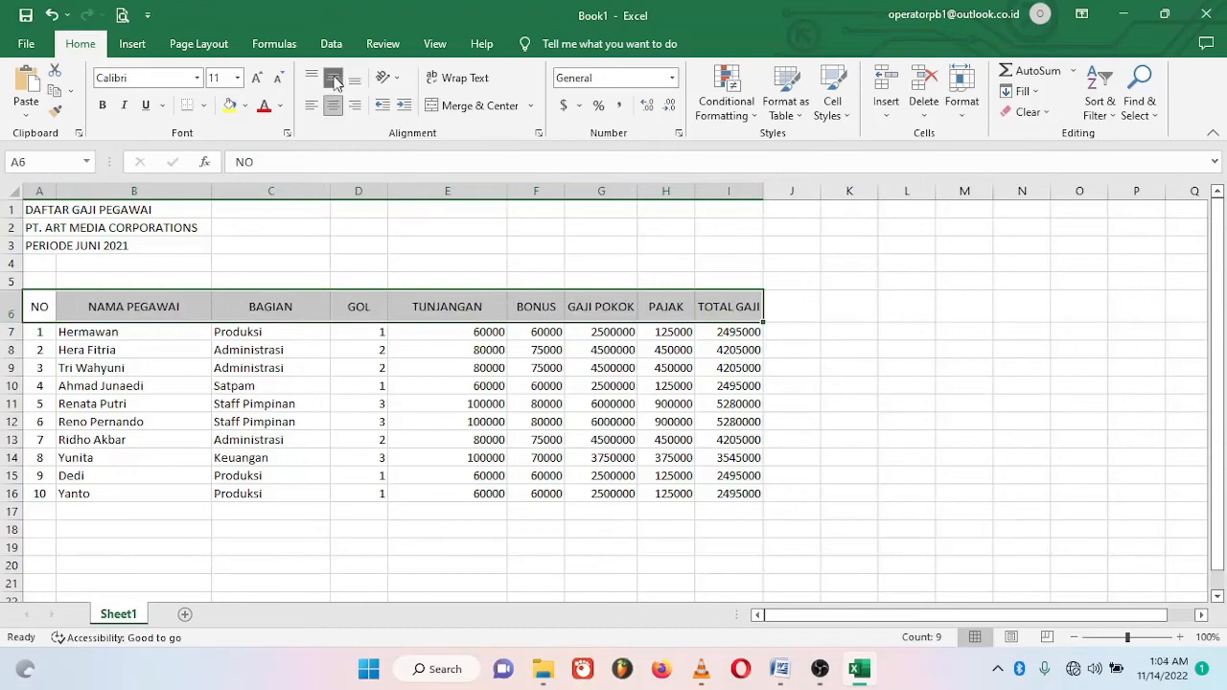
click(433, 392)
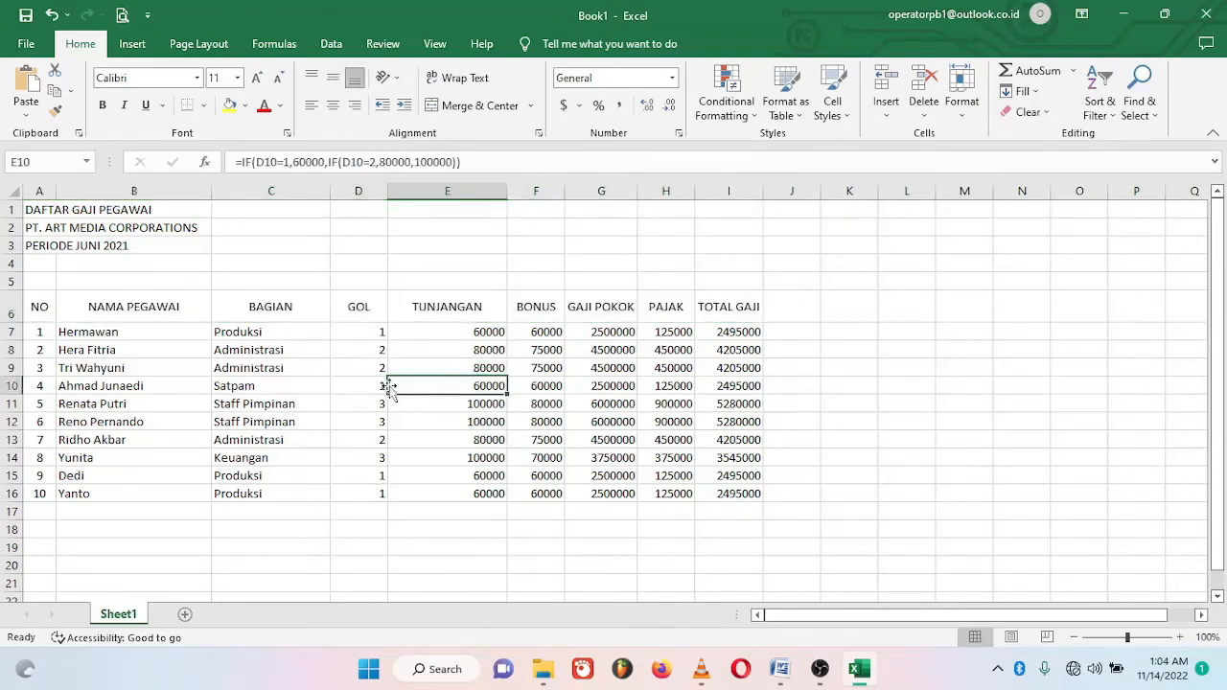
Centre the GOL values in D7:D16 horizontally and vertically, and narrow column D
drag(360, 333, 370, 495)
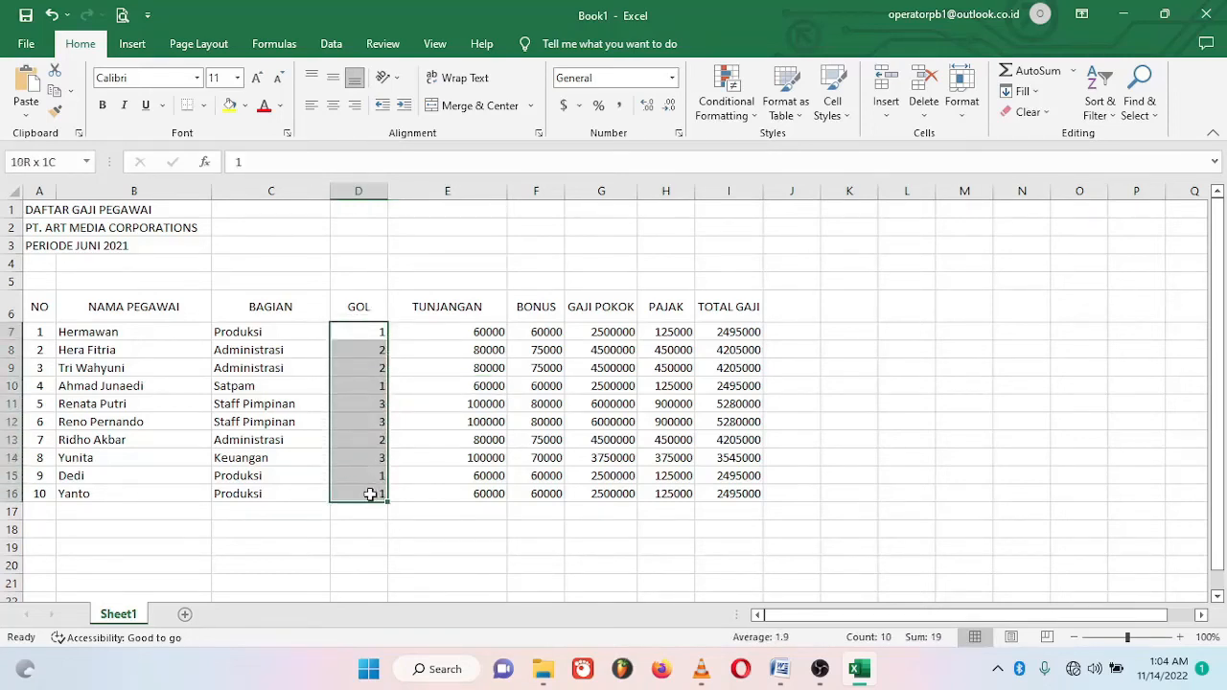
click(333, 106)
click(334, 81)
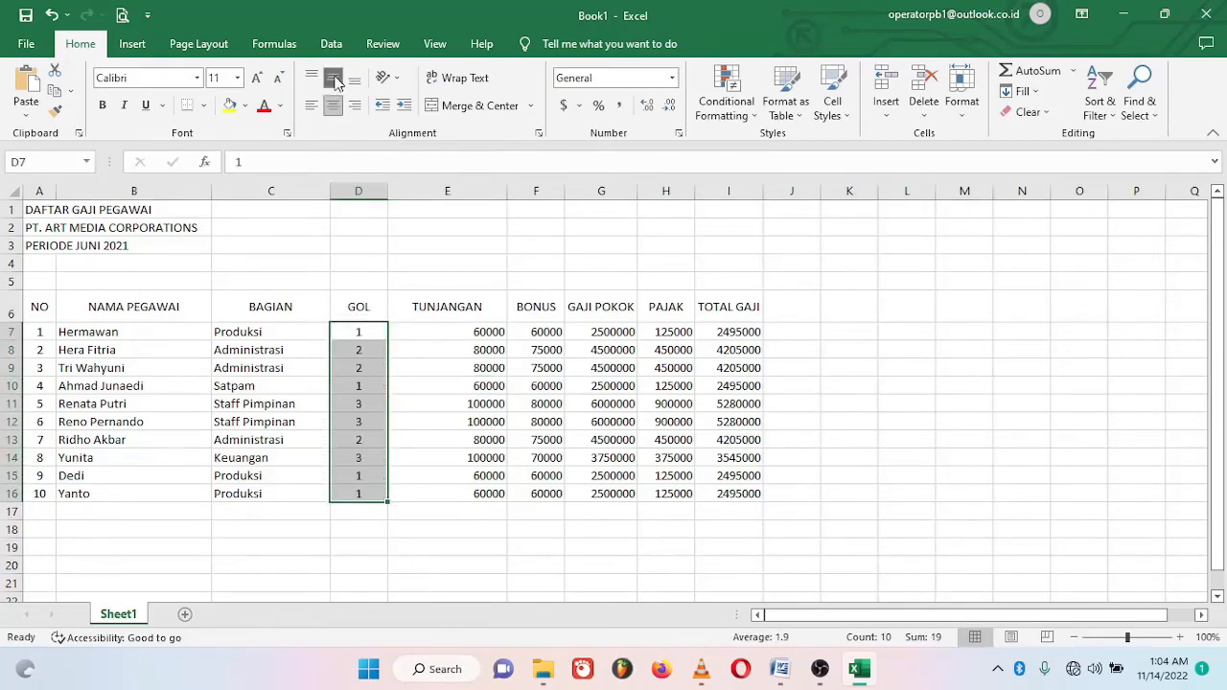
drag(387, 191, 371, 191)
click(432, 381)
click(419, 421)
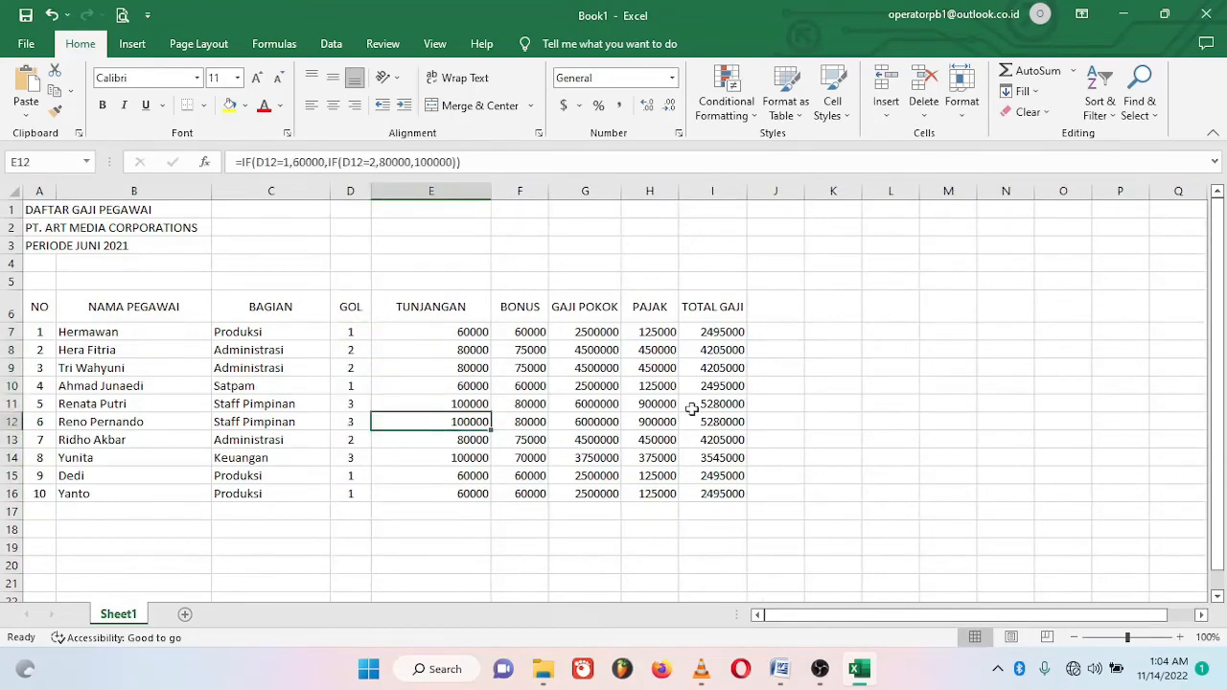
click(805, 458)
Consult the Rupiah formatting instruction in Word, and choose the Accounting number format with 0 decimal places for E7:I16 in Excel
key(alt+Tab)
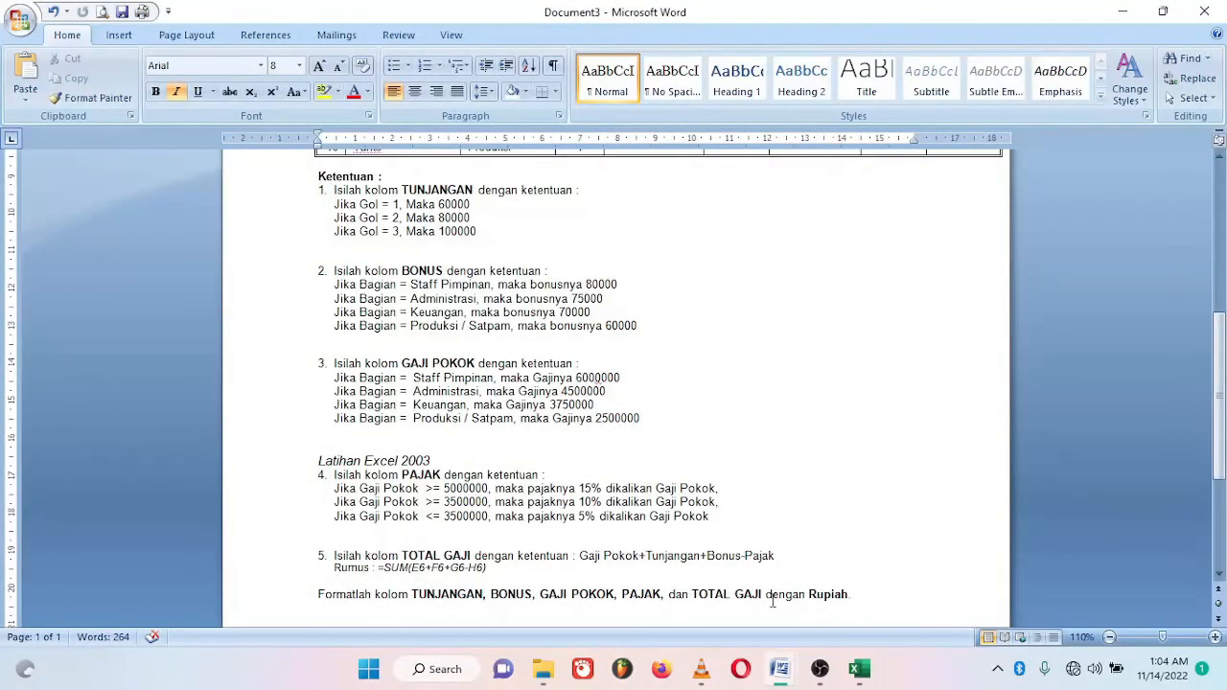
key(alt+Tab)
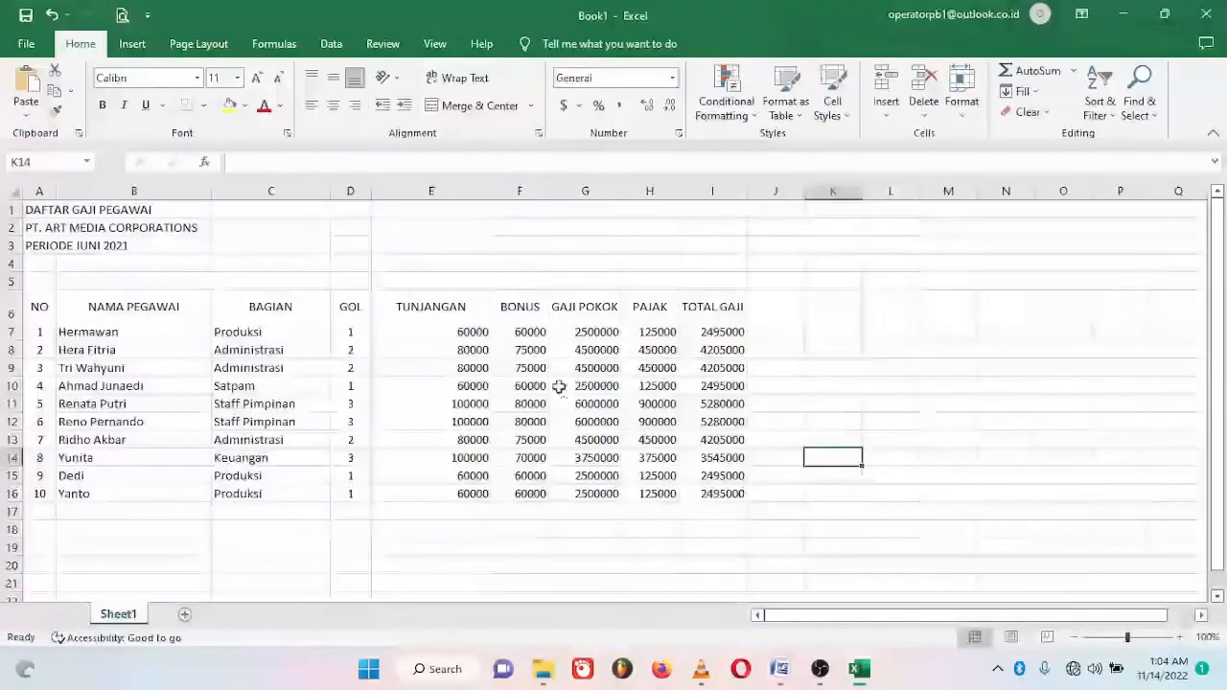
click(419, 332)
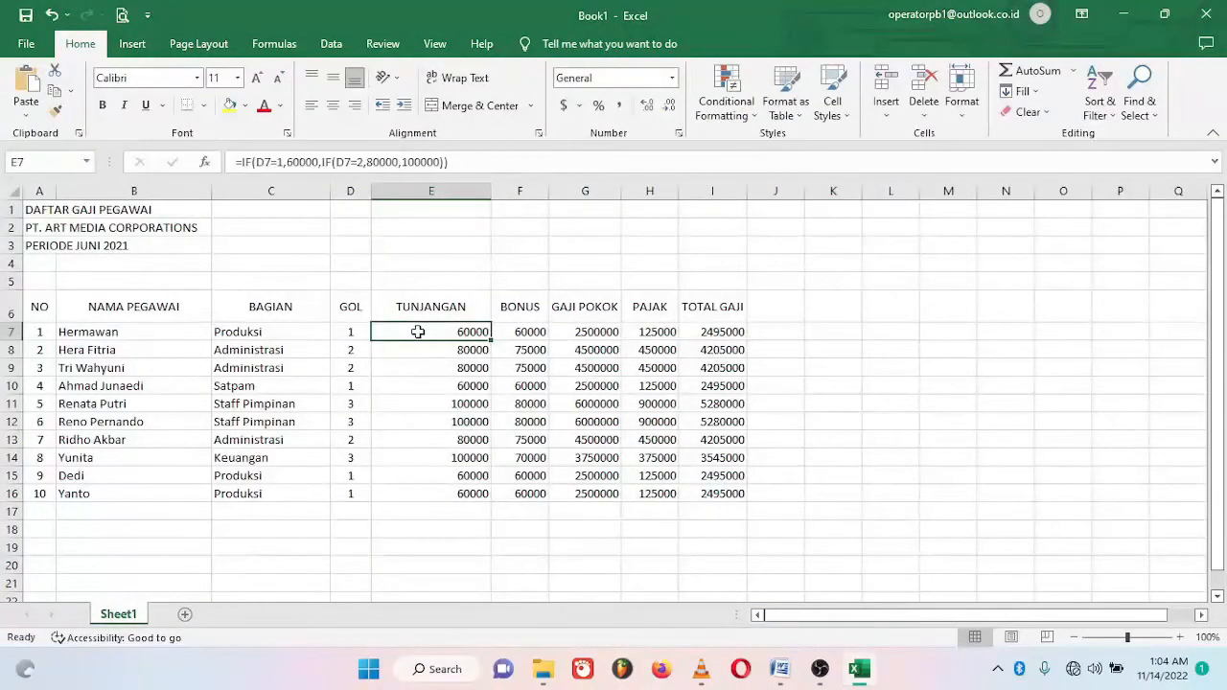
mouse_move(419, 332)
mouse_down()
mouse_move(652, 337)
mouse_move(735, 393)
mouse_move(726, 490)
mouse_up()
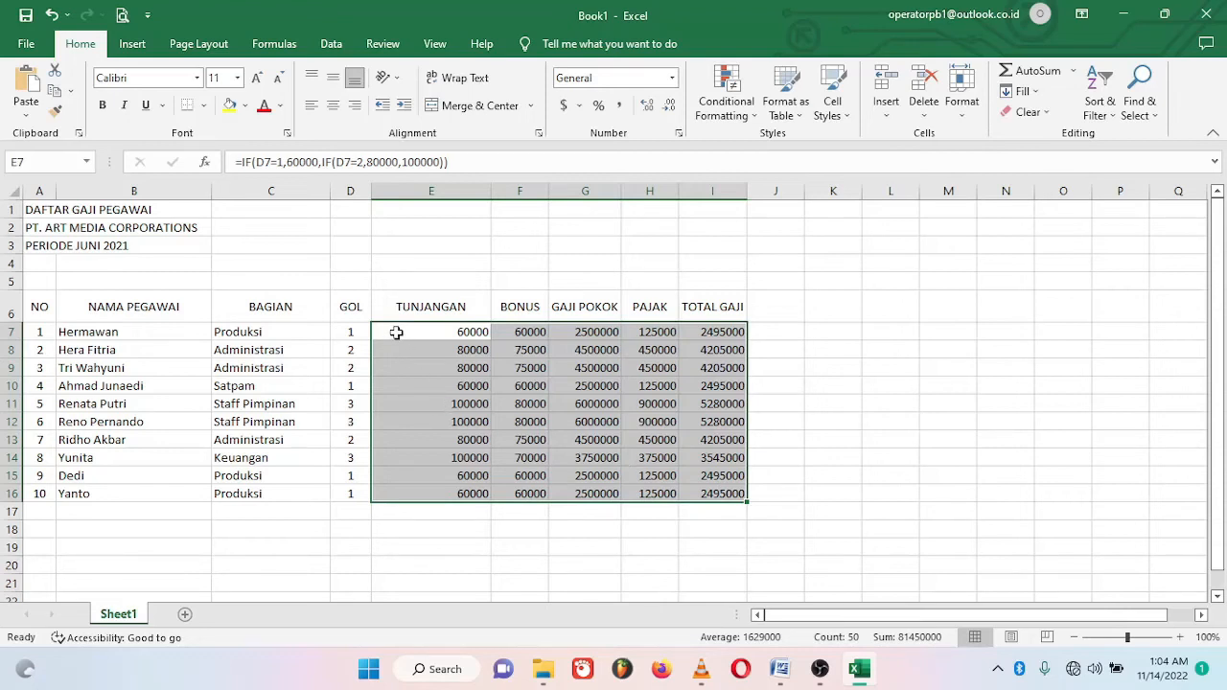
click(564, 421)
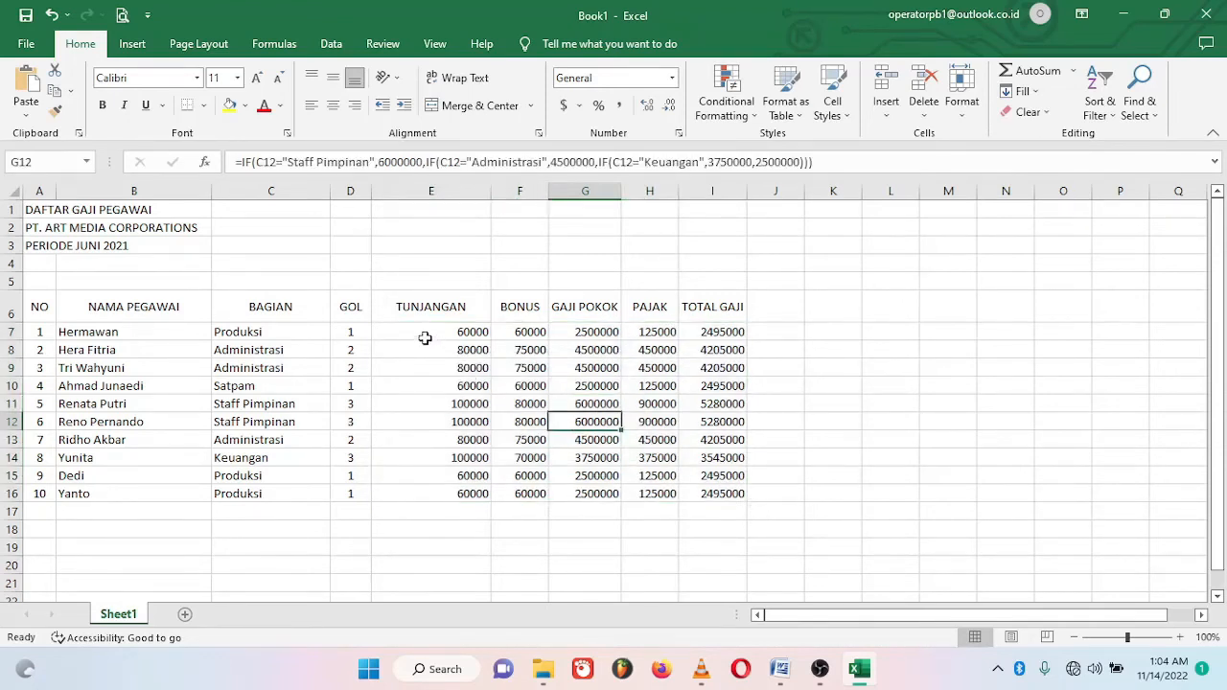
mouse_move(416, 331)
mouse_down()
mouse_move(687, 449)
mouse_move(711, 495)
mouse_up()
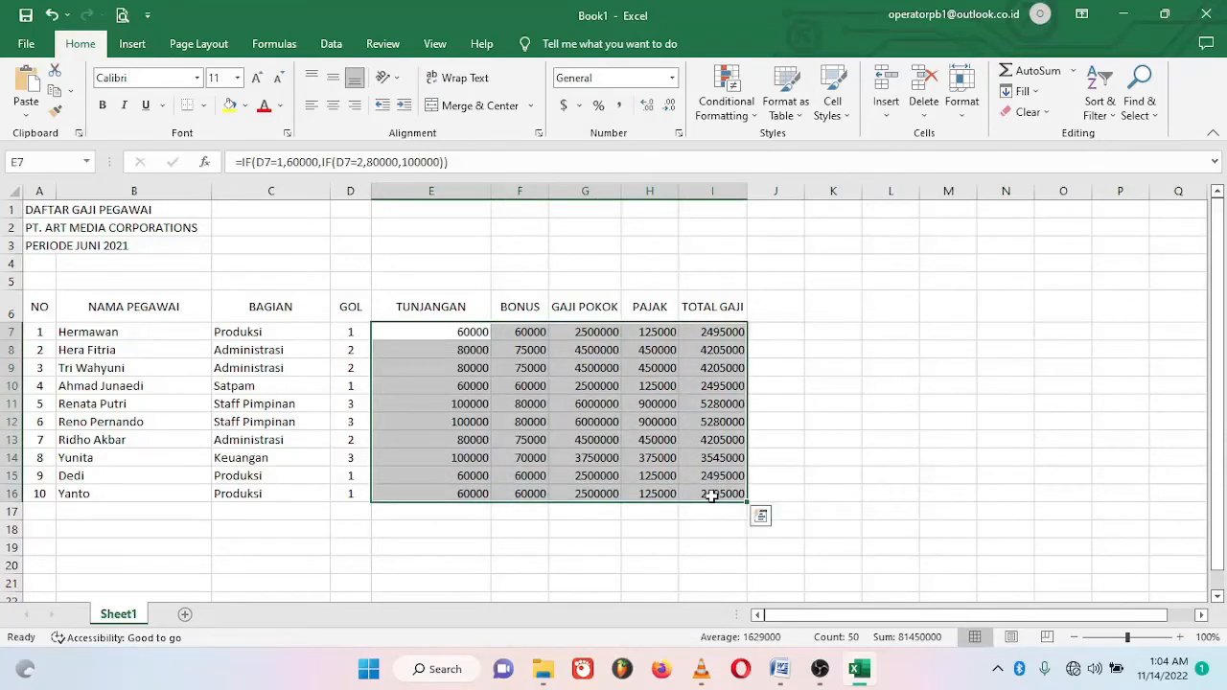
click(678, 135)
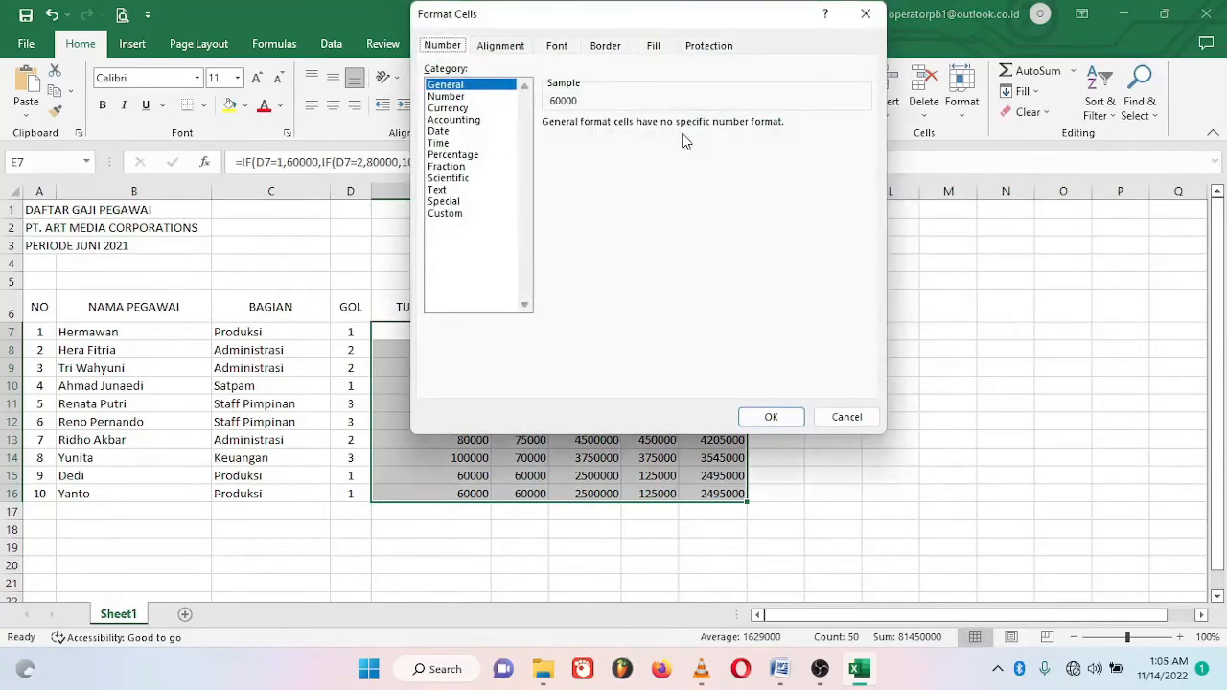
click(470, 123)
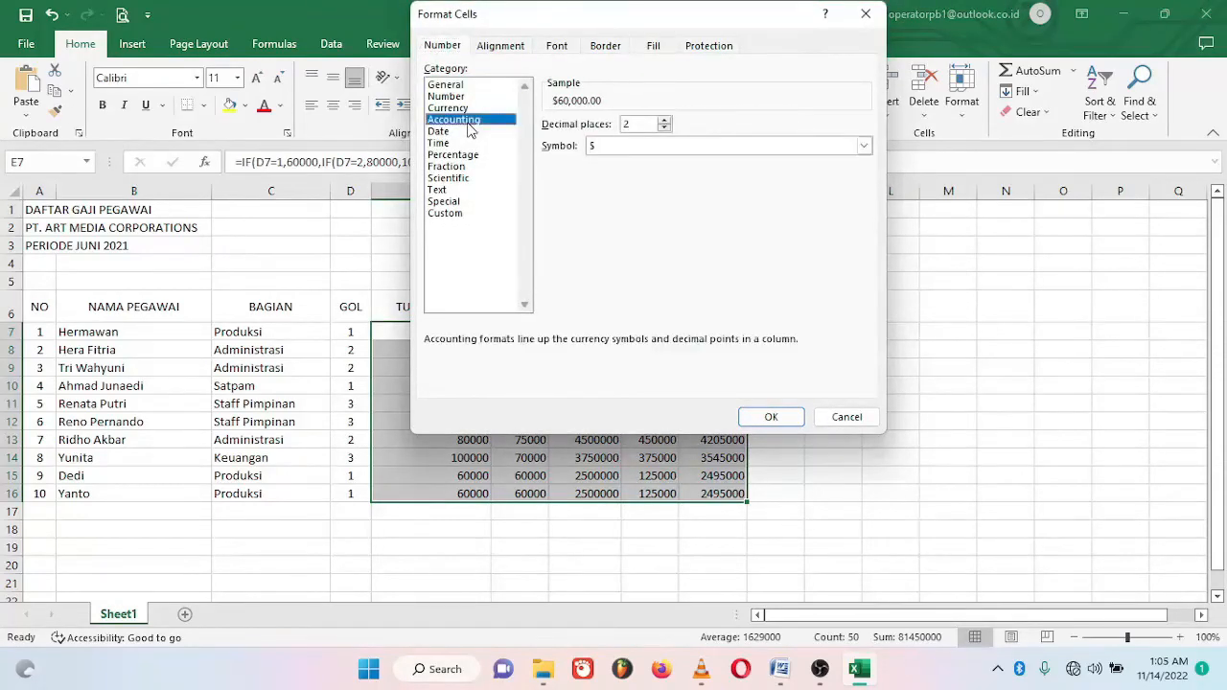
click(664, 128)
click(664, 128)
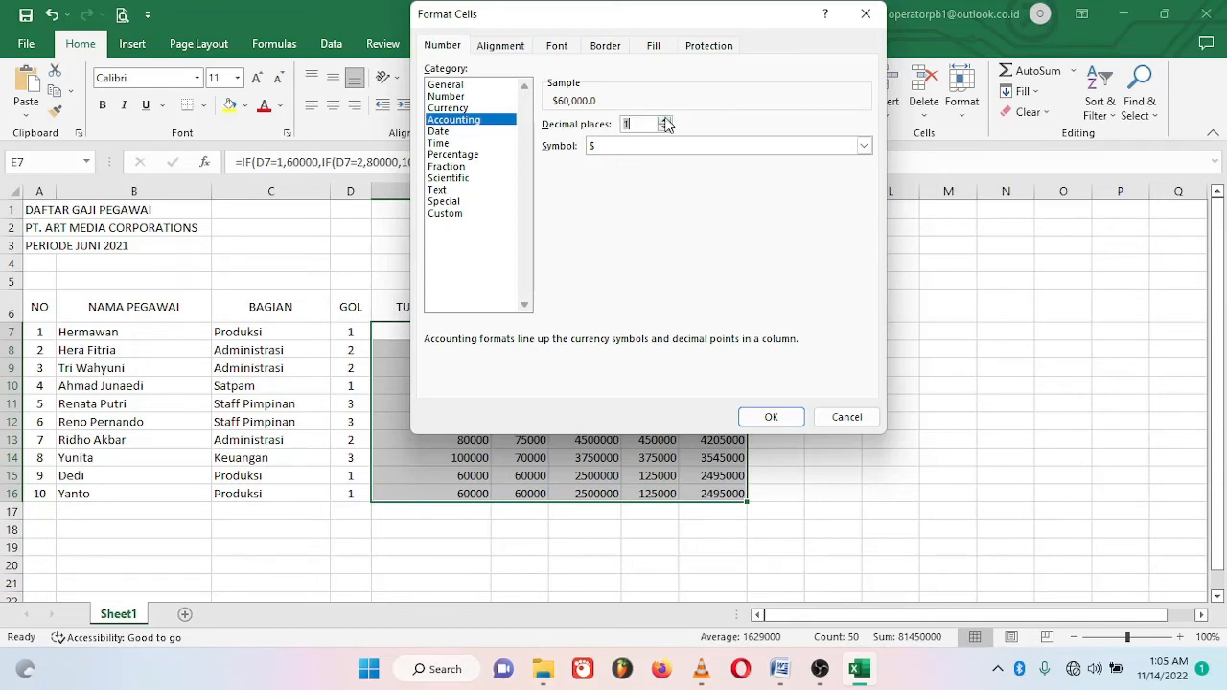
click(665, 121)
Set the currency symbol to Rp Indonesian and apply the Accounting format to E7:I16
click(865, 149)
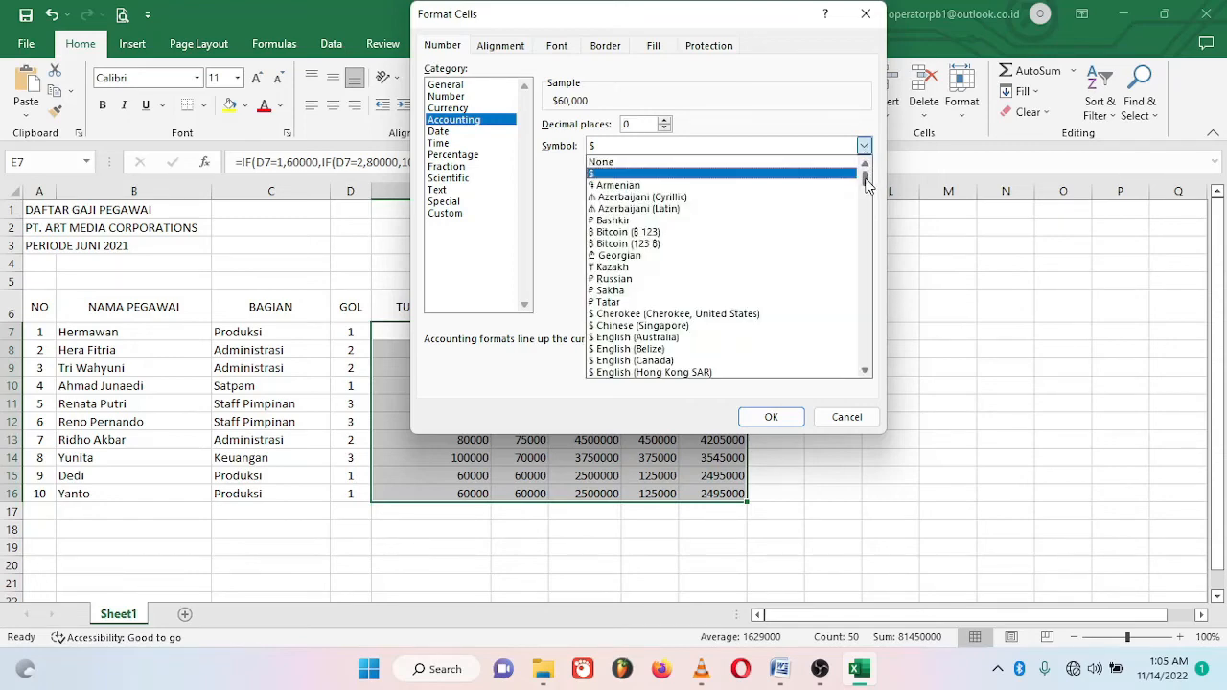
drag(867, 184, 857, 257)
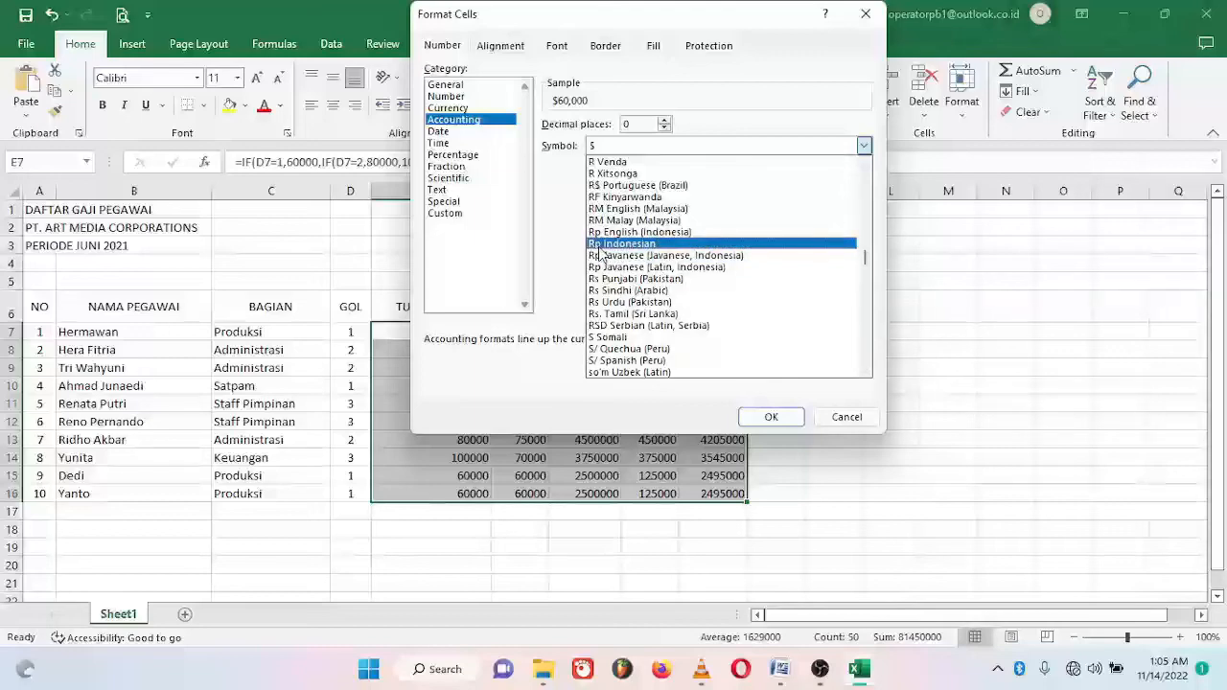
click(606, 244)
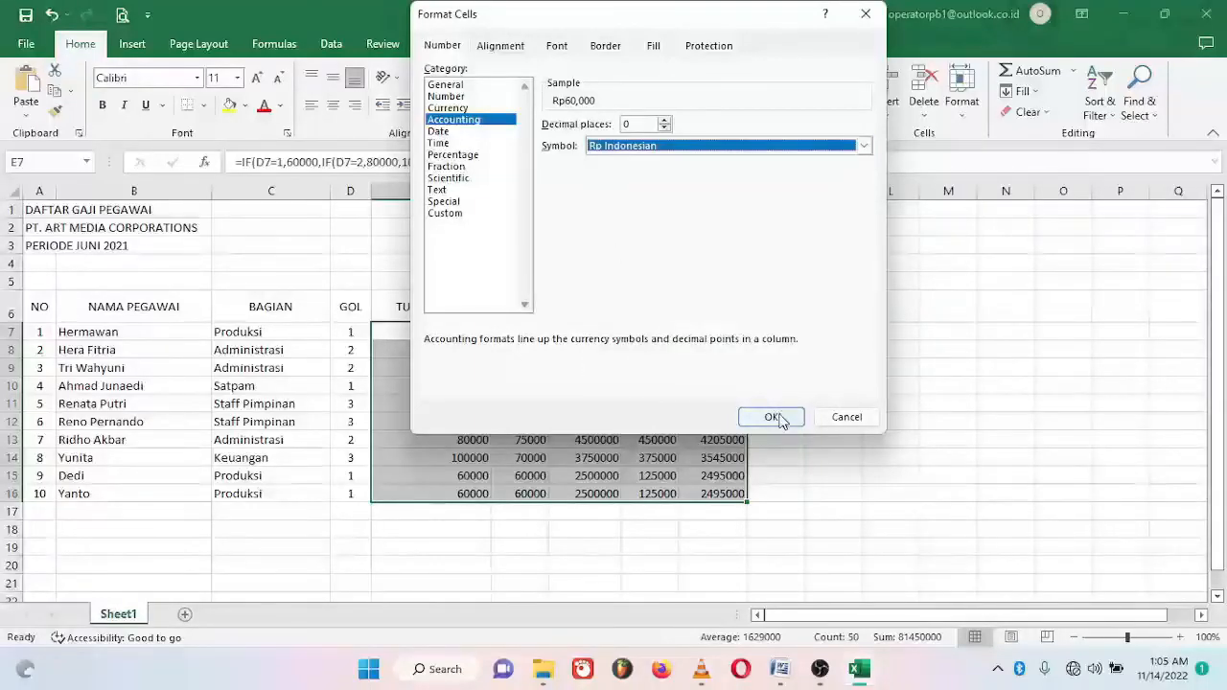
click(772, 418)
click(671, 402)
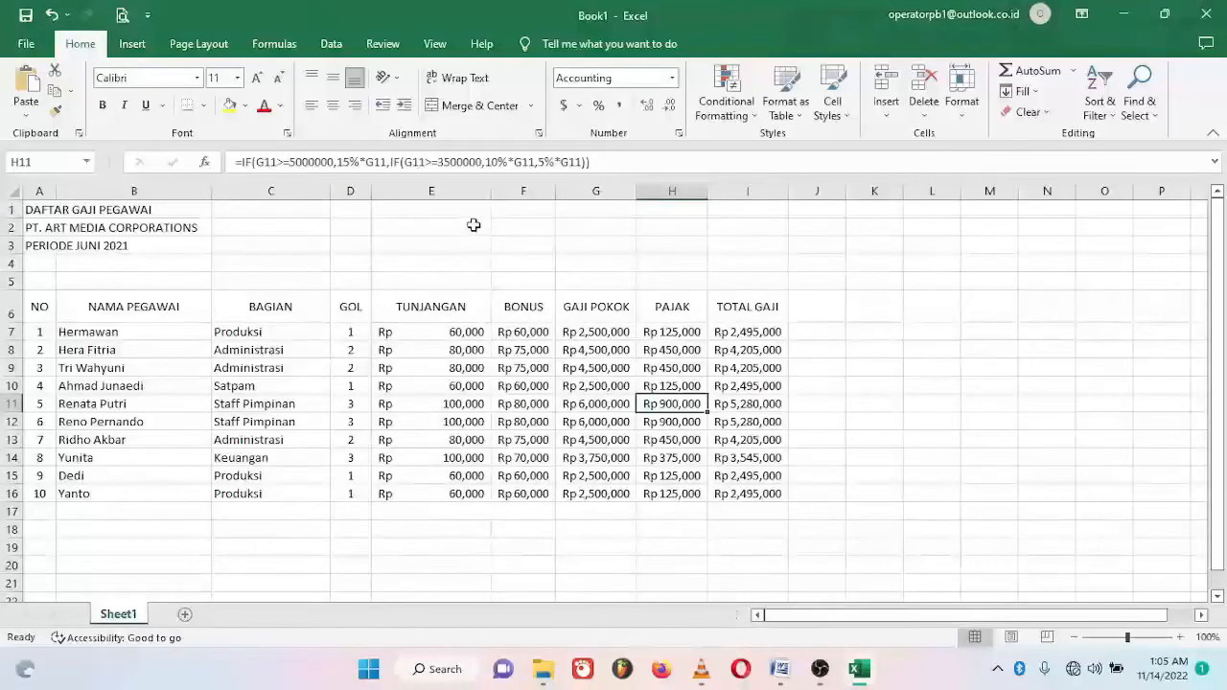
Fit the widths of columns E and C to their contents and narrow column B slightly
double_click(484, 194)
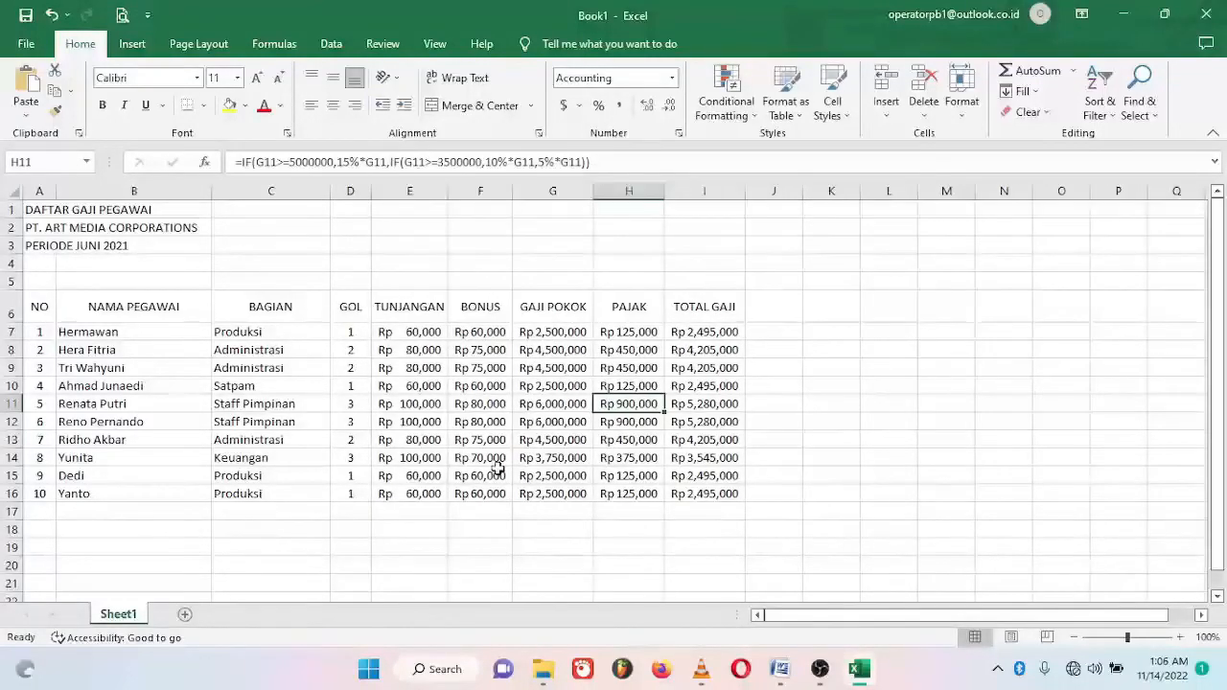
double_click(324, 189)
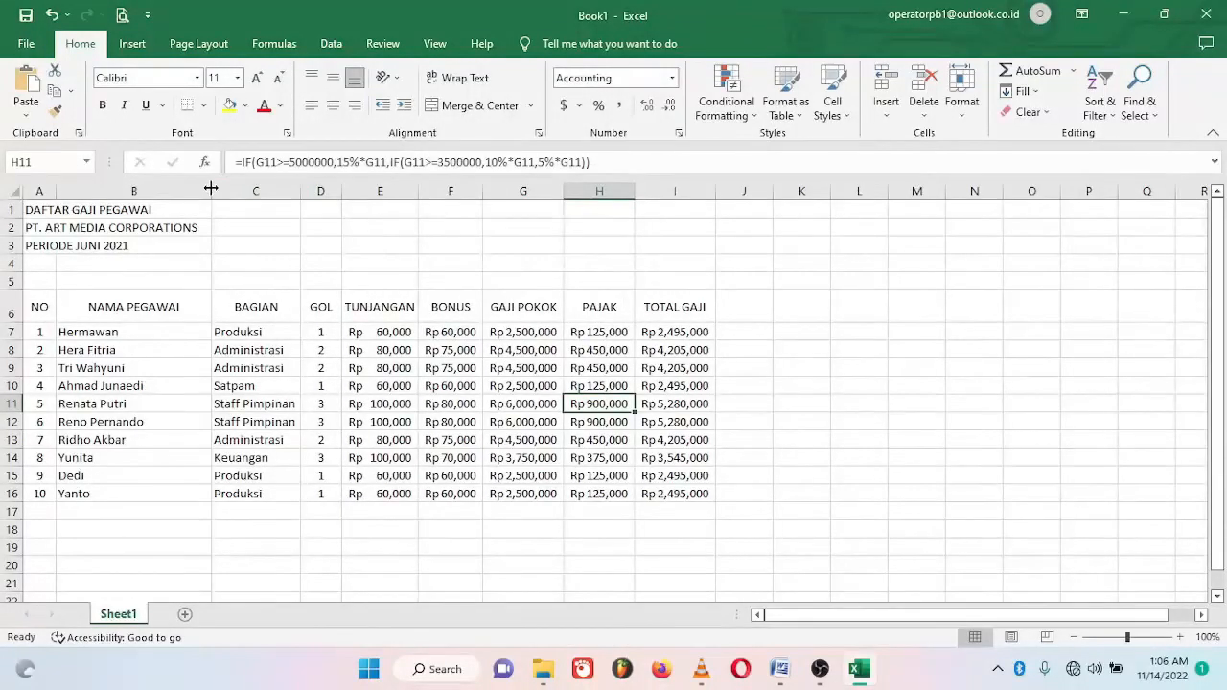
drag(212, 188, 171, 186)
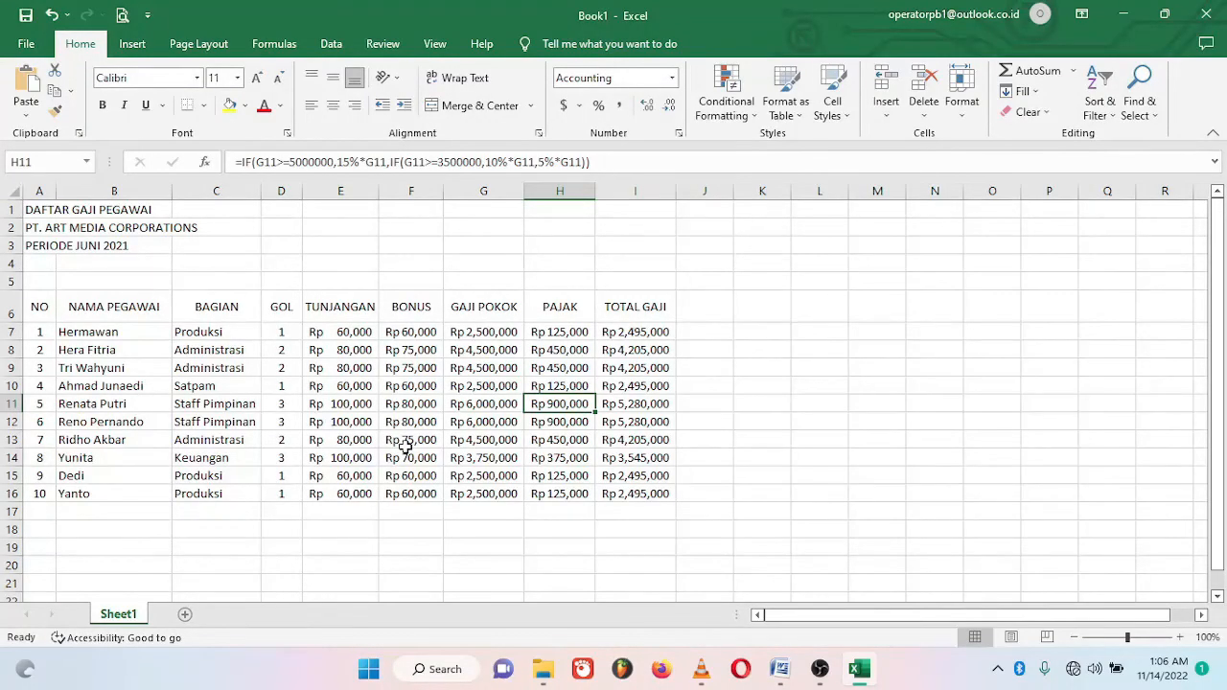
Merge the three title rows in A1:I3 across each row and centre the titles horizontally and vertically
click(41, 211)
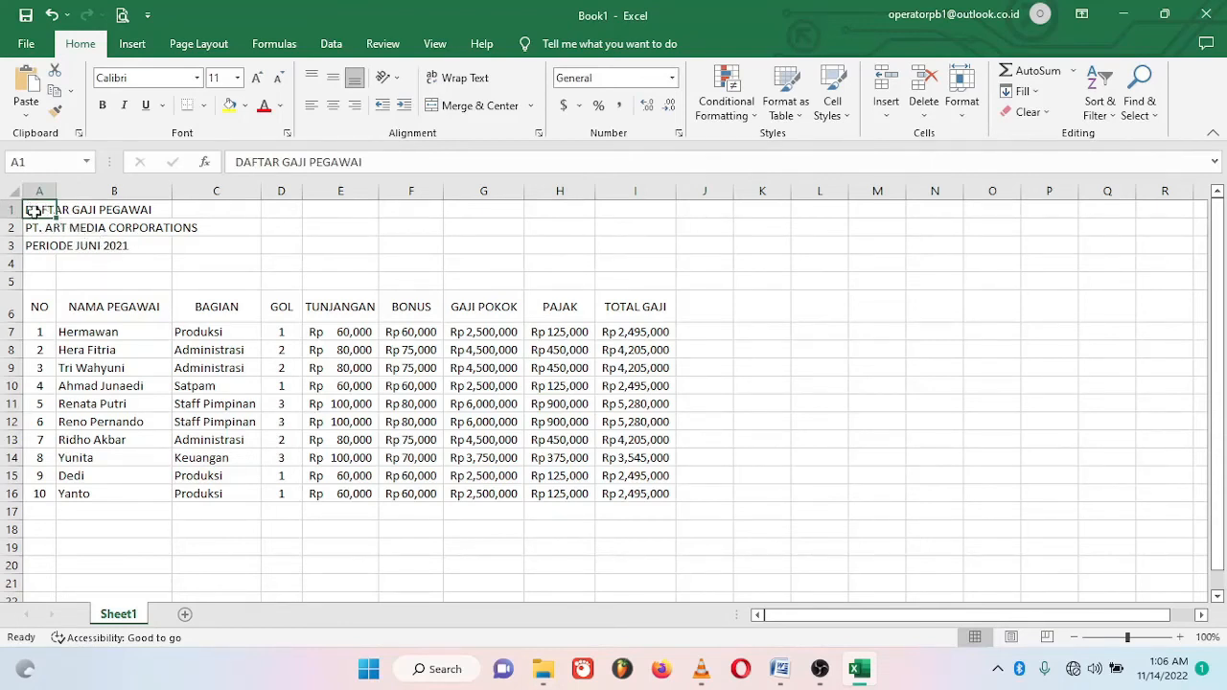
drag(33, 207, 640, 251)
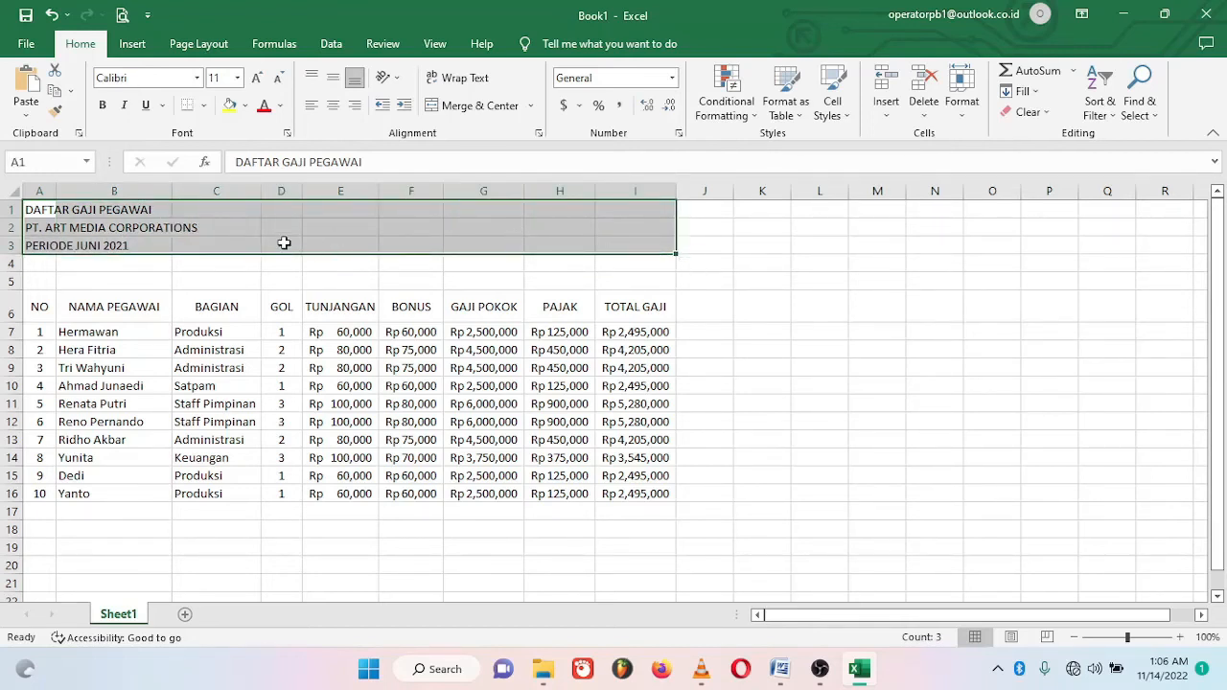
click(531, 112)
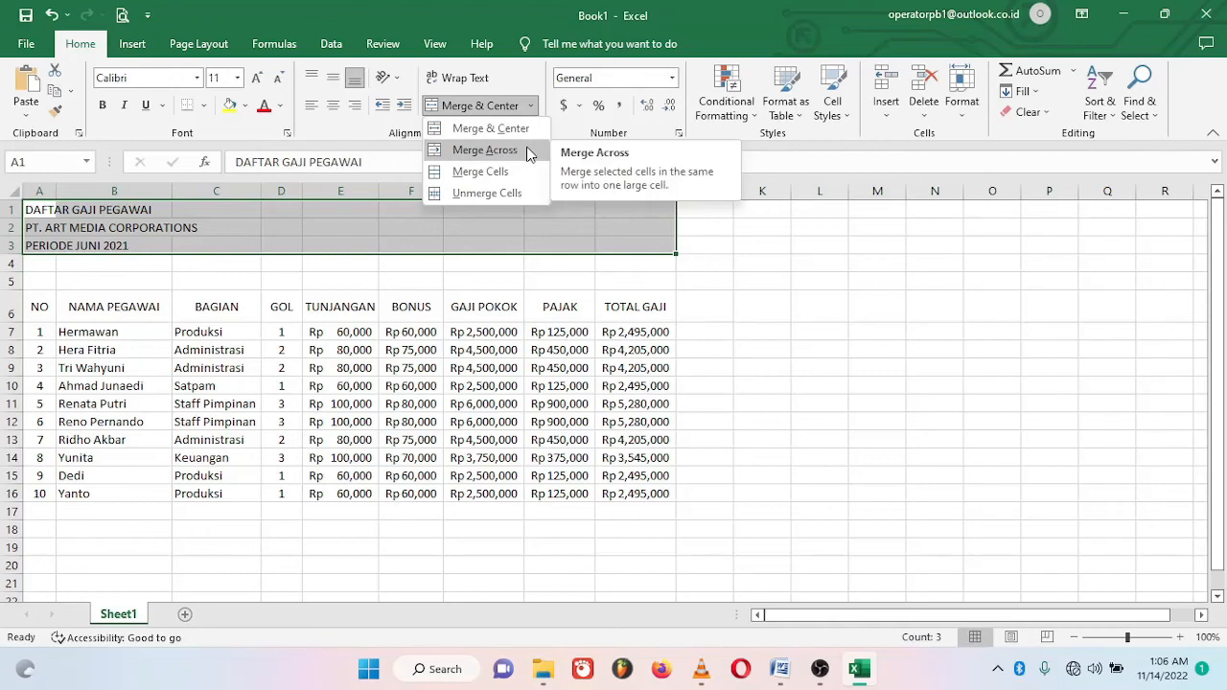
click(526, 150)
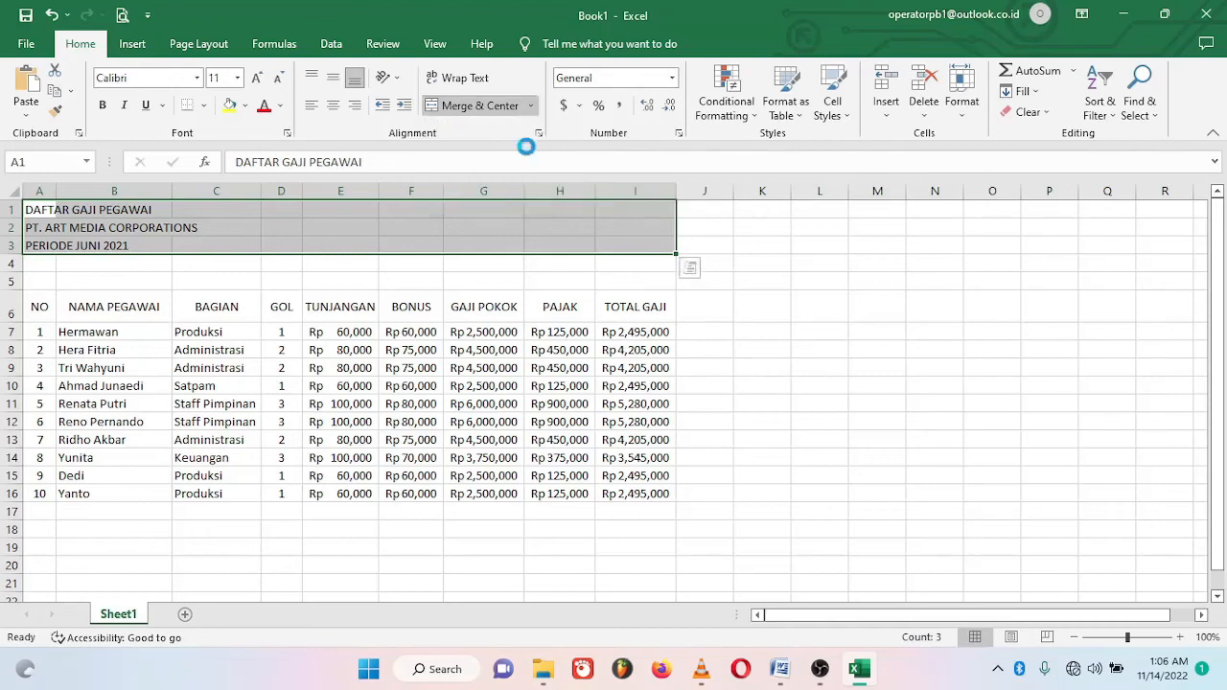
click(333, 105)
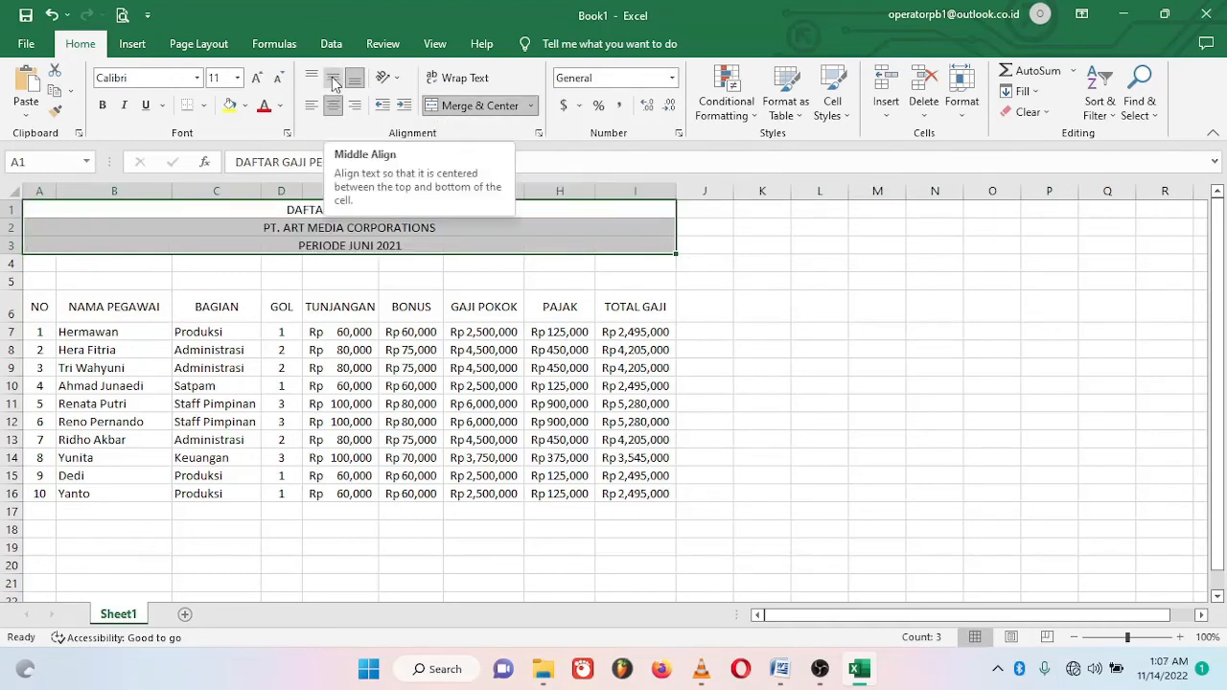
click(333, 82)
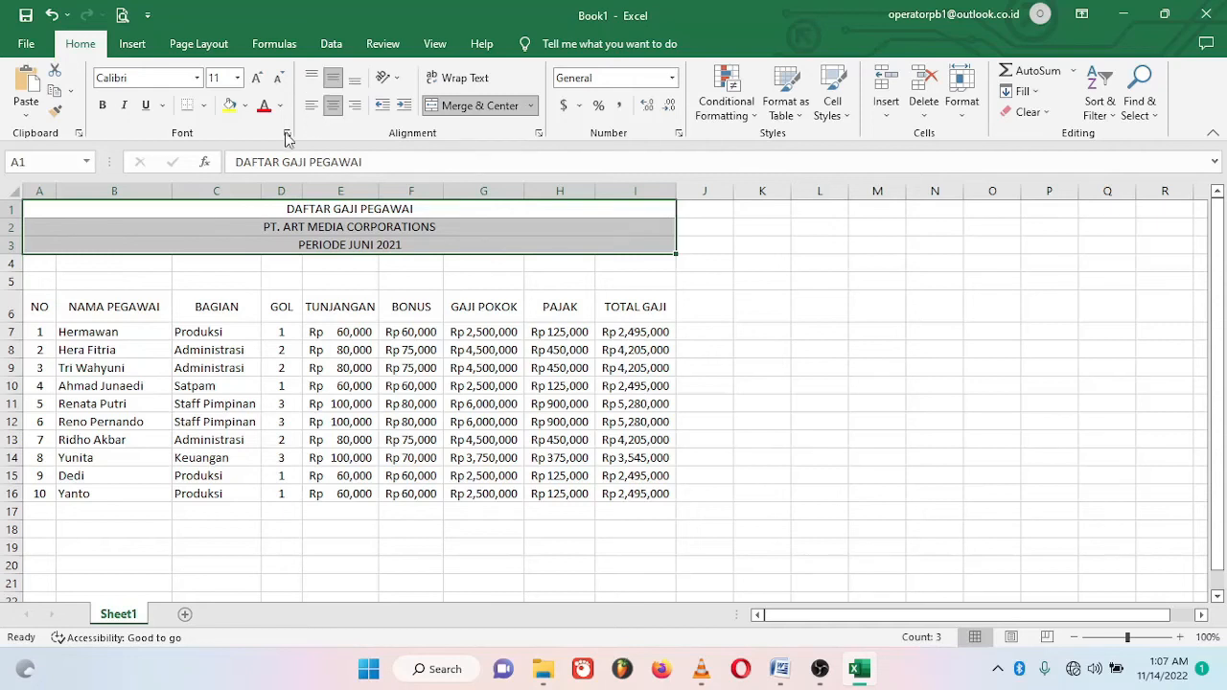
Make the titles in A1:I3 and the column headings in A6:I6 bold
click(103, 105)
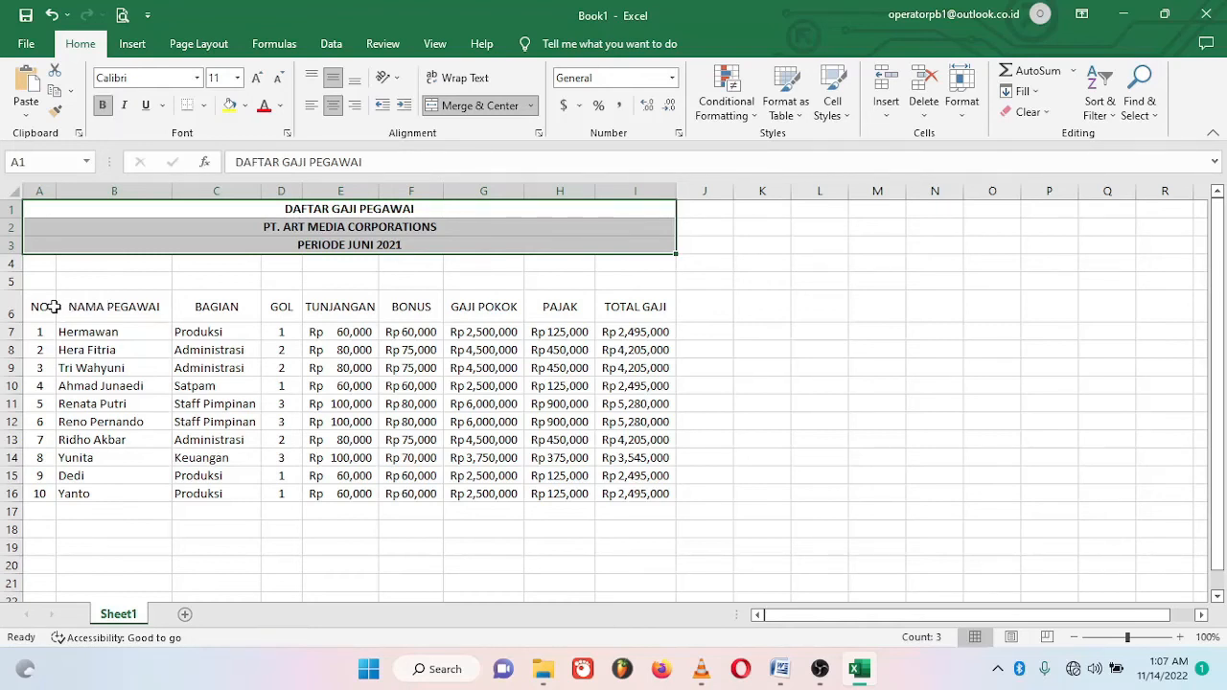
drag(38, 307, 633, 306)
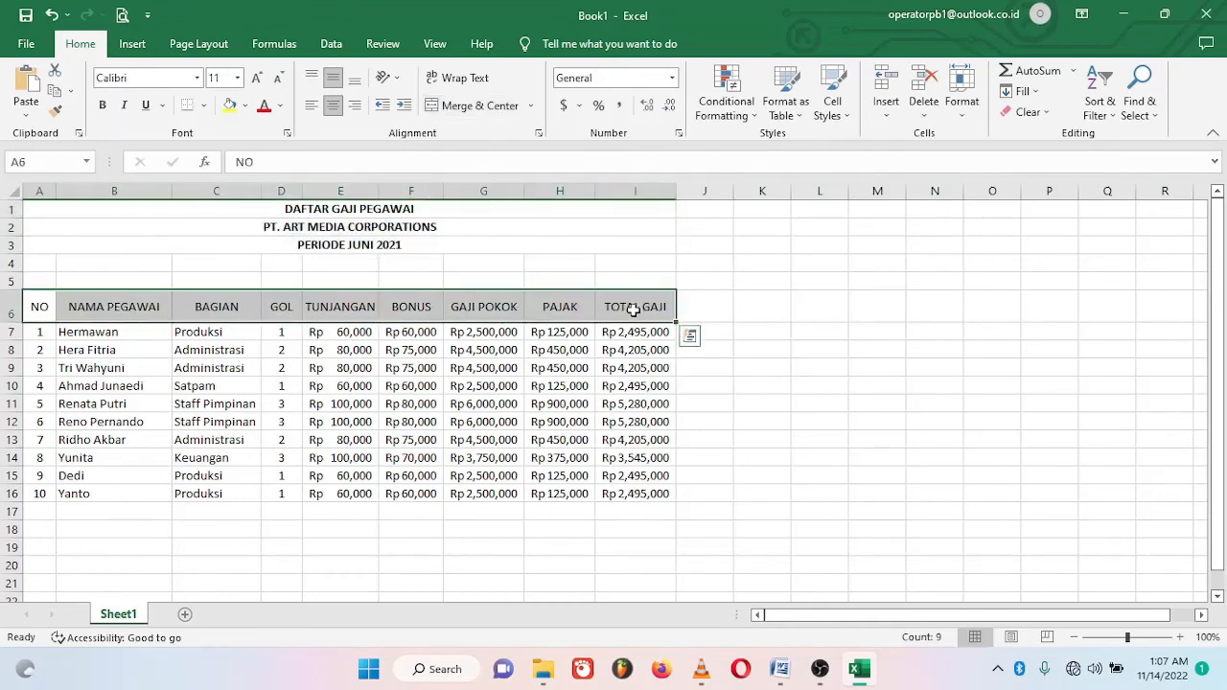
click(103, 105)
click(635, 547)
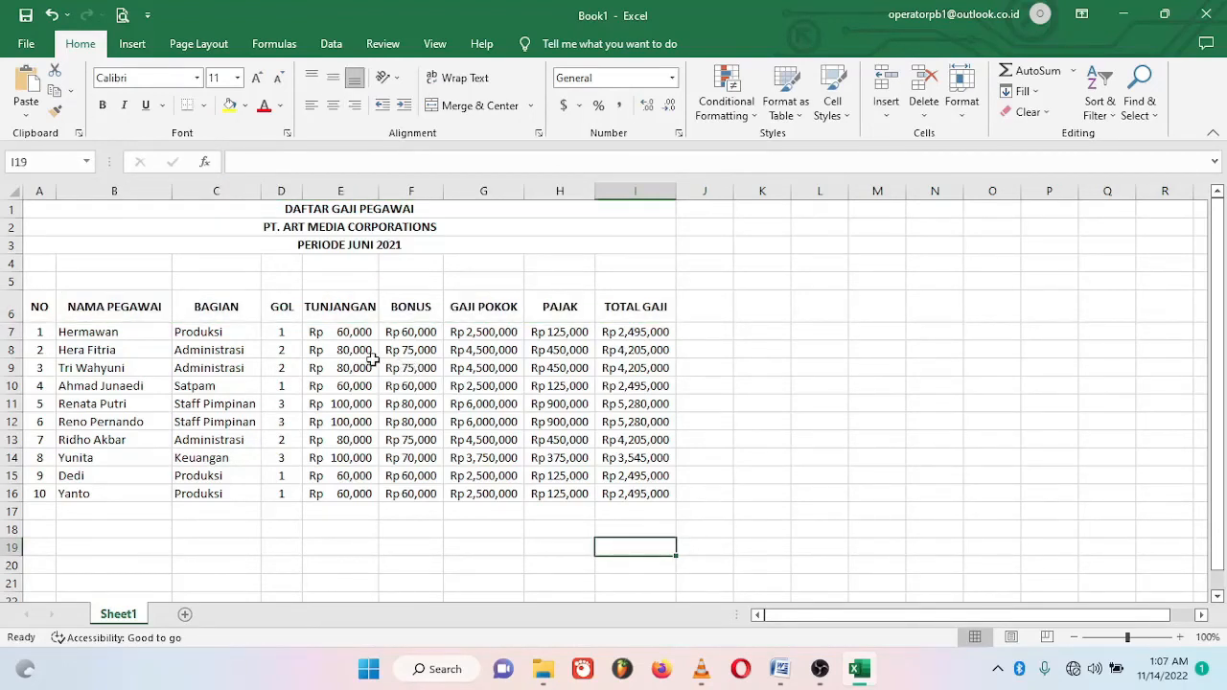
Apply All Borders to the salary table in A6:I16
click(572, 494)
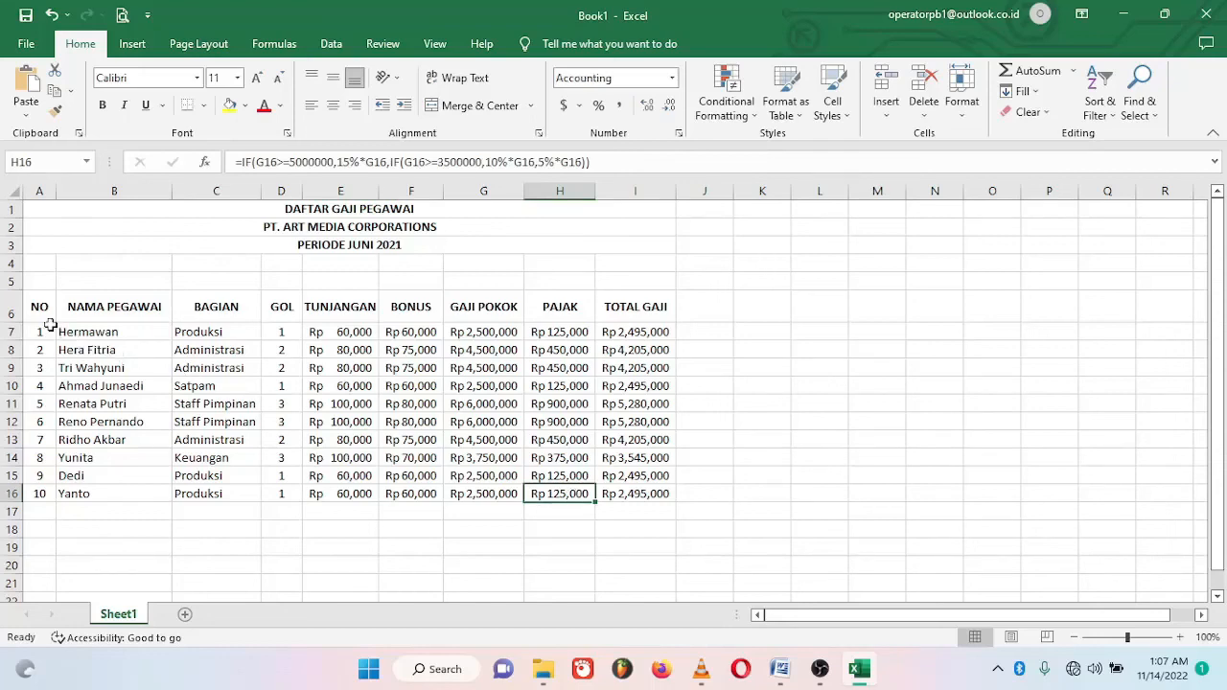
drag(39, 309, 628, 493)
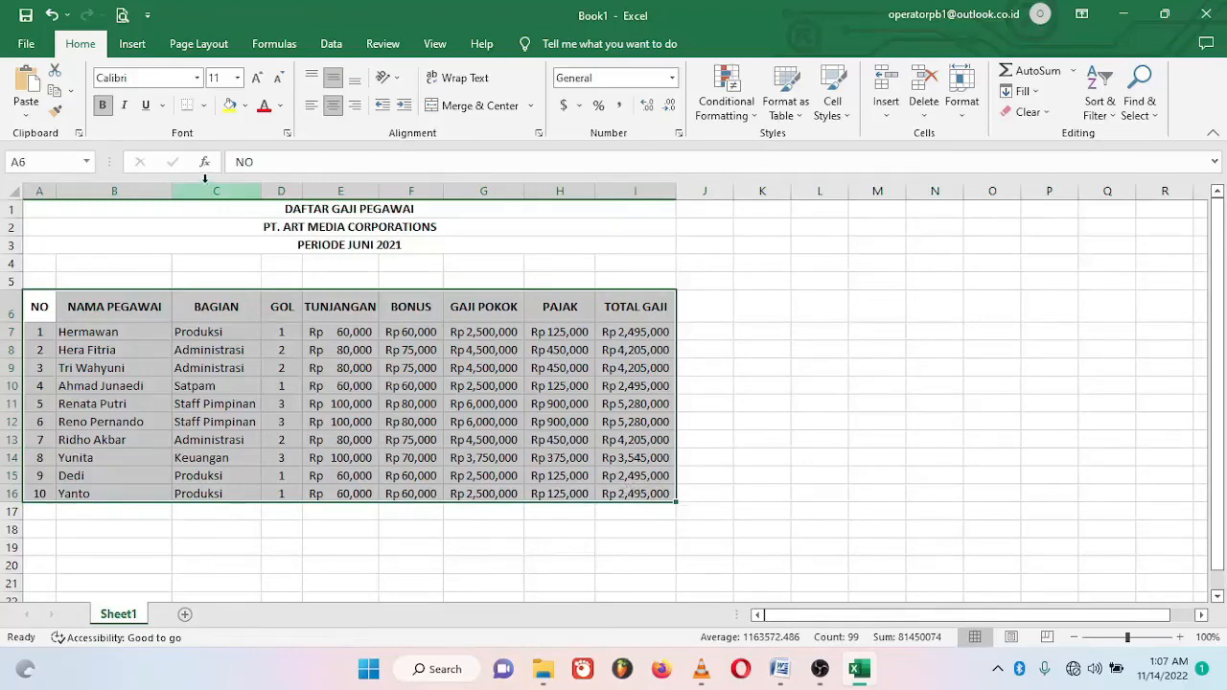
click(204, 106)
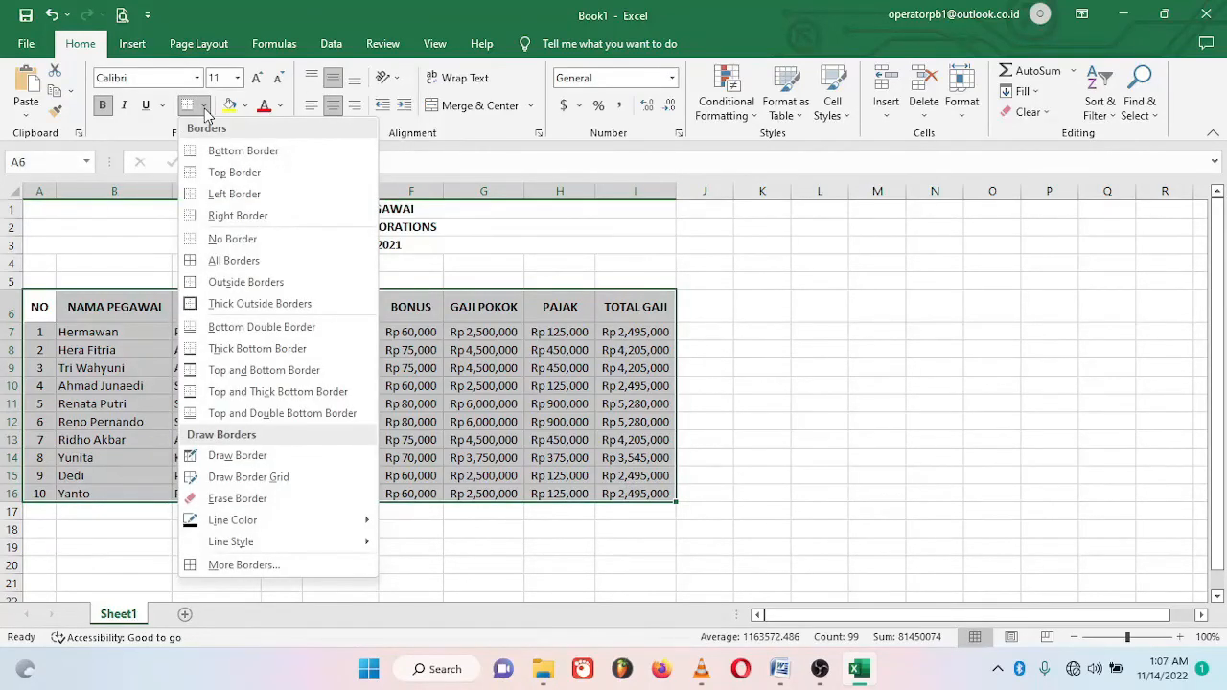
click(259, 260)
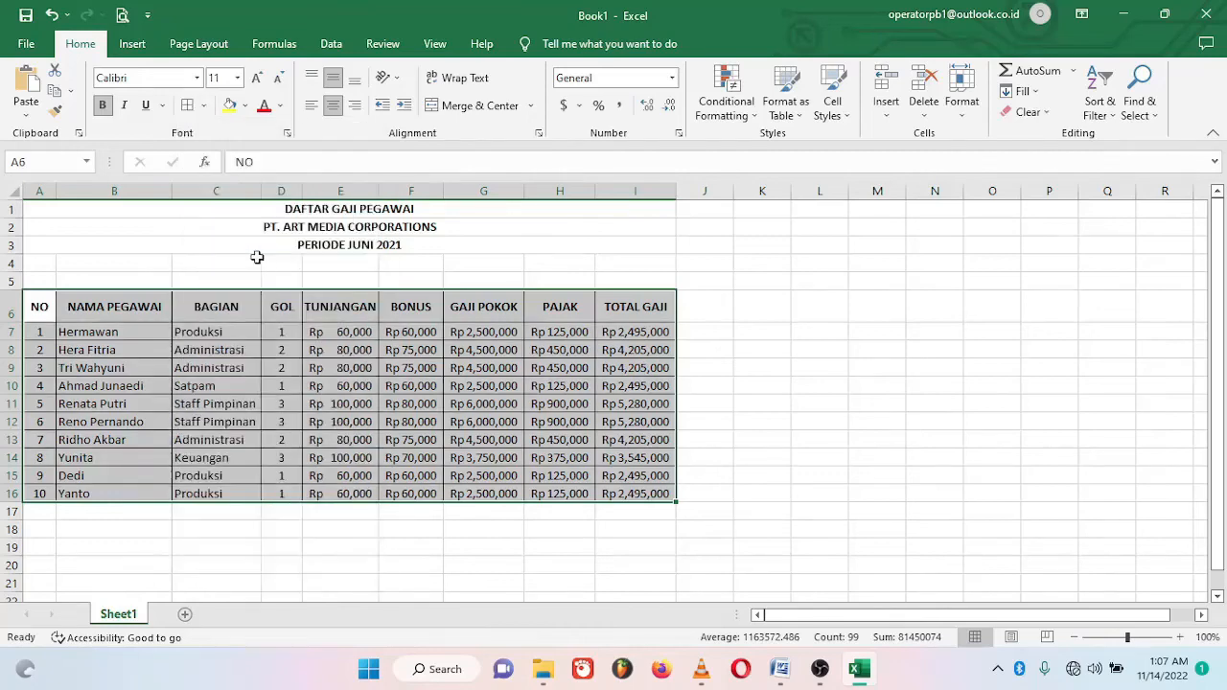
click(453, 403)
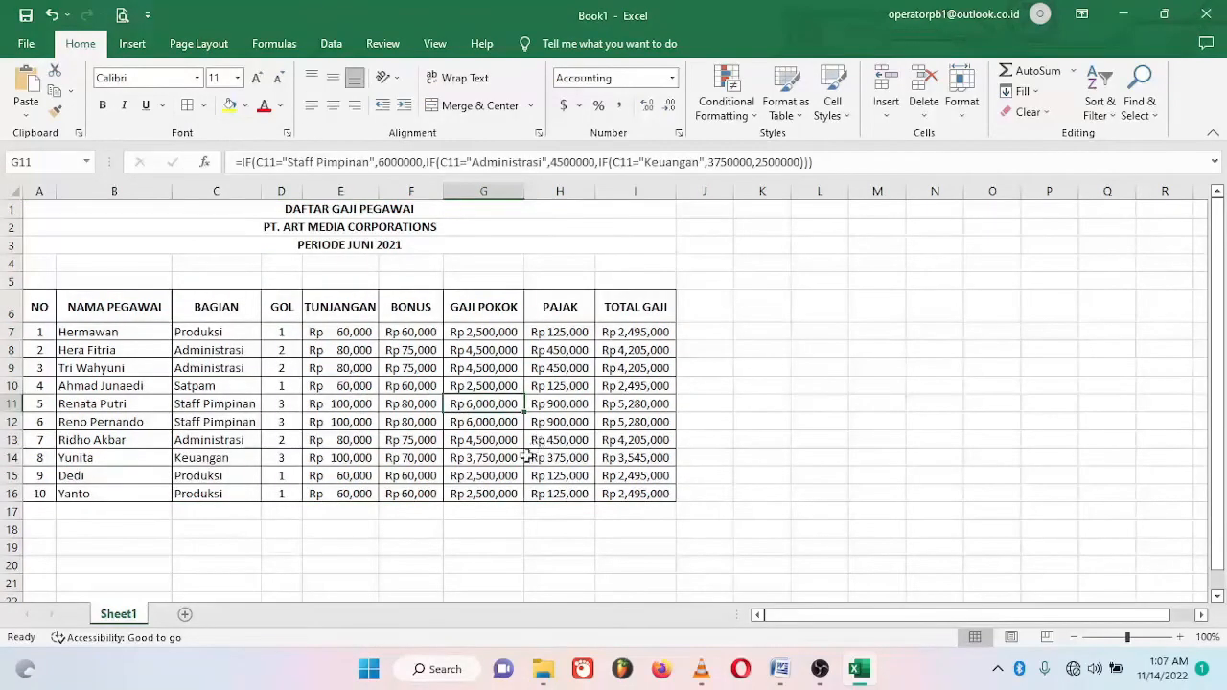
click(499, 479)
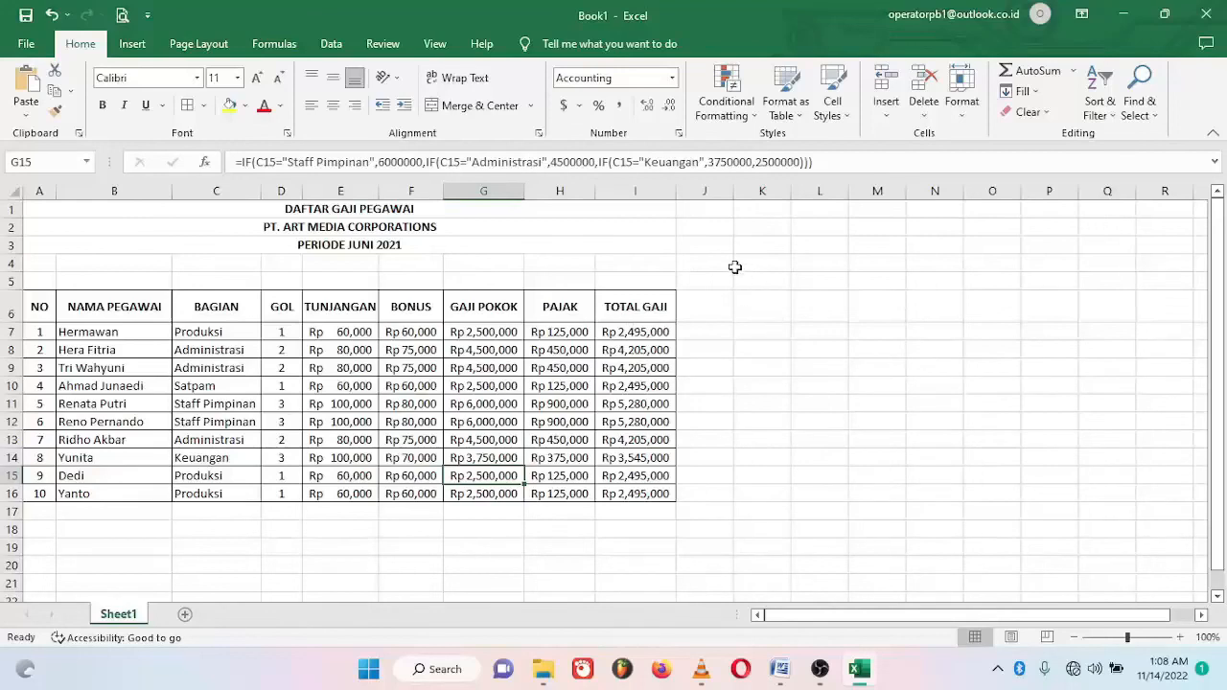
drag(714, 274, 797, 279)
drag(810, 367, 844, 479)
drag(746, 372, 788, 456)
drag(712, 308, 784, 440)
click(784, 478)
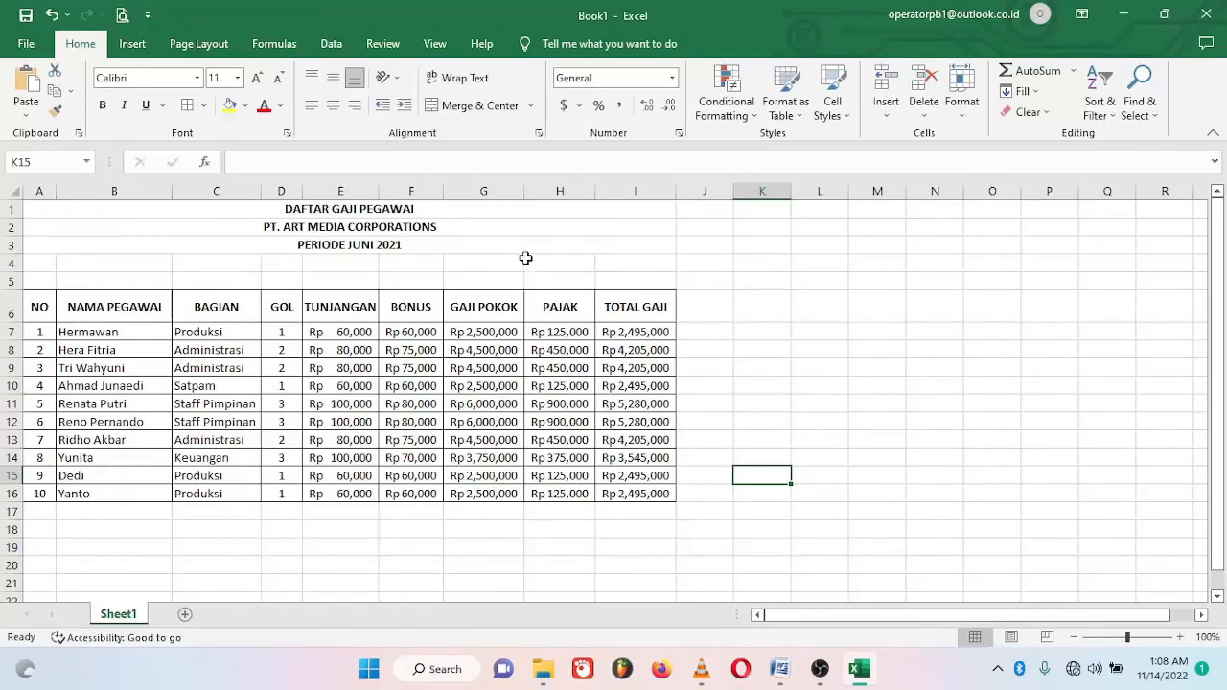
Hide the worksheet gridlines to preview the bordered table, and turn the gridlines back on
click(436, 44)
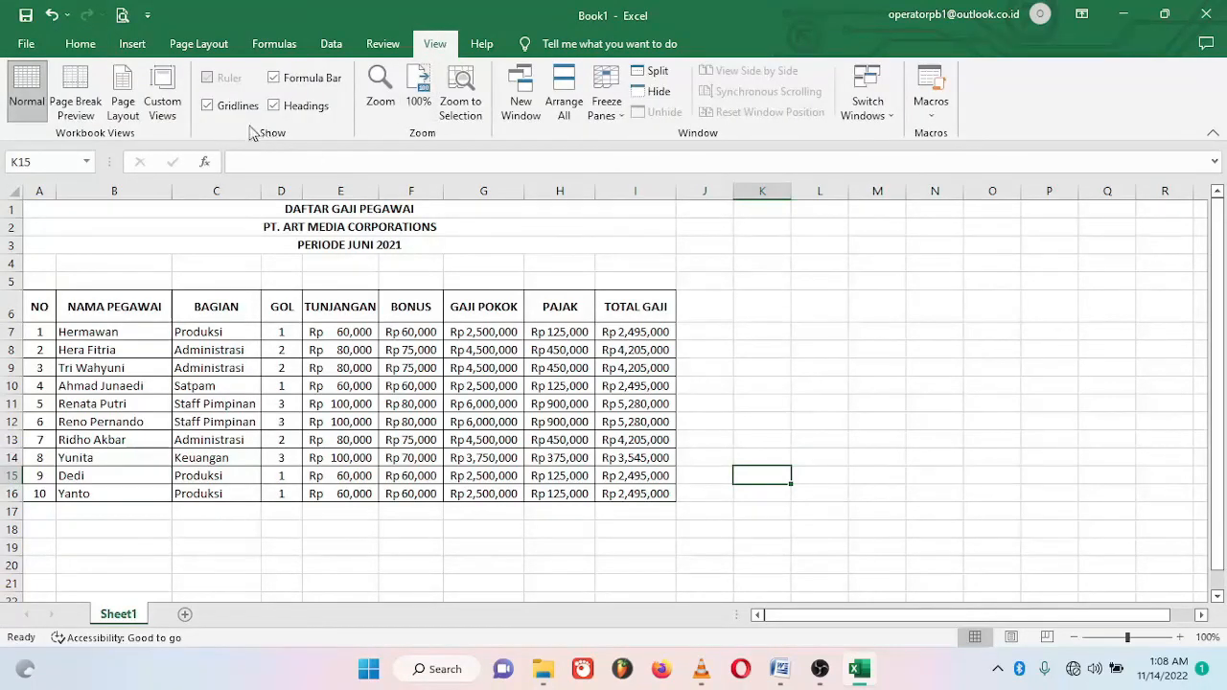
click(208, 106)
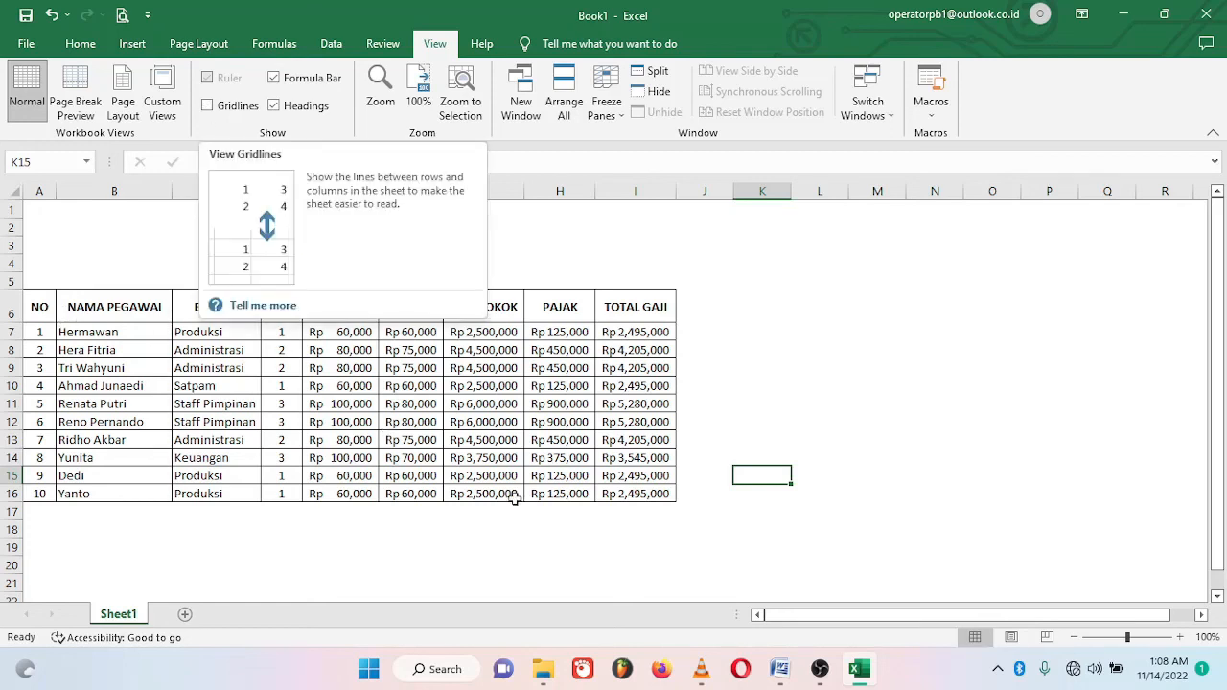
click(213, 110)
key(Up)
key(Up)
key(Up)
key(Up)
key(Up)
key(Up)
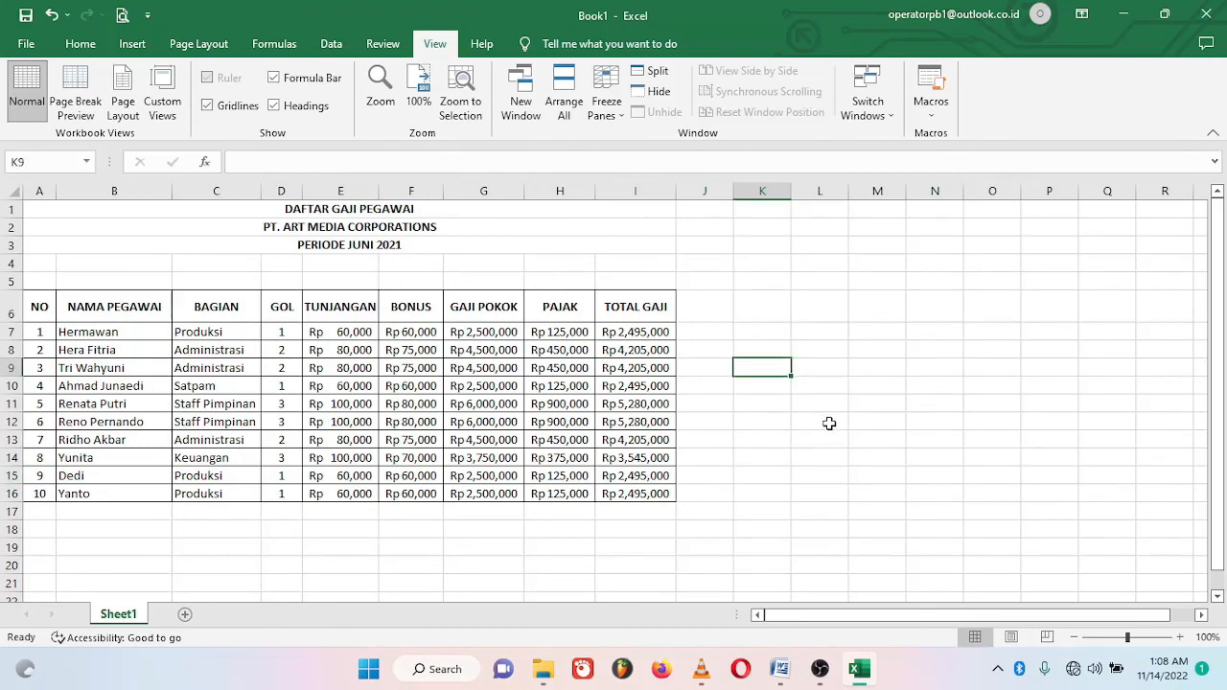
click(829, 423)
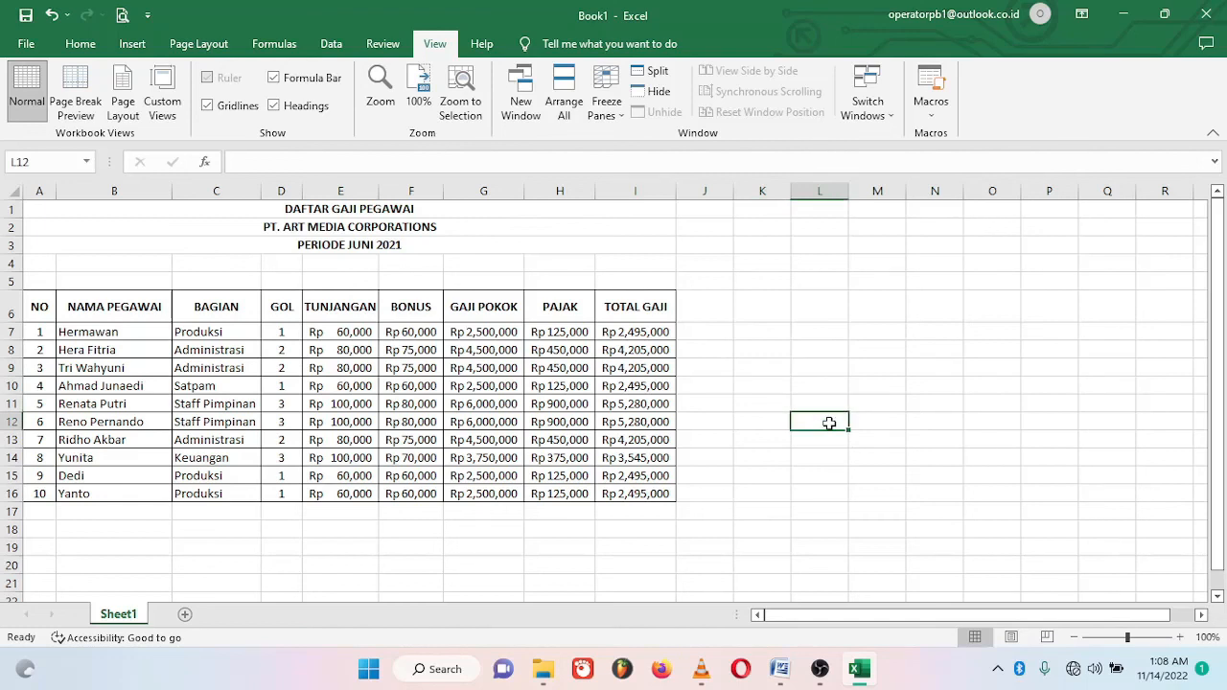